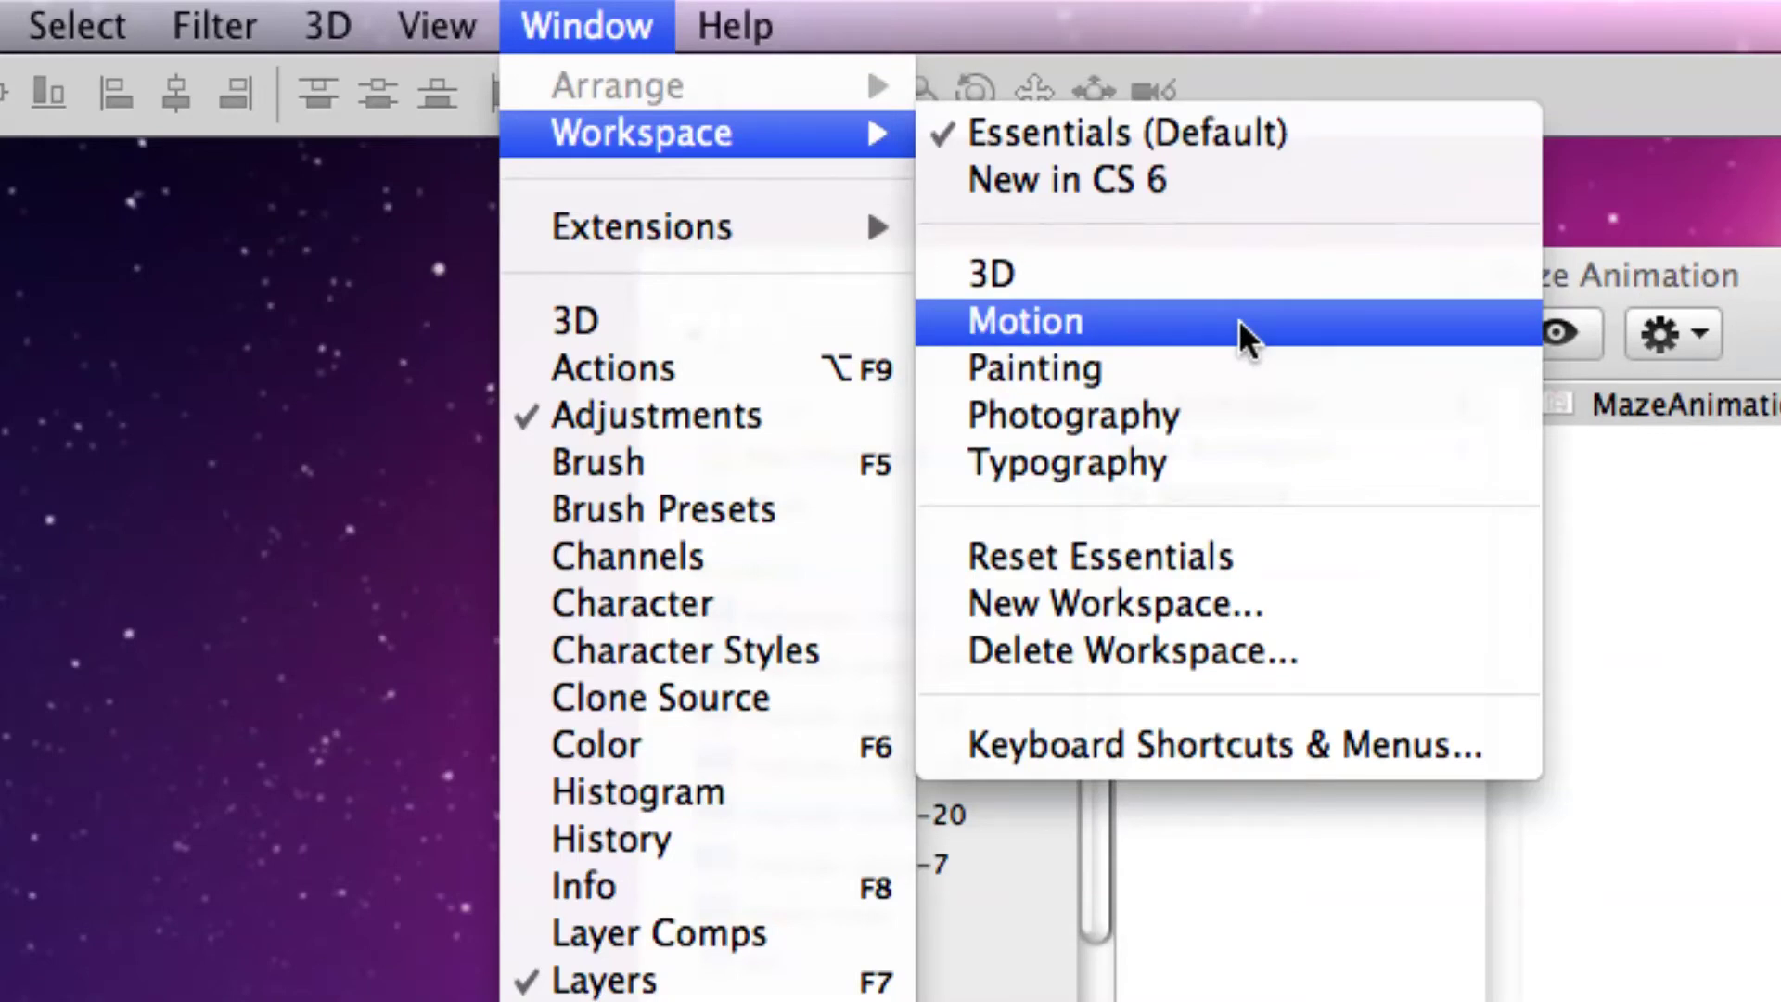
Step: Switch to the Motion workspace, then undock the Timeline and enlarge it across the width of the workspace
{"action": "left_click", "coordinate": [1238, 320]}
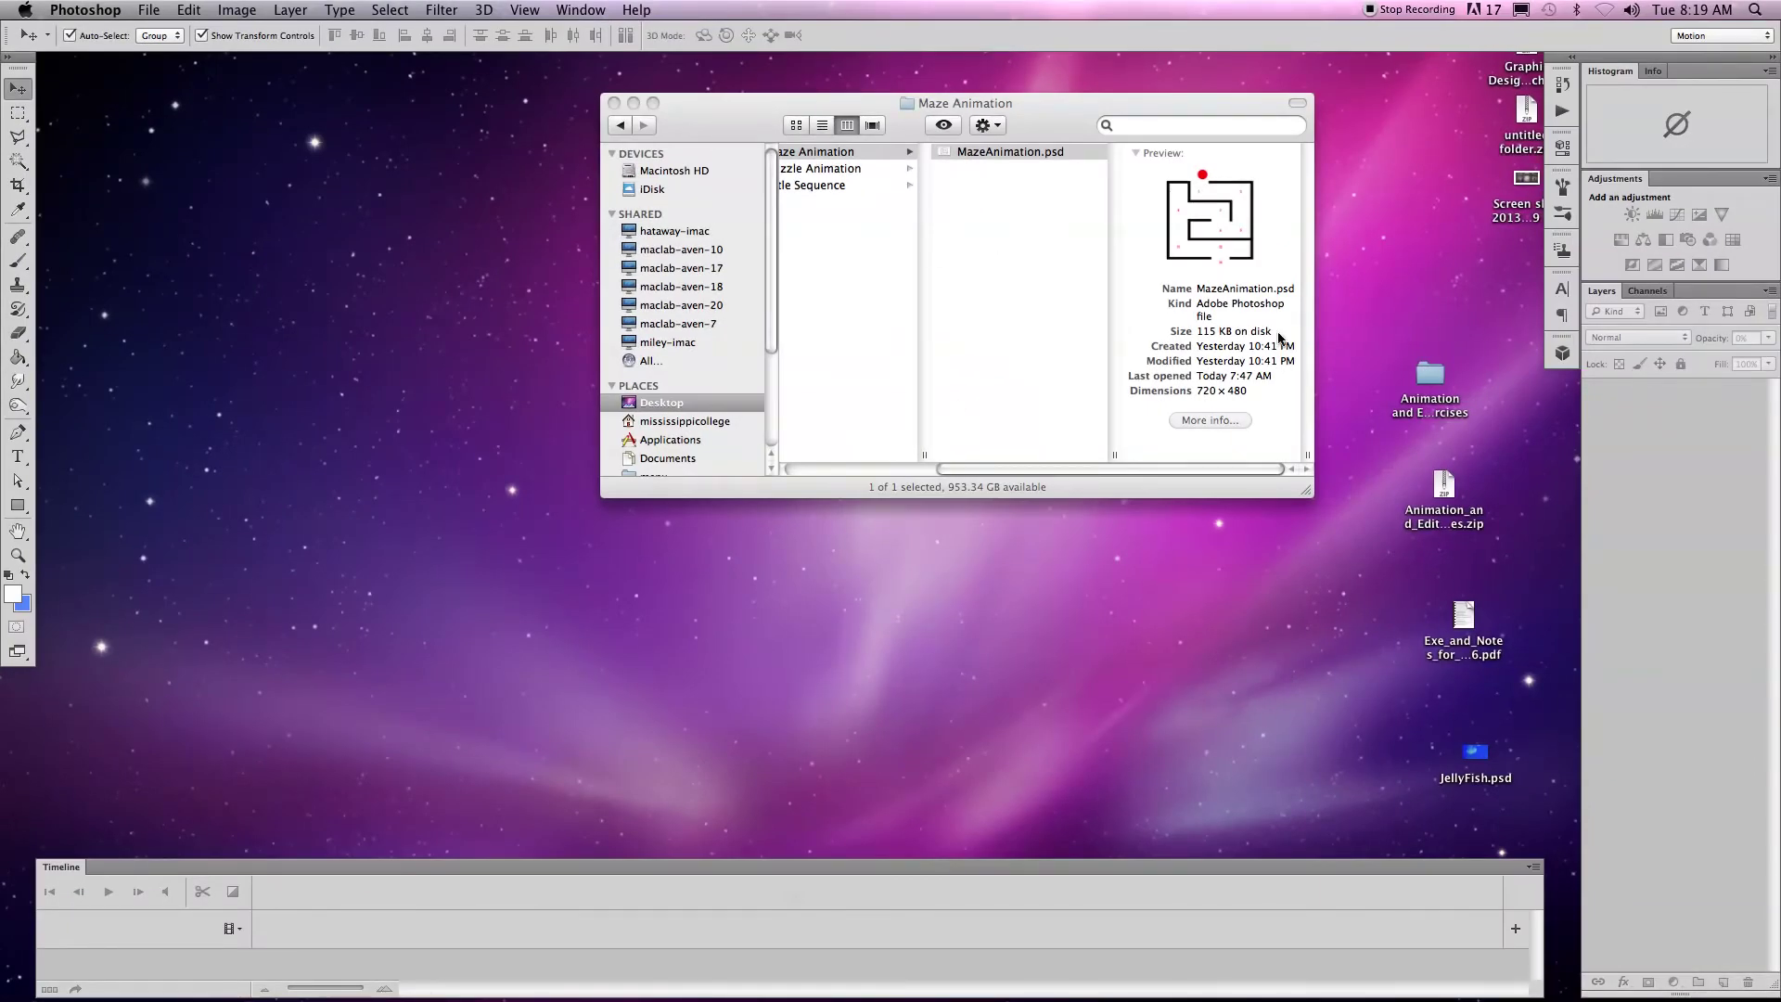
{"action": "left_click_drag", "start_coordinate": [1355, 866], "coordinate": [1362, 677]}
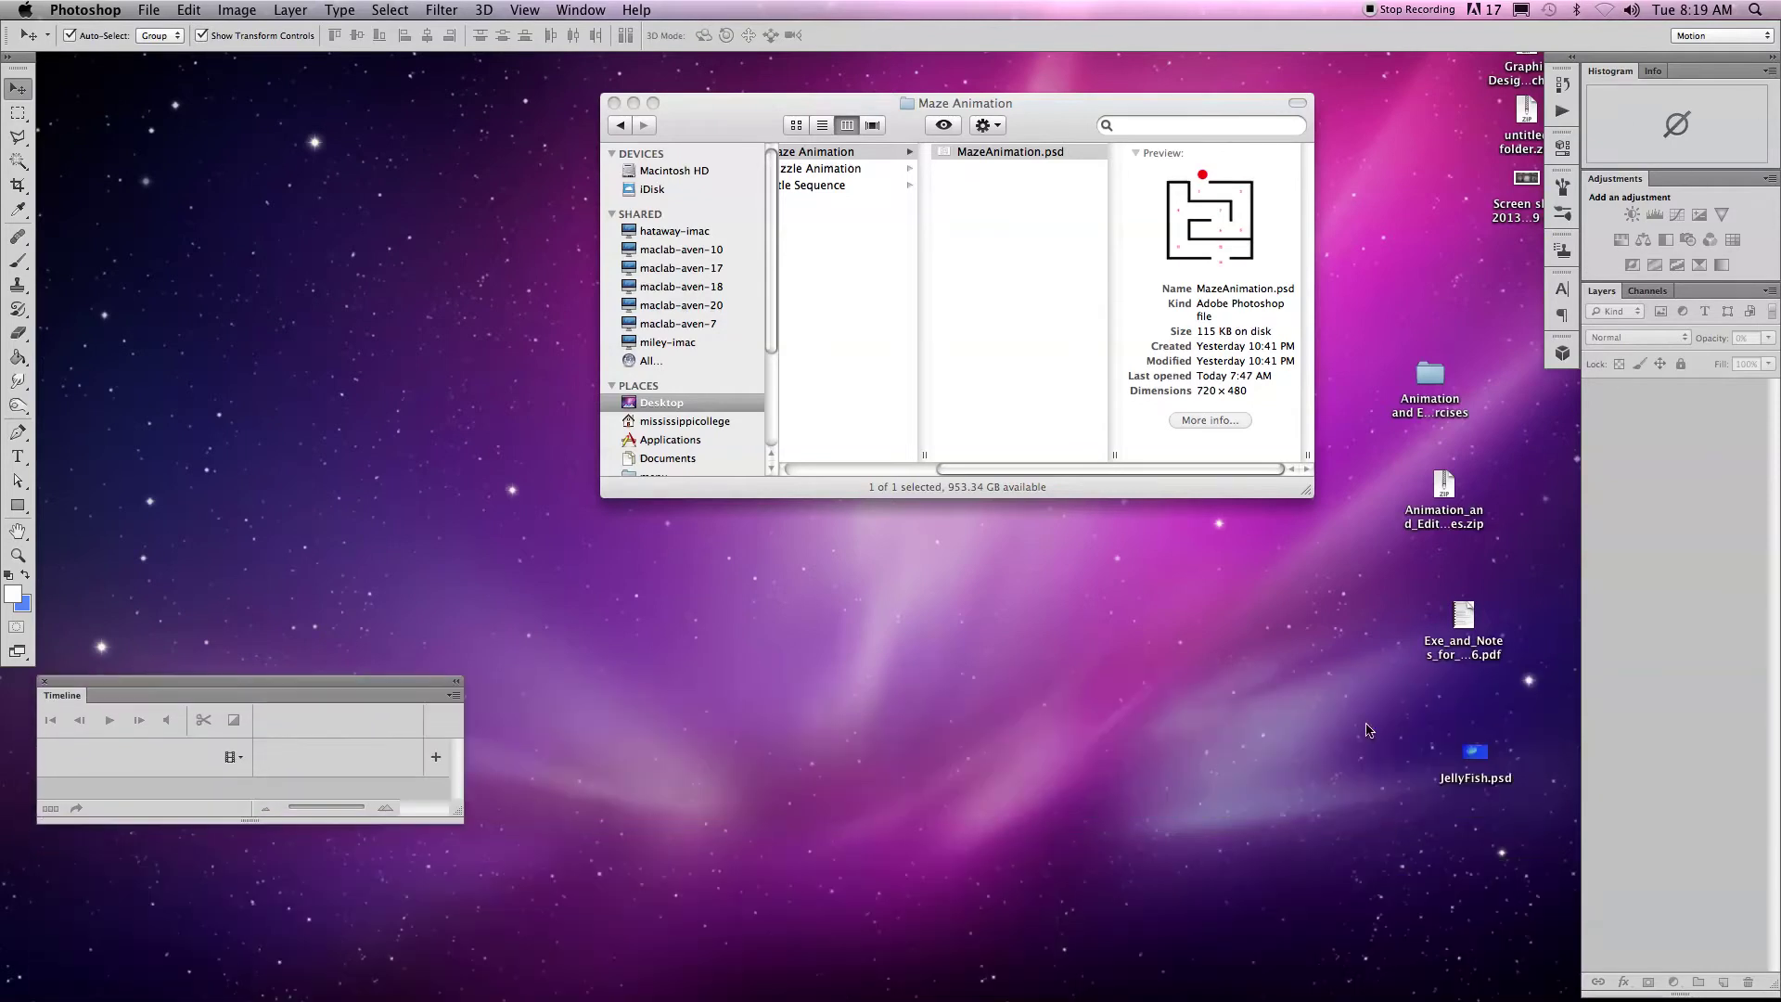
{"action": "left_click_drag", "start_coordinate": [474, 812], "coordinate": [1533, 967]}
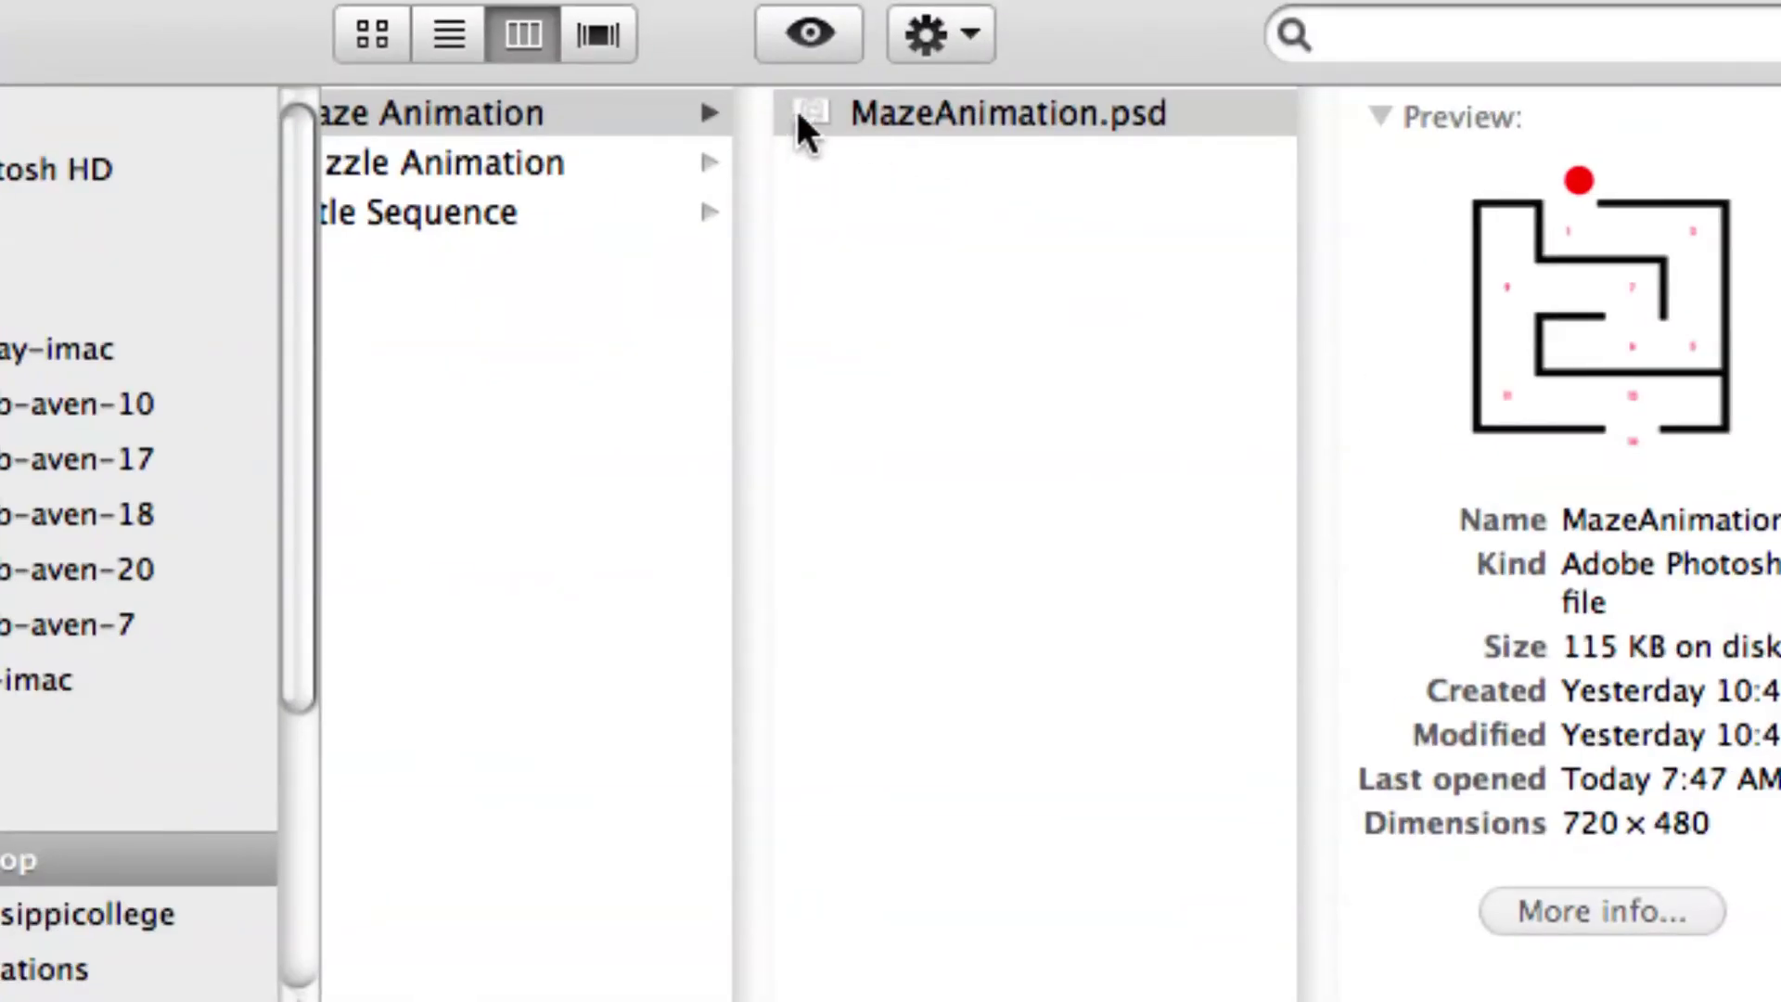
Step: Open MazeAnimation.psd, accept the pixel aspect ratio notice, and enlarge the document window
{"action": "double_click", "coordinate": [902, 114]}
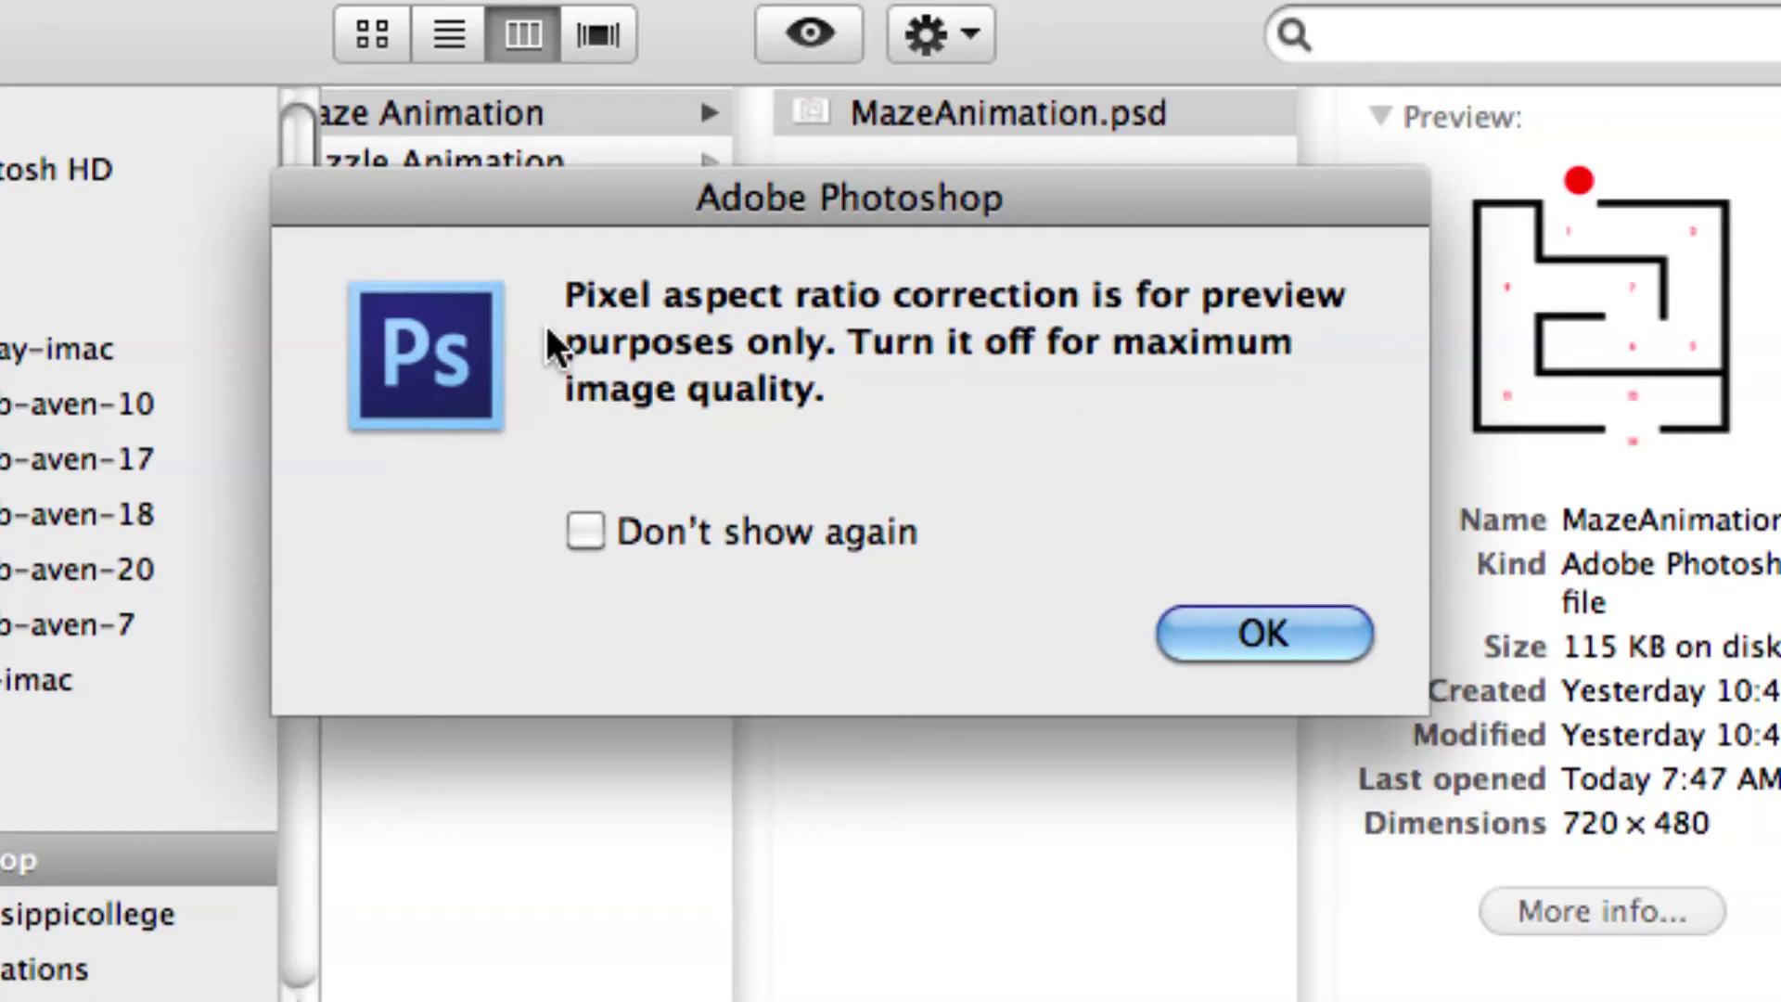
{"action": "left_click", "coordinate": [1219, 620]}
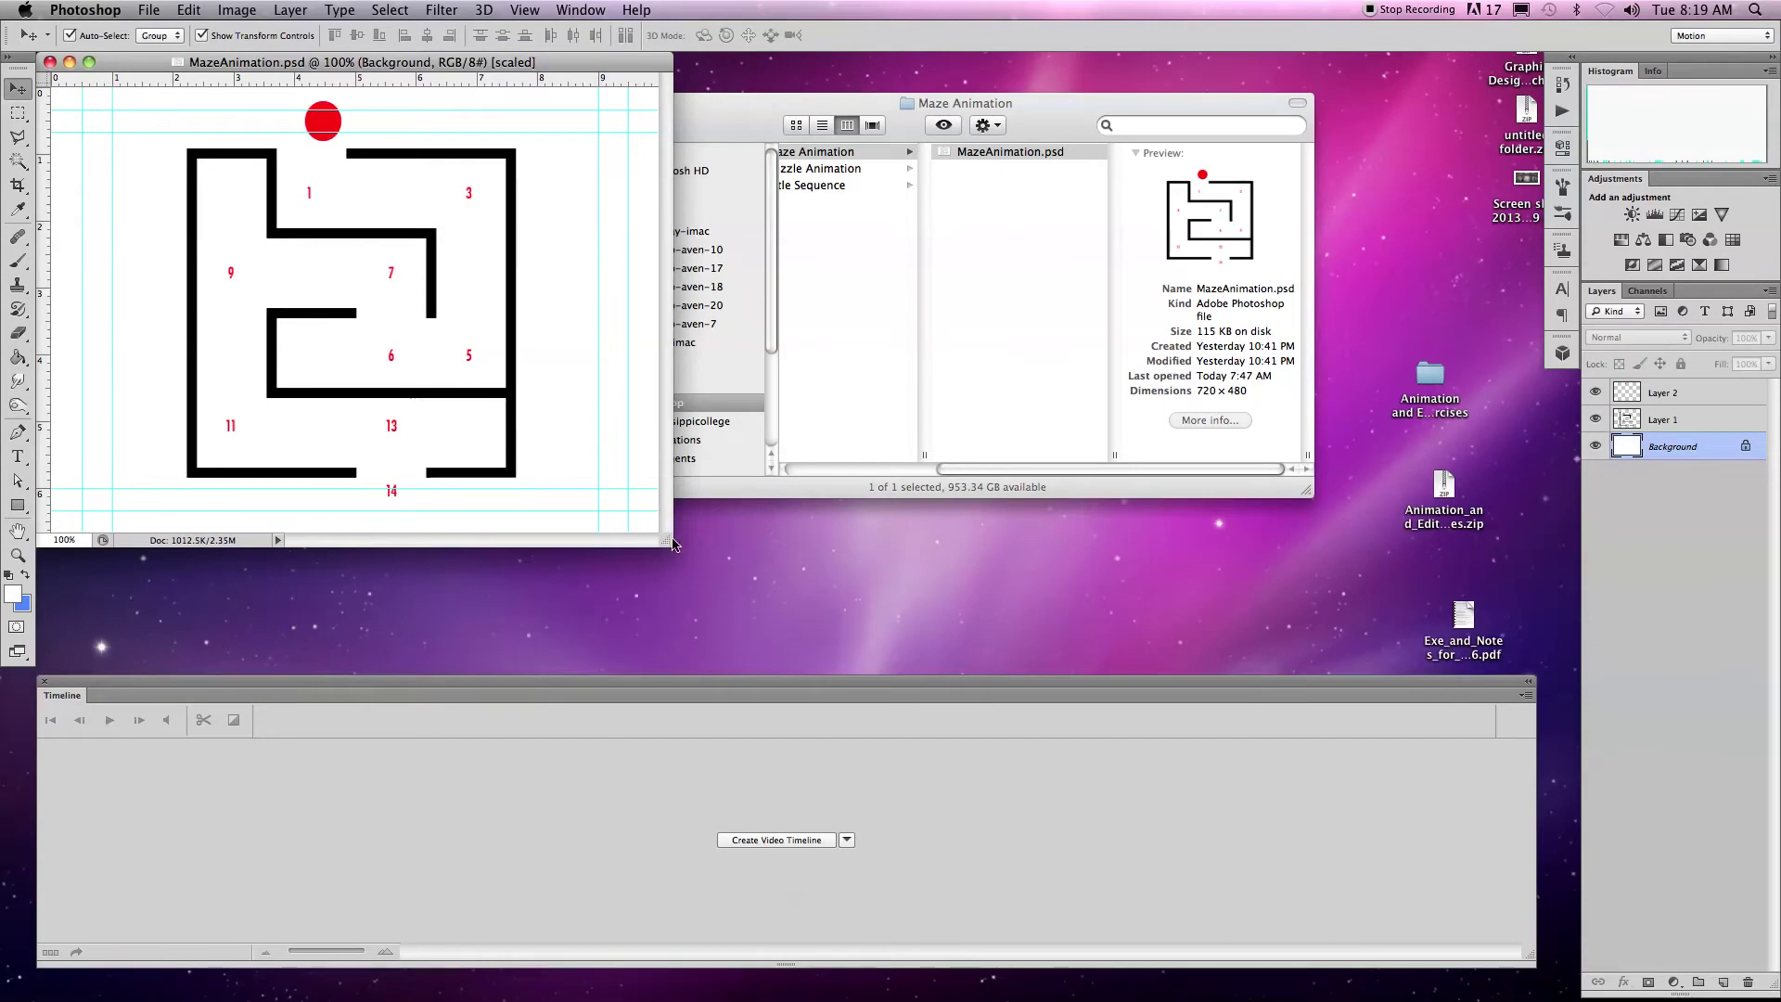
{"action": "left_click_drag", "start_coordinate": [668, 542], "coordinate": [1286, 652]}
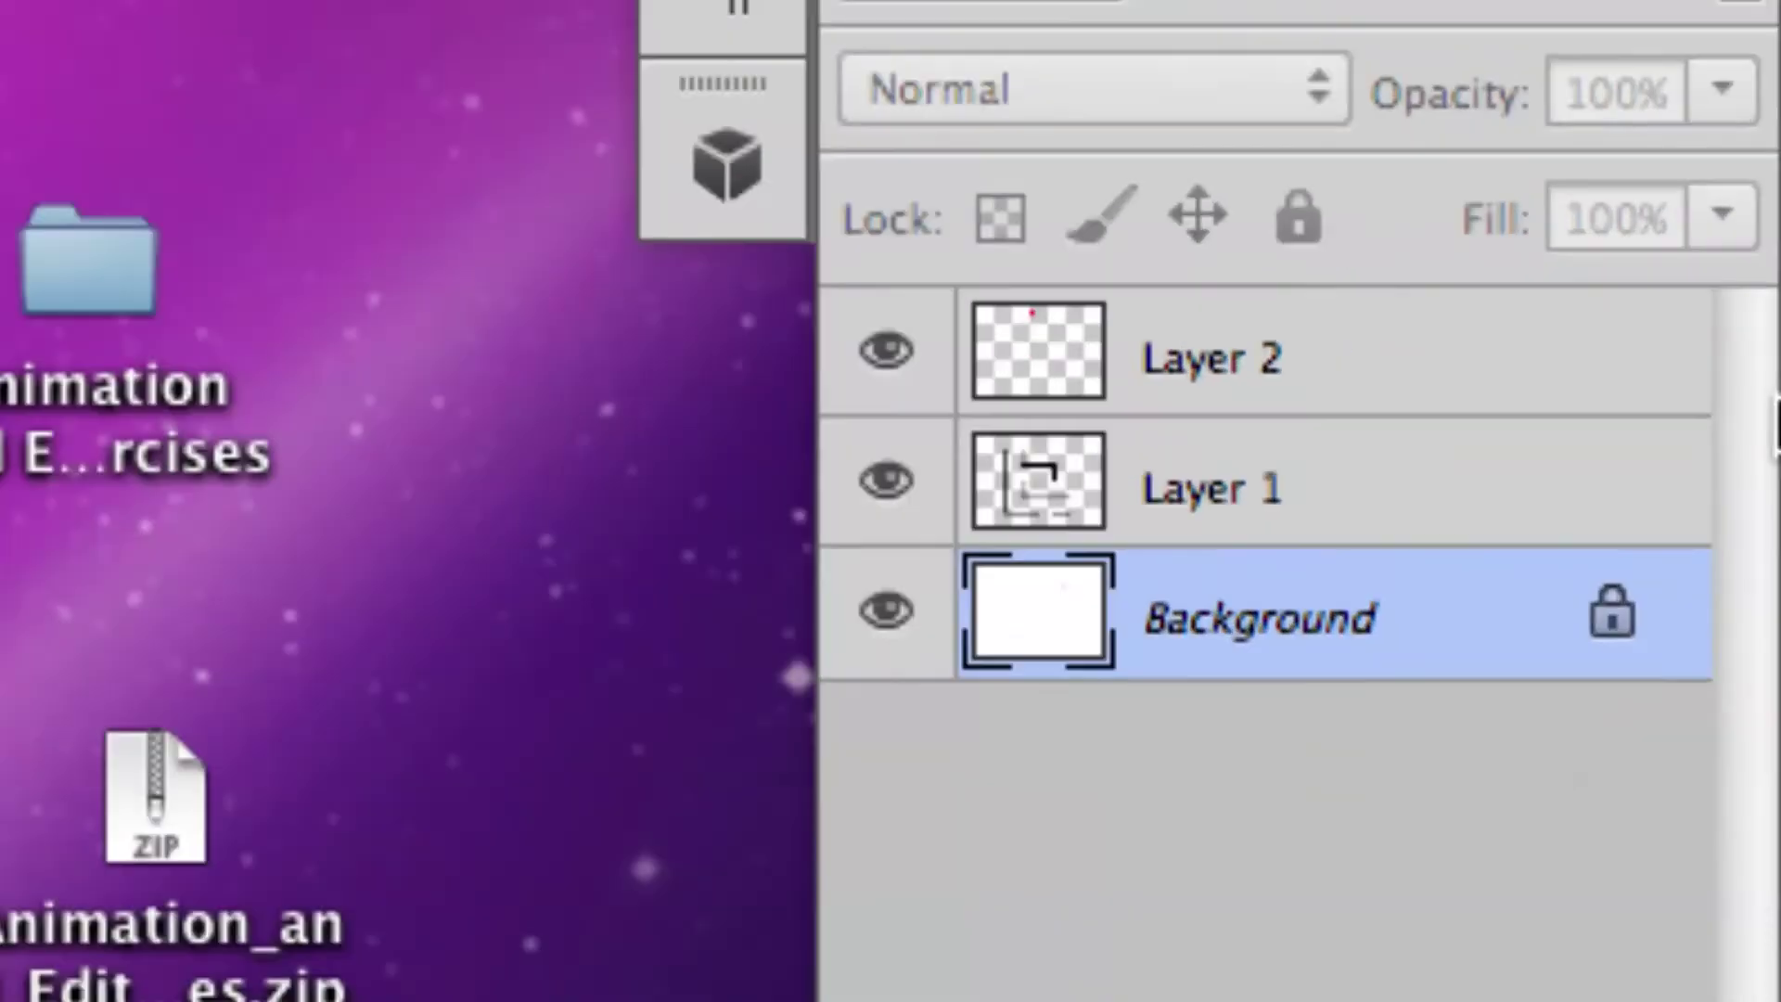
Step: Create a video timeline for the maze document instead of a frame animation
{"action": "left_click", "coordinate": [1441, 409]}
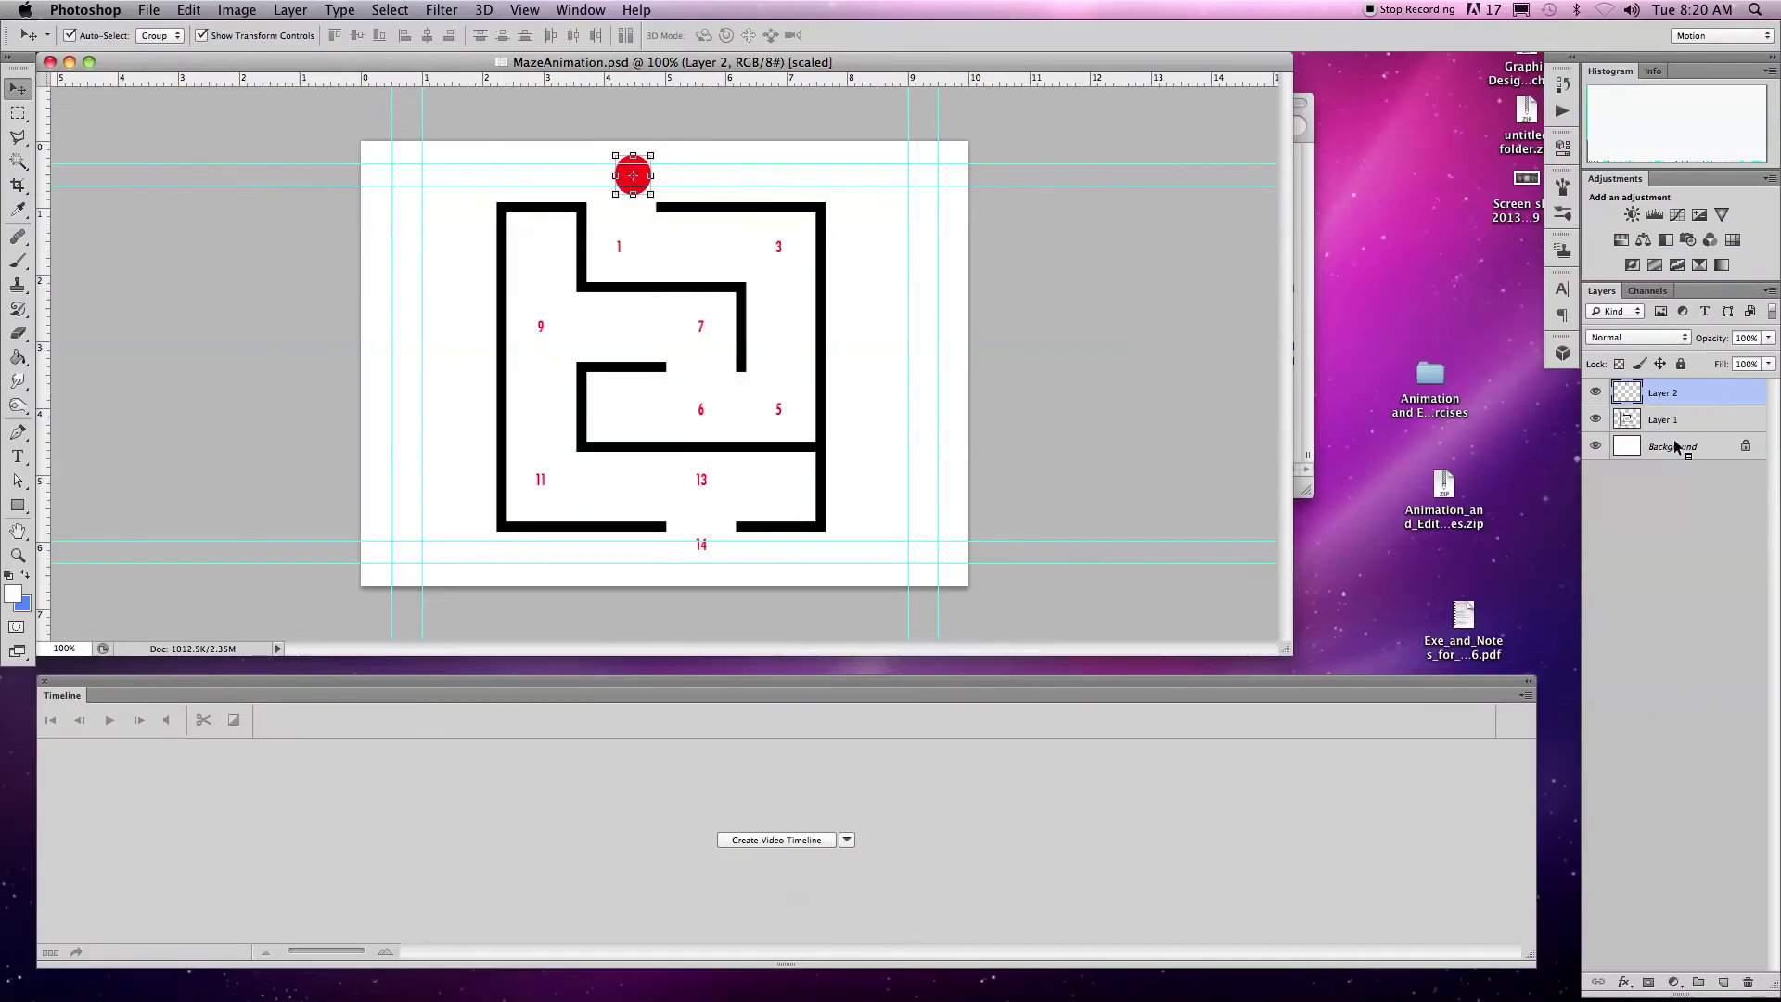
{"action": "left_click", "coordinate": [1099, 343]}
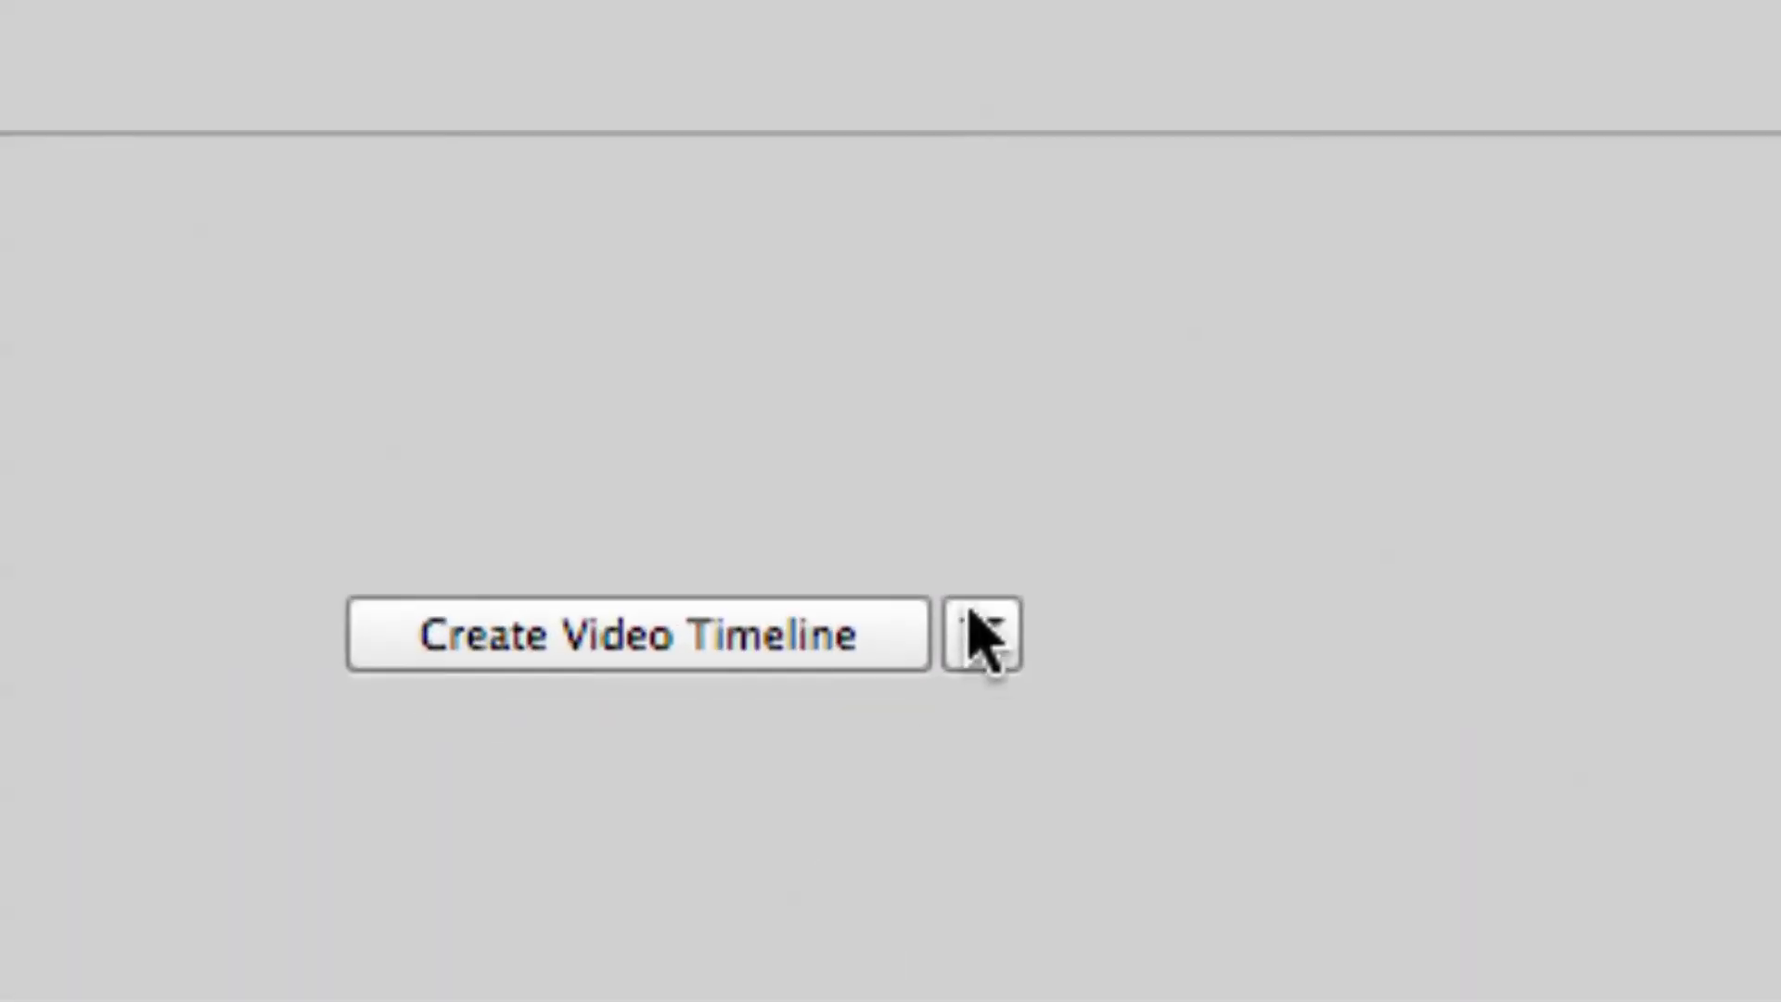
{"action": "left_click", "coordinate": [880, 787]}
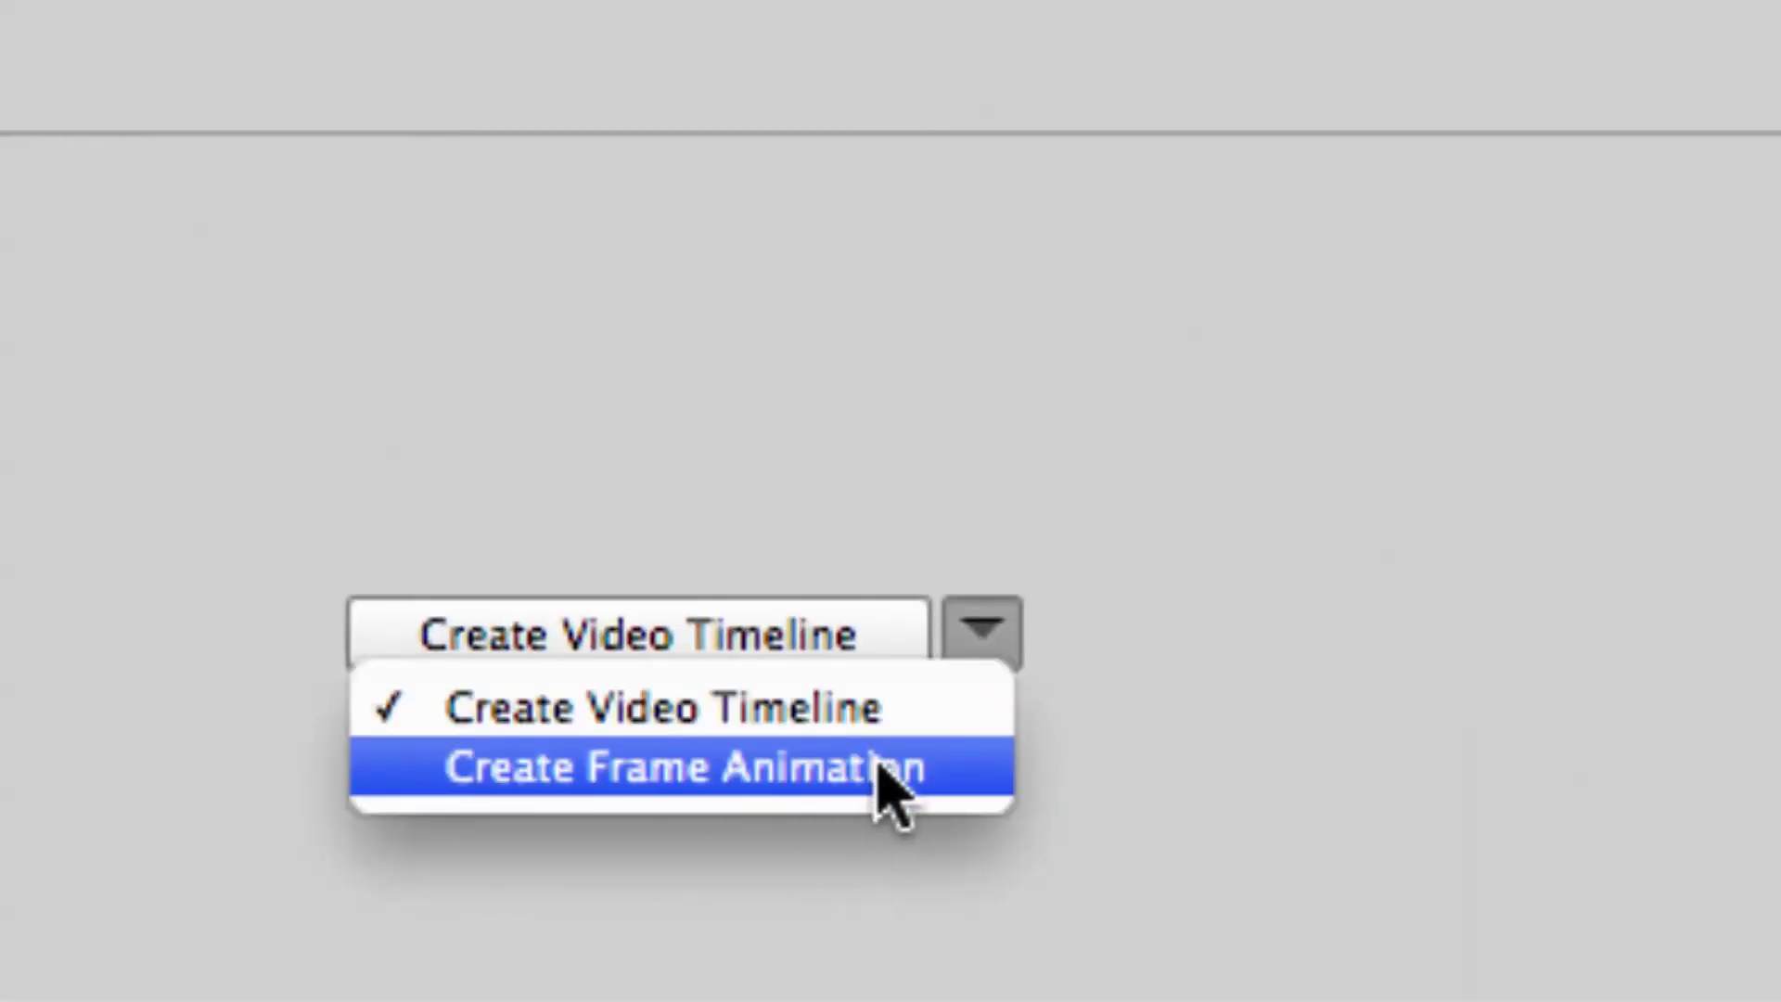
{"action": "left_click", "coordinate": [791, 725]}
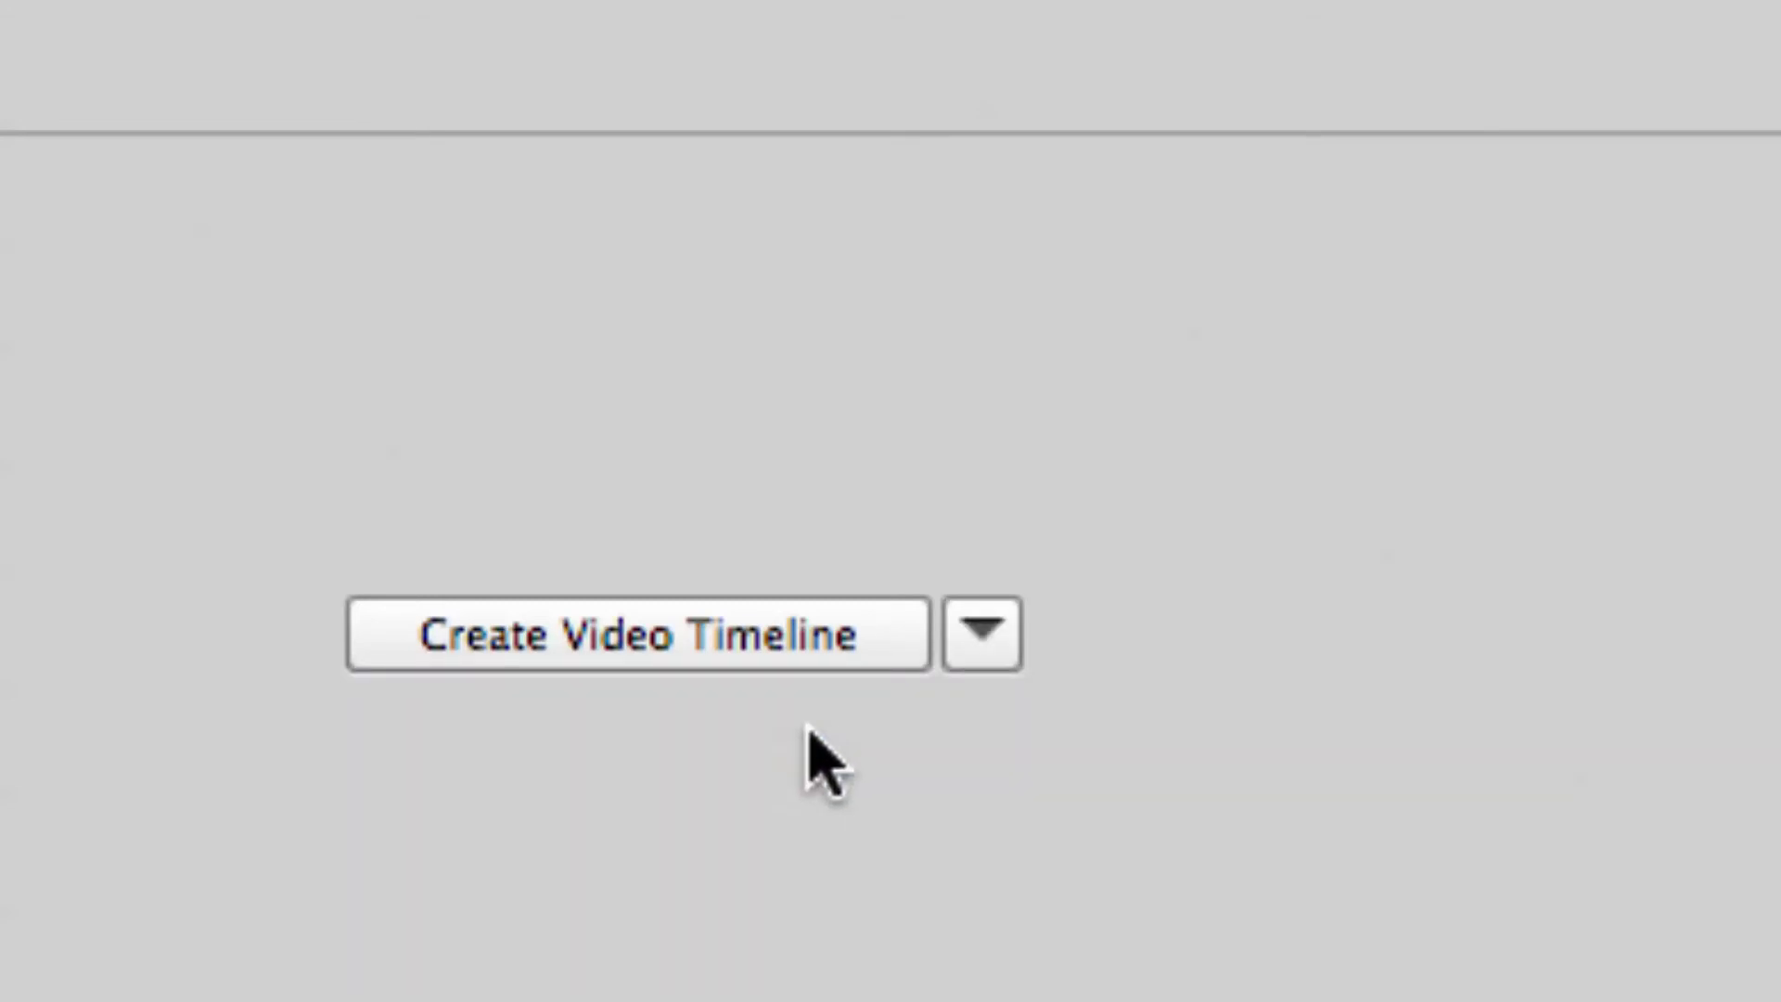
{"action": "left_click", "coordinate": [546, 655]}
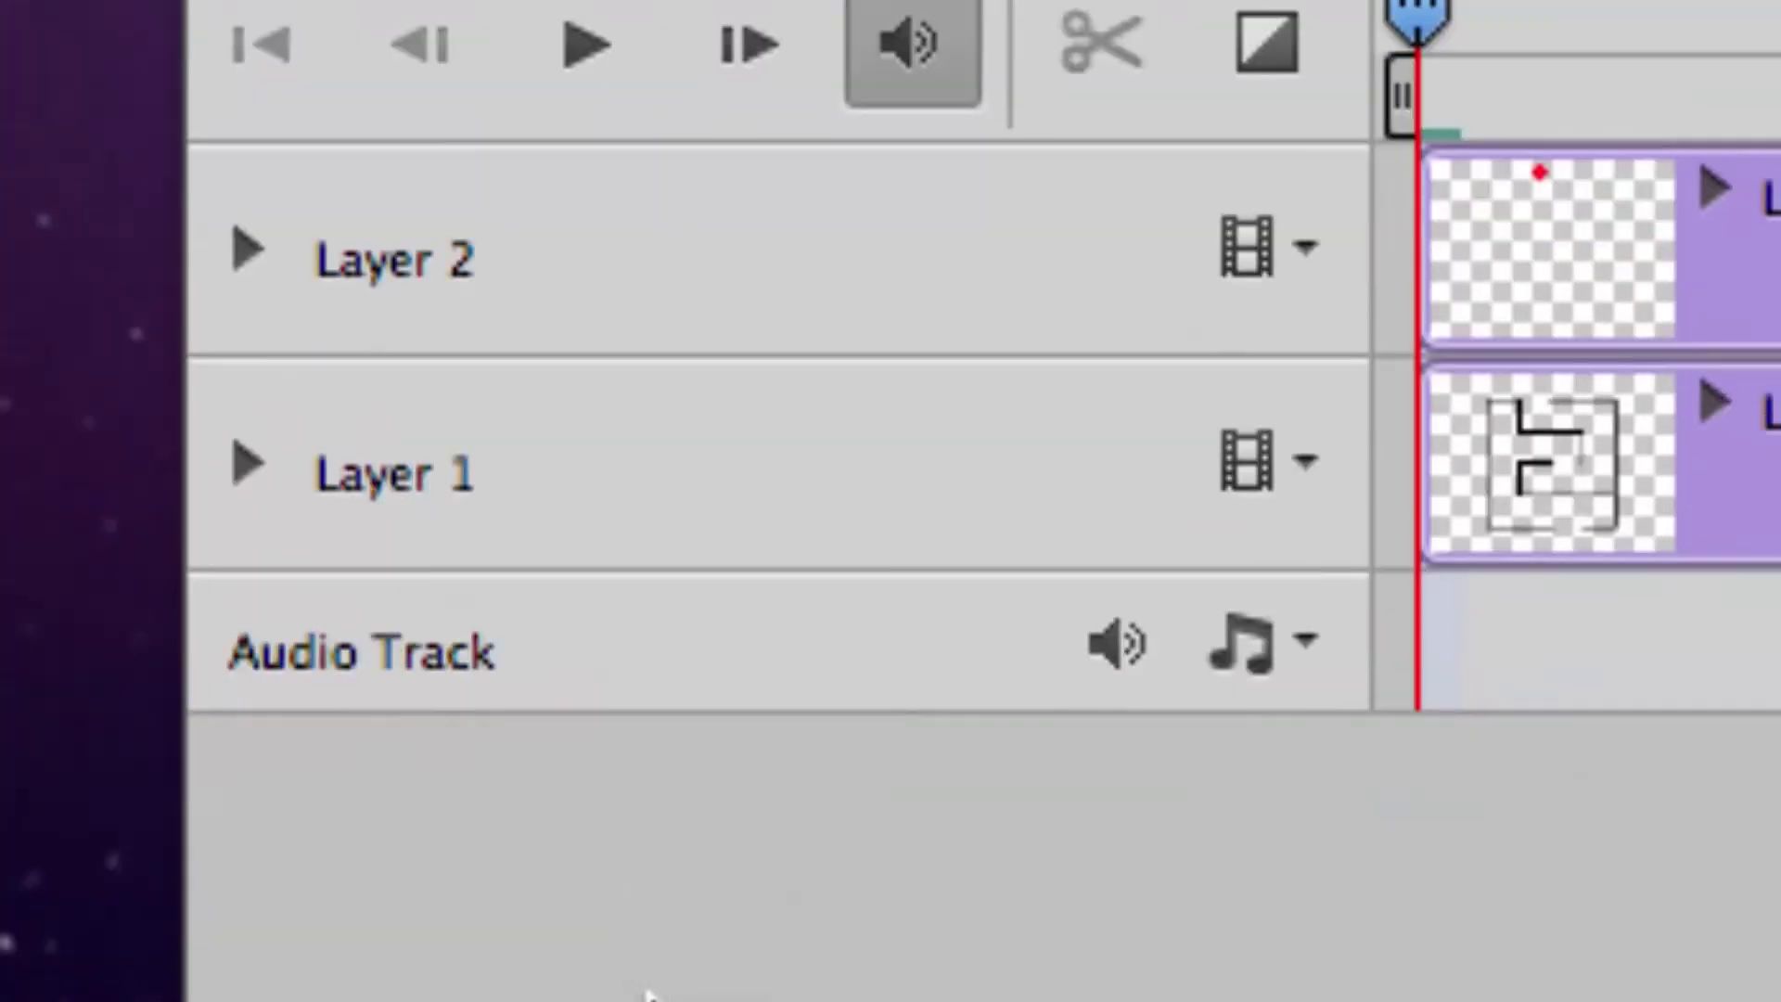
Step: Expand Layer 2's animation properties in the timeline and briefly play back the unanimated maze
{"action": "left_click", "coordinate": [243, 260]}
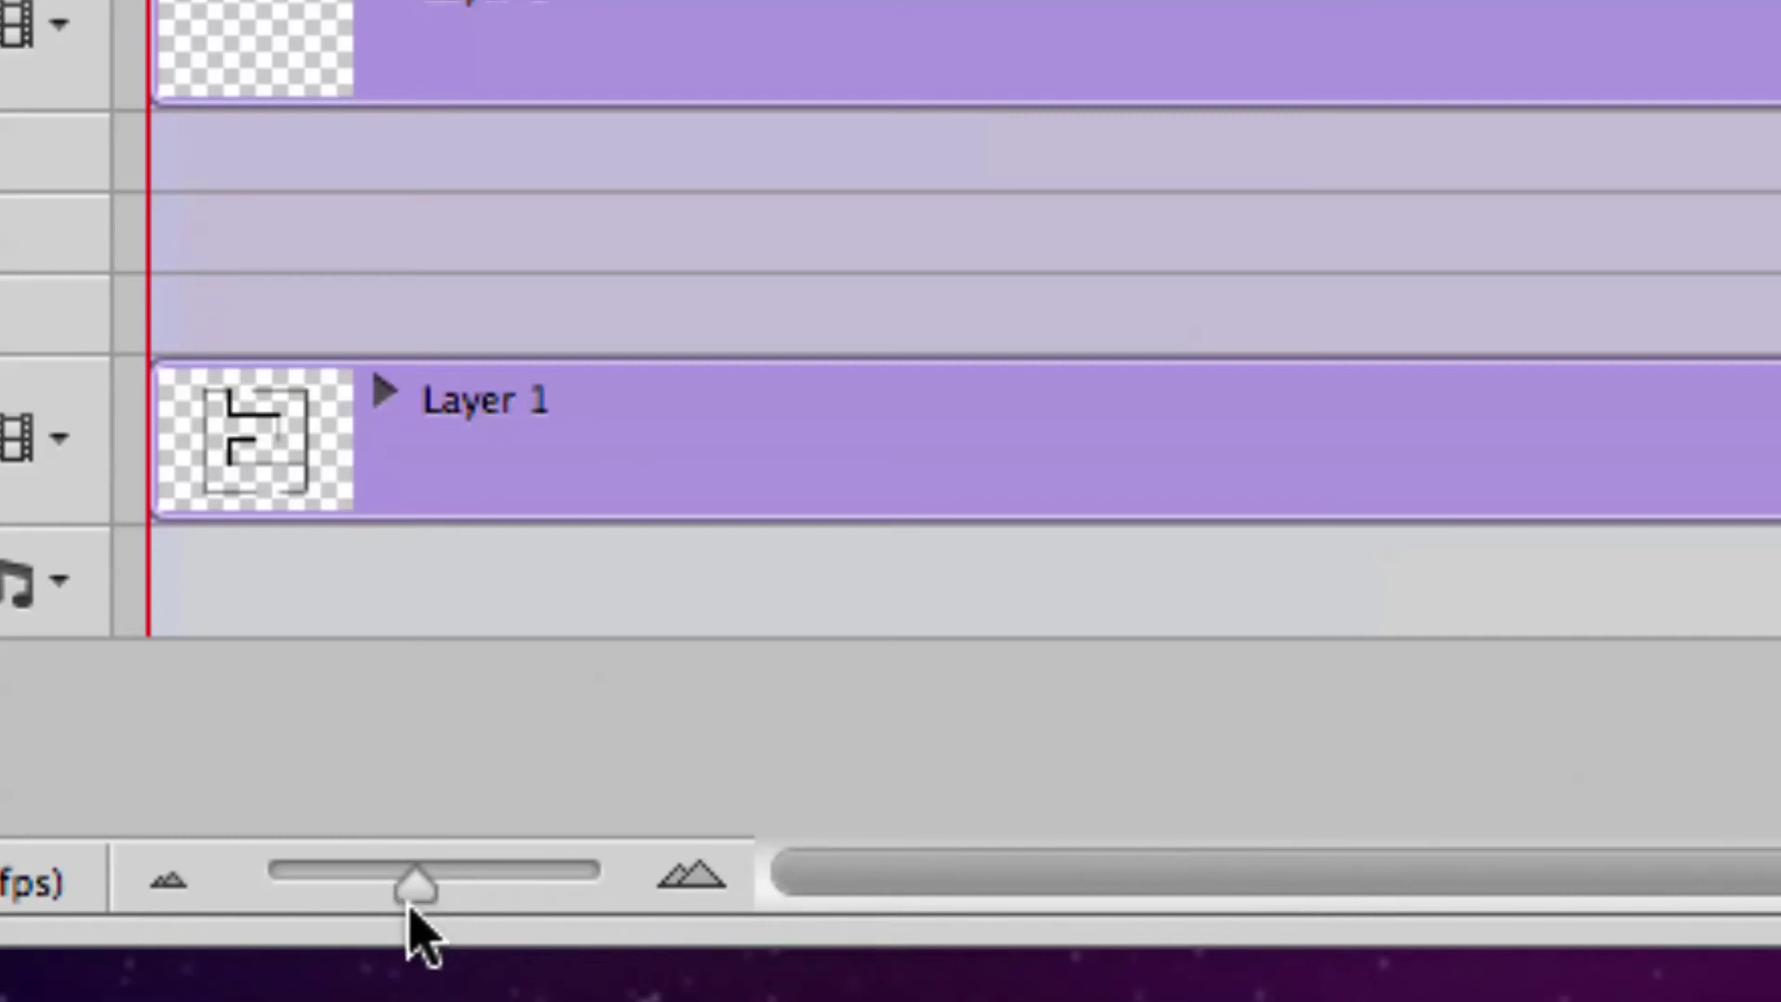
{"action": "left_click_drag", "start_coordinate": [405, 905], "coordinate": [341, 878]}
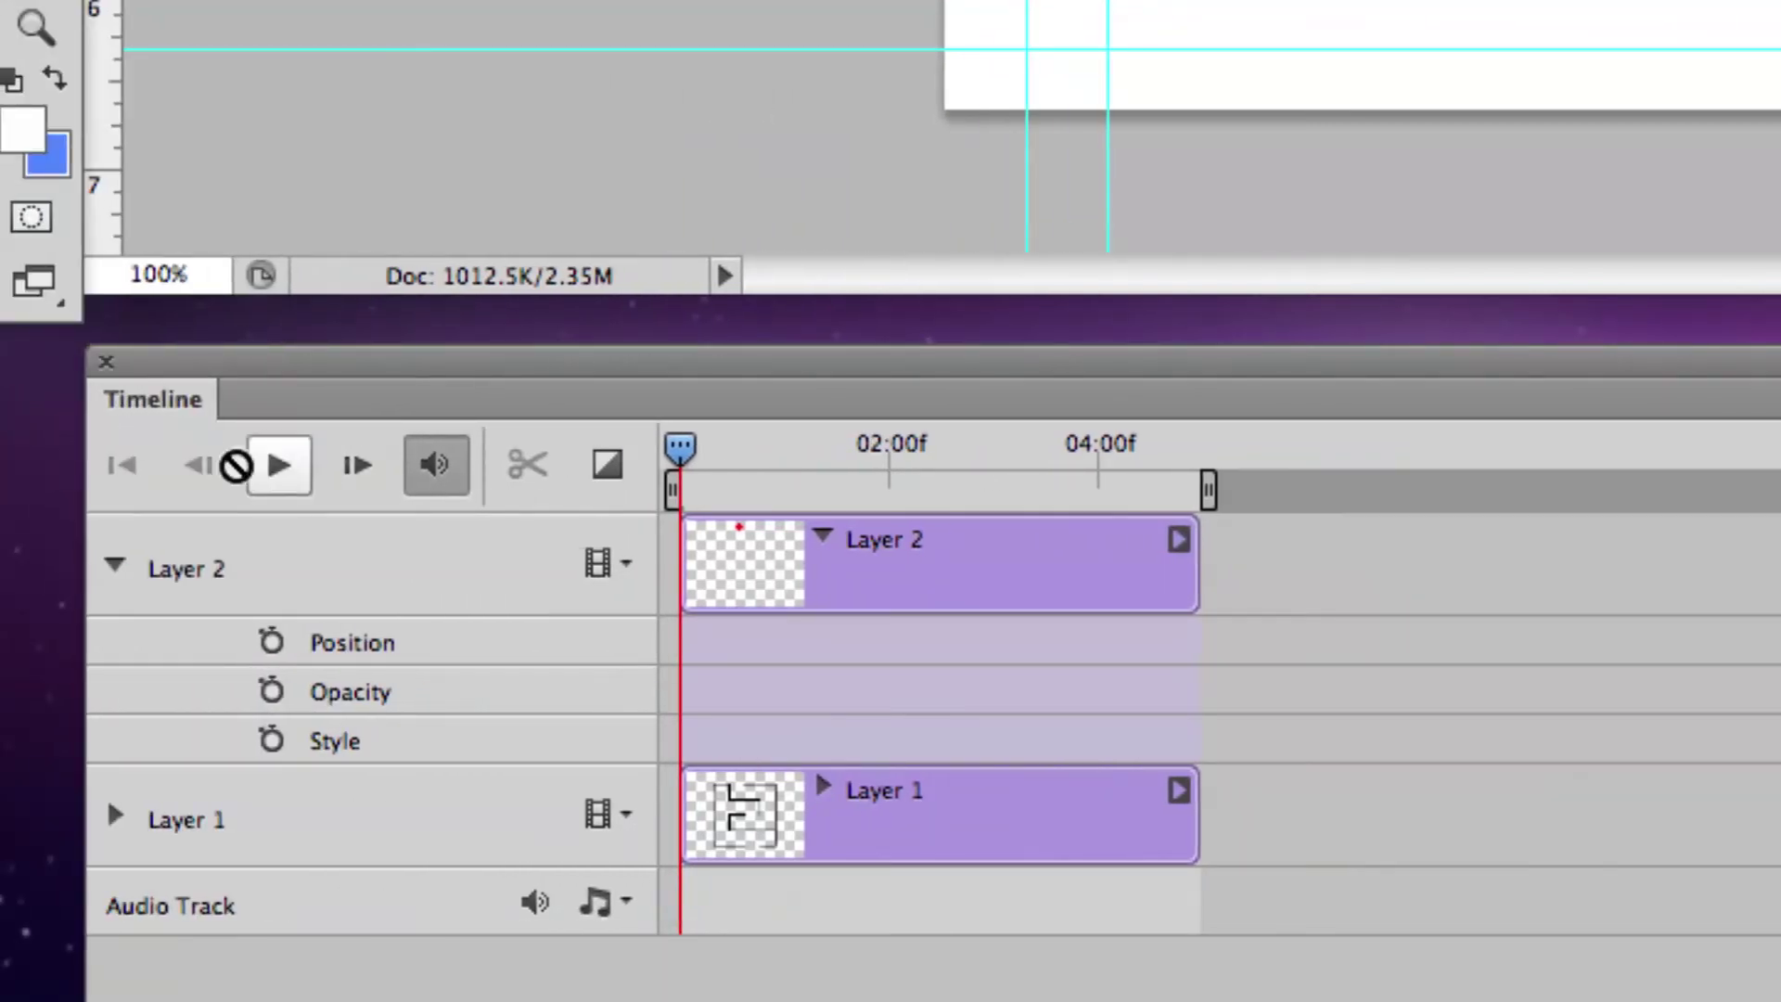
{"action": "left_click", "coordinate": [278, 471]}
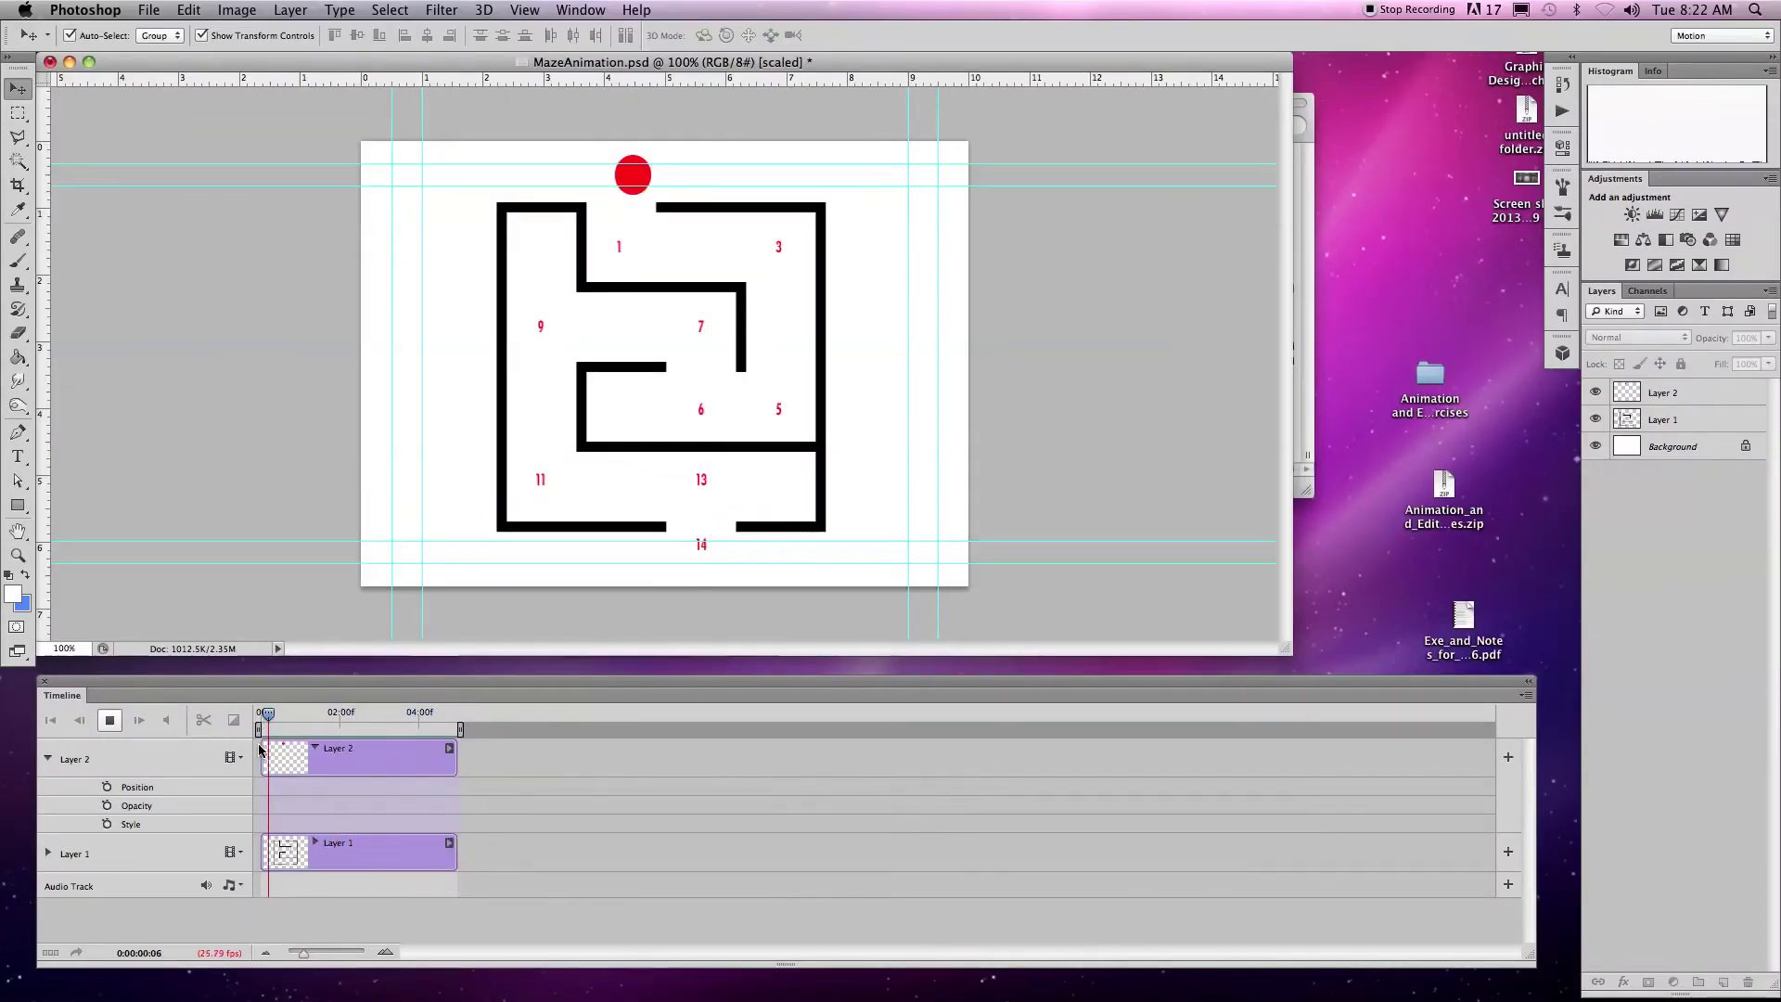
{"action": "key", "text": "space"}
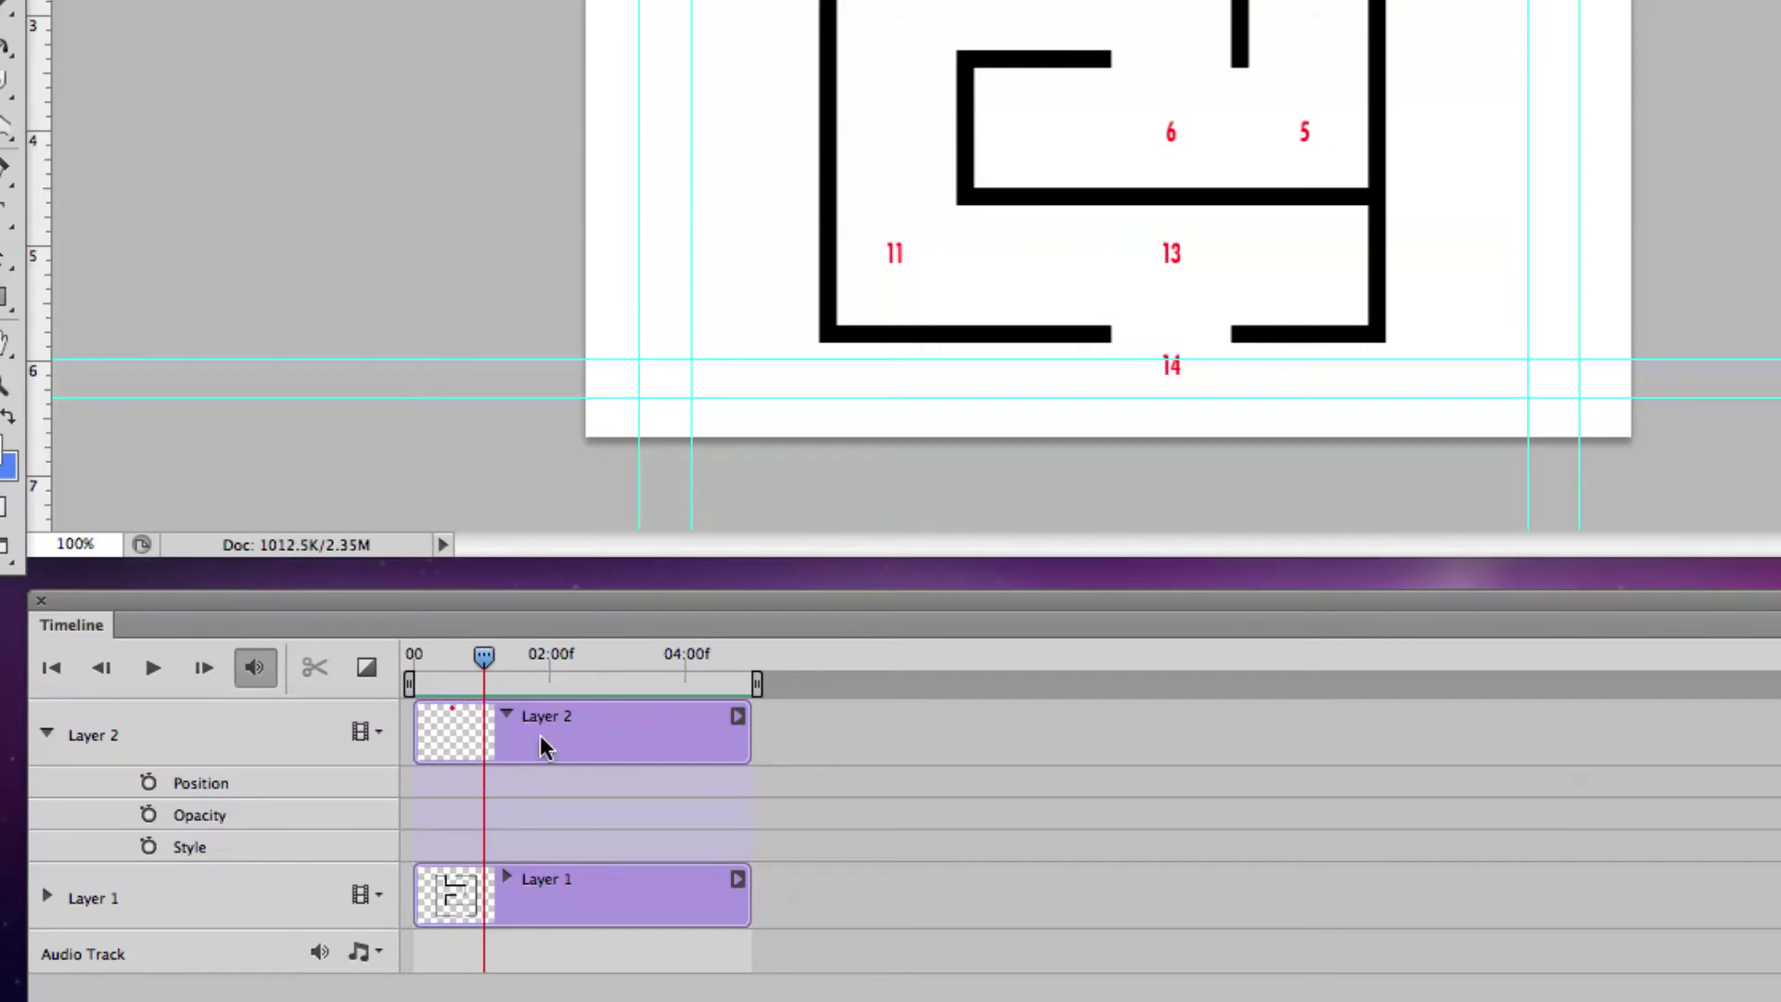
Step: Try playing Layer 2's clip after the end of Layer 1's clip, and move it back to the timeline start
{"action": "left_click", "coordinate": [46, 735]}
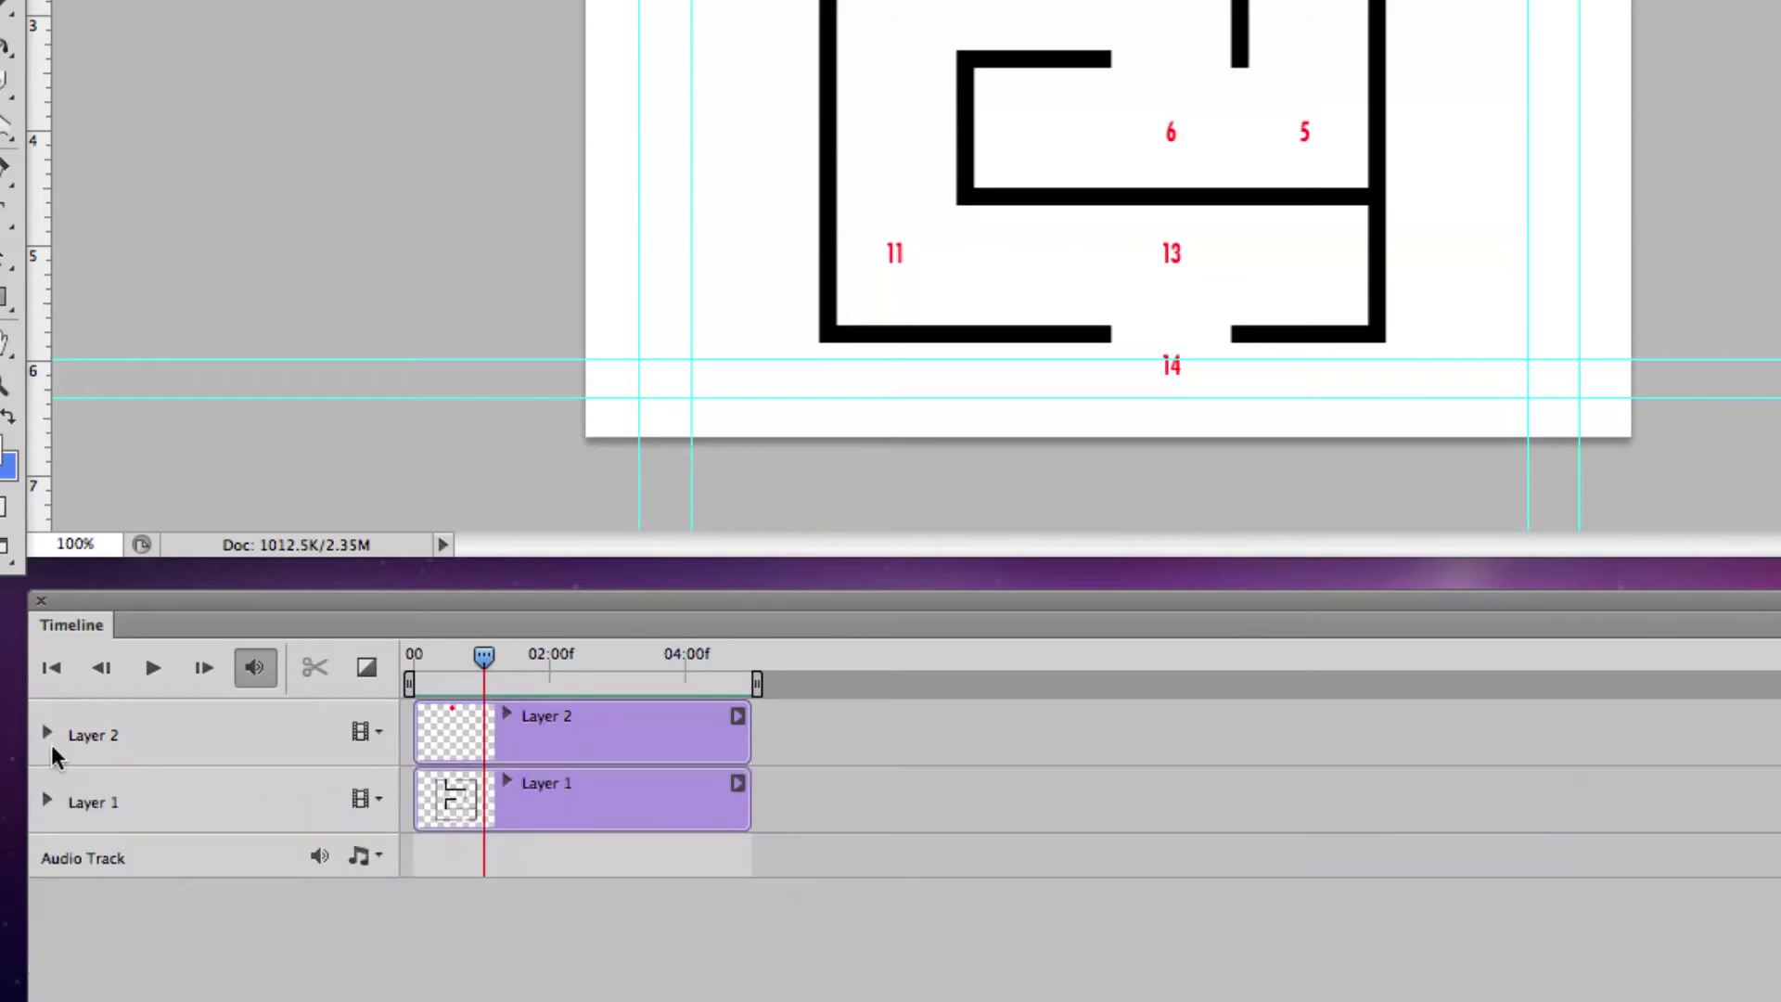
{"action": "left_click_drag", "start_coordinate": [525, 739], "coordinate": [869, 736]}
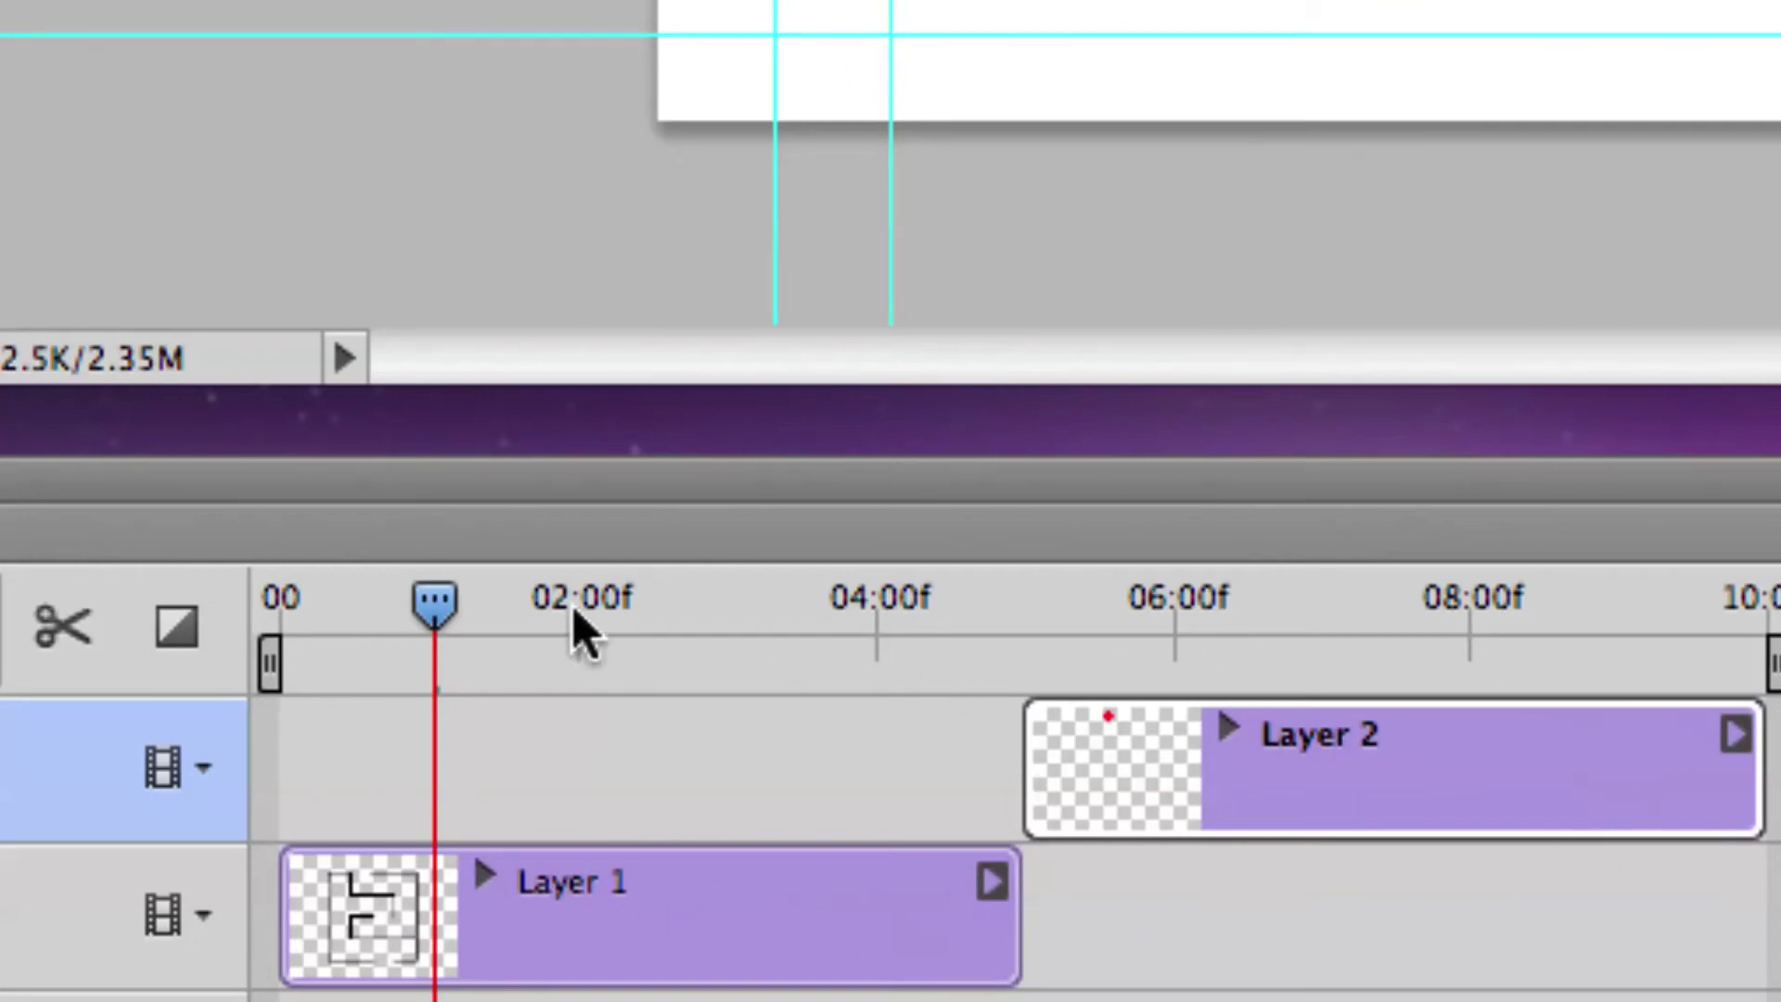
{"action": "left_click_drag", "start_coordinate": [436, 605], "coordinate": [280, 604]}
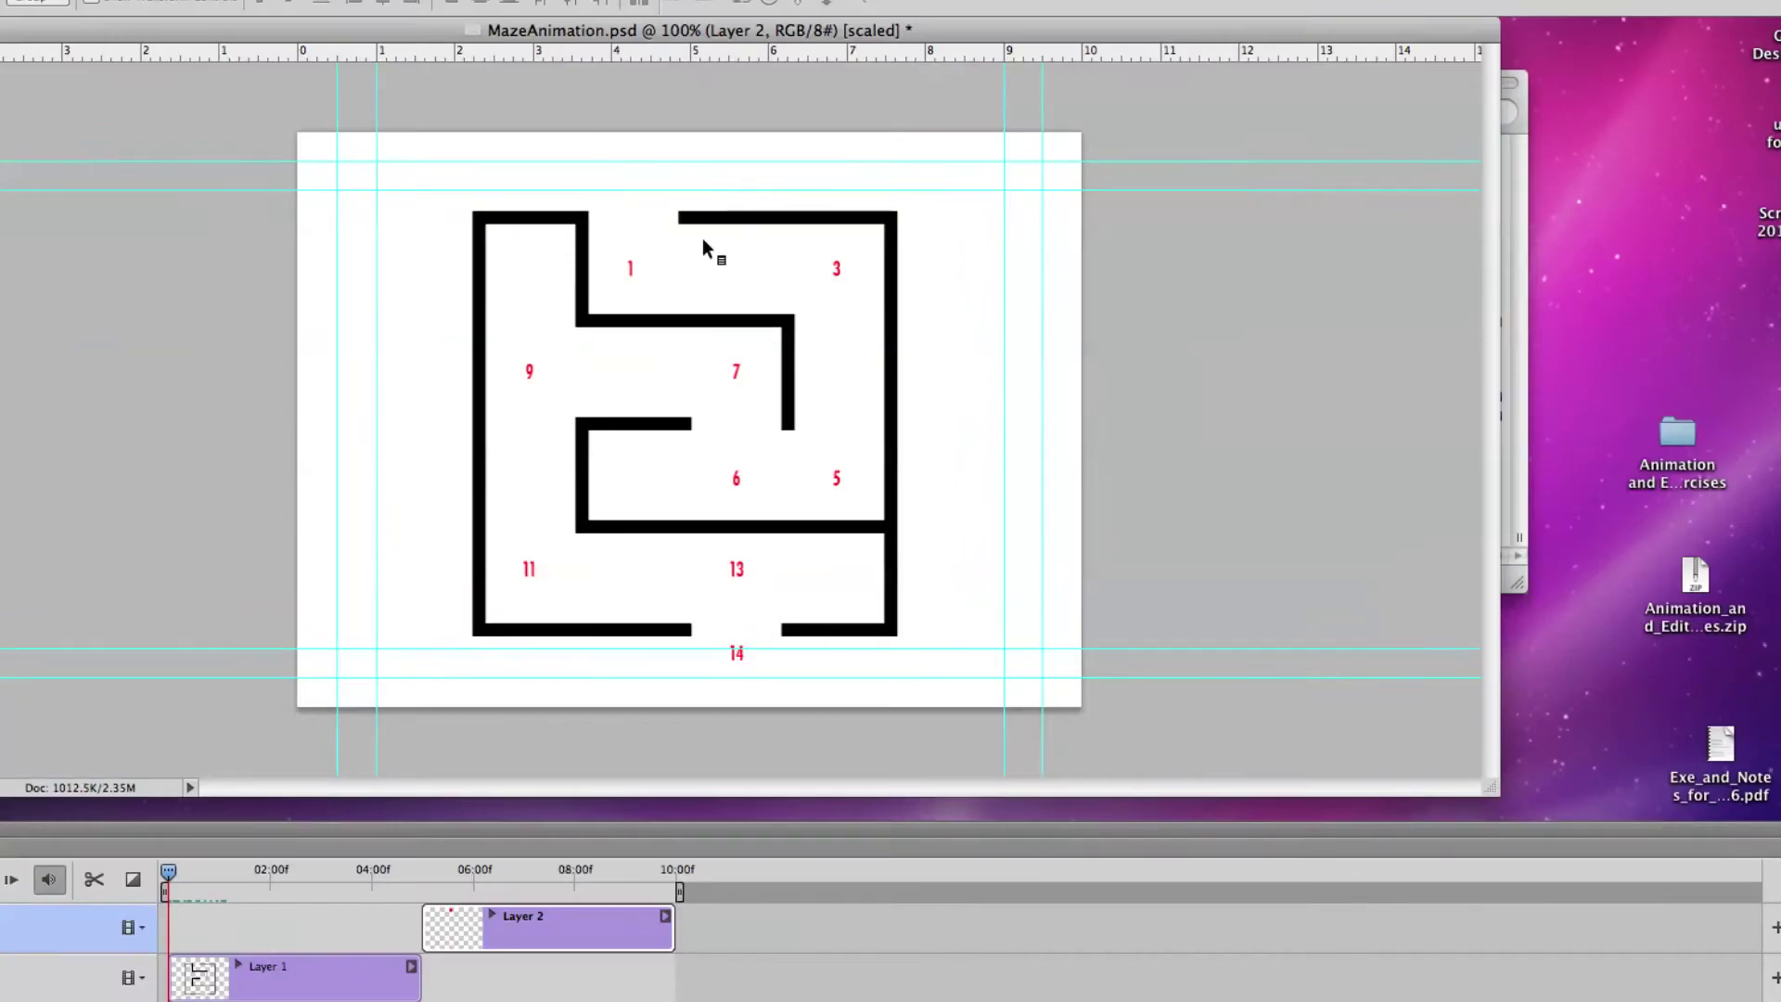
{"action": "key", "text": "space"}
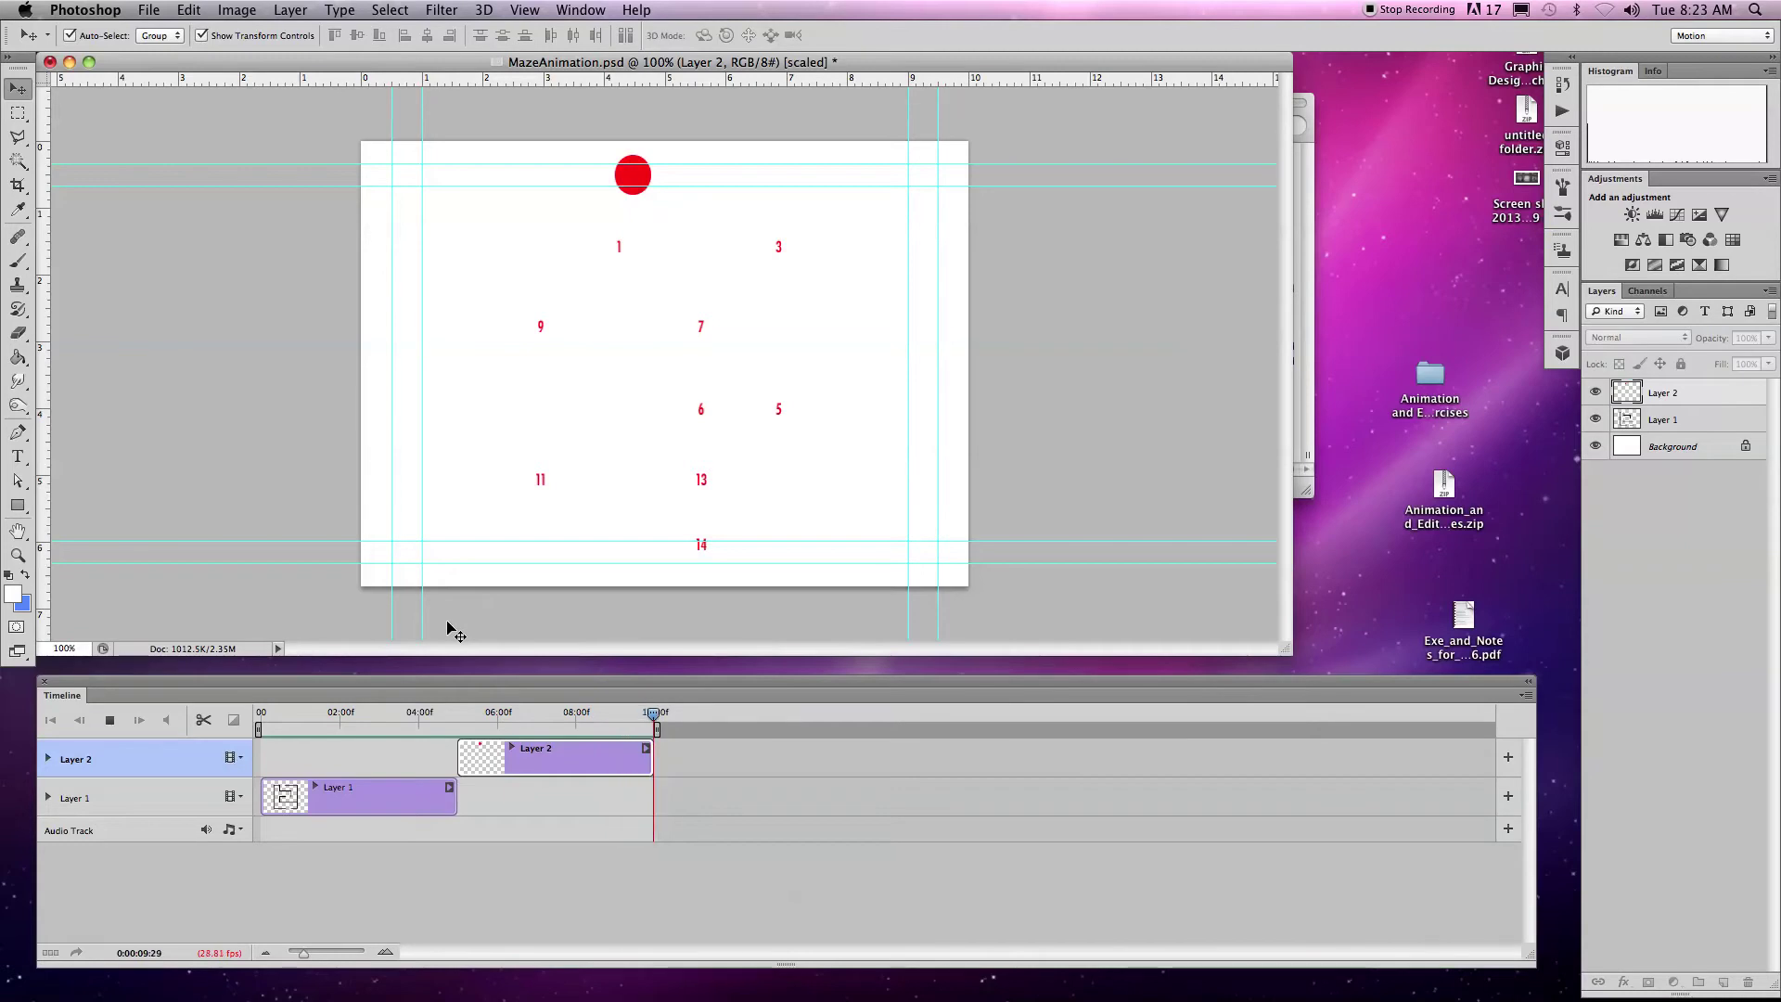
{"action": "key", "text": "space"}
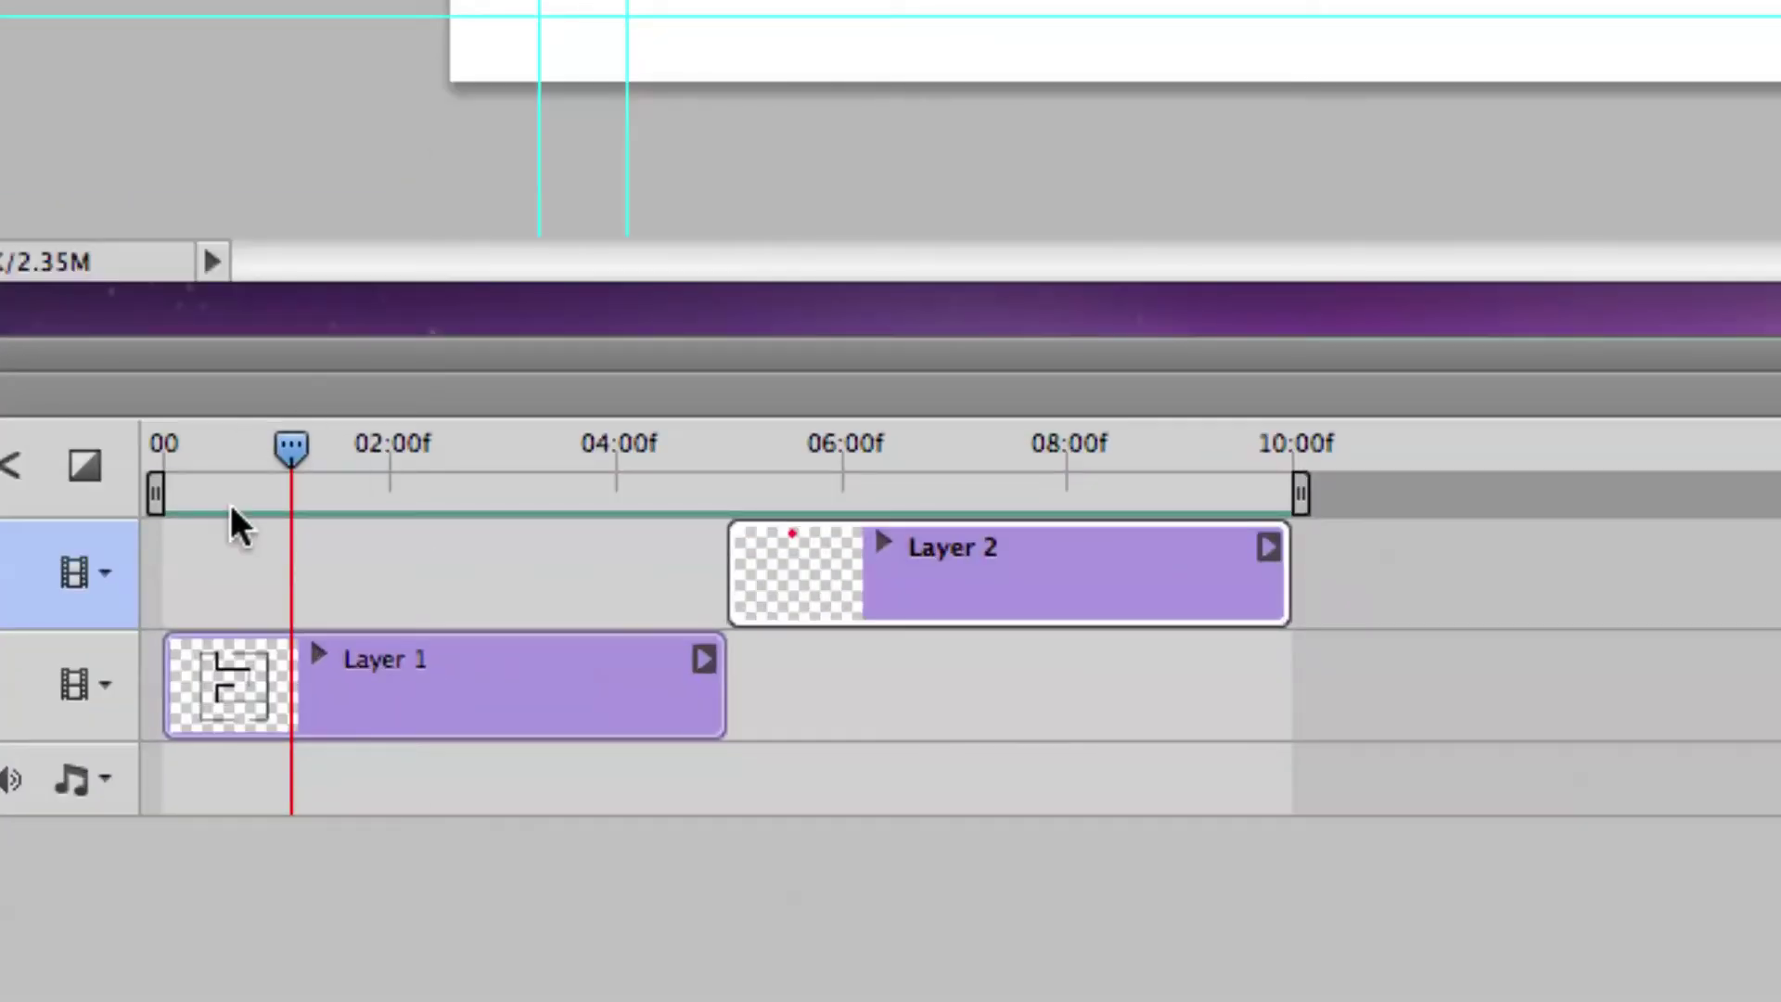
{"action": "mouse_move", "coordinate": [989, 586]}
{"action": "left_mouse_down"}
{"action": "mouse_move", "coordinate": [279, 605]}
{"action": "mouse_move", "coordinate": [409, 584]}
{"action": "left_mouse_up"}
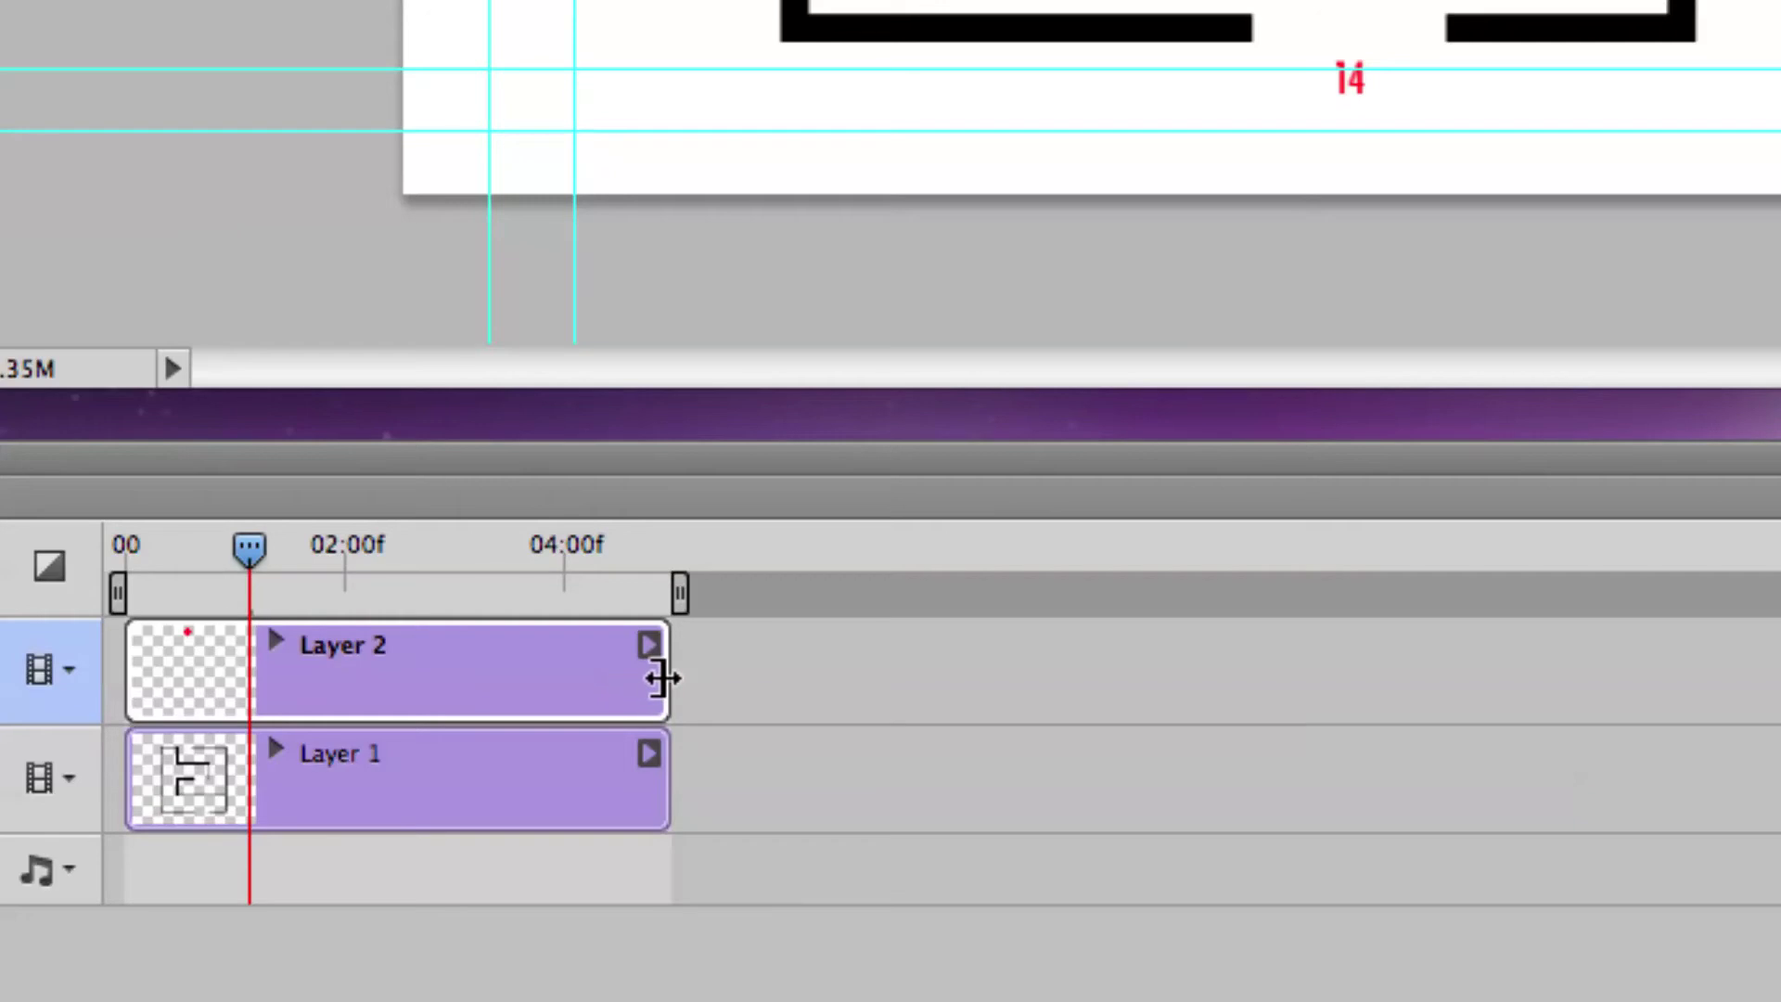
Step: Extend the Layer 2 and Layer 1 clips so that both end at 15 seconds
{"action": "left_click_drag", "start_coordinate": [662, 678], "coordinate": [1512, 665]}
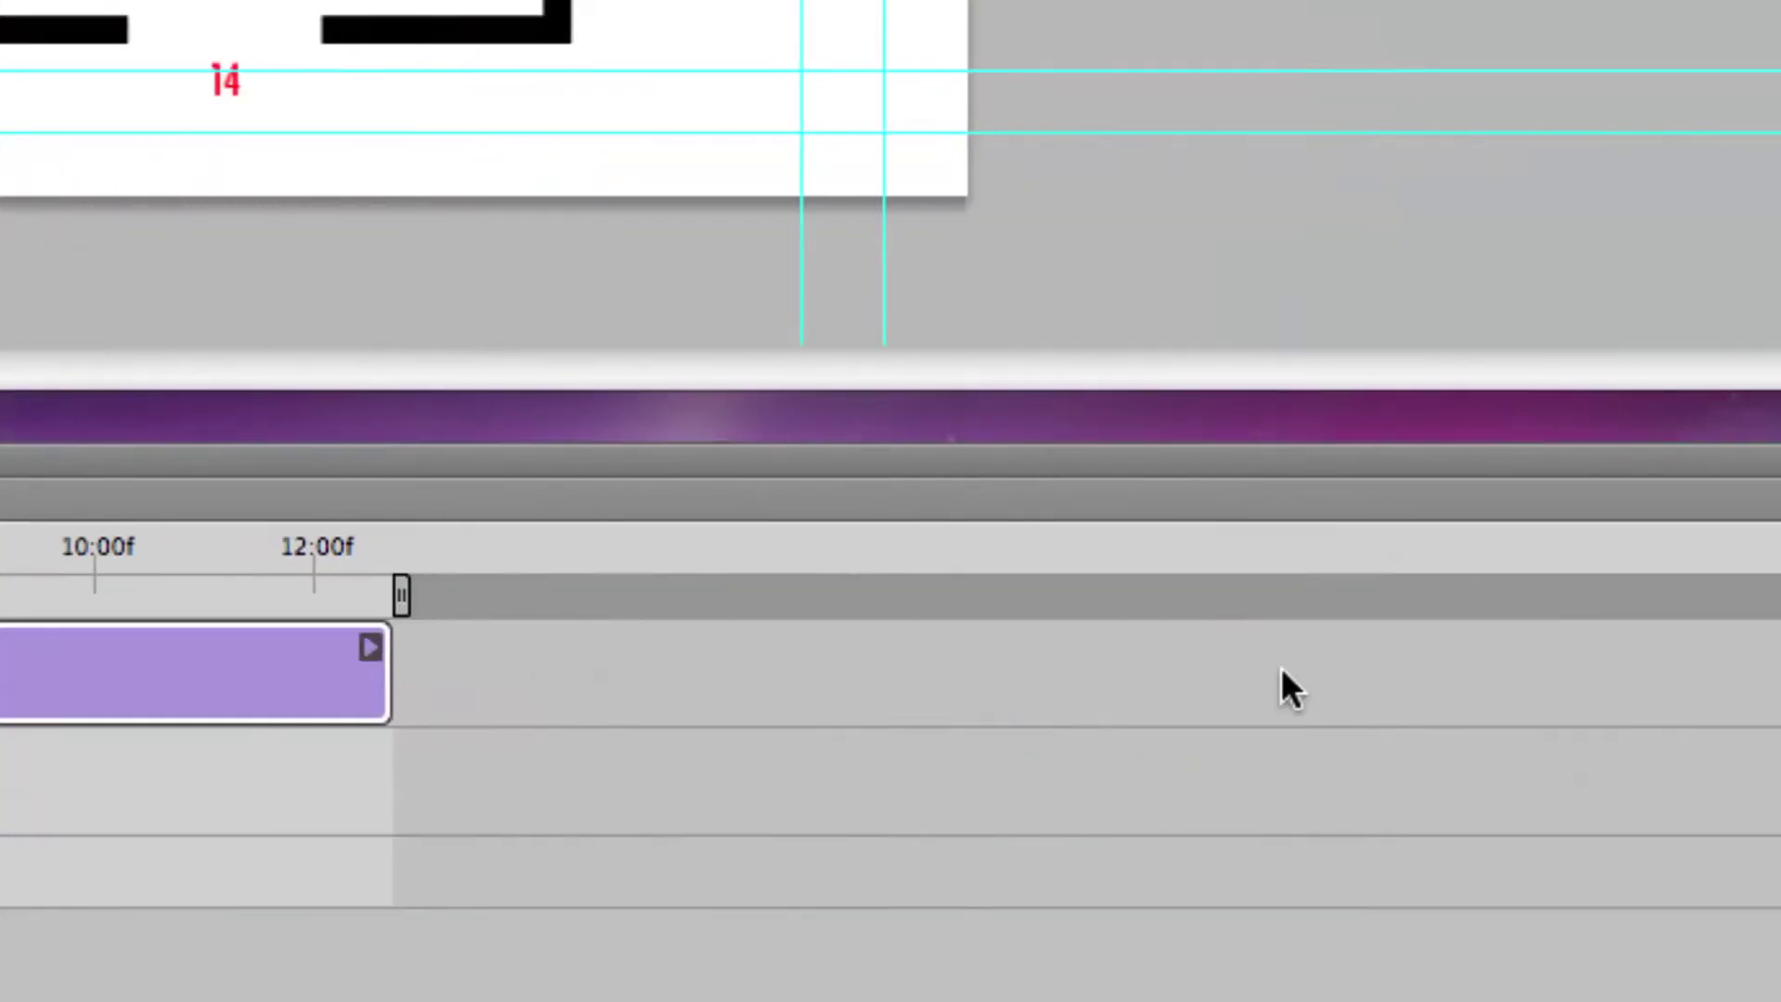
{"action": "mouse_move", "coordinate": [385, 670]}
{"action": "left_mouse_down"}
{"action": "mouse_move", "coordinate": [720, 664]}
{"action": "mouse_move", "coordinate": [633, 675]}
{"action": "left_mouse_up"}
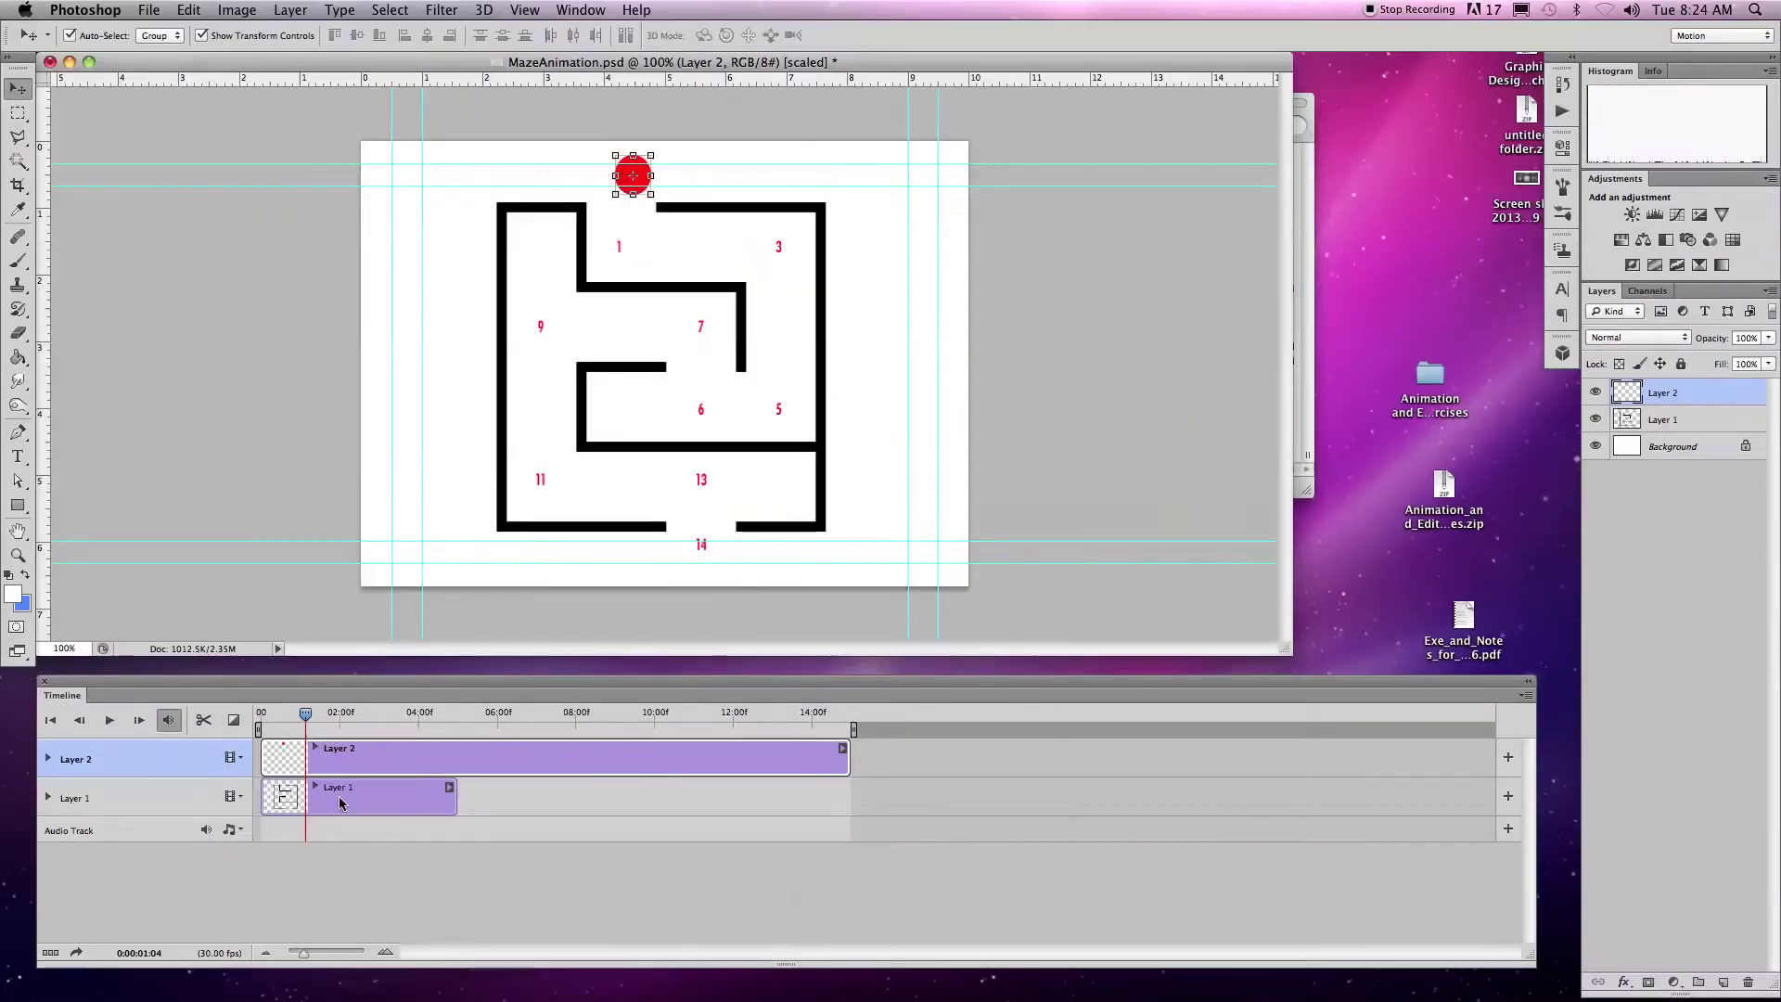
{"action": "left_click_drag", "start_coordinate": [306, 715], "coordinate": [427, 722]}
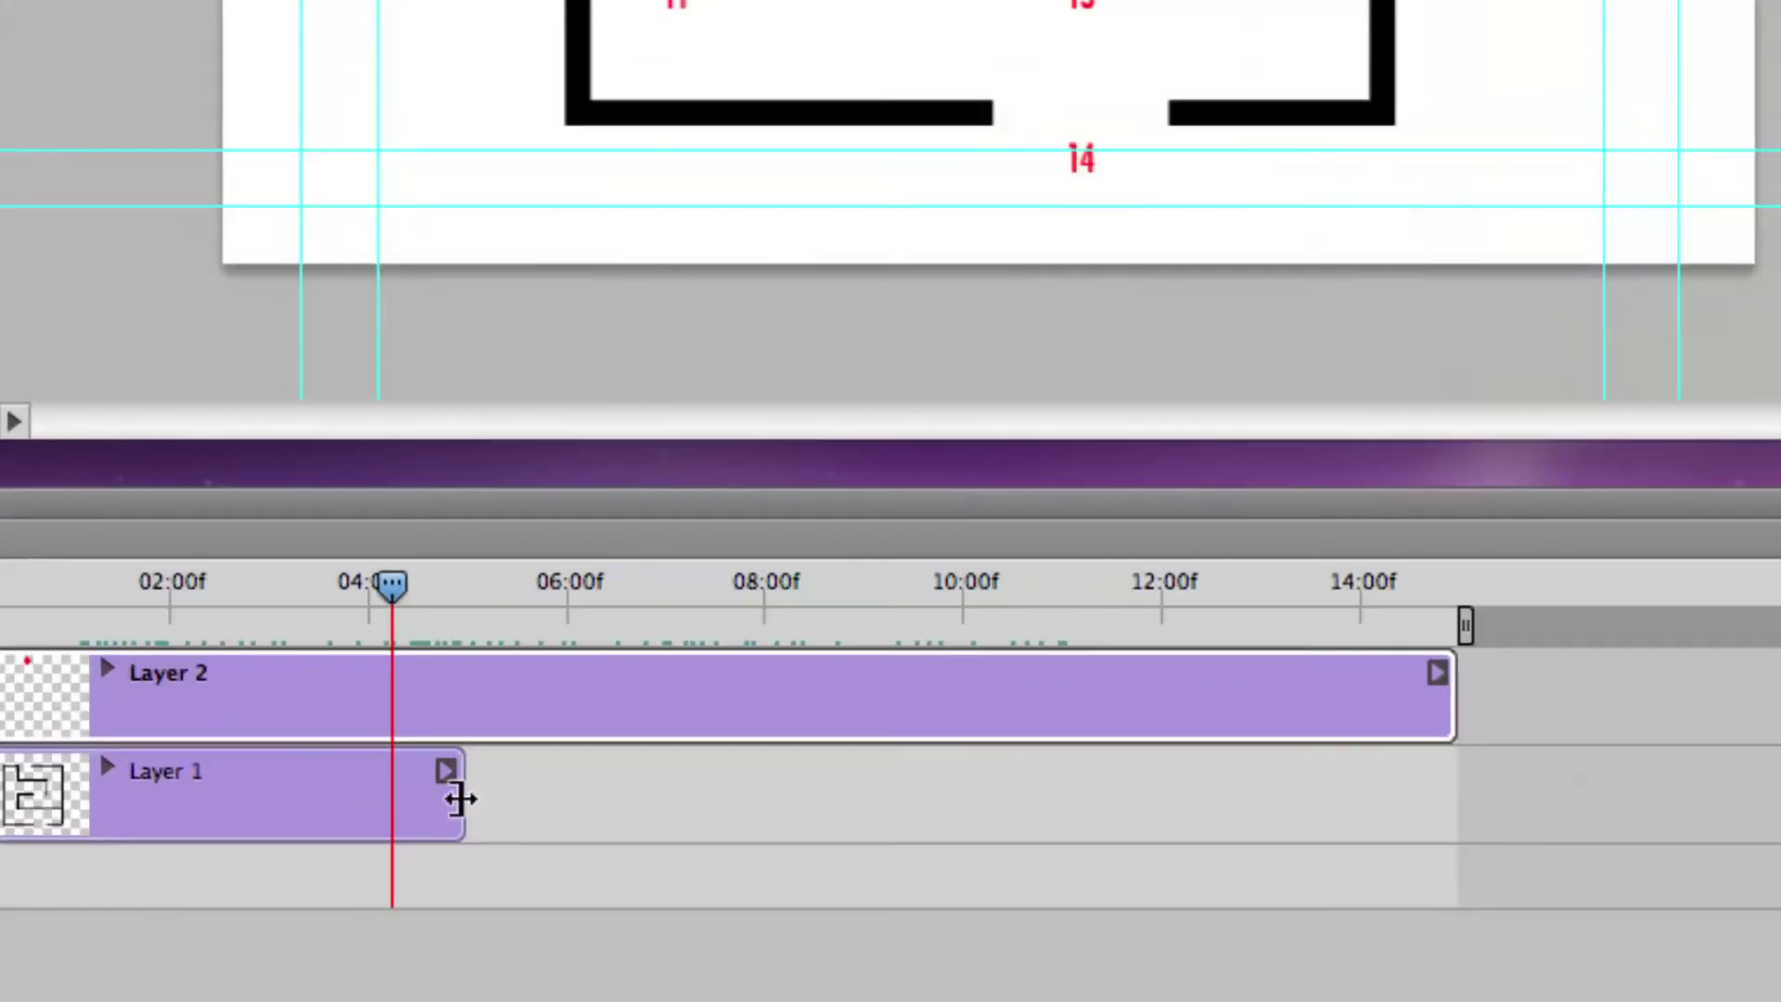
{"action": "left_click_drag", "start_coordinate": [455, 799], "coordinate": [605, 800]}
{"action": "left_click_drag", "start_coordinate": [837, 806], "coordinate": [1447, 774]}
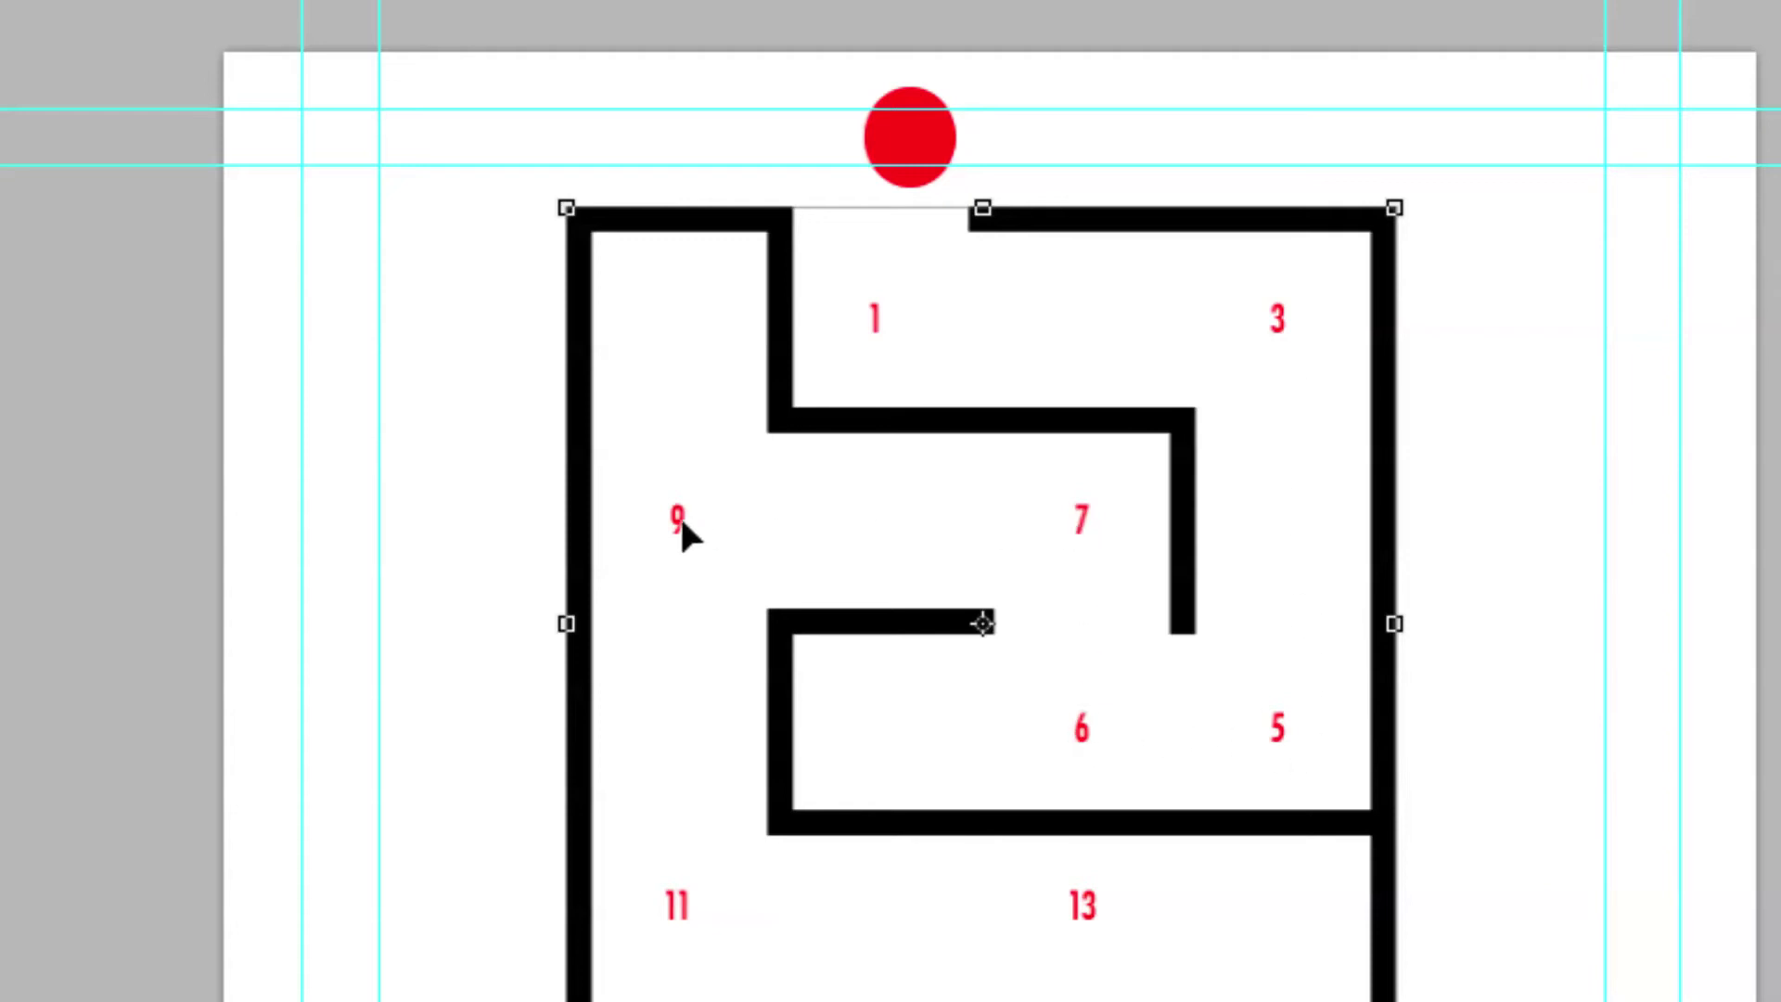
{"action": "scroll", "coordinate": [1081, 891], "scroll_direction": "down", "scroll_amount": 5}
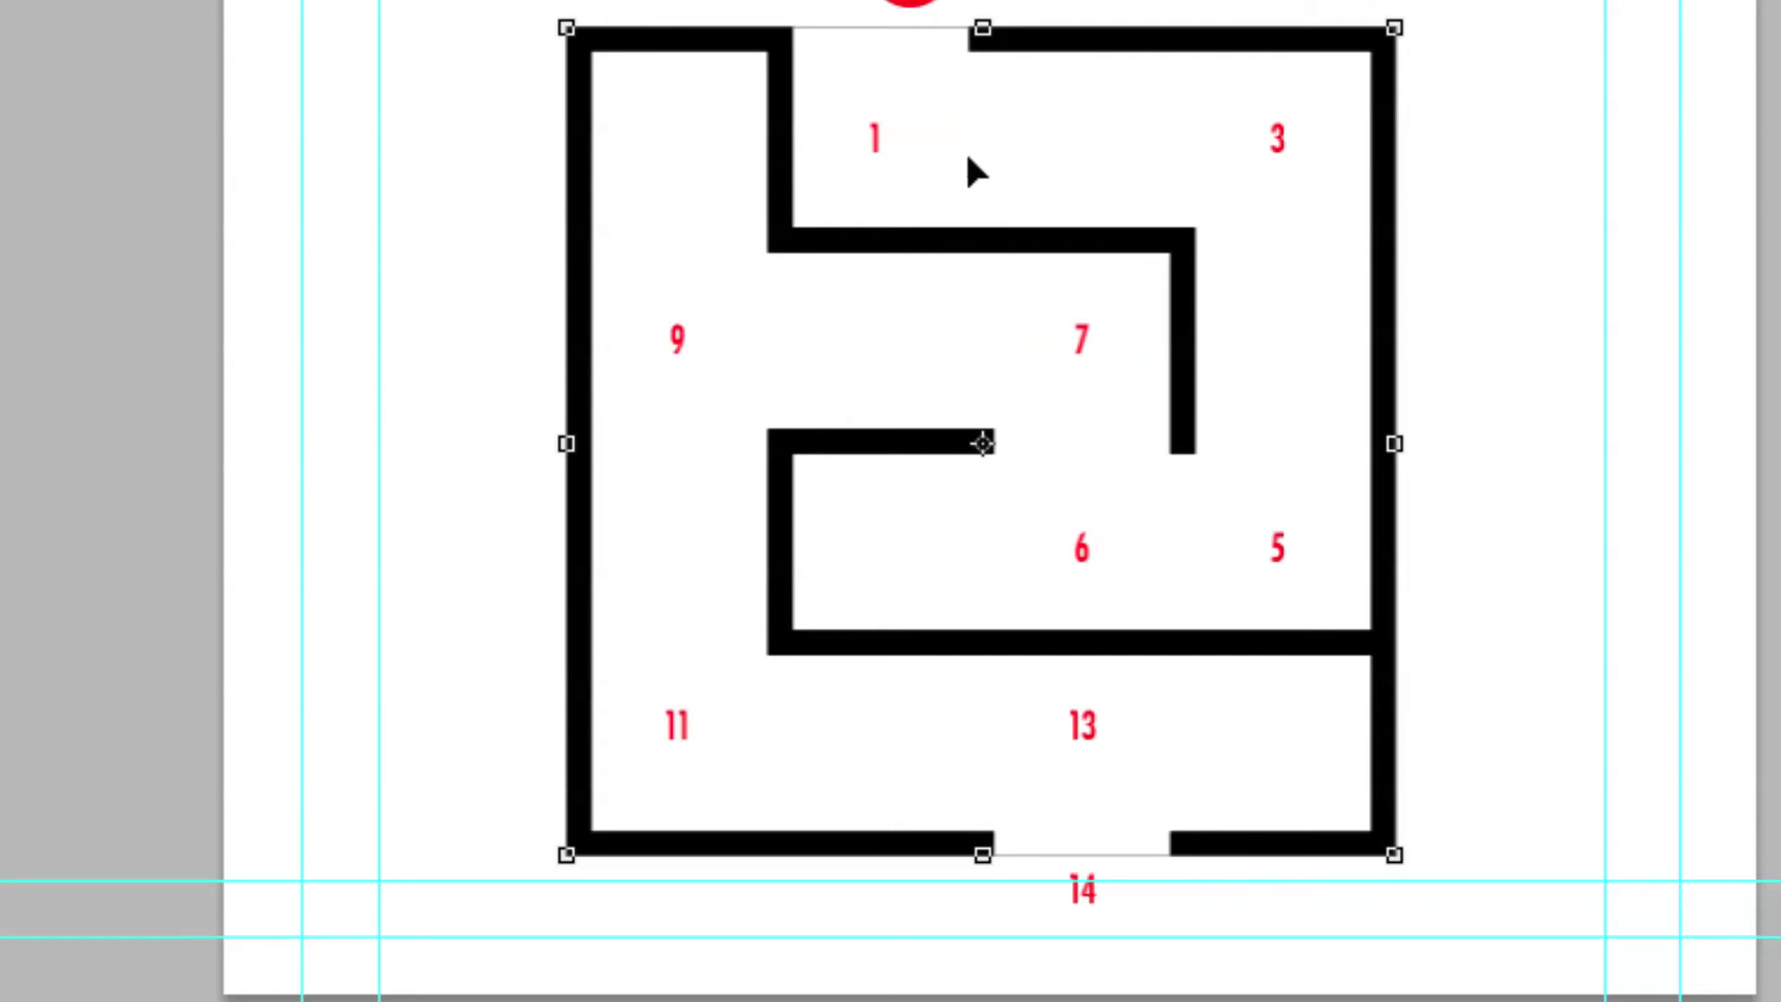
{"action": "scroll", "coordinate": [914, 93], "scroll_direction": "up", "scroll_amount": 4}
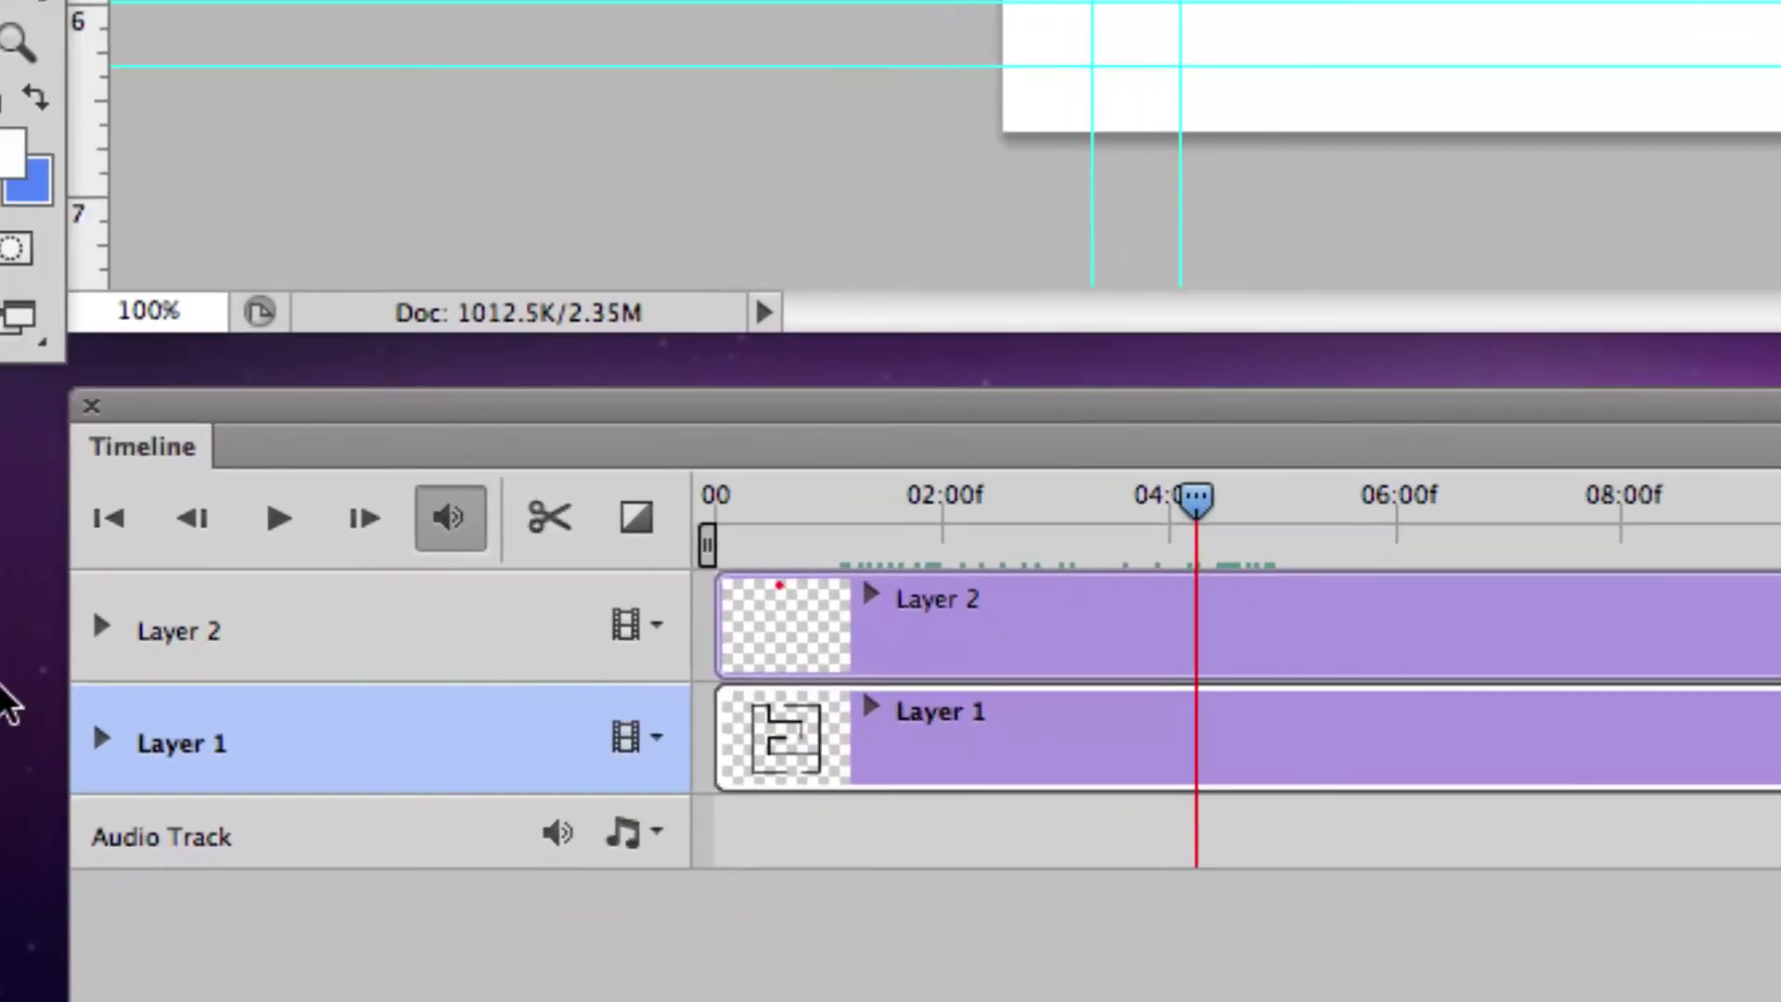
Step: Enable Position keyframing for Layer 2 with the first keyframe at the very start of the timeline
{"action": "left_click", "coordinate": [19, 643]}
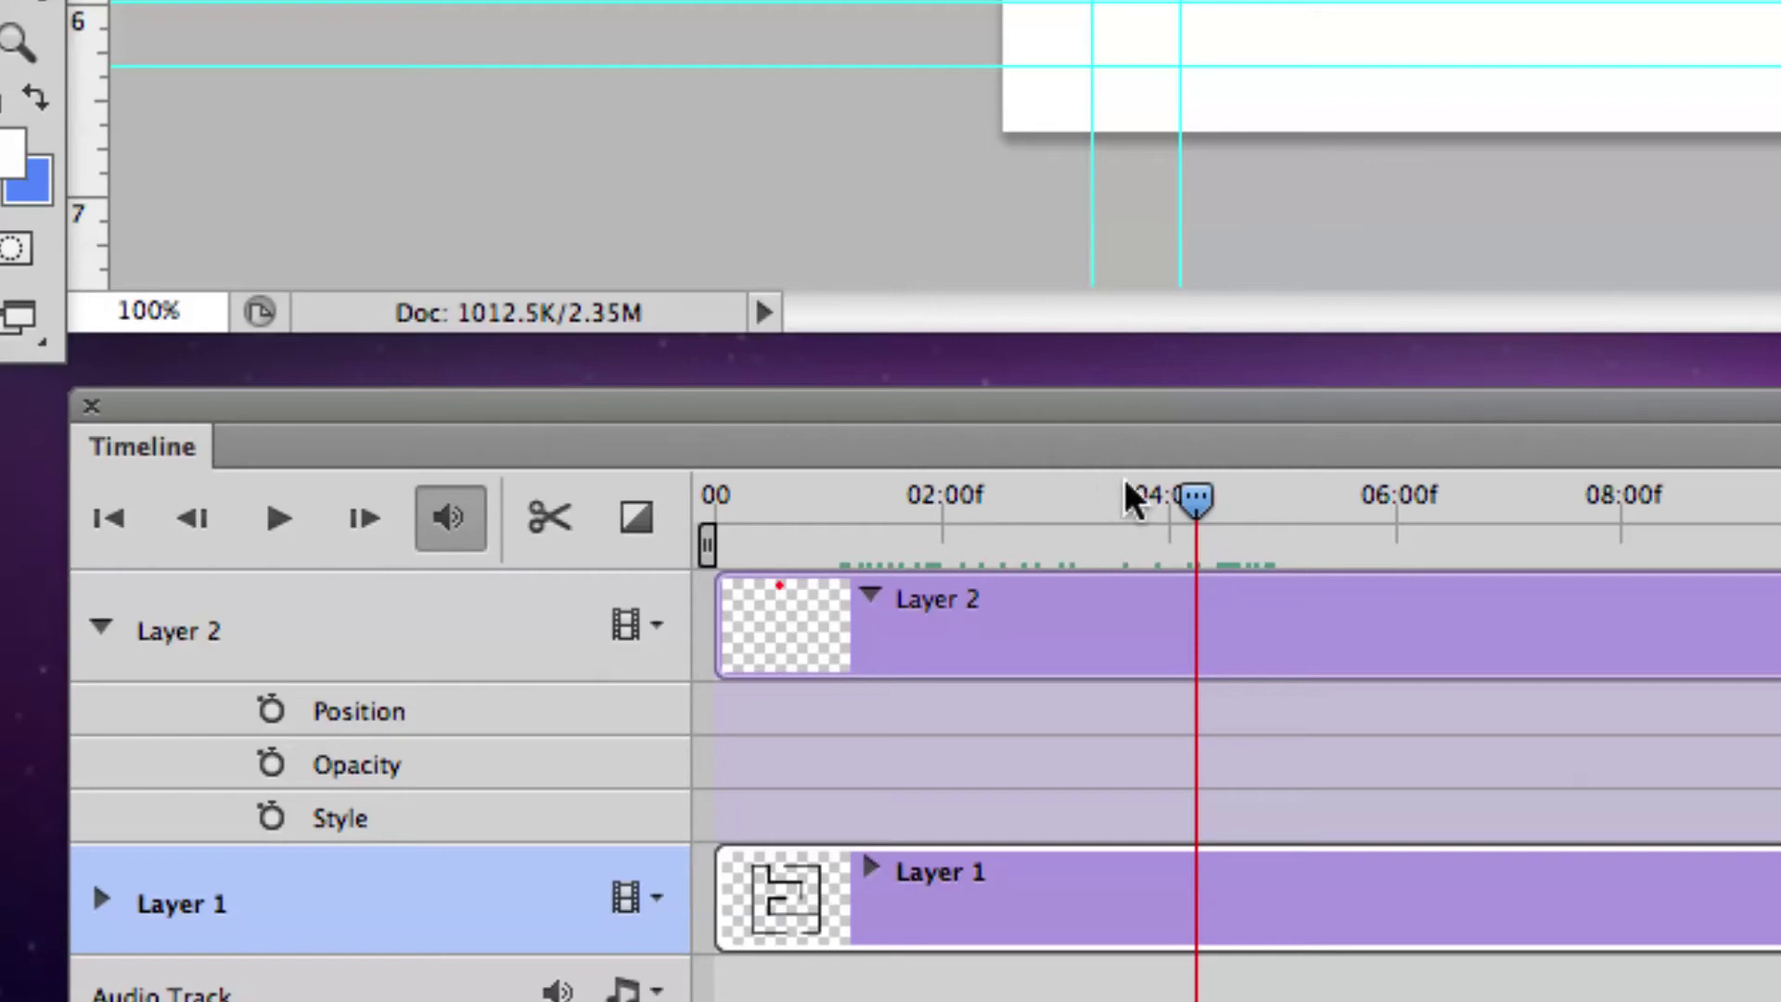
{"action": "left_click_drag", "start_coordinate": [1194, 499], "coordinate": [711, 507]}
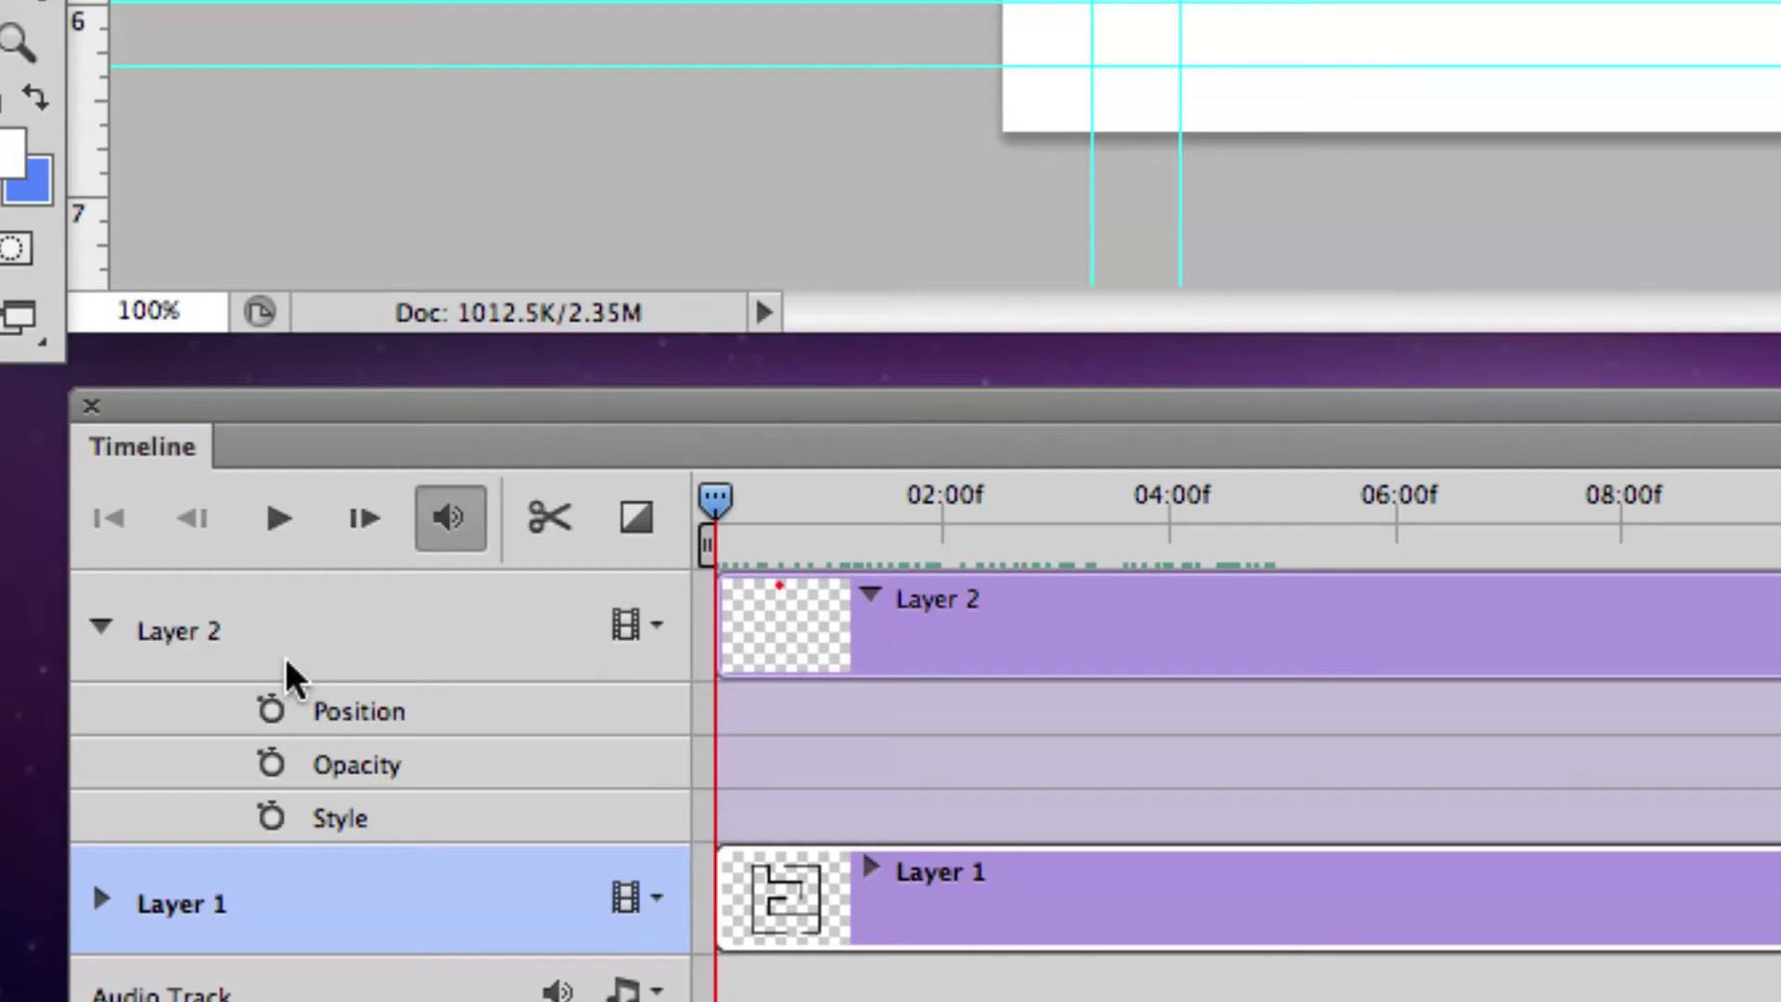
{"action": "left_click", "coordinate": [270, 710]}
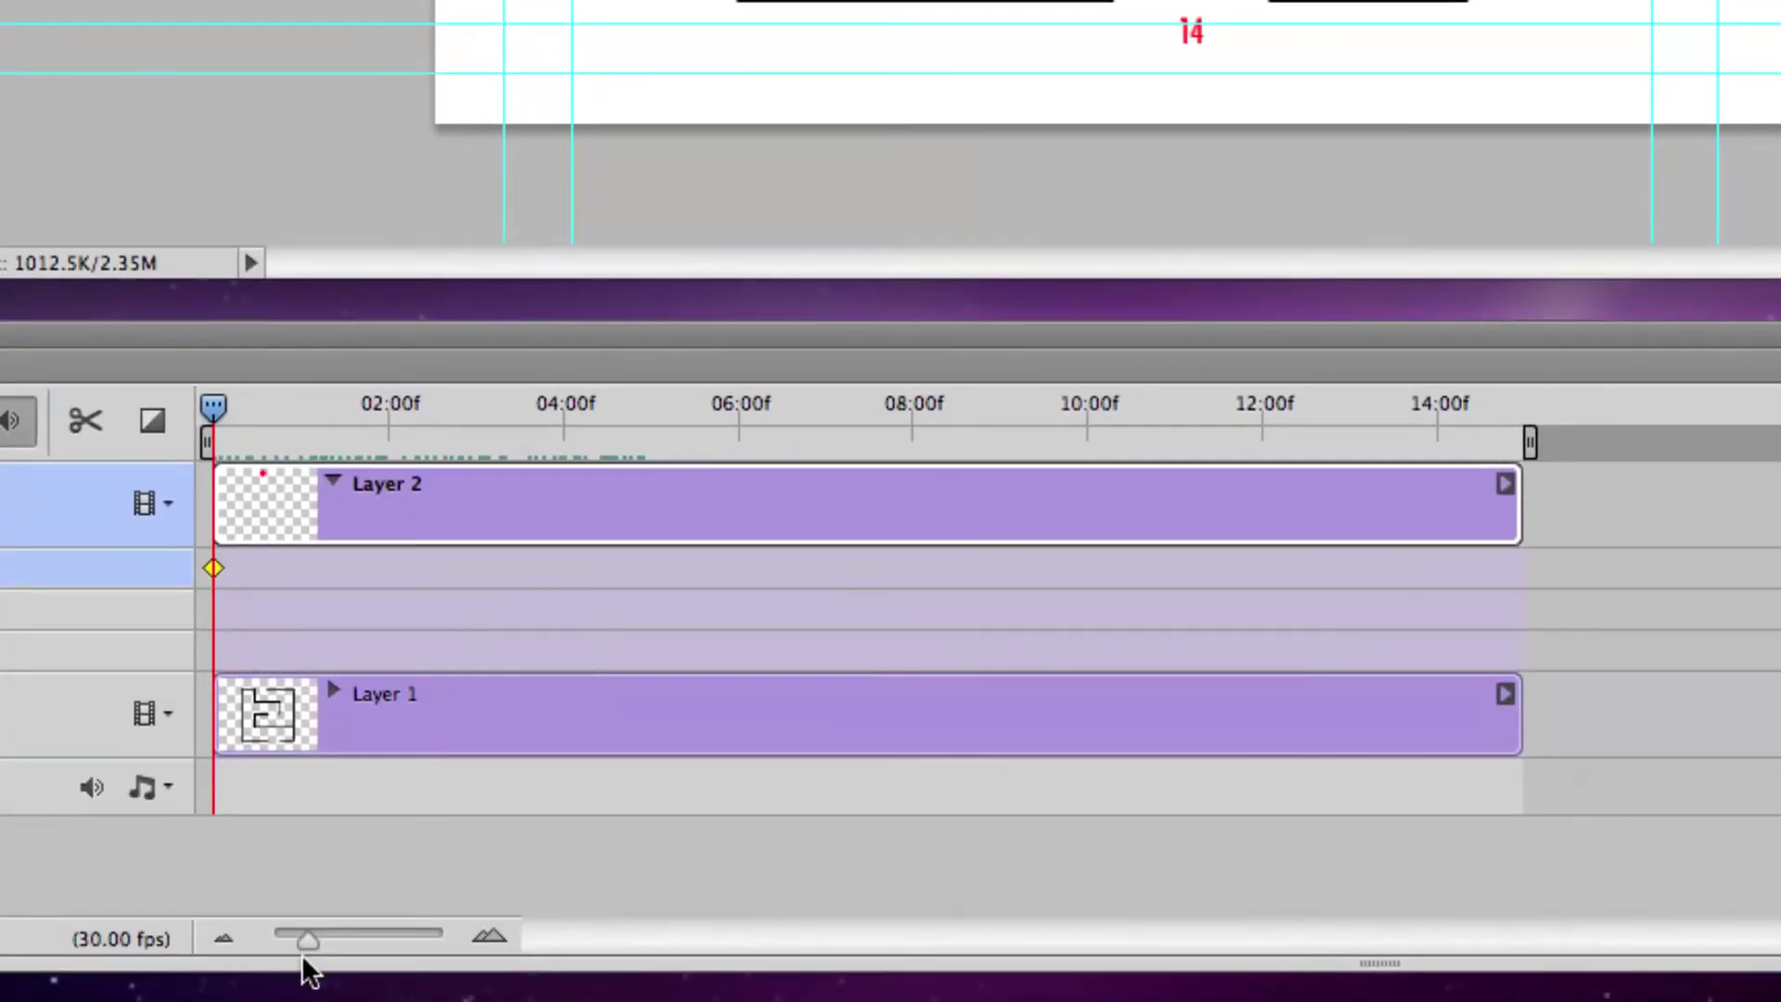
Step: Hide the transform controls, keyframe the red circle over number 1 at 01:00f, and return the playhead to the start
{"action": "left_click_drag", "start_coordinate": [308, 943], "coordinate": [315, 943]}
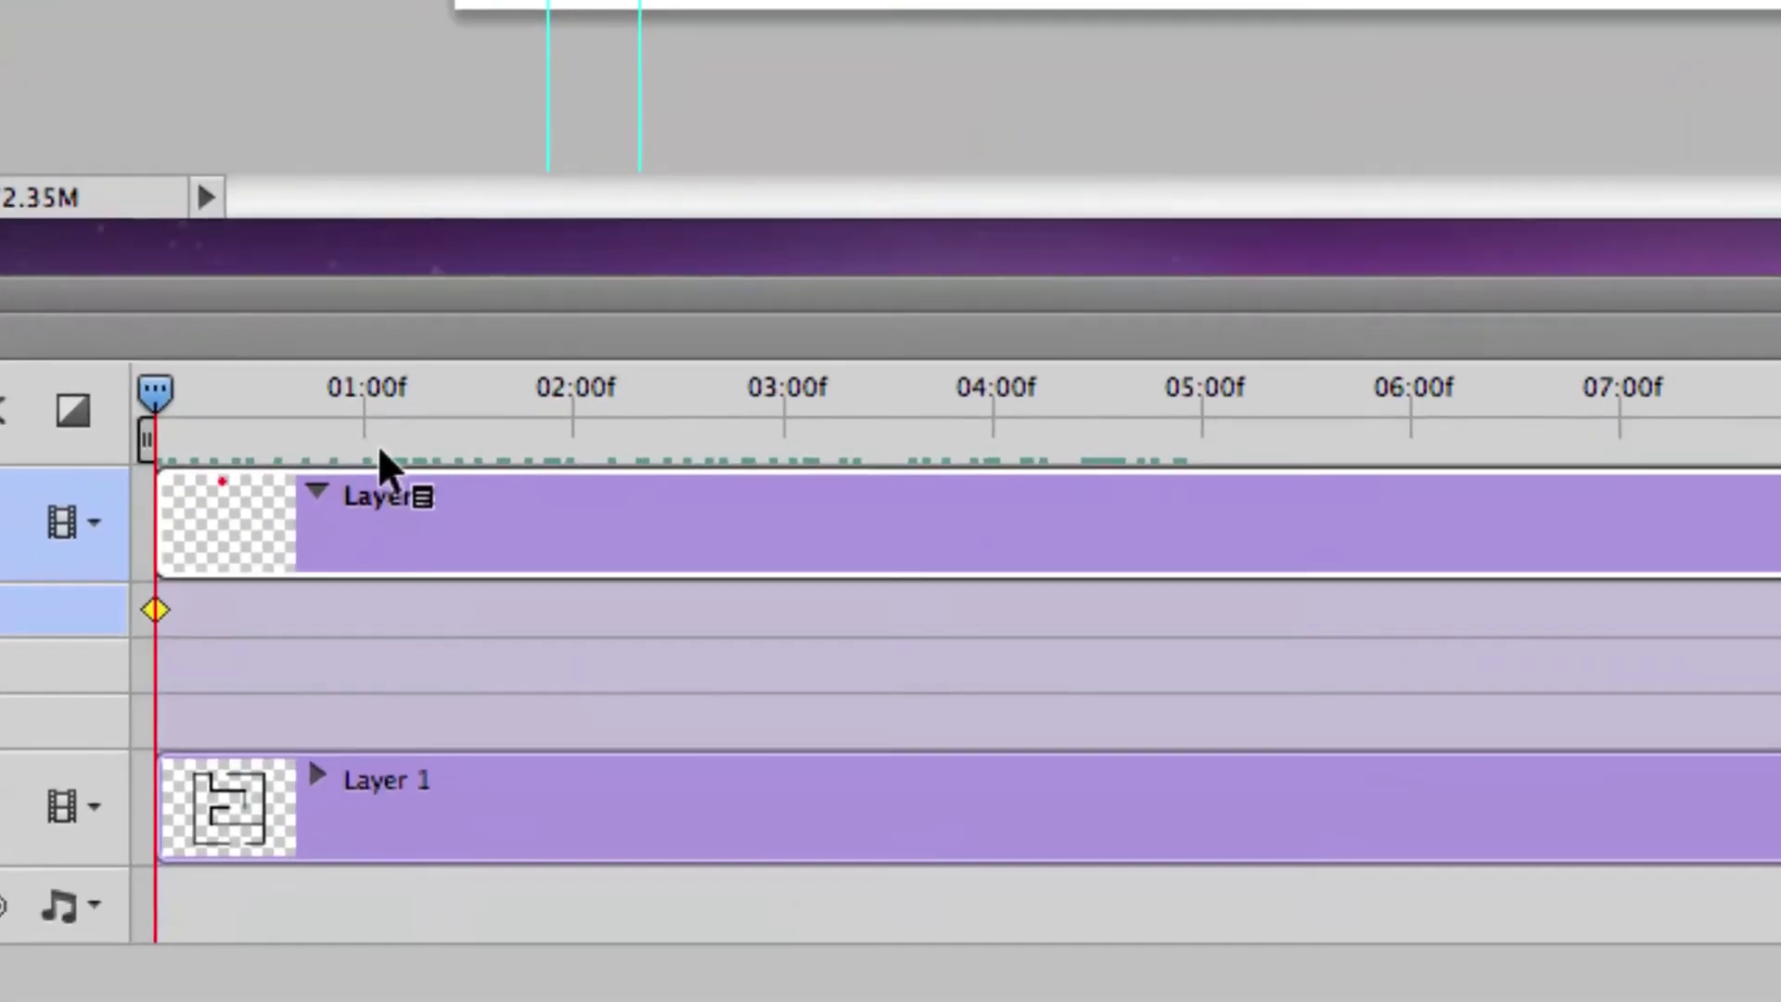
{"action": "left_click_drag", "start_coordinate": [209, 411], "coordinate": [362, 390]}
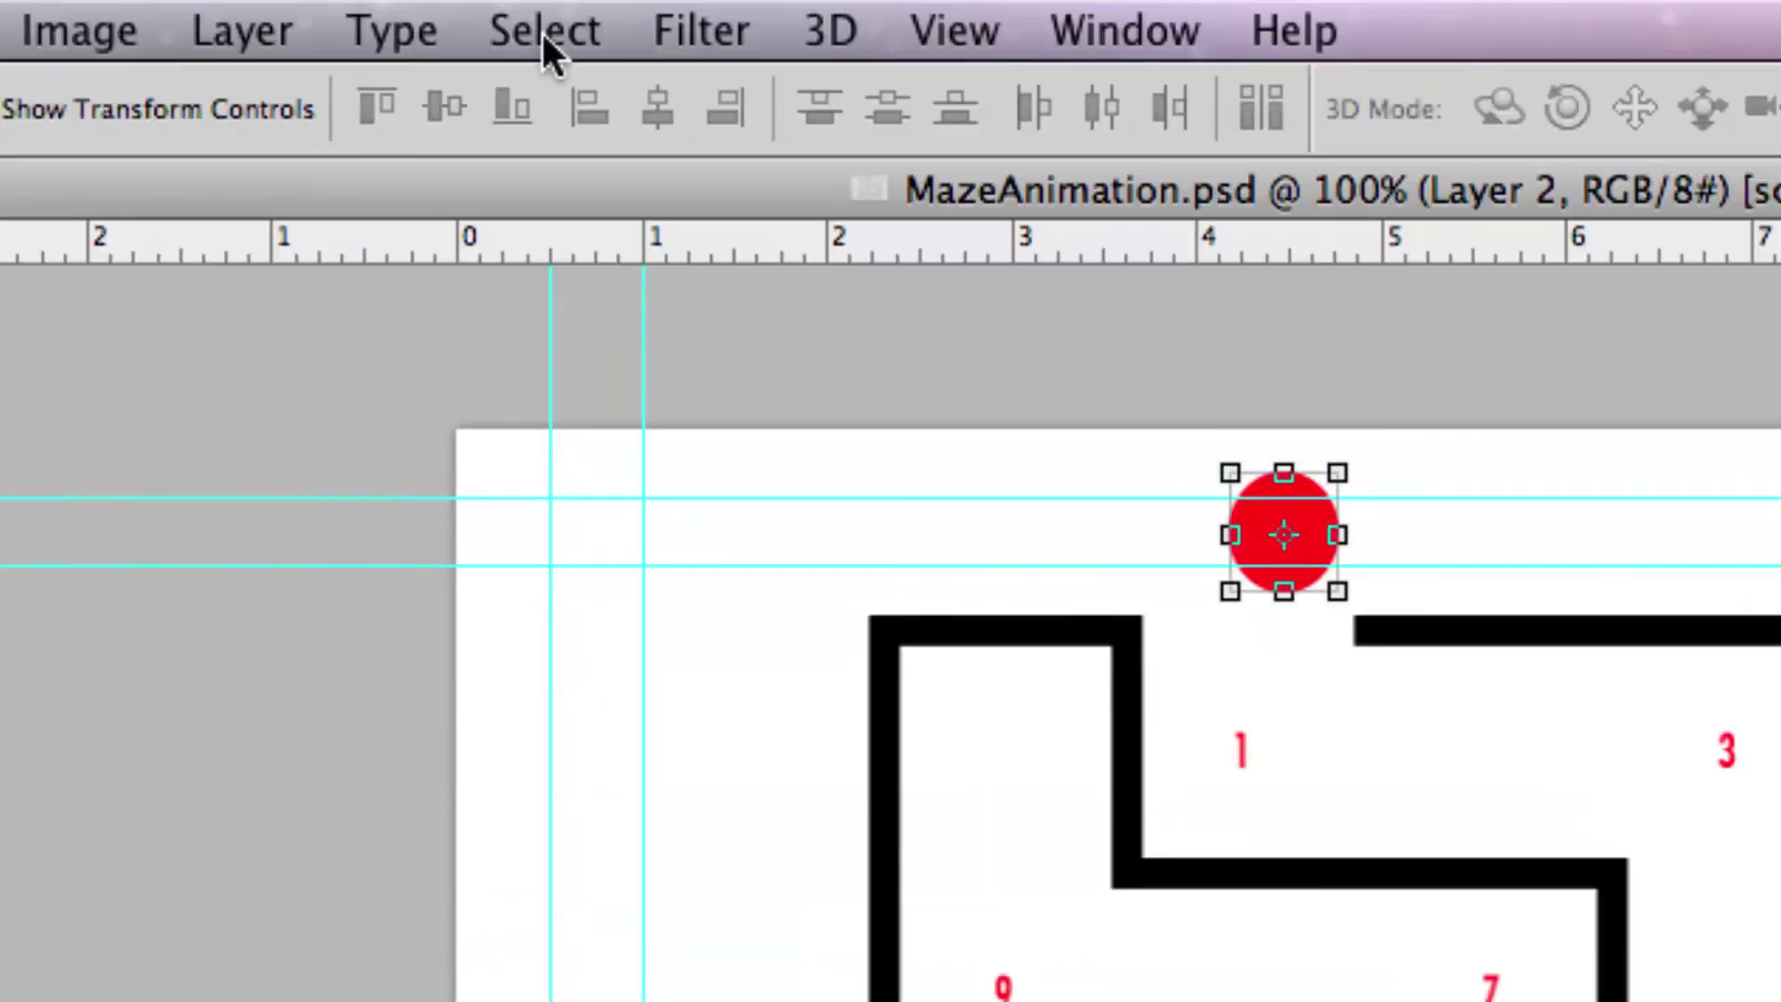
{"action": "left_click", "coordinate": [65, 109]}
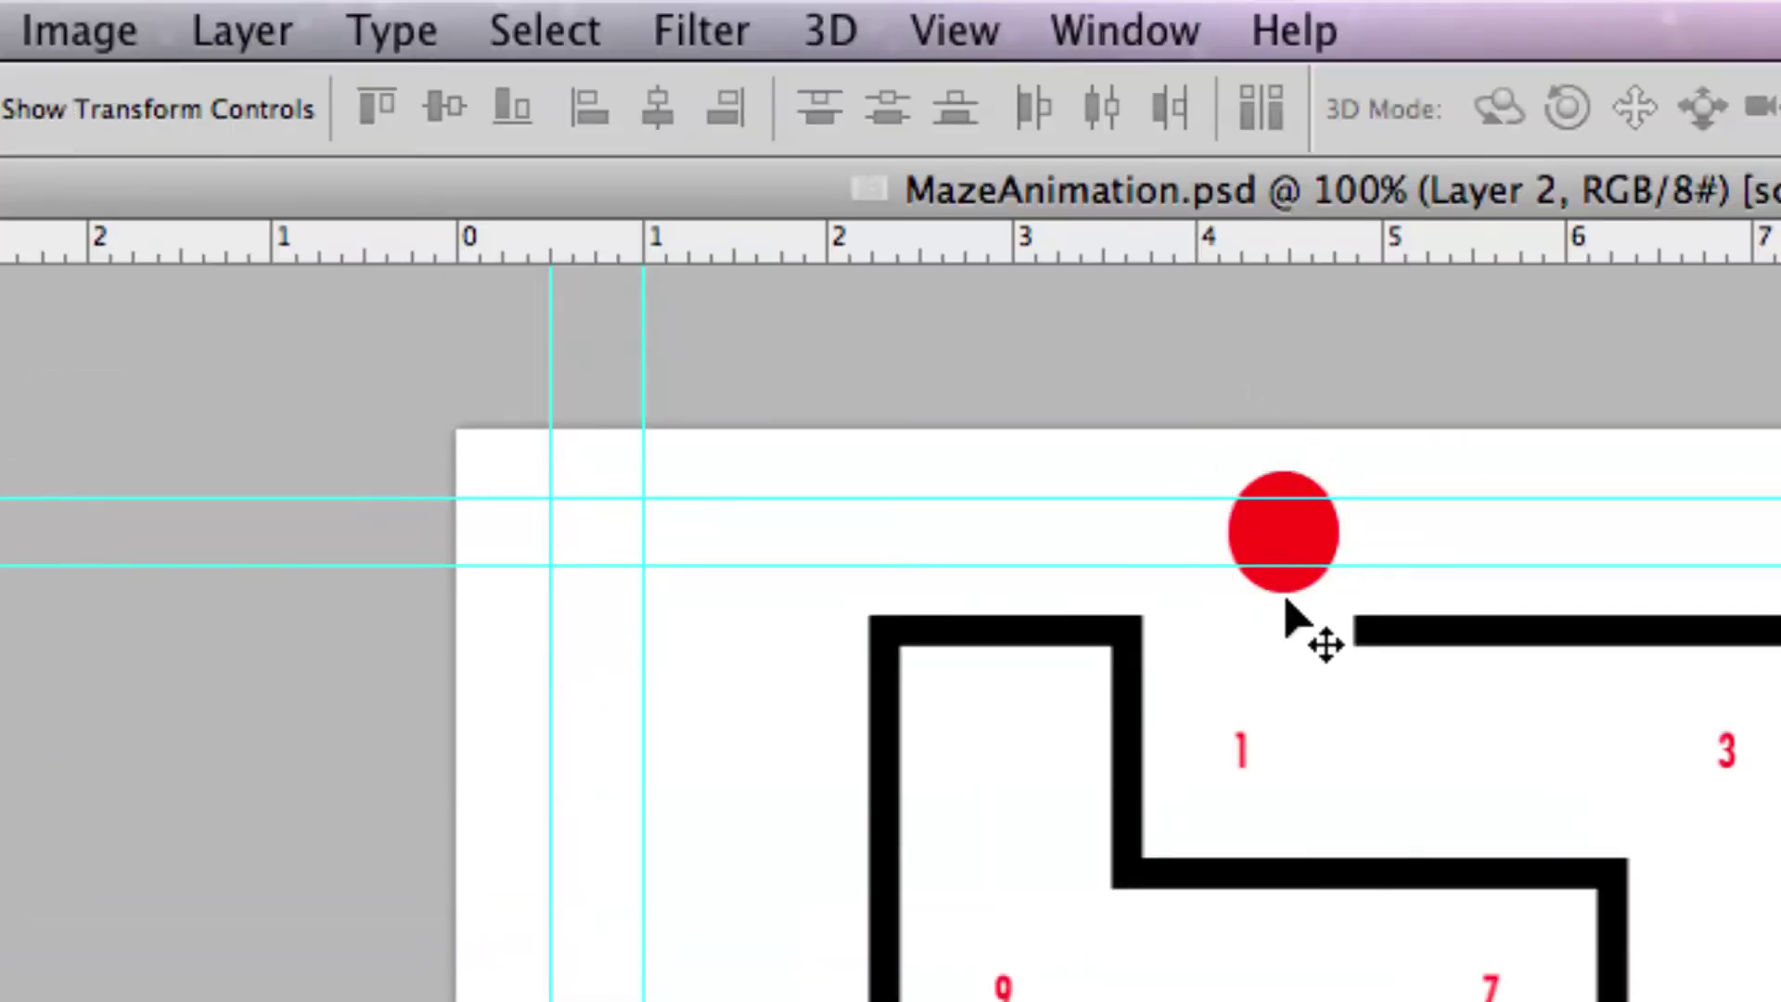
{"action": "left_click_drag", "start_coordinate": [1286, 524], "coordinate": [1250, 729]}
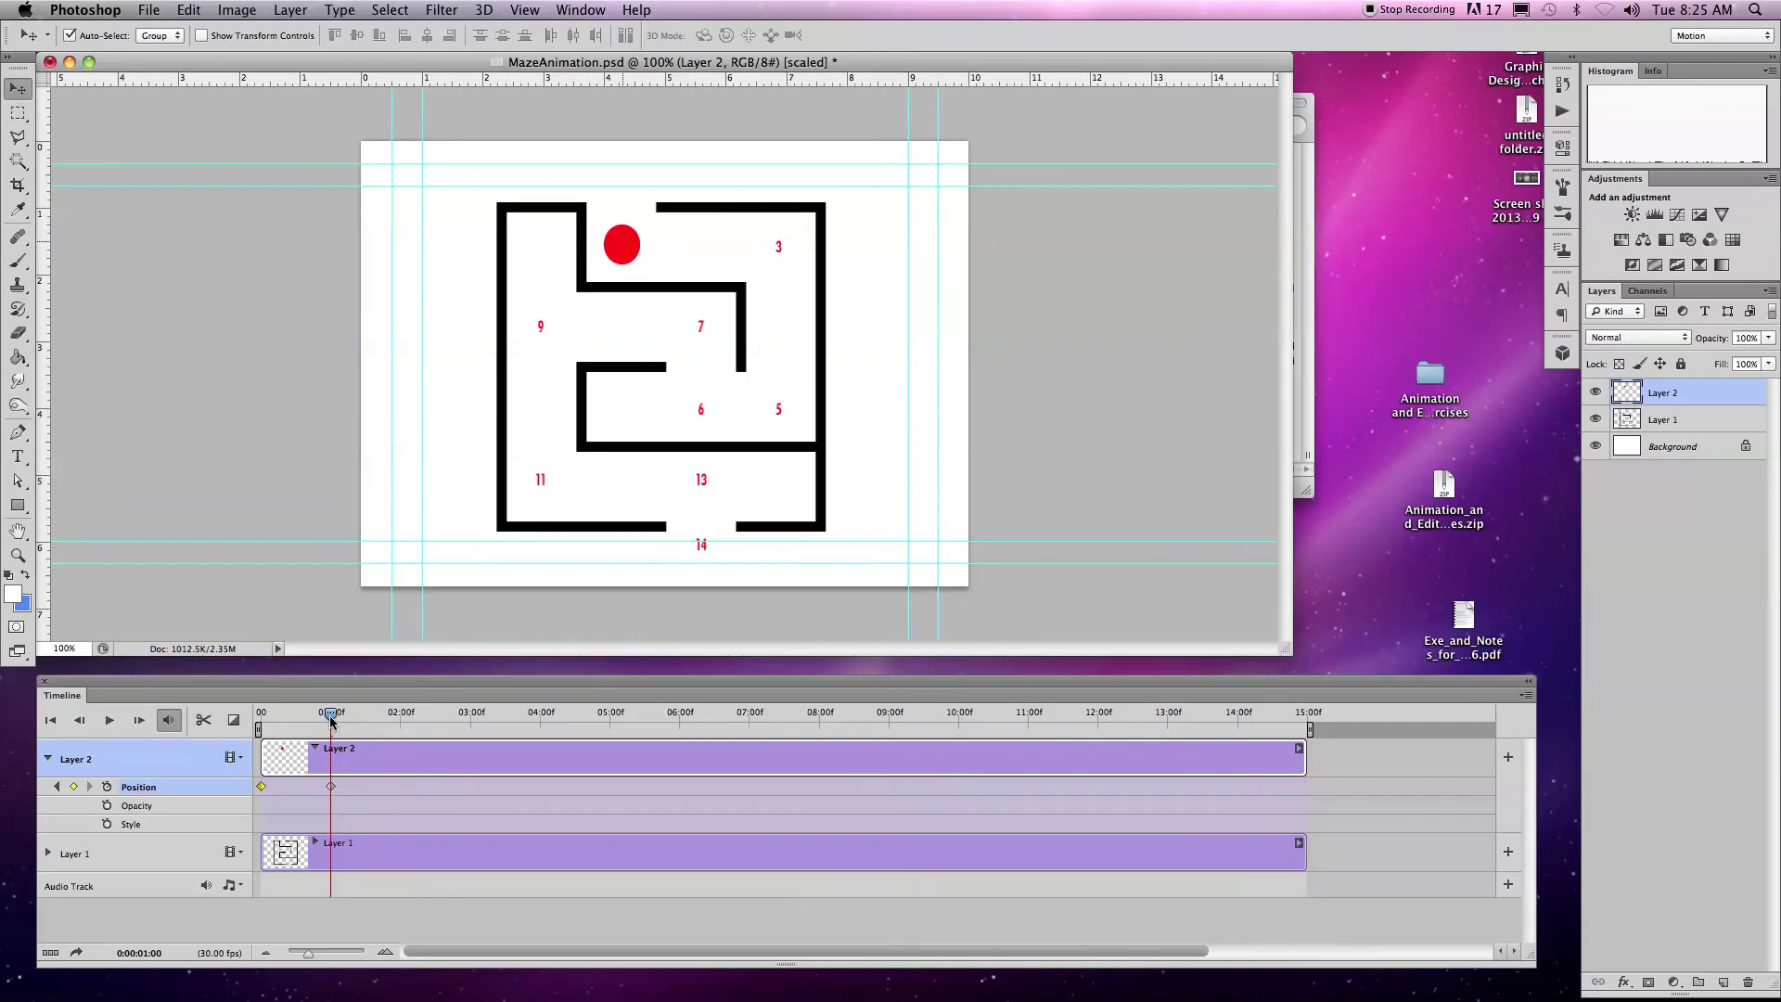
{"action": "left_click_drag", "start_coordinate": [330, 712], "coordinate": [236, 722]}
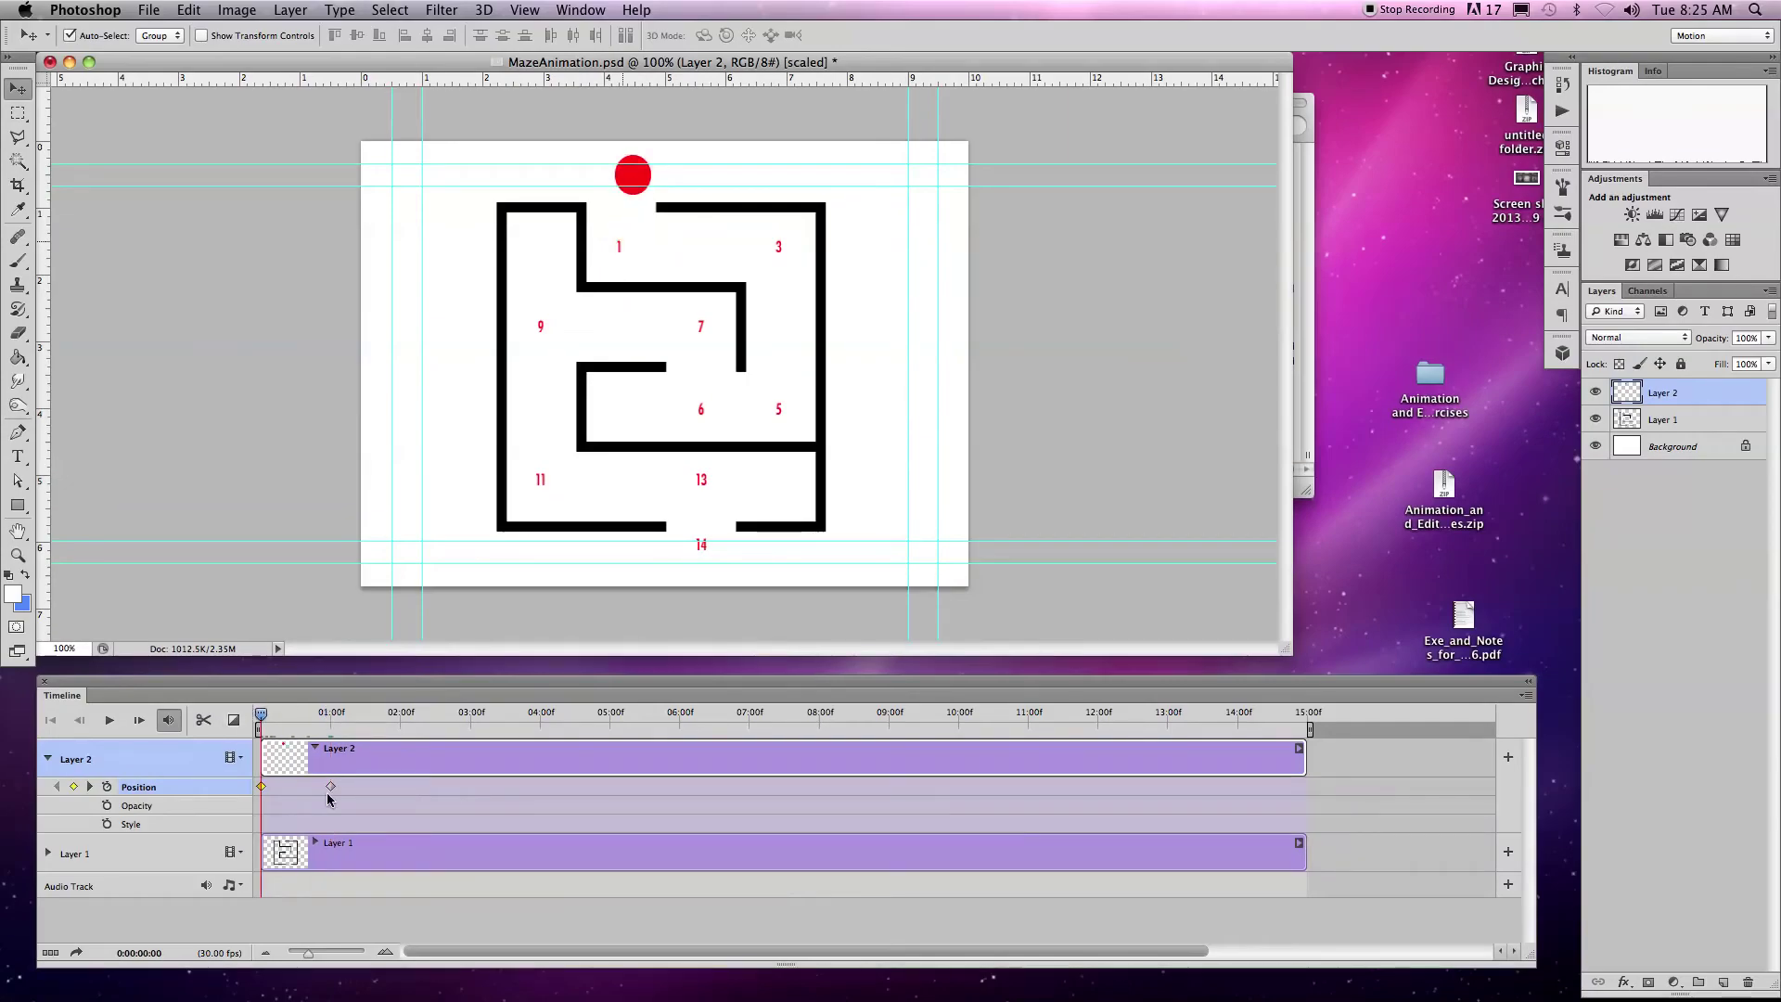
Step: Preview the red circle's first move, and keyframe the circle over number 3 at about 03:00f and over number 5 at 05:00f
{"action": "key", "text": "space"}
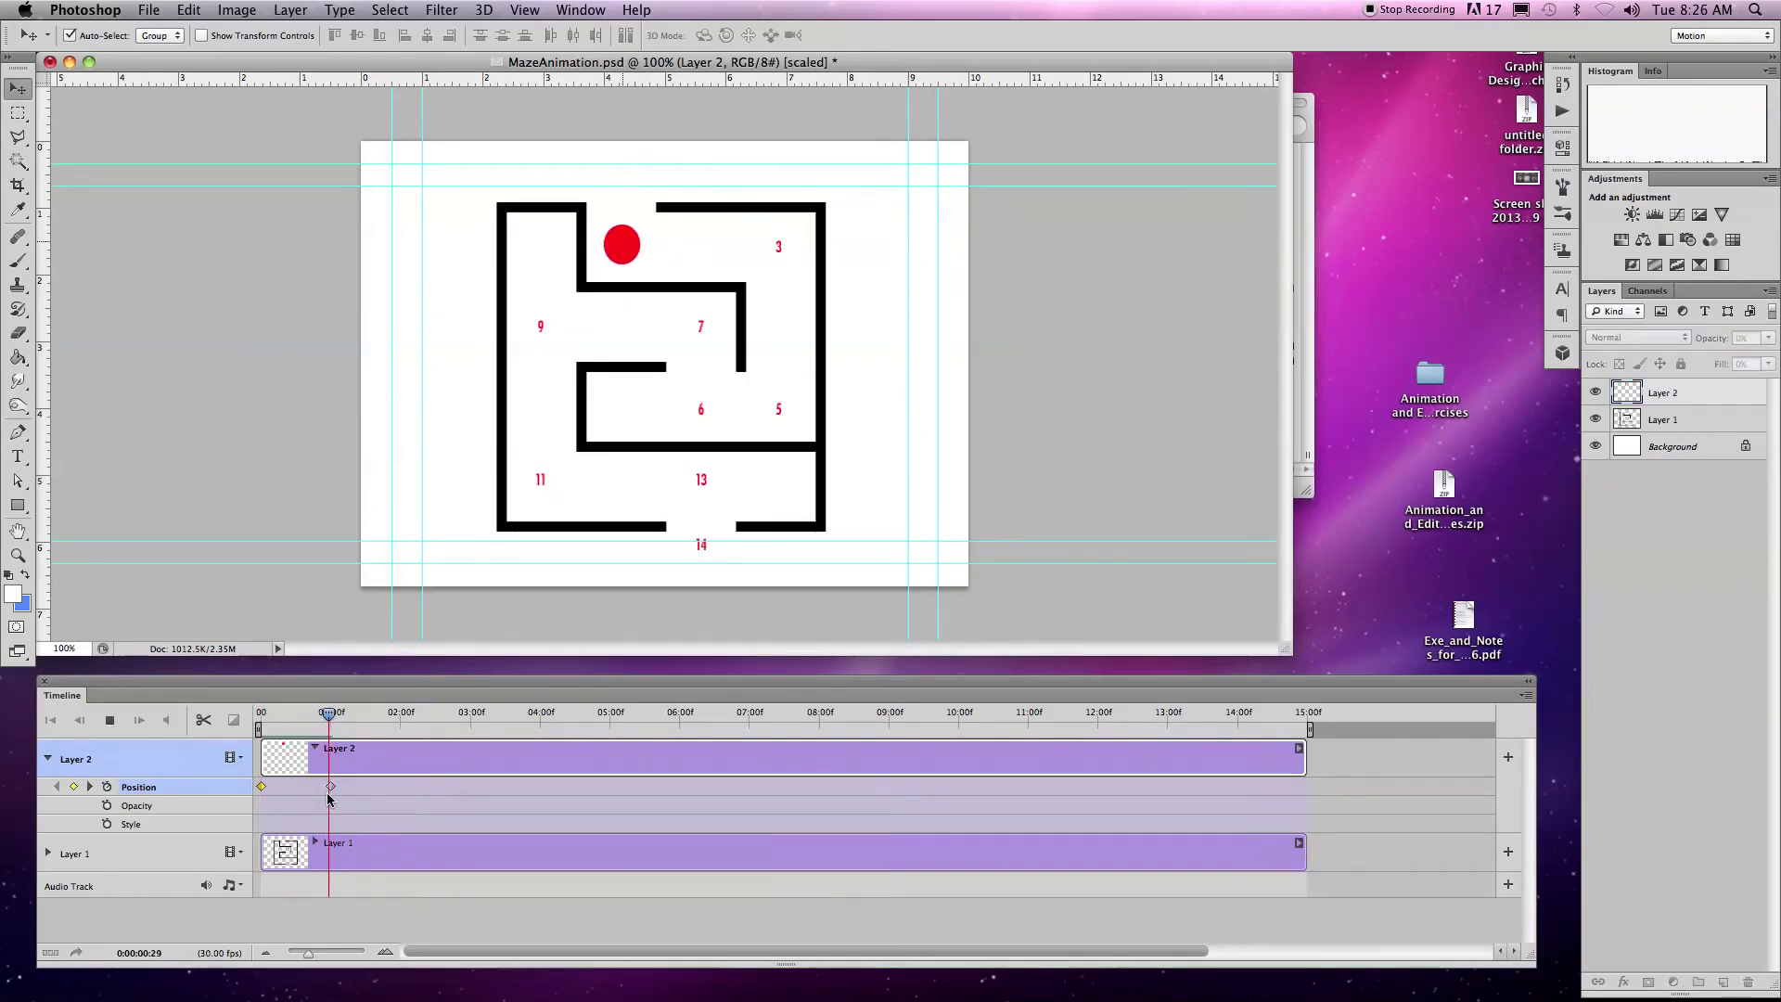
{"action": "key", "text": "space"}
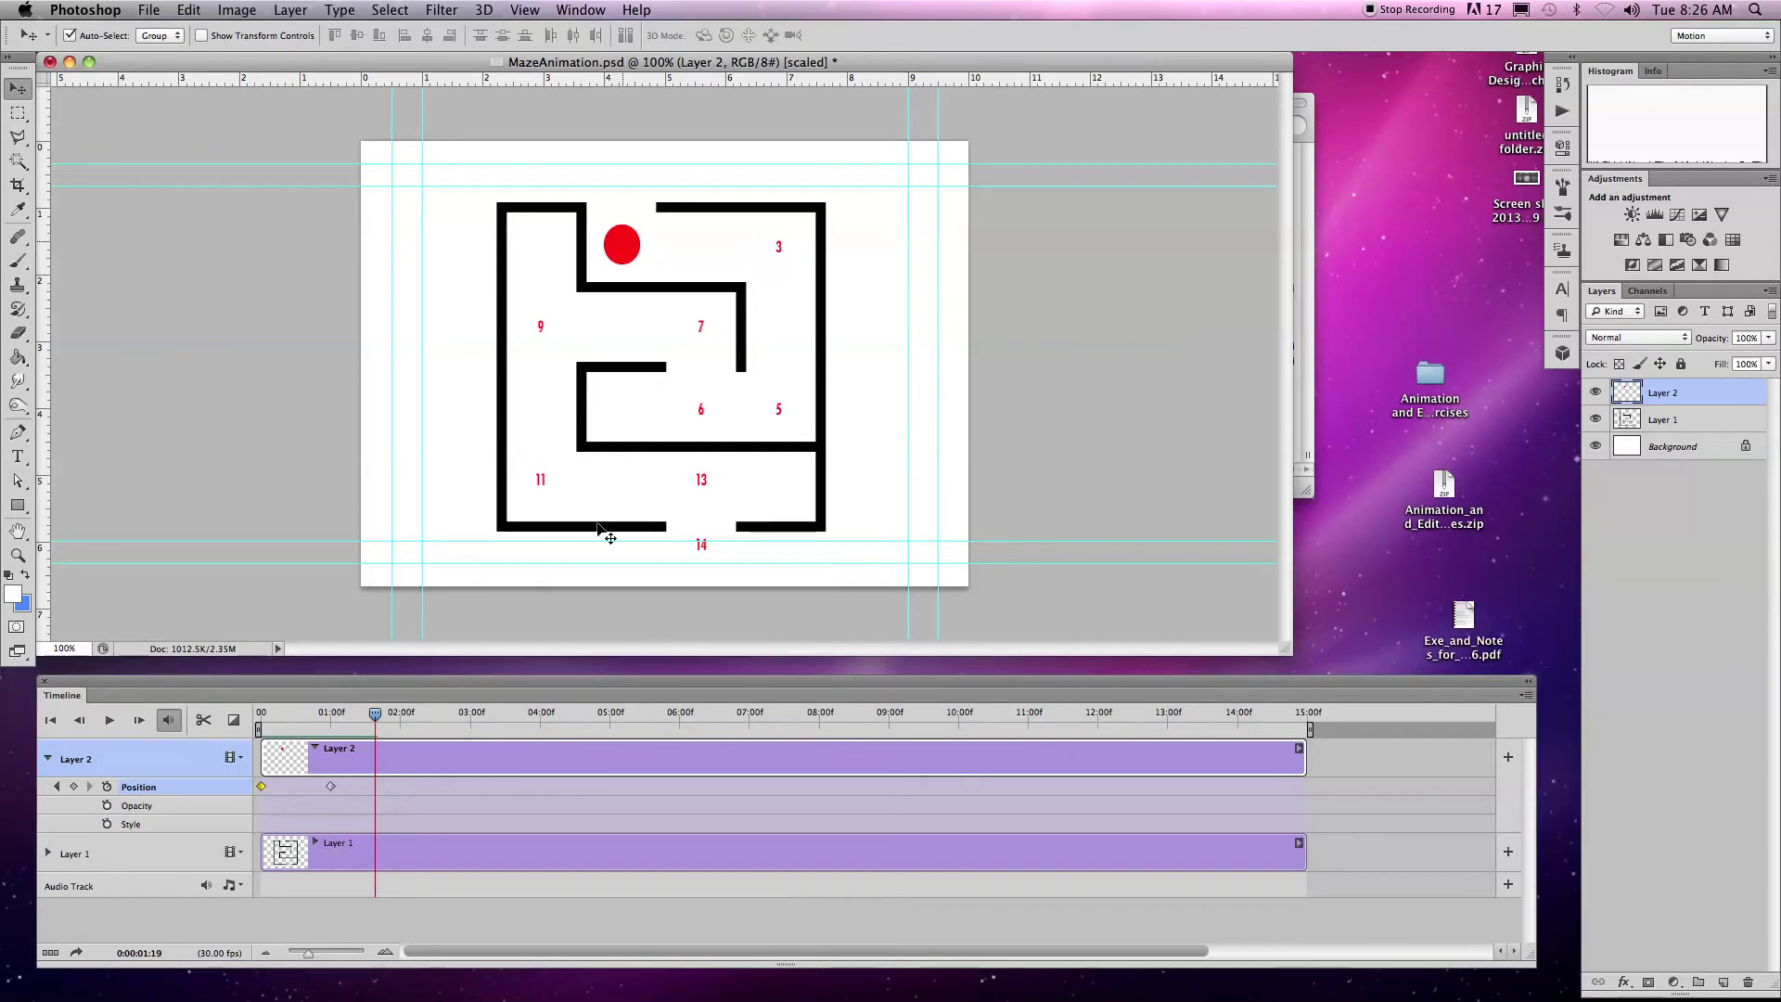
{"action": "left_click_drag", "start_coordinate": [368, 728], "coordinate": [473, 720]}
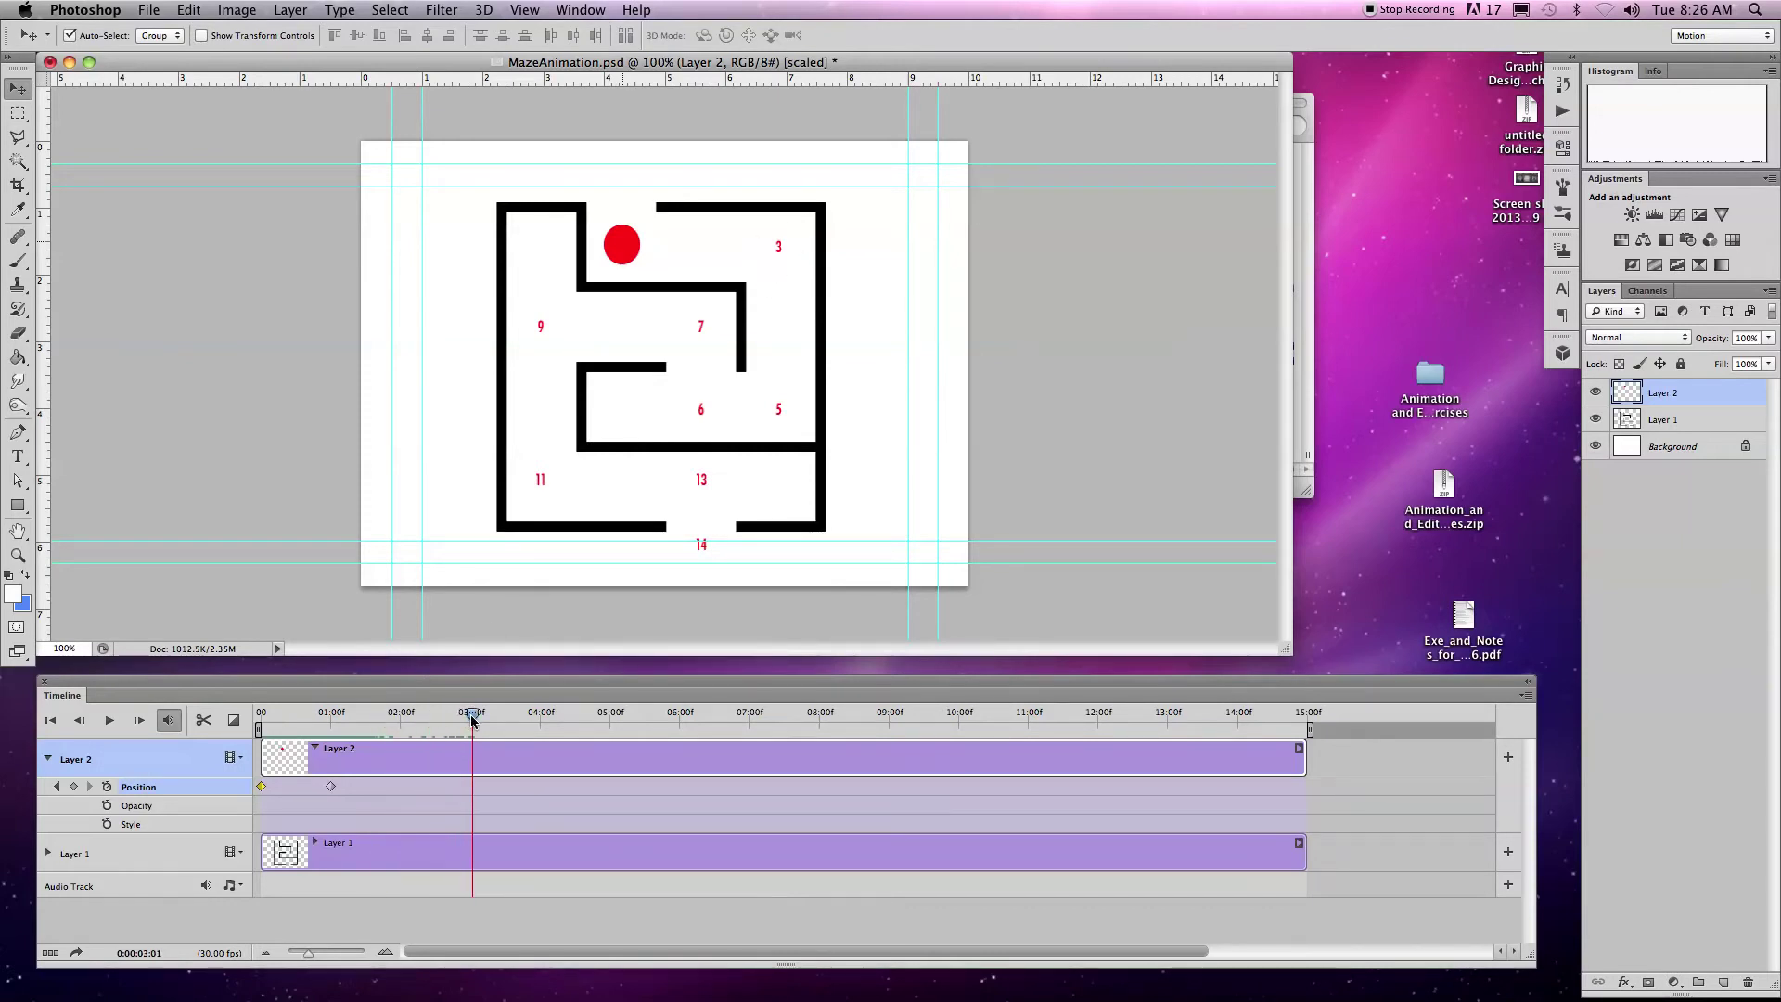
{"action": "left_click_drag", "start_coordinate": [625, 244], "coordinate": [780, 250]}
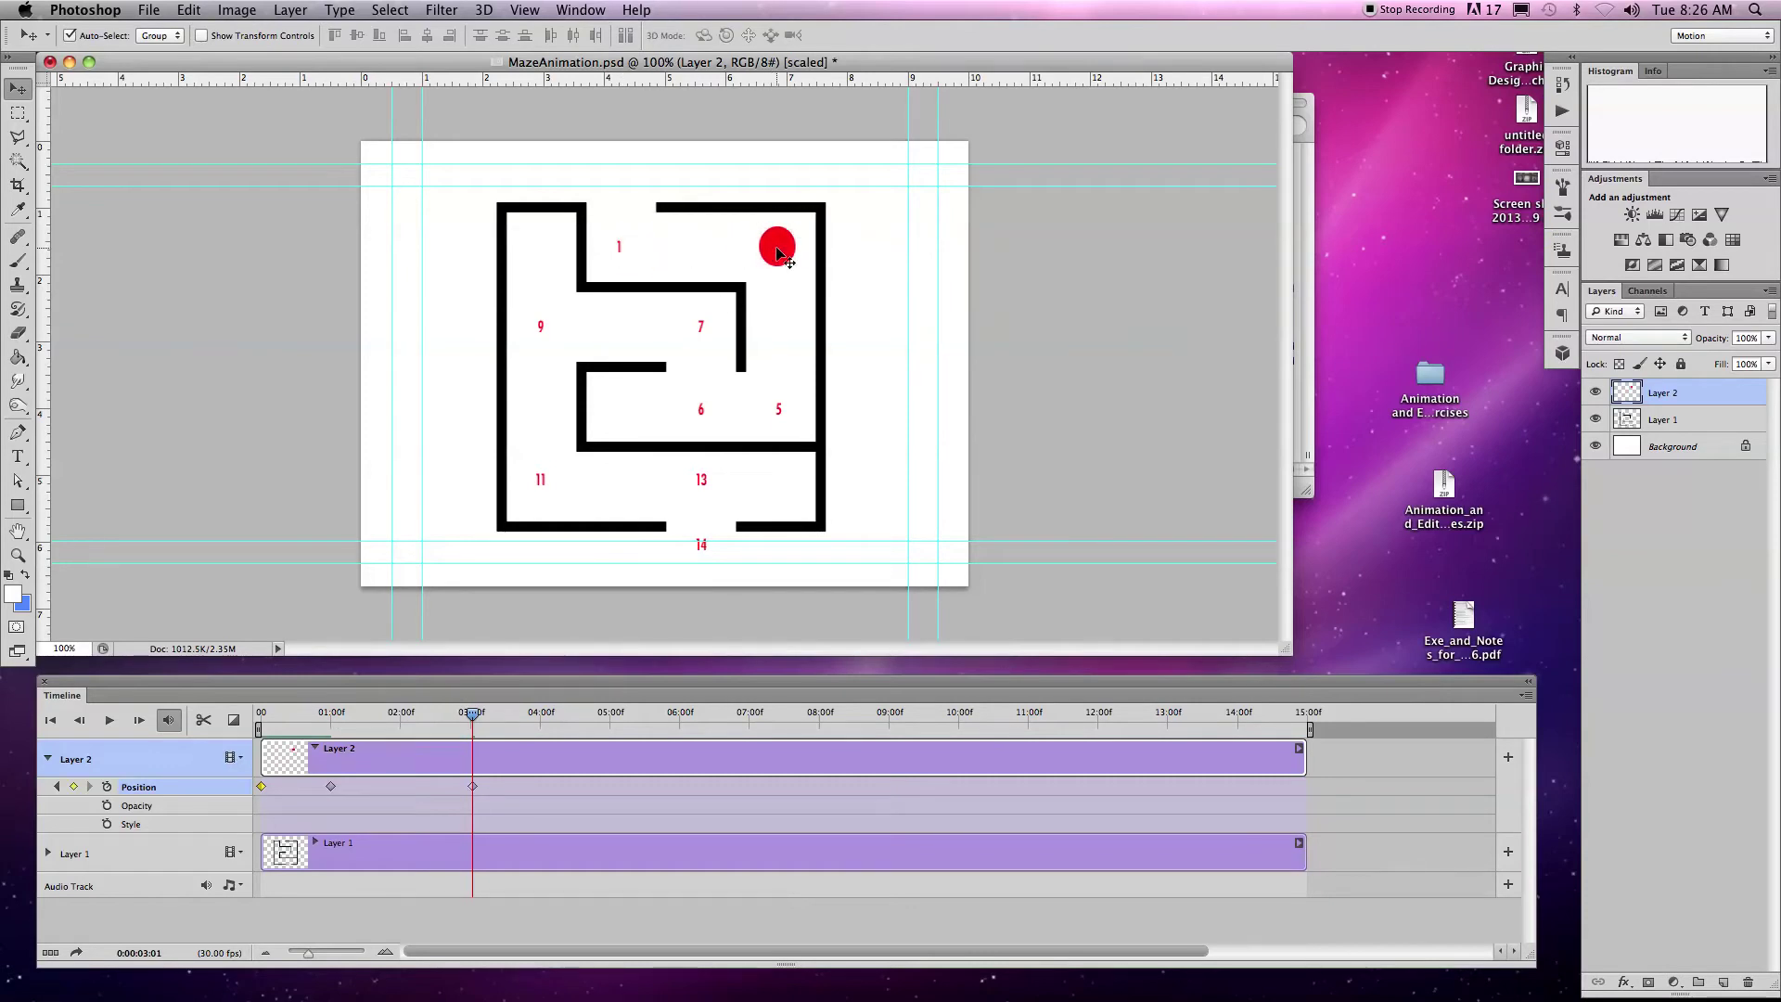
{"action": "left_click_drag", "start_coordinate": [474, 714], "coordinate": [610, 712]}
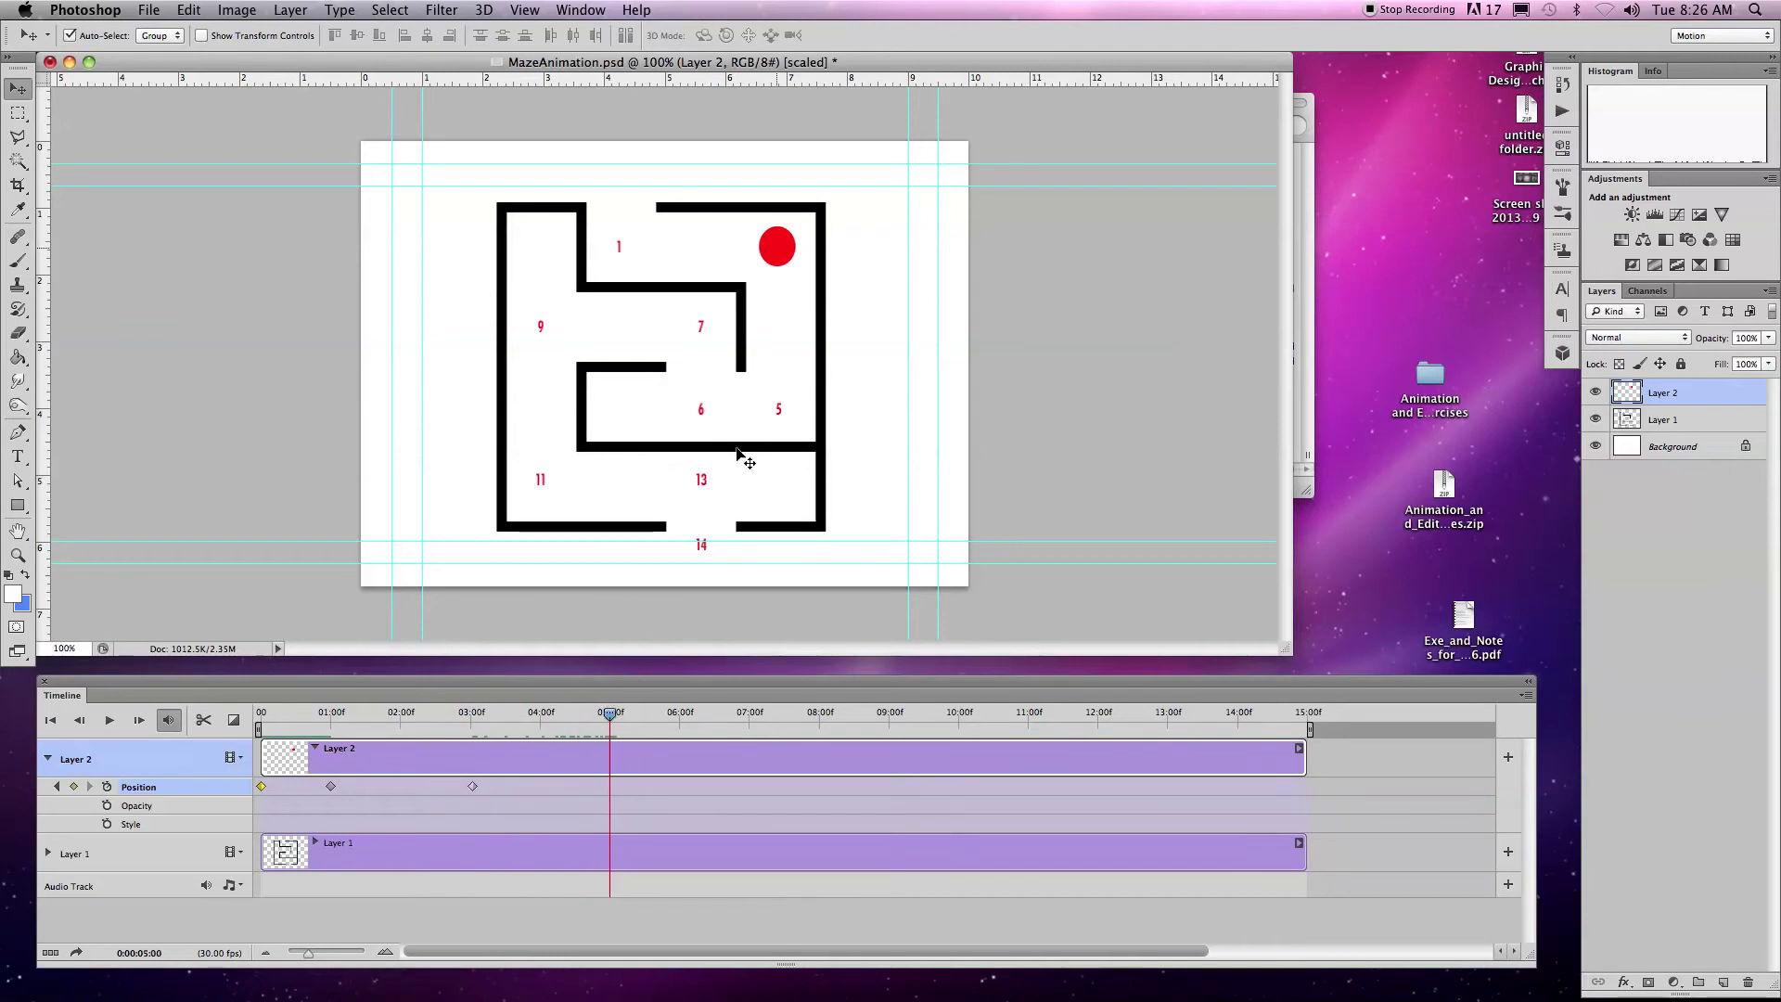
{"action": "left_click_drag", "start_coordinate": [780, 236], "coordinate": [782, 404]}
Step: Play the maze animation from the very start of the timeline through the move to number 5
{"action": "left_click_drag", "start_coordinate": [610, 712], "coordinate": [225, 732]}
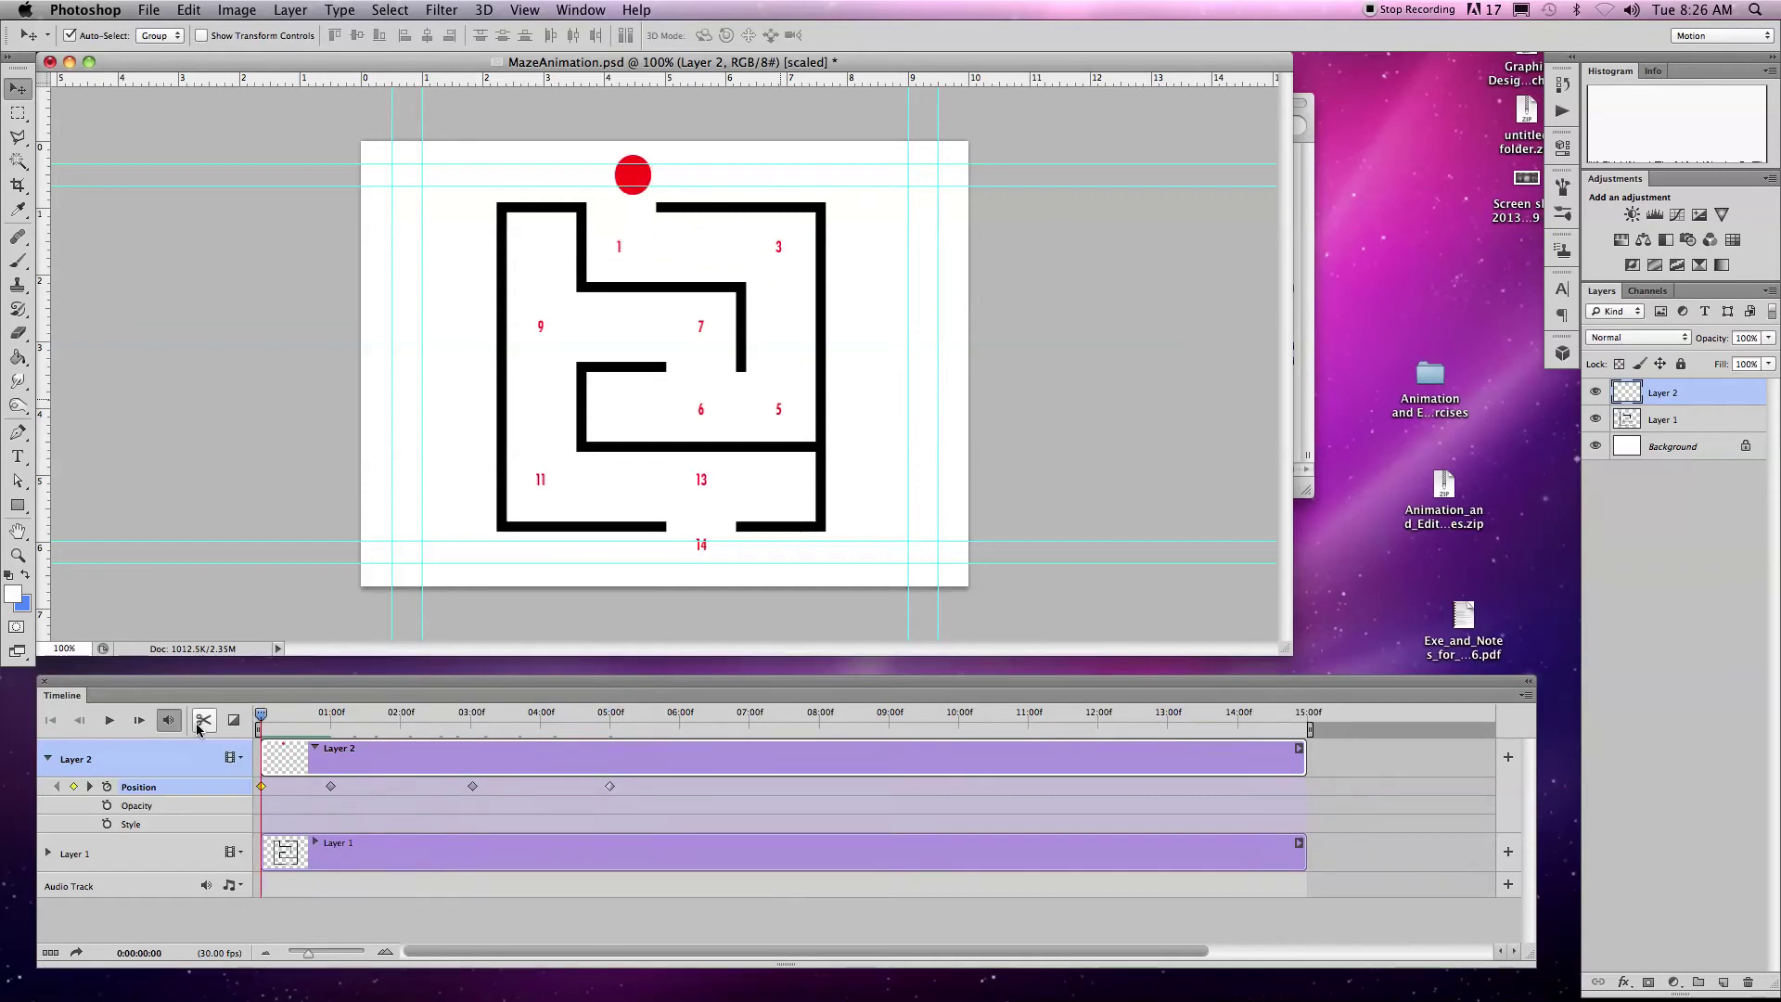
{"action": "key", "text": "space"}
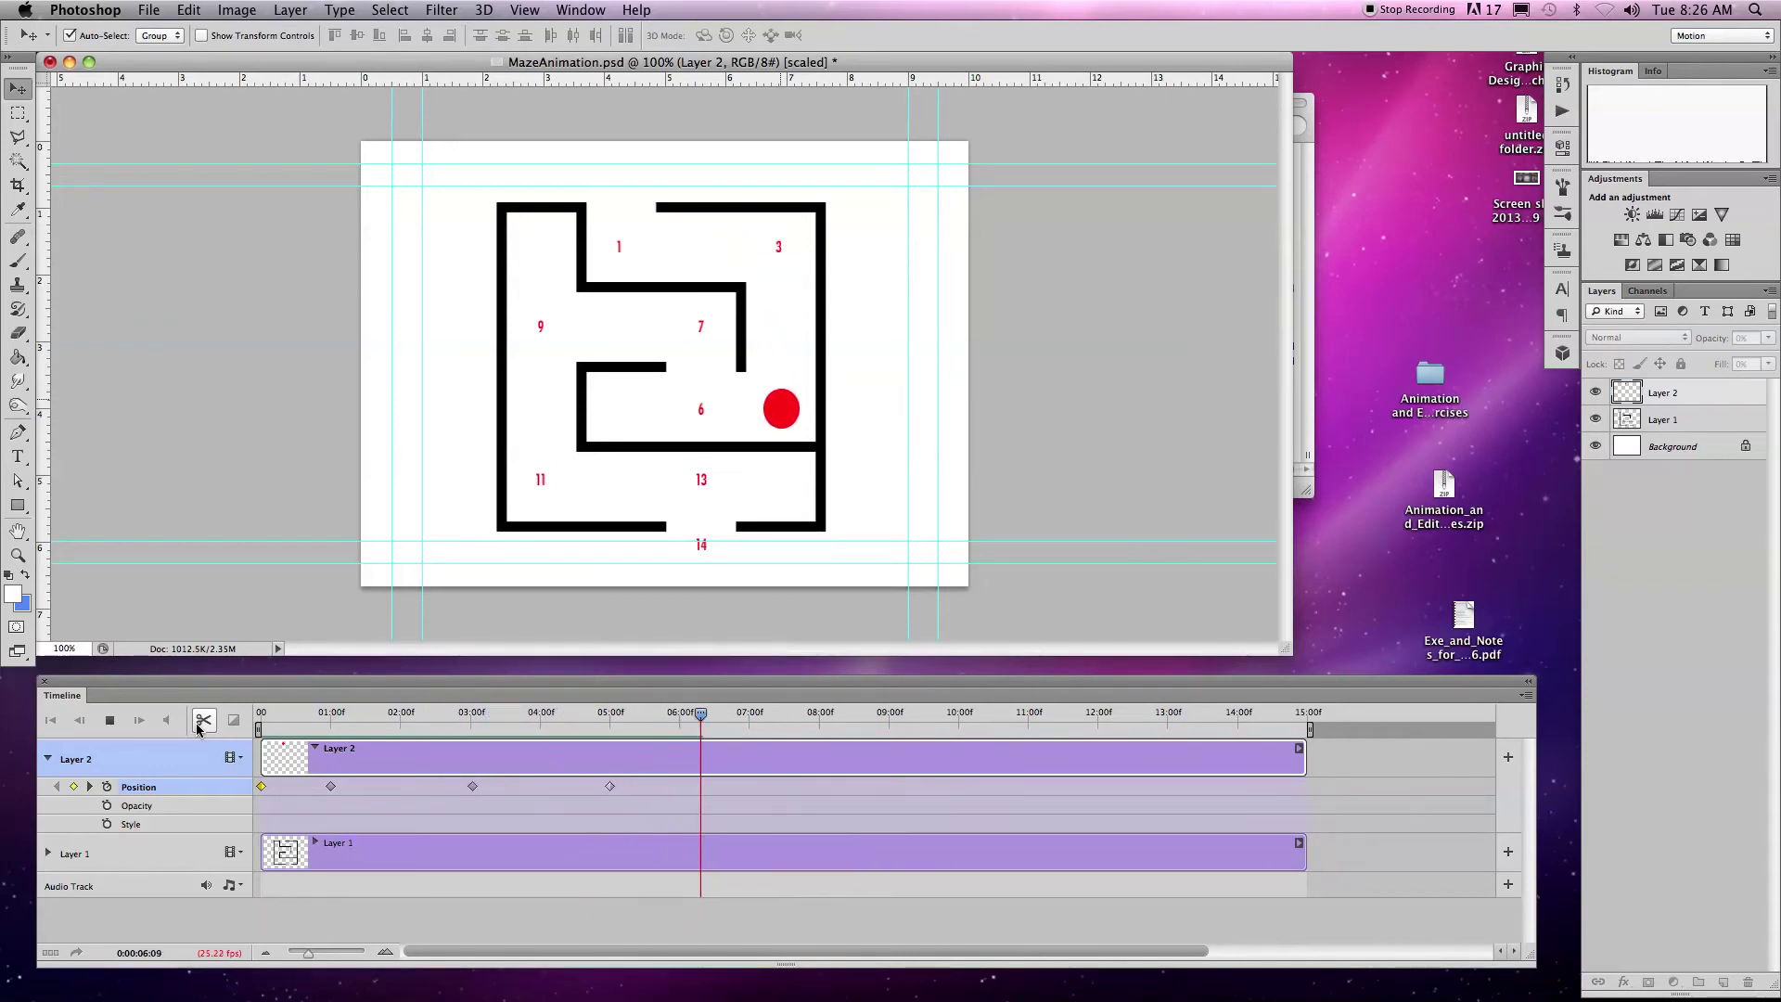
{"action": "key", "text": "space"}
Step: Keyframe the red circle over number 6 at about 06:00f and over number 7 at about 07:00f
{"action": "mouse_move", "coordinate": [702, 718]}
{"action": "left_mouse_down"}
{"action": "mouse_move", "coordinate": [729, 717]}
{"action": "mouse_move", "coordinate": [680, 717]}
{"action": "left_mouse_up"}
{"action": "left_click_drag", "start_coordinate": [795, 409], "coordinate": [713, 411]}
{"action": "left_click_drag", "start_coordinate": [680, 717], "coordinate": [747, 715]}
{"action": "left_click_drag", "start_coordinate": [704, 430], "coordinate": [705, 346]}
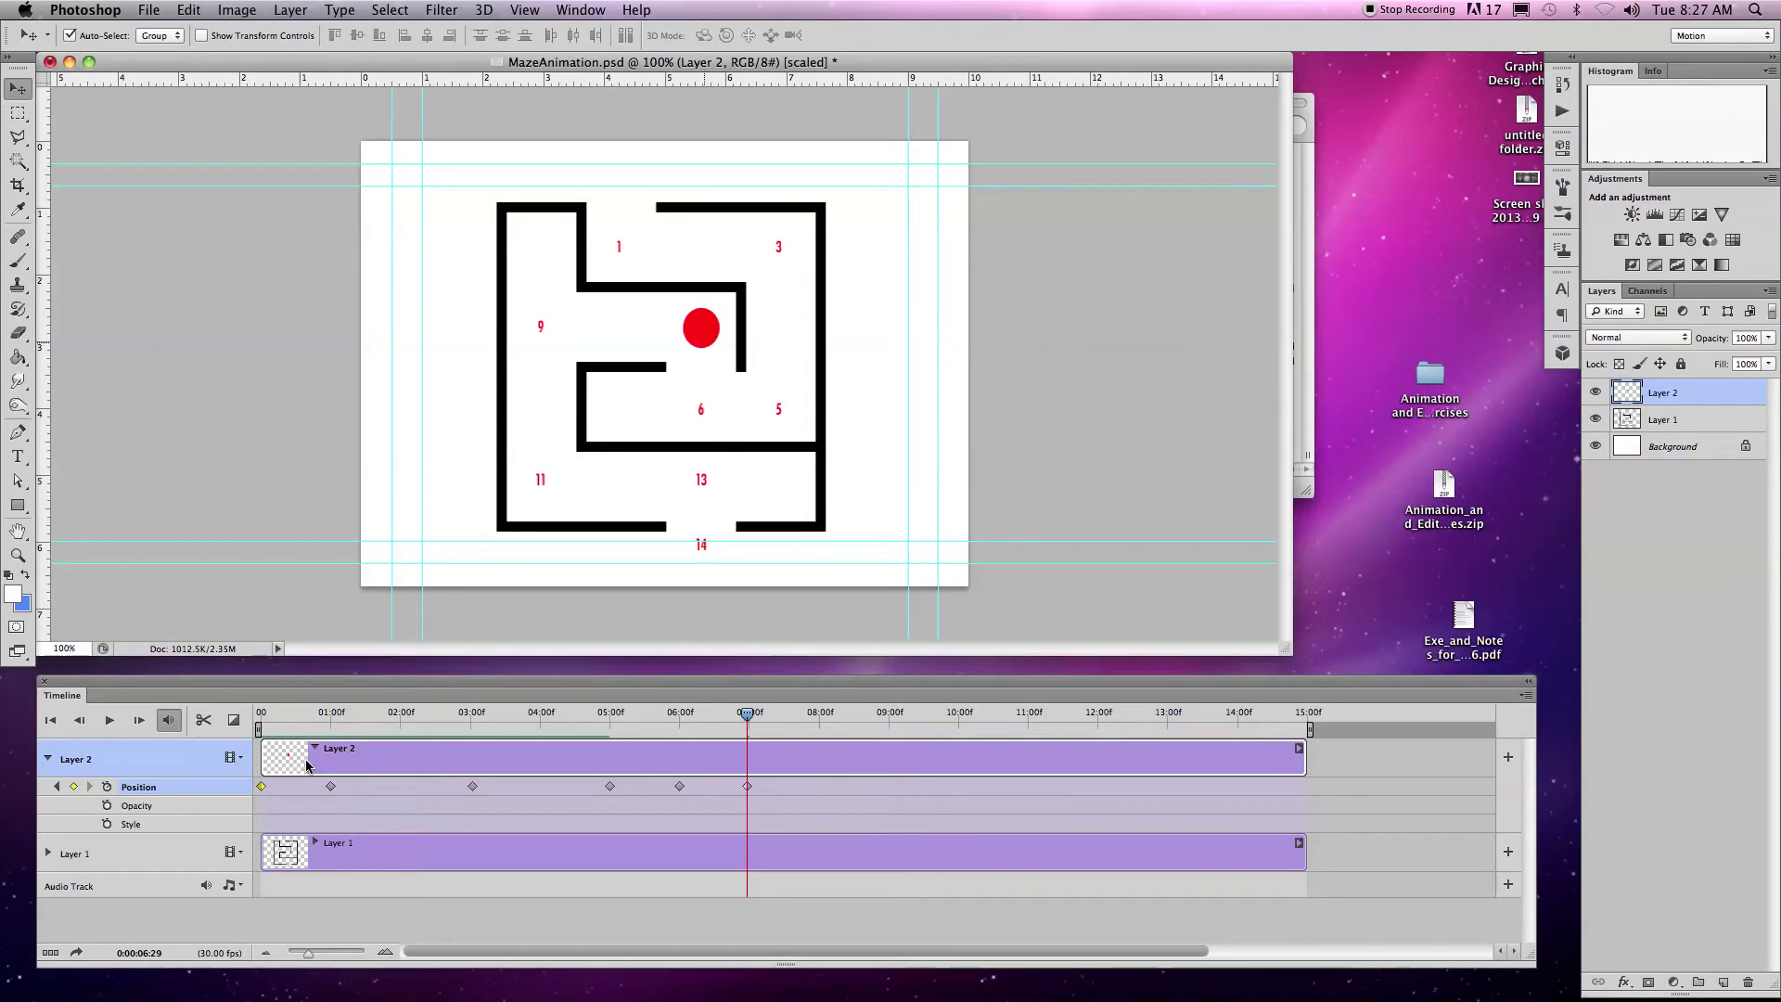
Step: Close MazeAnimation.psd without saving its changes and switch to the Finder window
{"action": "left_click", "coordinate": [49, 62]}
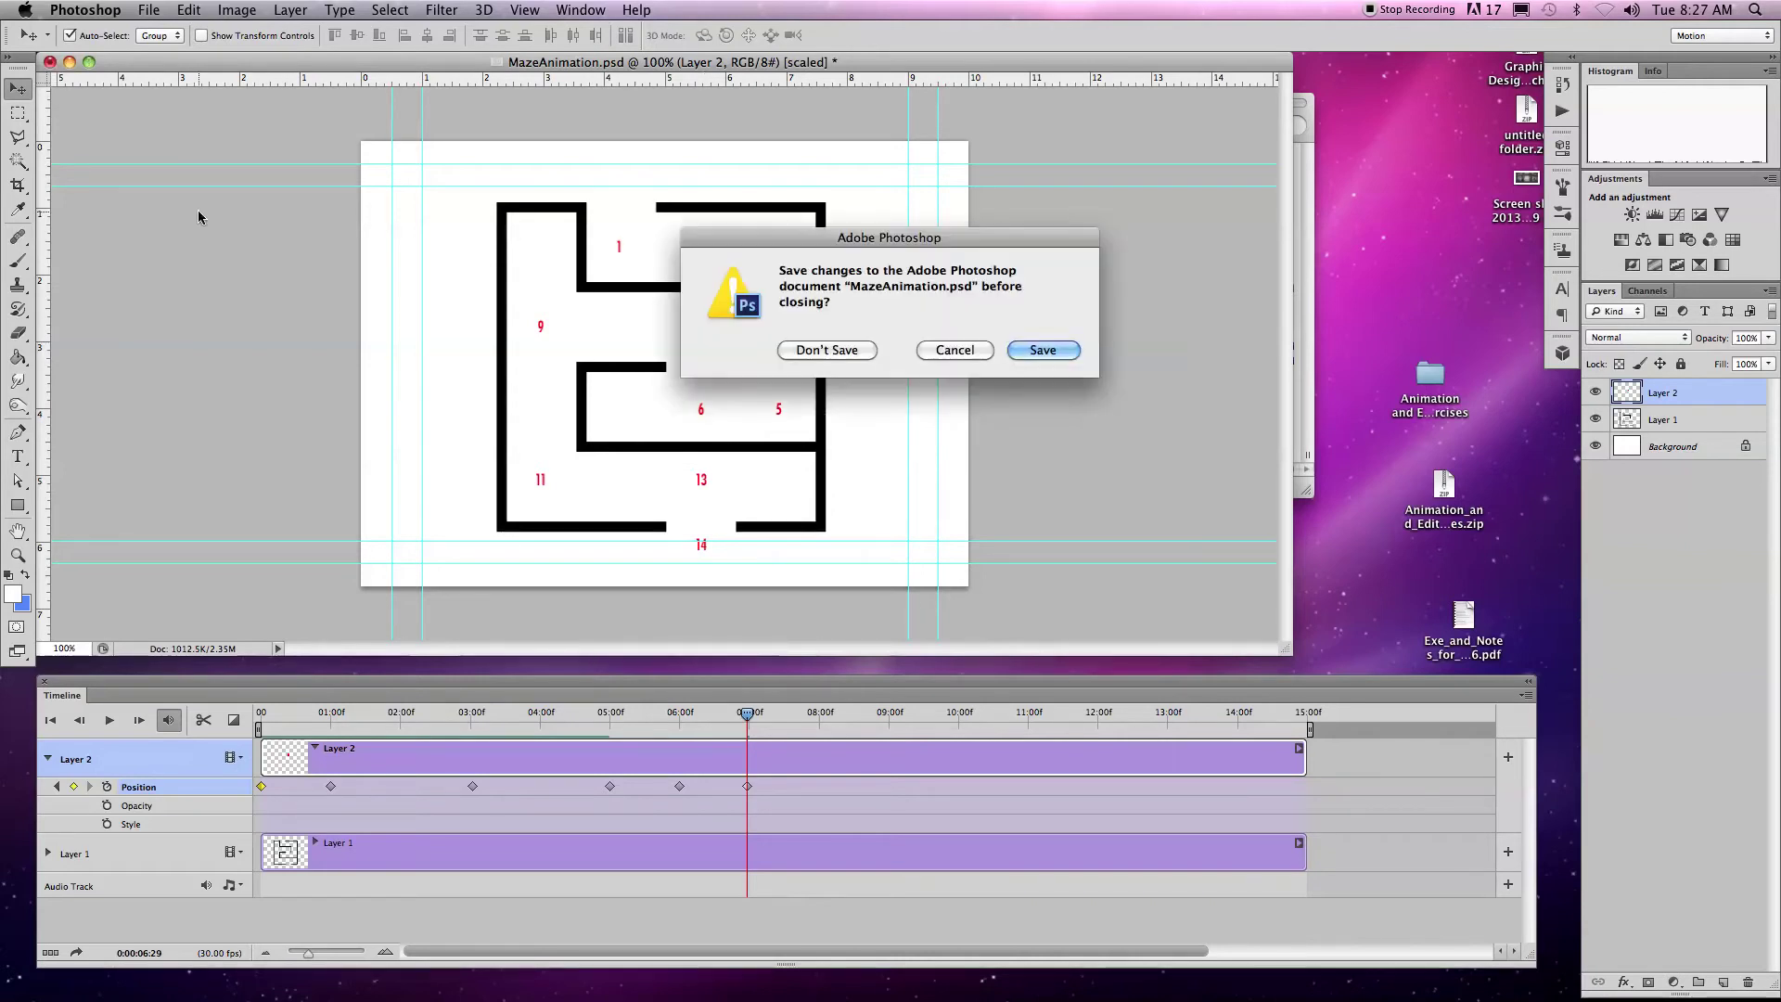
{"action": "left_click", "coordinate": [842, 354]}
{"action": "left_click", "coordinate": [876, 305]}
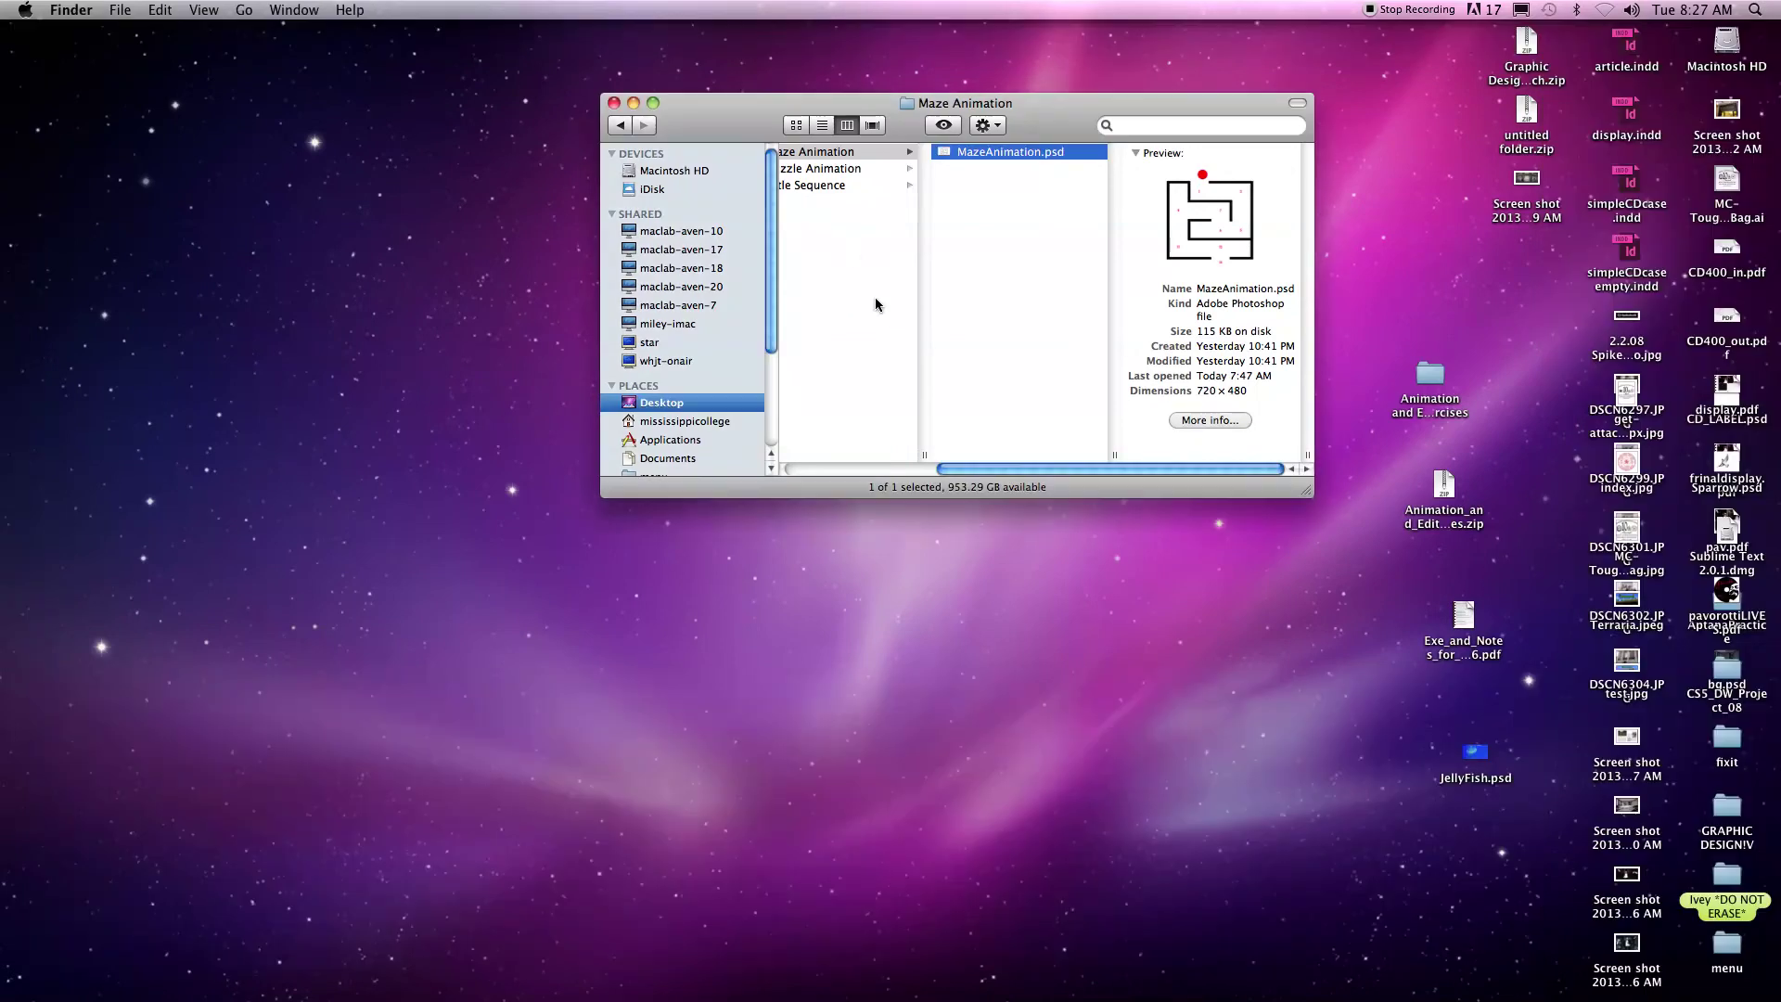
Step: Preview PuzzleAnimation.psd in the Puzzle Animation folder and open it in Photoshop
{"action": "left_click", "coordinate": [810, 170]}
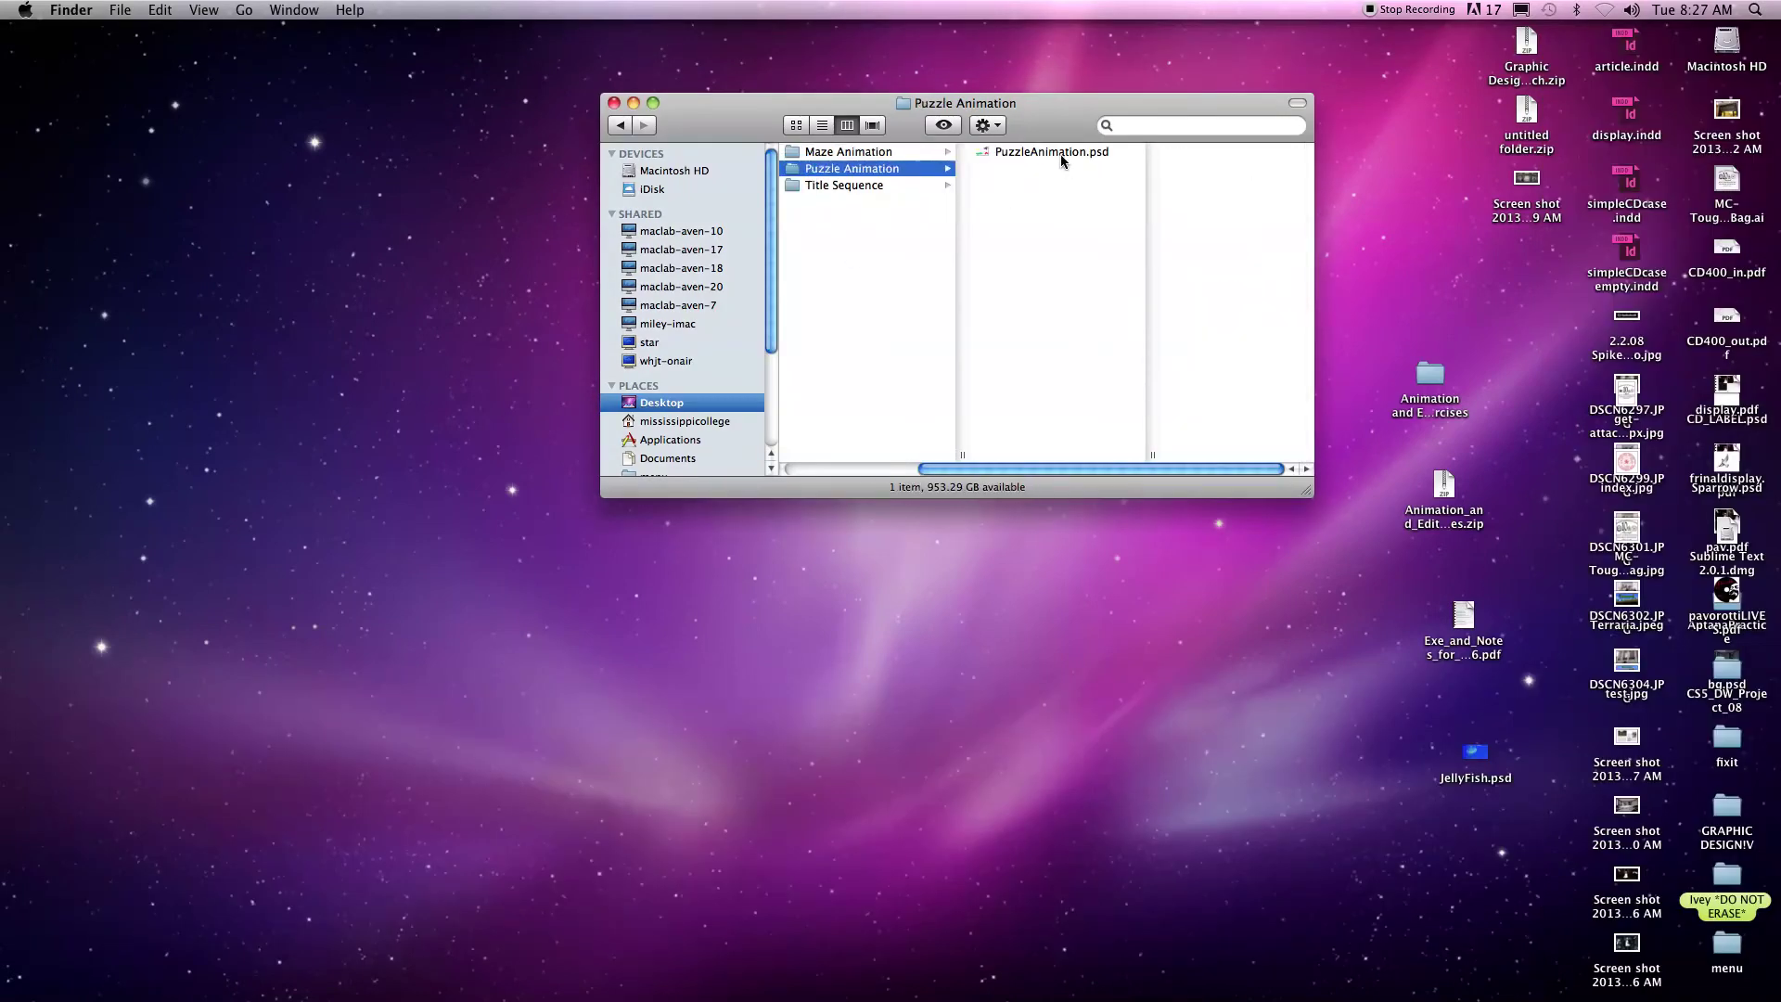
{"action": "left_click", "coordinate": [1060, 154]}
{"action": "key", "text": "space"}
{"action": "key", "text": "space"}
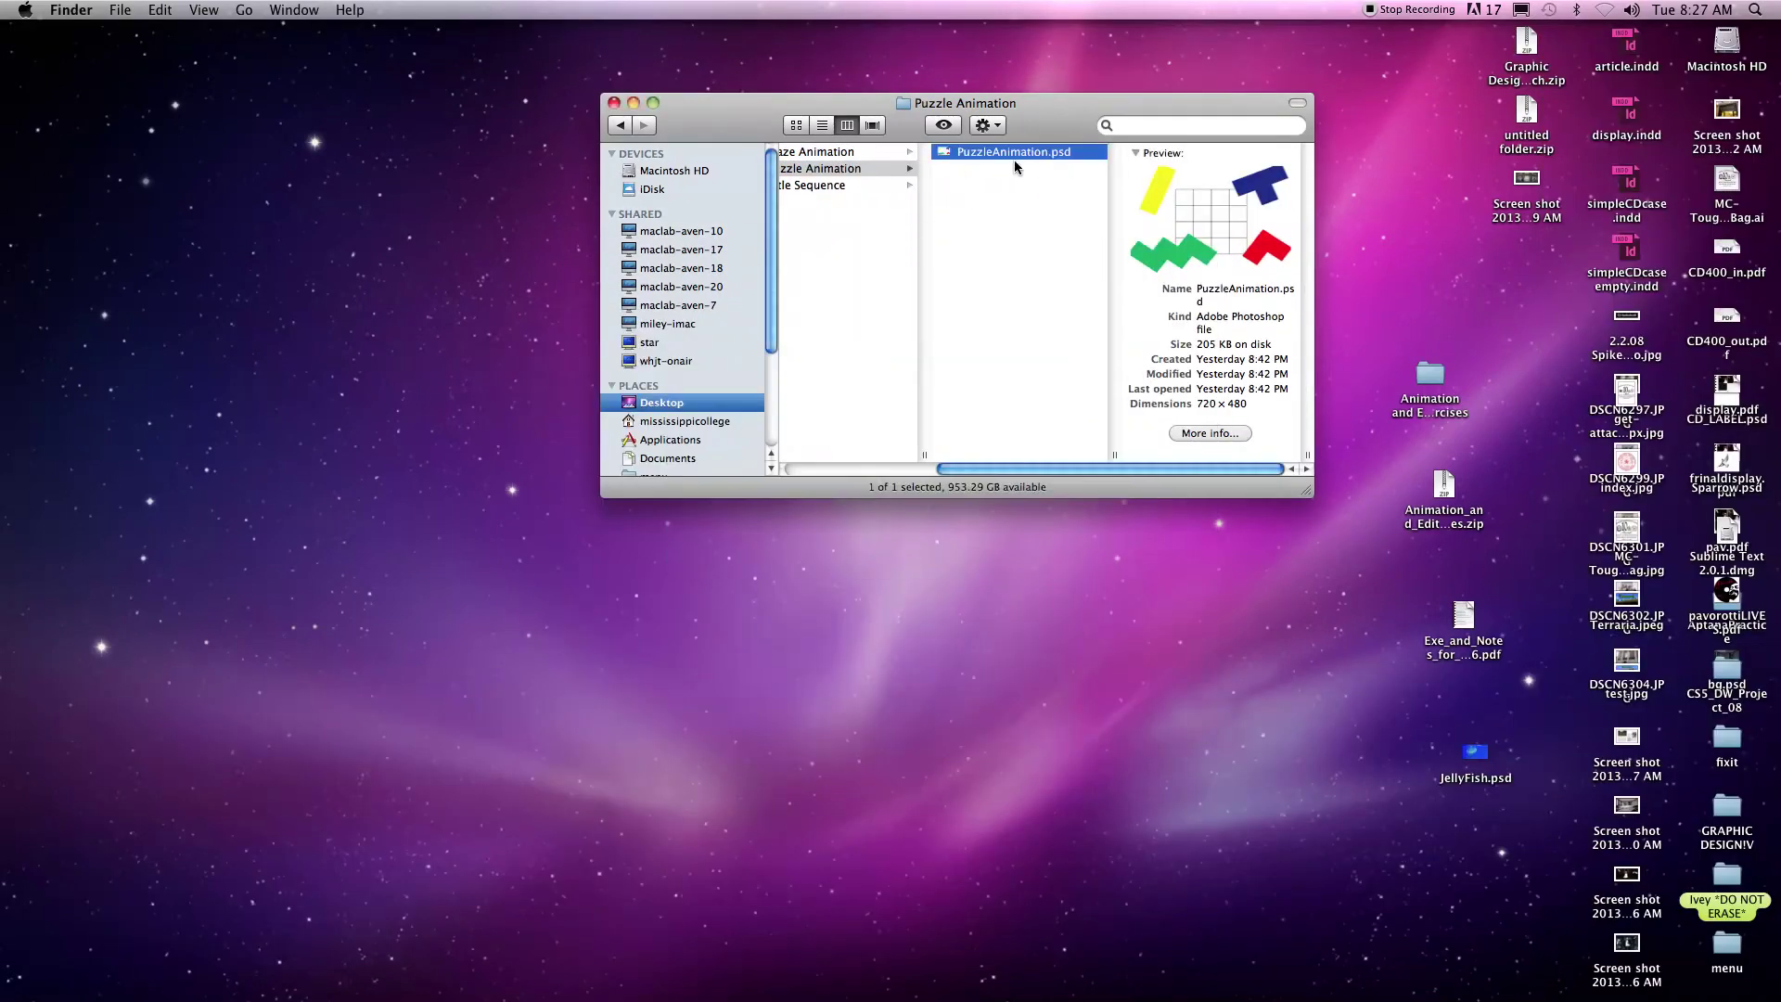
{"action": "double_click", "coordinate": [1015, 156]}
{"action": "key", "text": "Return"}
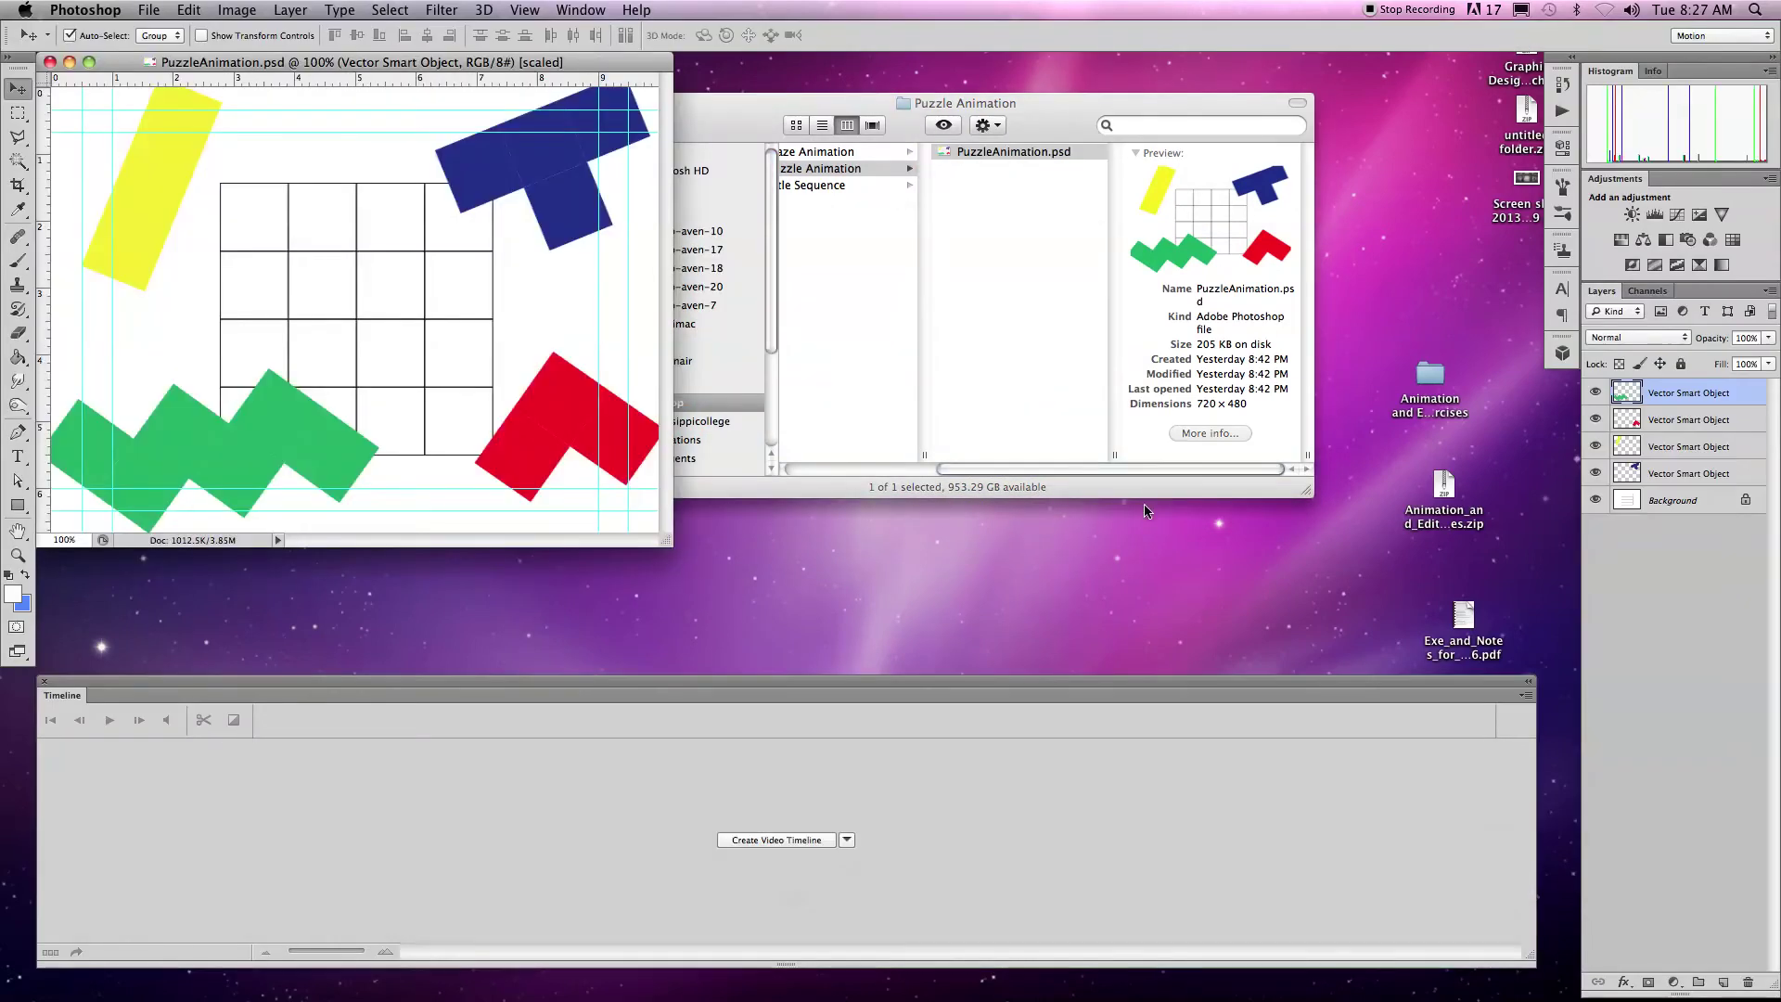
Step: Enlarge the puzzle's document window, and create a video timeline with the green piece's animation properties expanded
{"action": "left_click_drag", "start_coordinate": [669, 544], "coordinate": [1164, 637]}
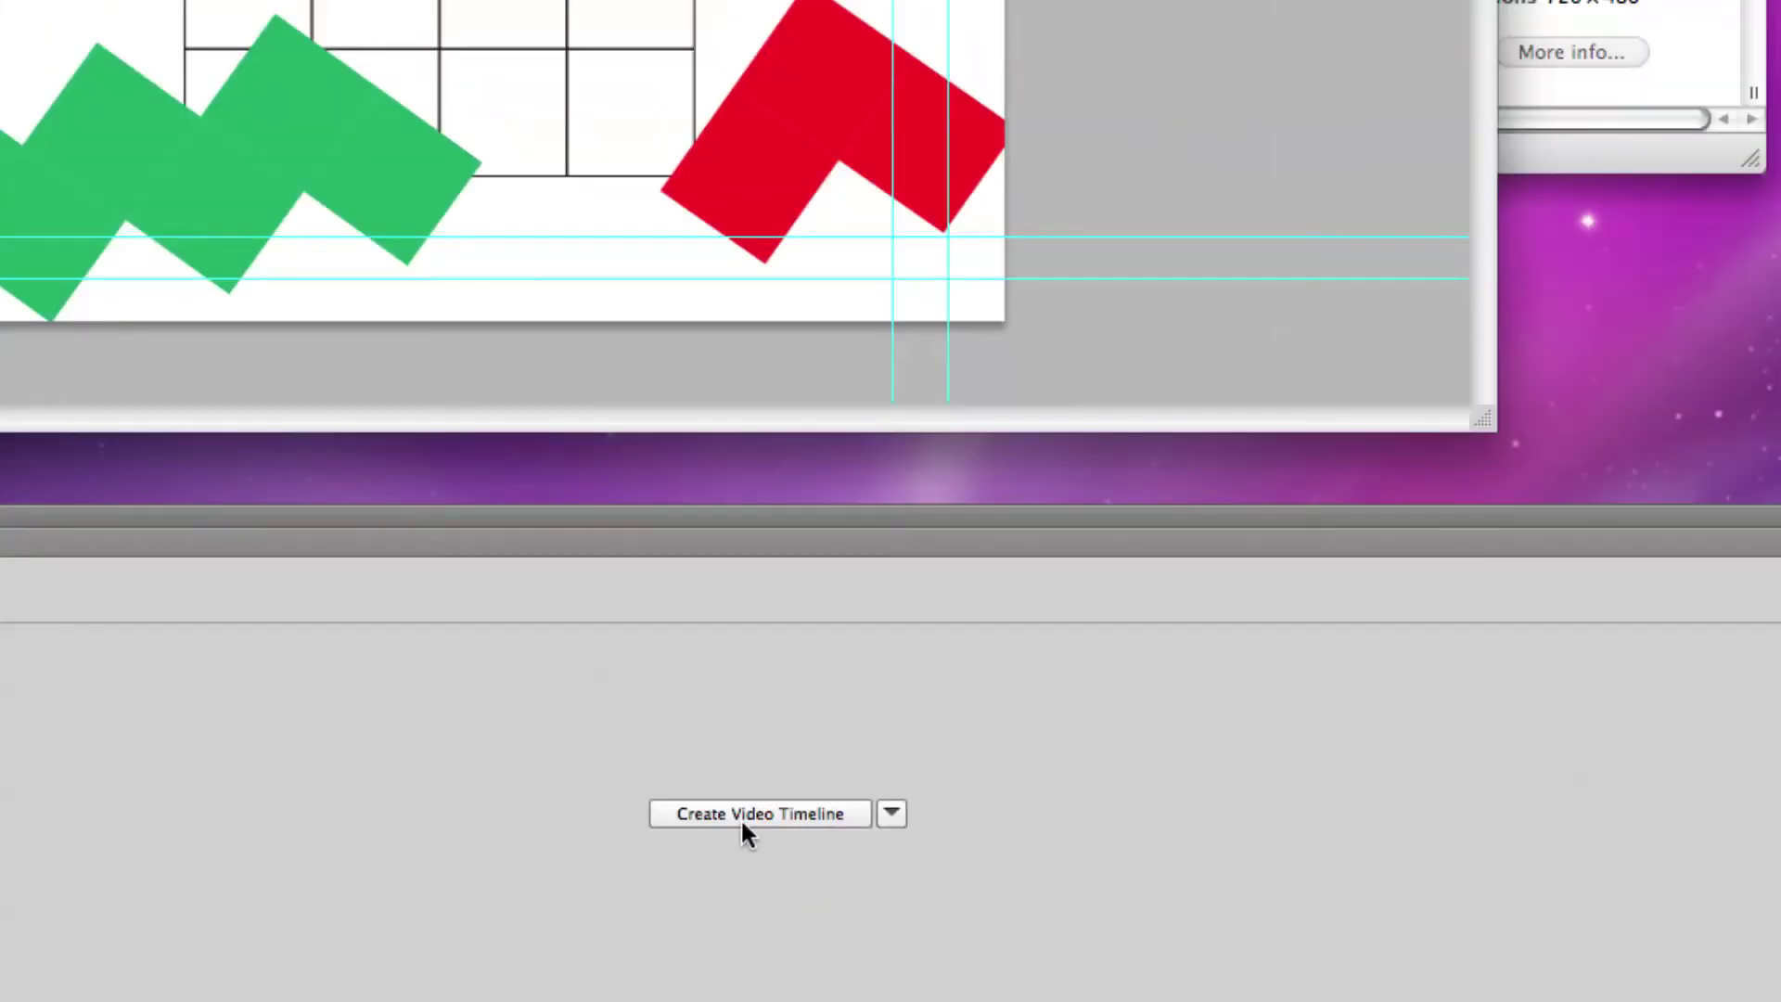
{"action": "left_click", "coordinate": [748, 817]}
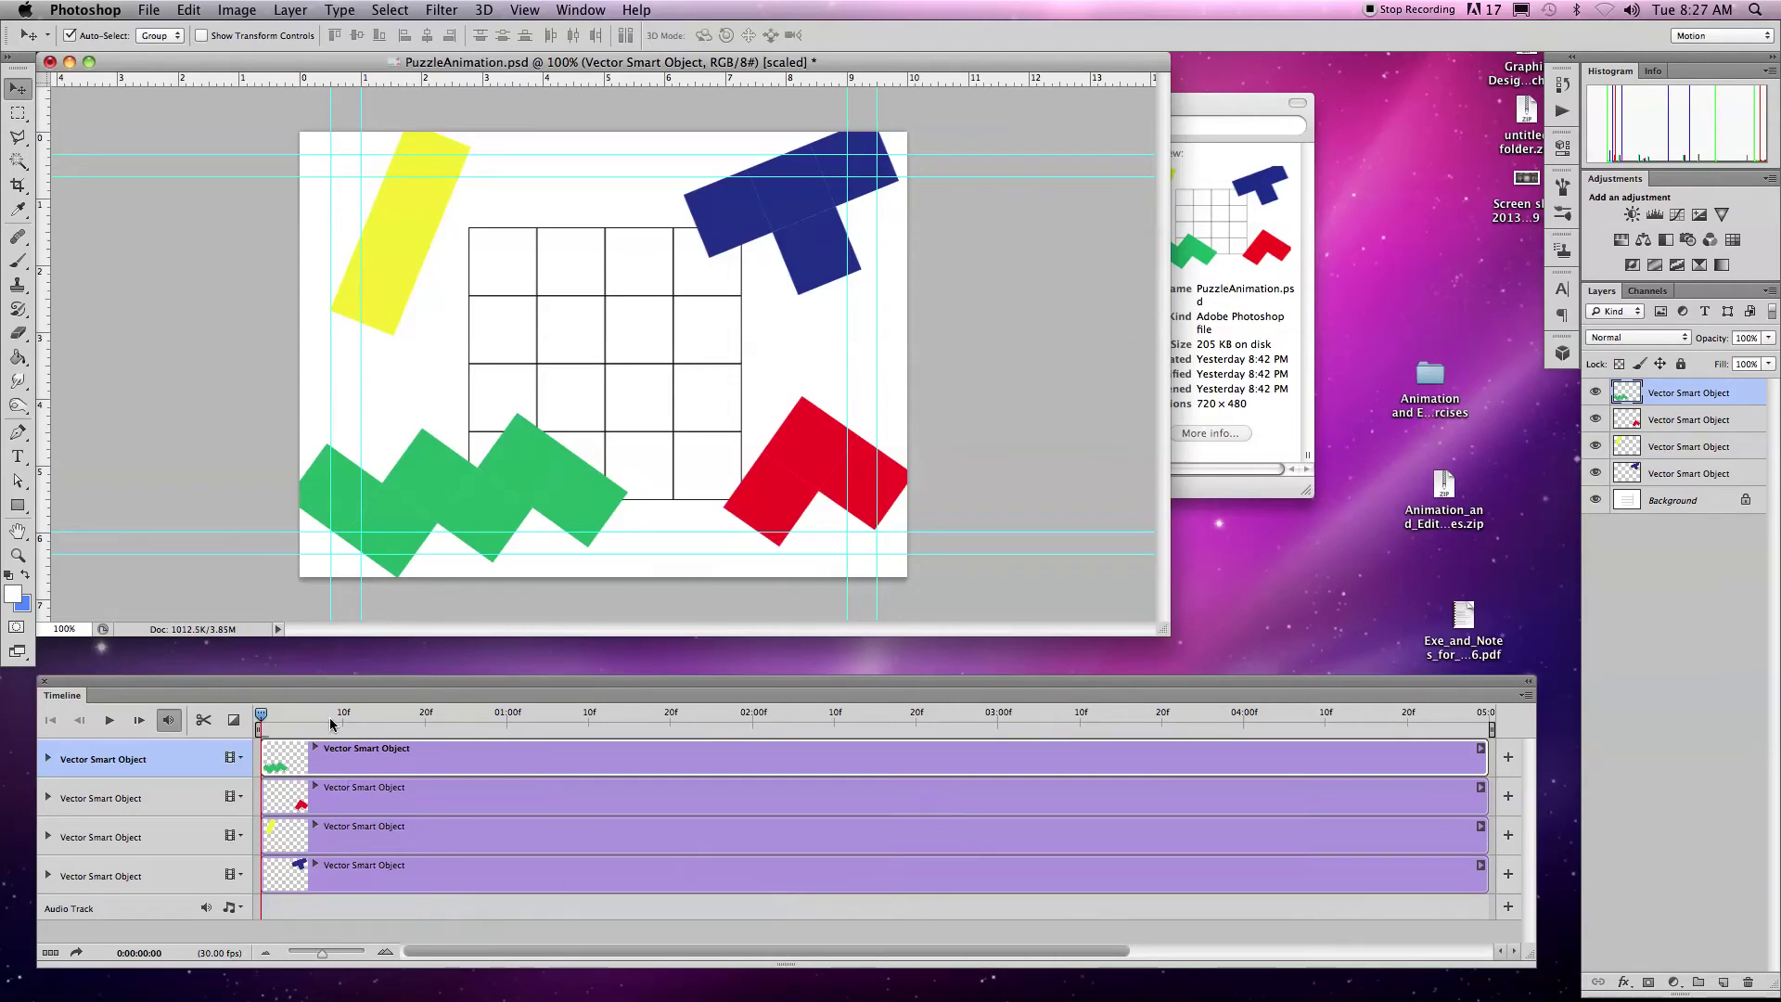
{"action": "left_click", "coordinate": [48, 758]}
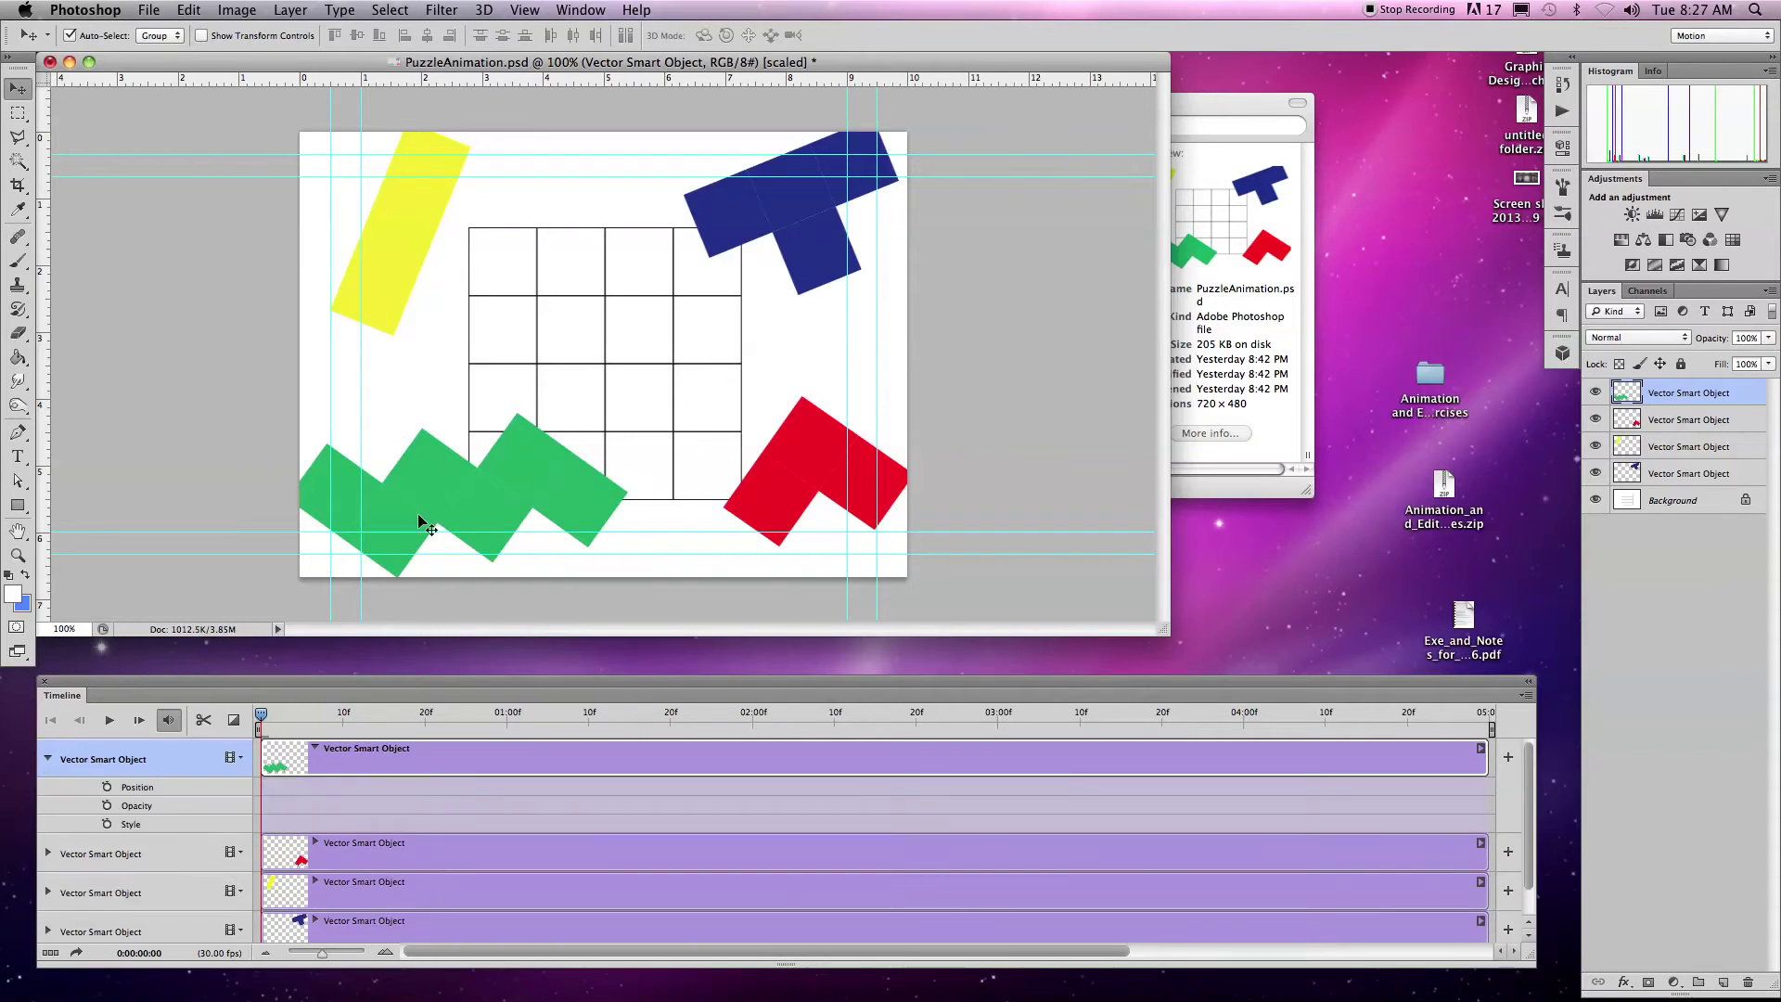
Step: Move the green piece over the middle of the grid and show the transform controls
{"action": "left_click_drag", "start_coordinate": [482, 482], "coordinate": [634, 362]}
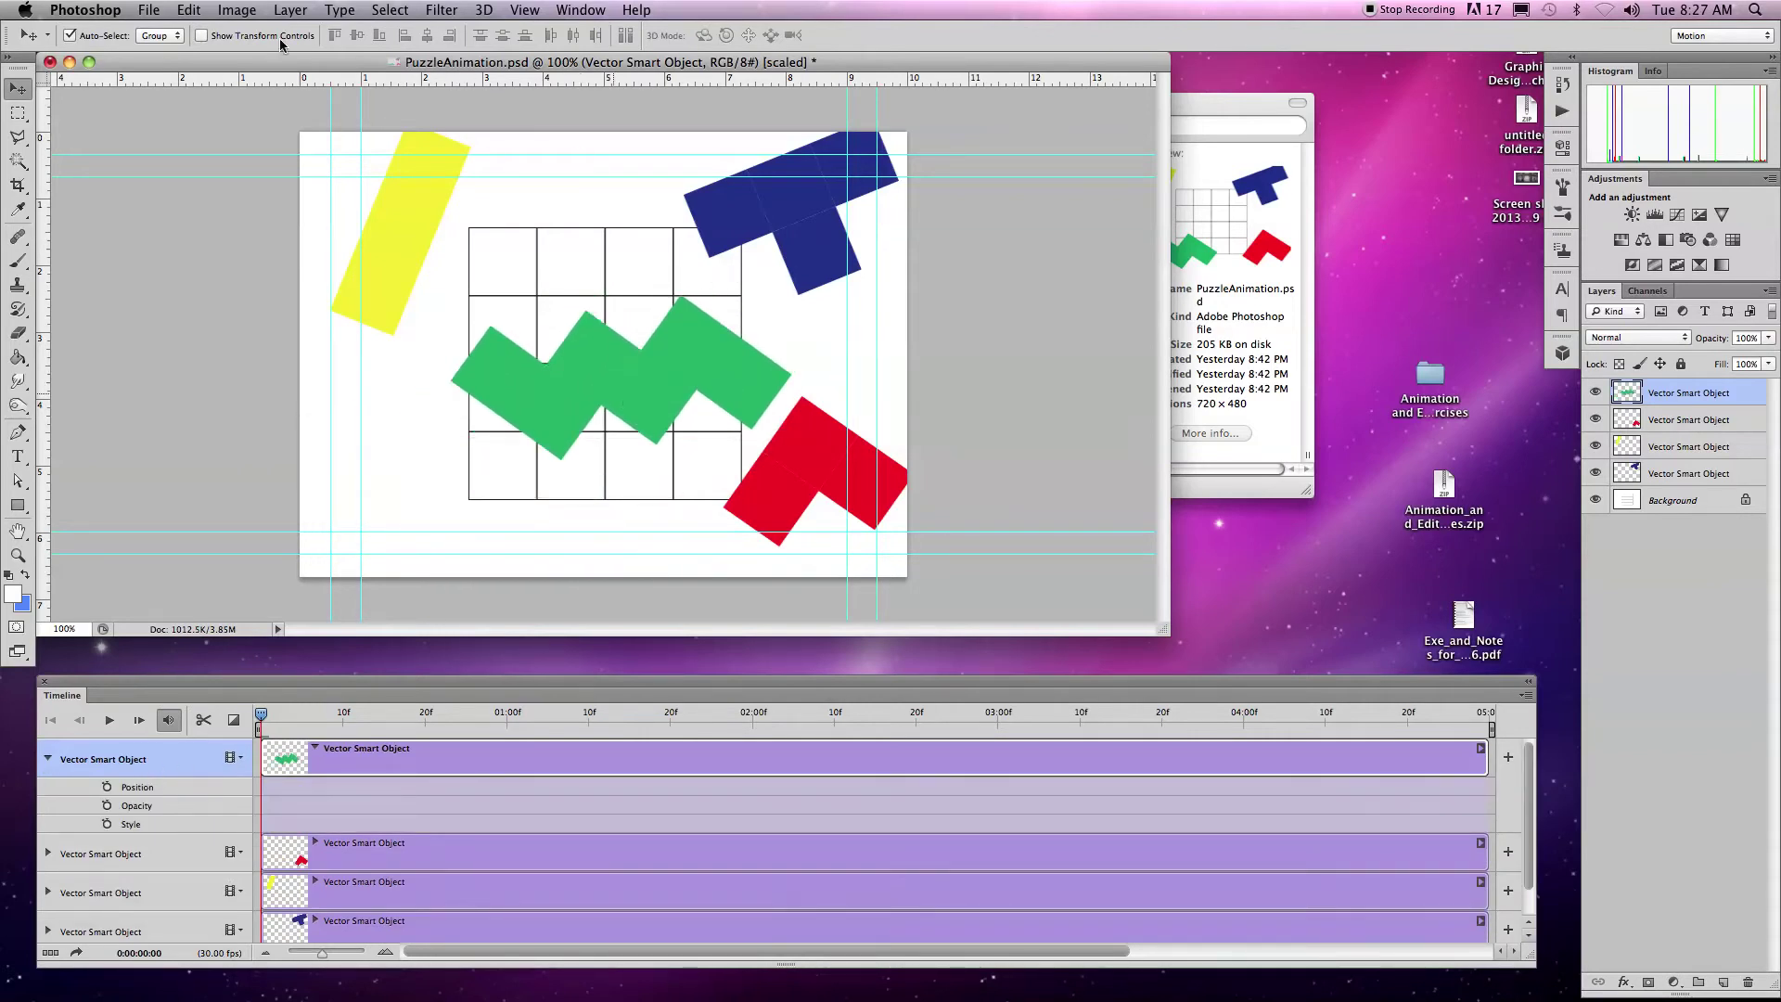
{"action": "left_click", "coordinate": [234, 35]}
Step: Try rotating the green piece and shifting it toward the grid's left edge, and undo the transformation
{"action": "left_click_drag", "start_coordinate": [803, 287], "coordinate": [736, 186]}
{"action": "key", "text": "ctrl+z"}
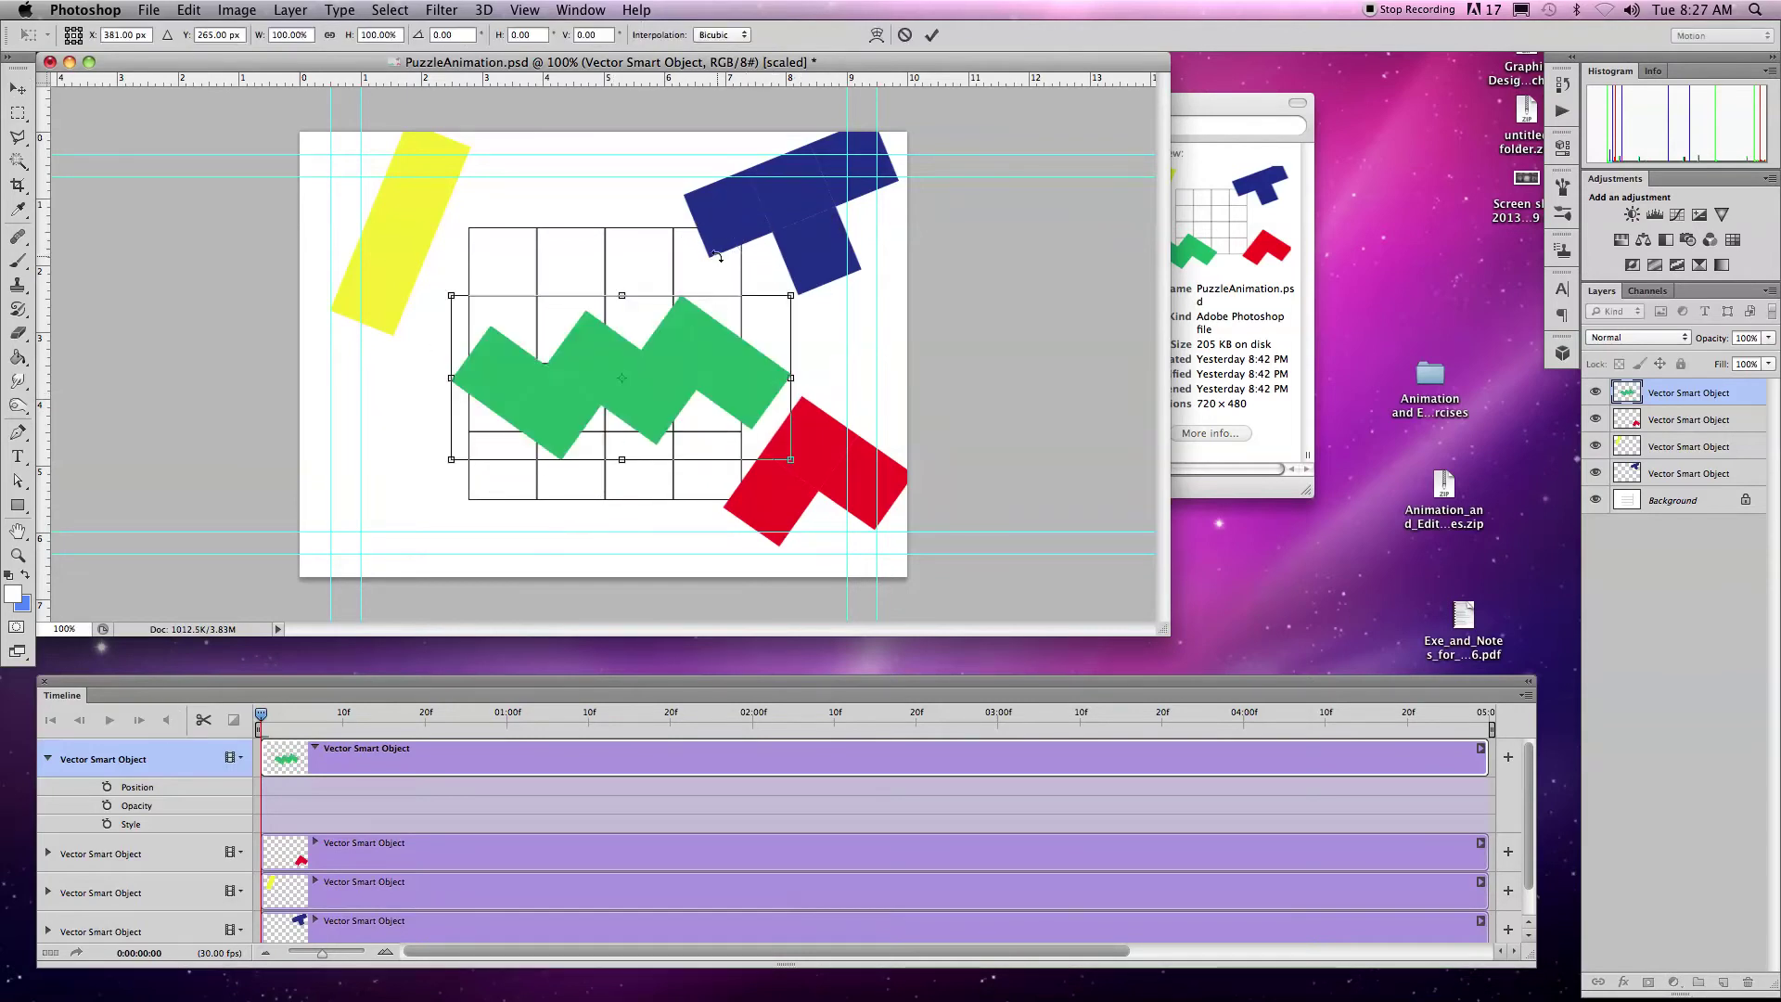
{"action": "left_click_drag", "start_coordinate": [700, 355], "coordinate": [600, 419]}
{"action": "left_click_drag", "start_coordinate": [717, 354], "coordinate": [579, 241]}
{"action": "left_click_drag", "start_coordinate": [586, 350], "coordinate": [543, 326]}
{"action": "key", "text": "Return"}
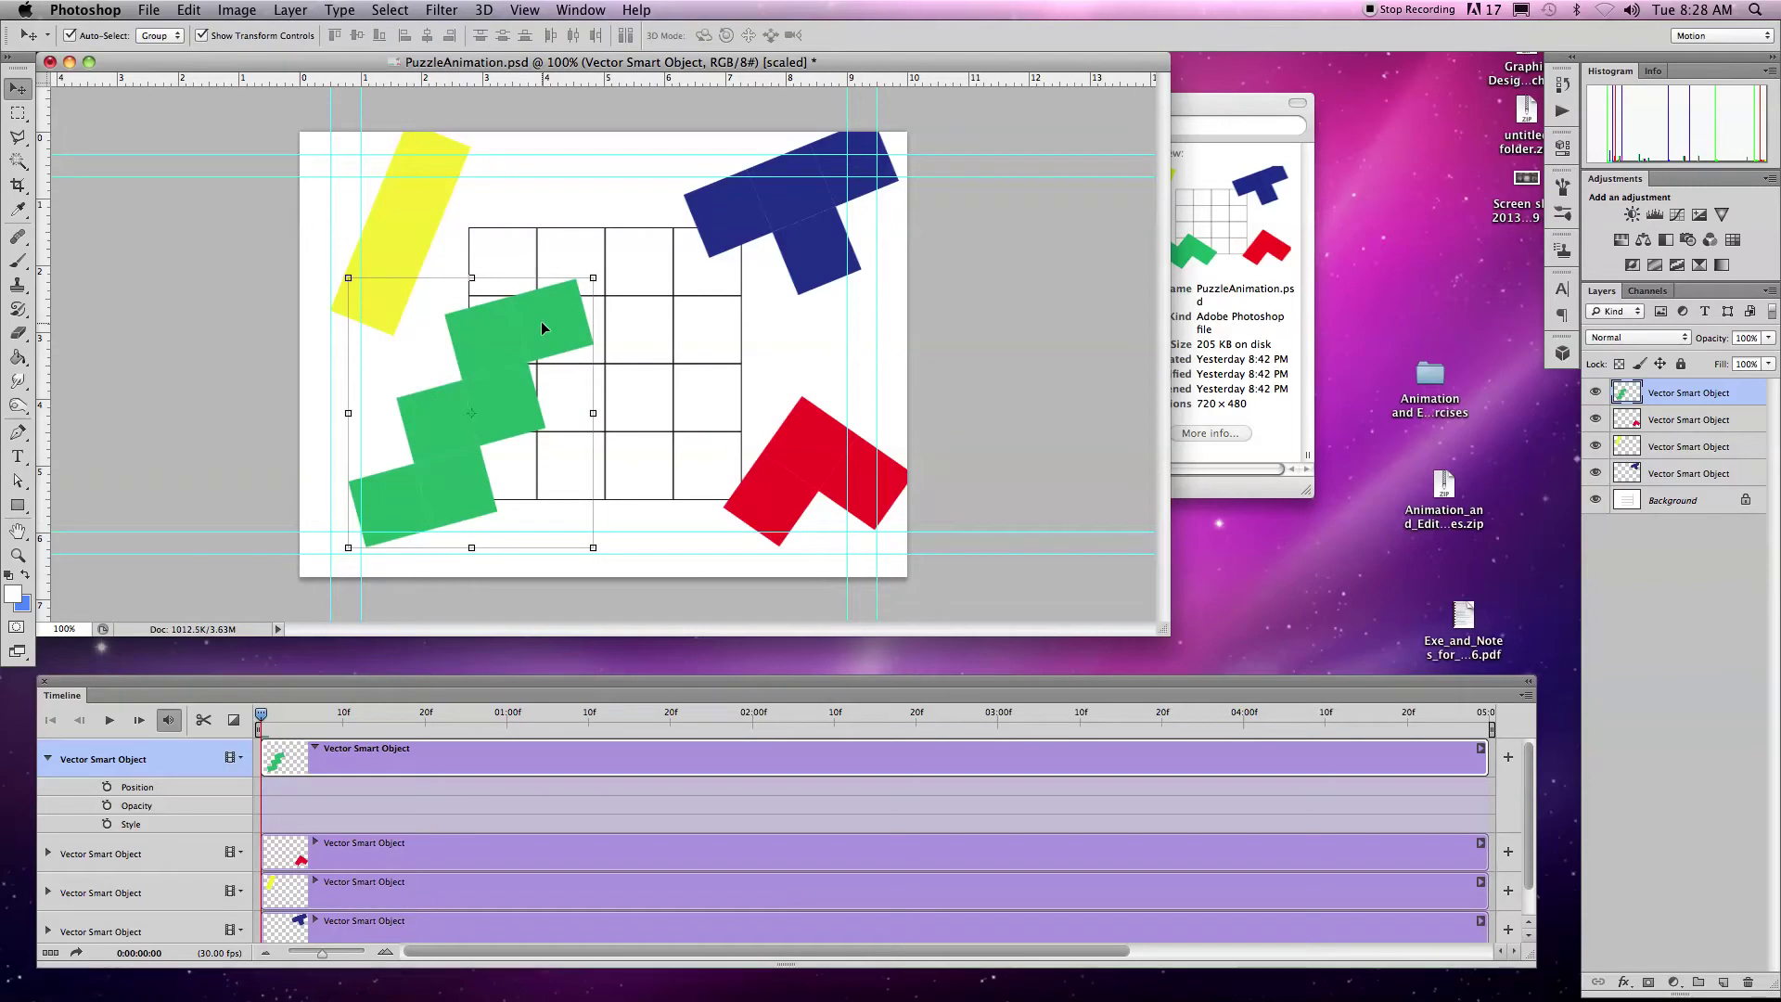
{"action": "key", "text": "super+z"}
Step: Move the green piece down toward the canvas's lower-left corner, keeping it entirely inside the canvas
{"action": "left_click_drag", "start_coordinate": [698, 359], "coordinate": [603, 433]}
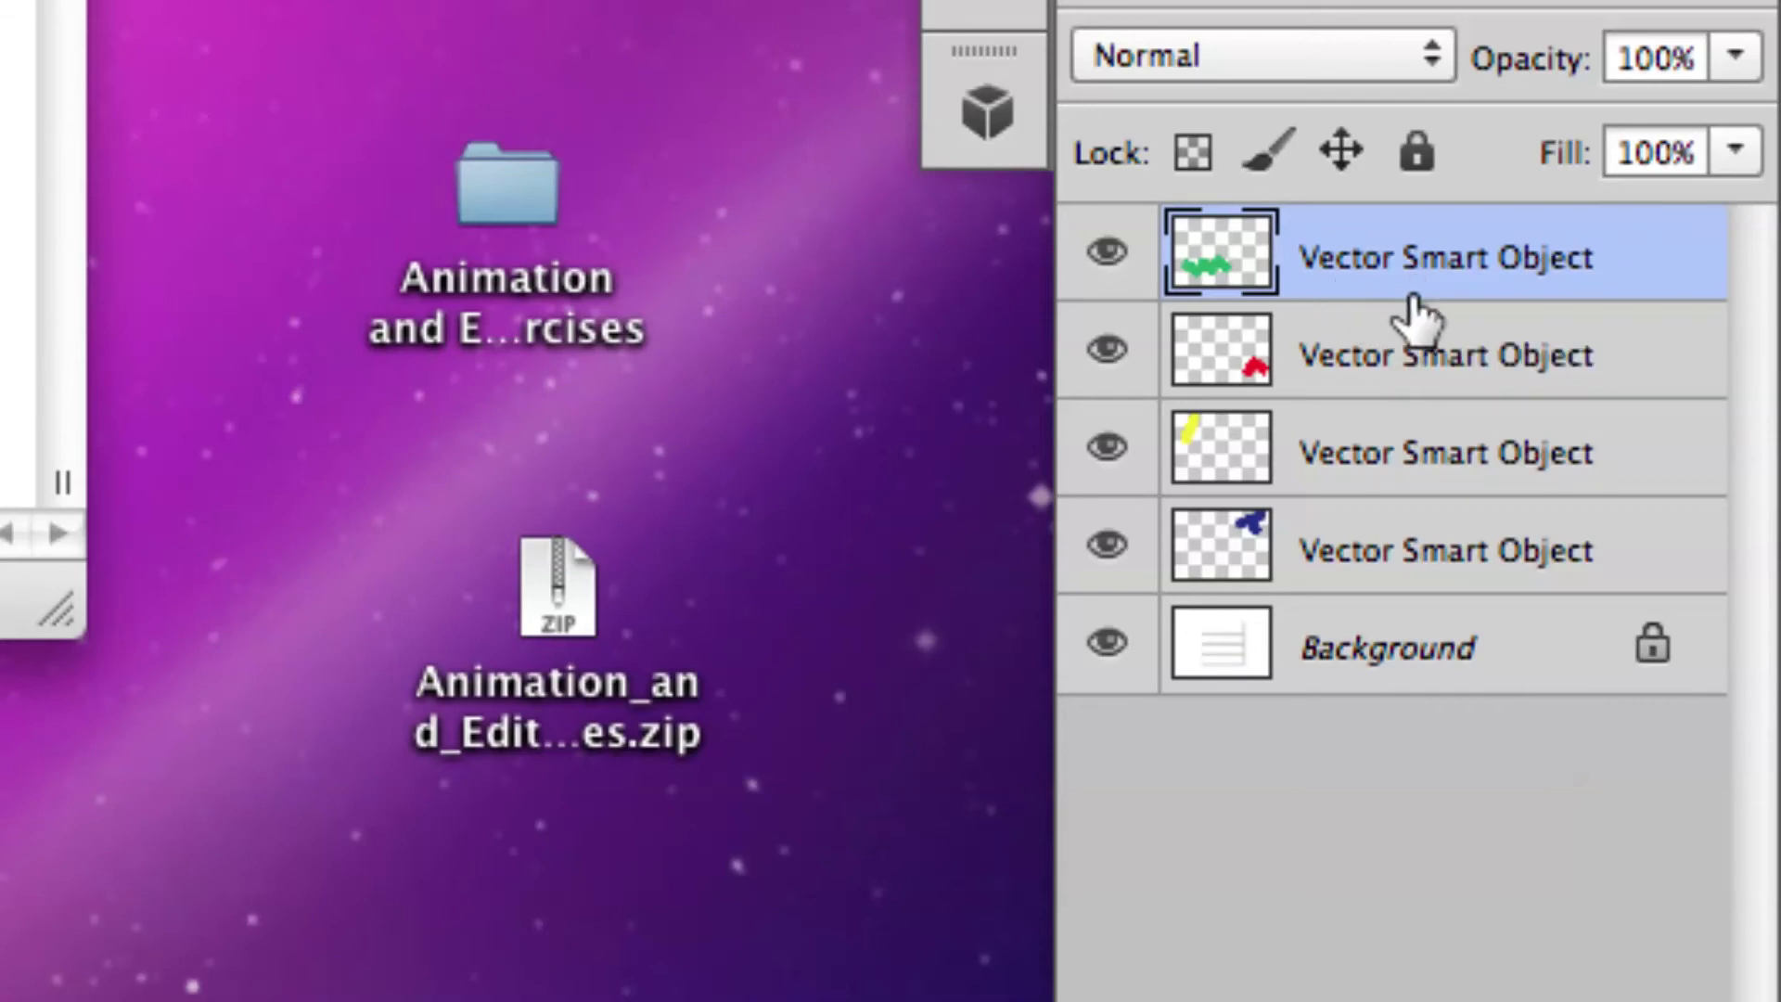
Step: Convert the green, red, yellow and blue piece layers to smart objects one by one
{"action": "right_click", "coordinate": [1633, 264]}
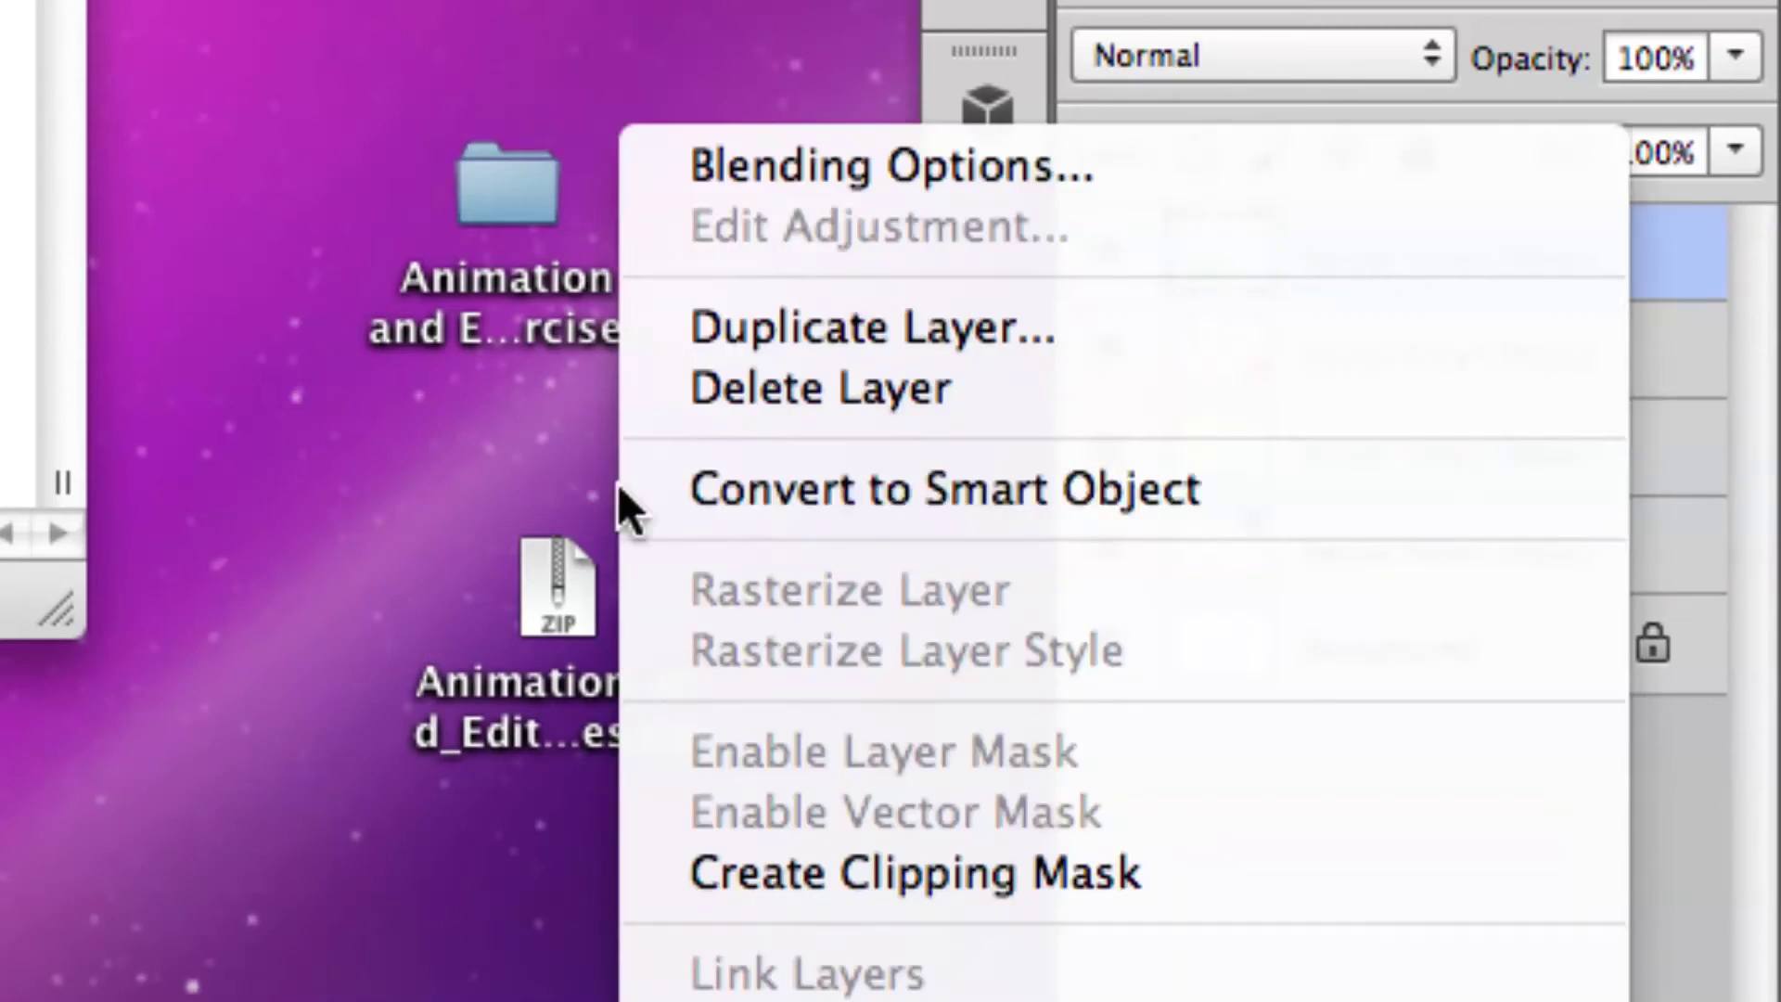
{"action": "left_click", "coordinate": [854, 498]}
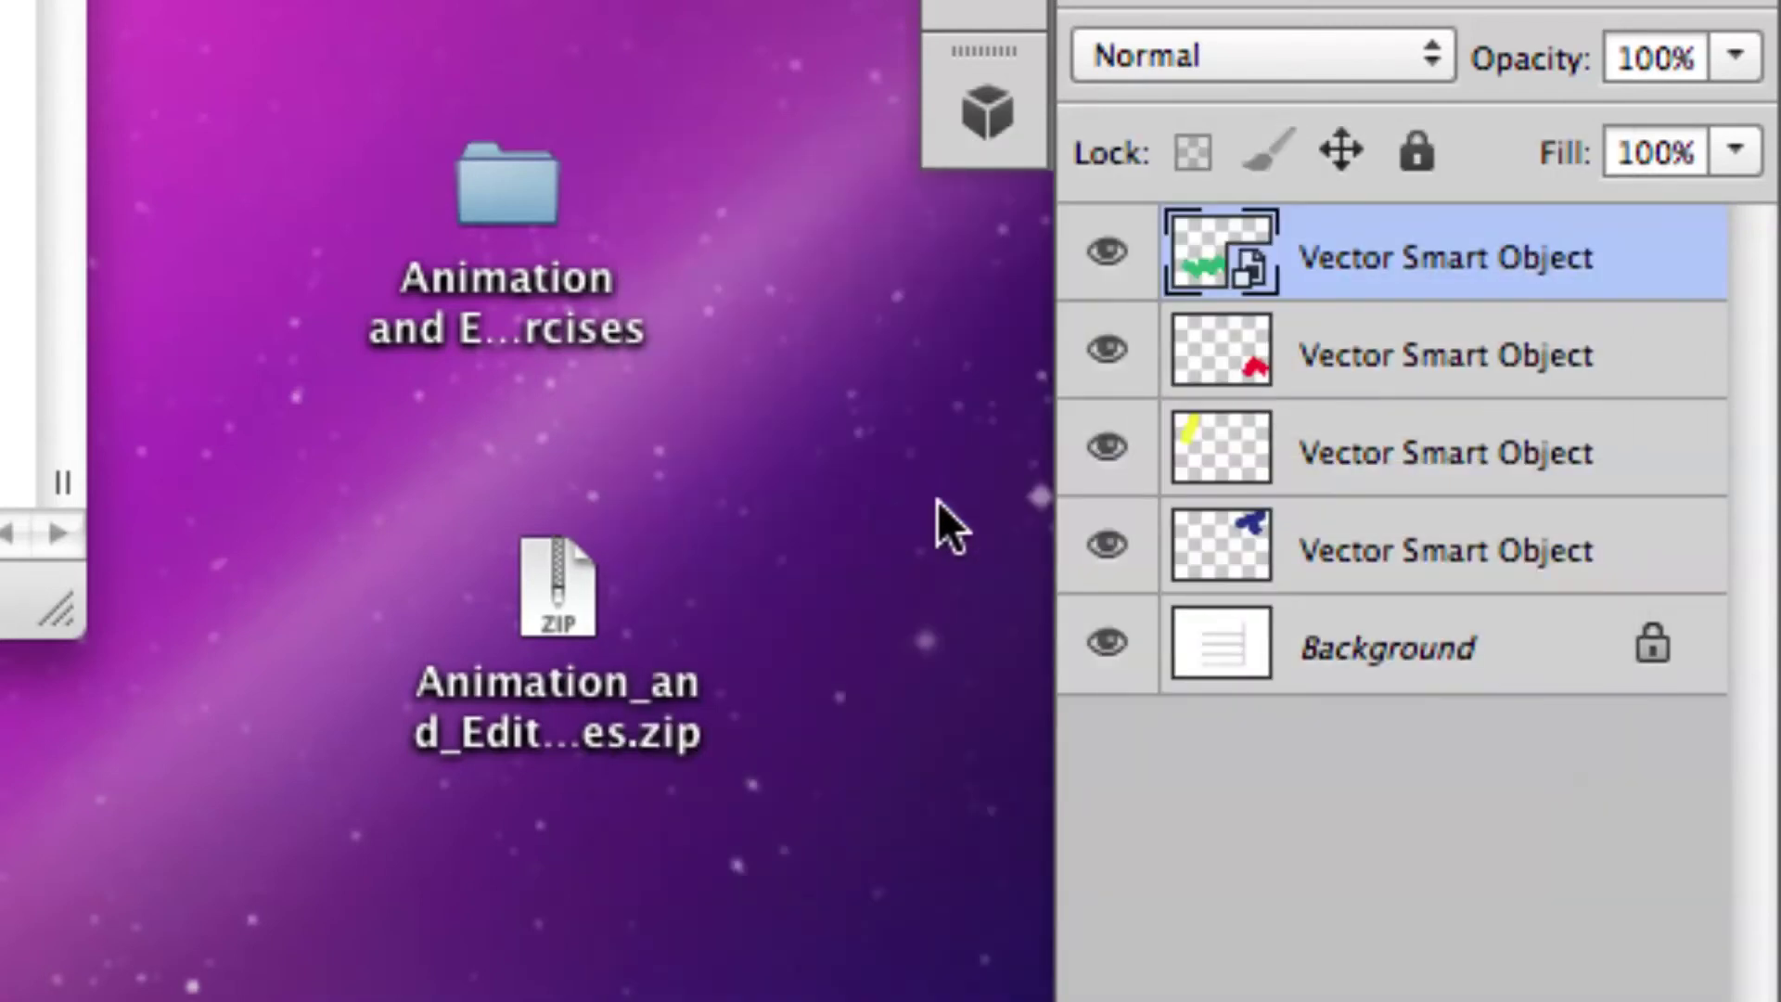
{"action": "right_click", "coordinate": [1360, 353]}
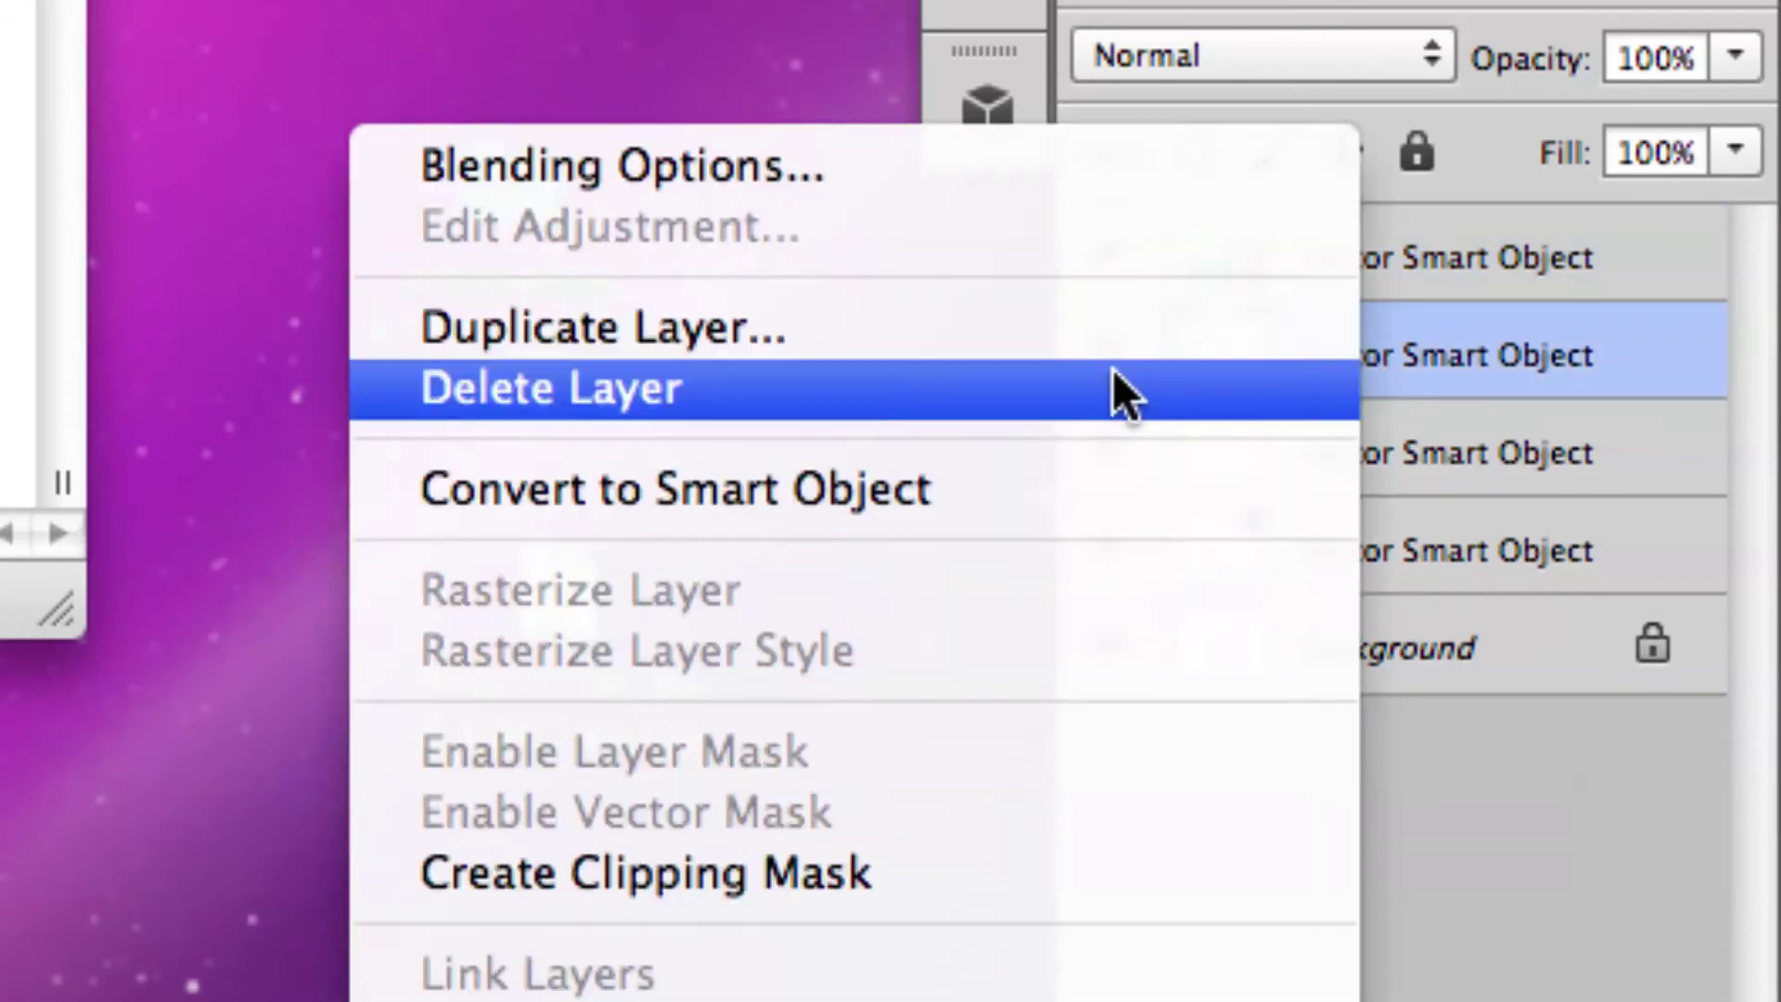
{"action": "left_click", "coordinate": [1042, 489]}
{"action": "right_click", "coordinate": [1340, 454]}
{"action": "left_click", "coordinate": [1072, 499]}
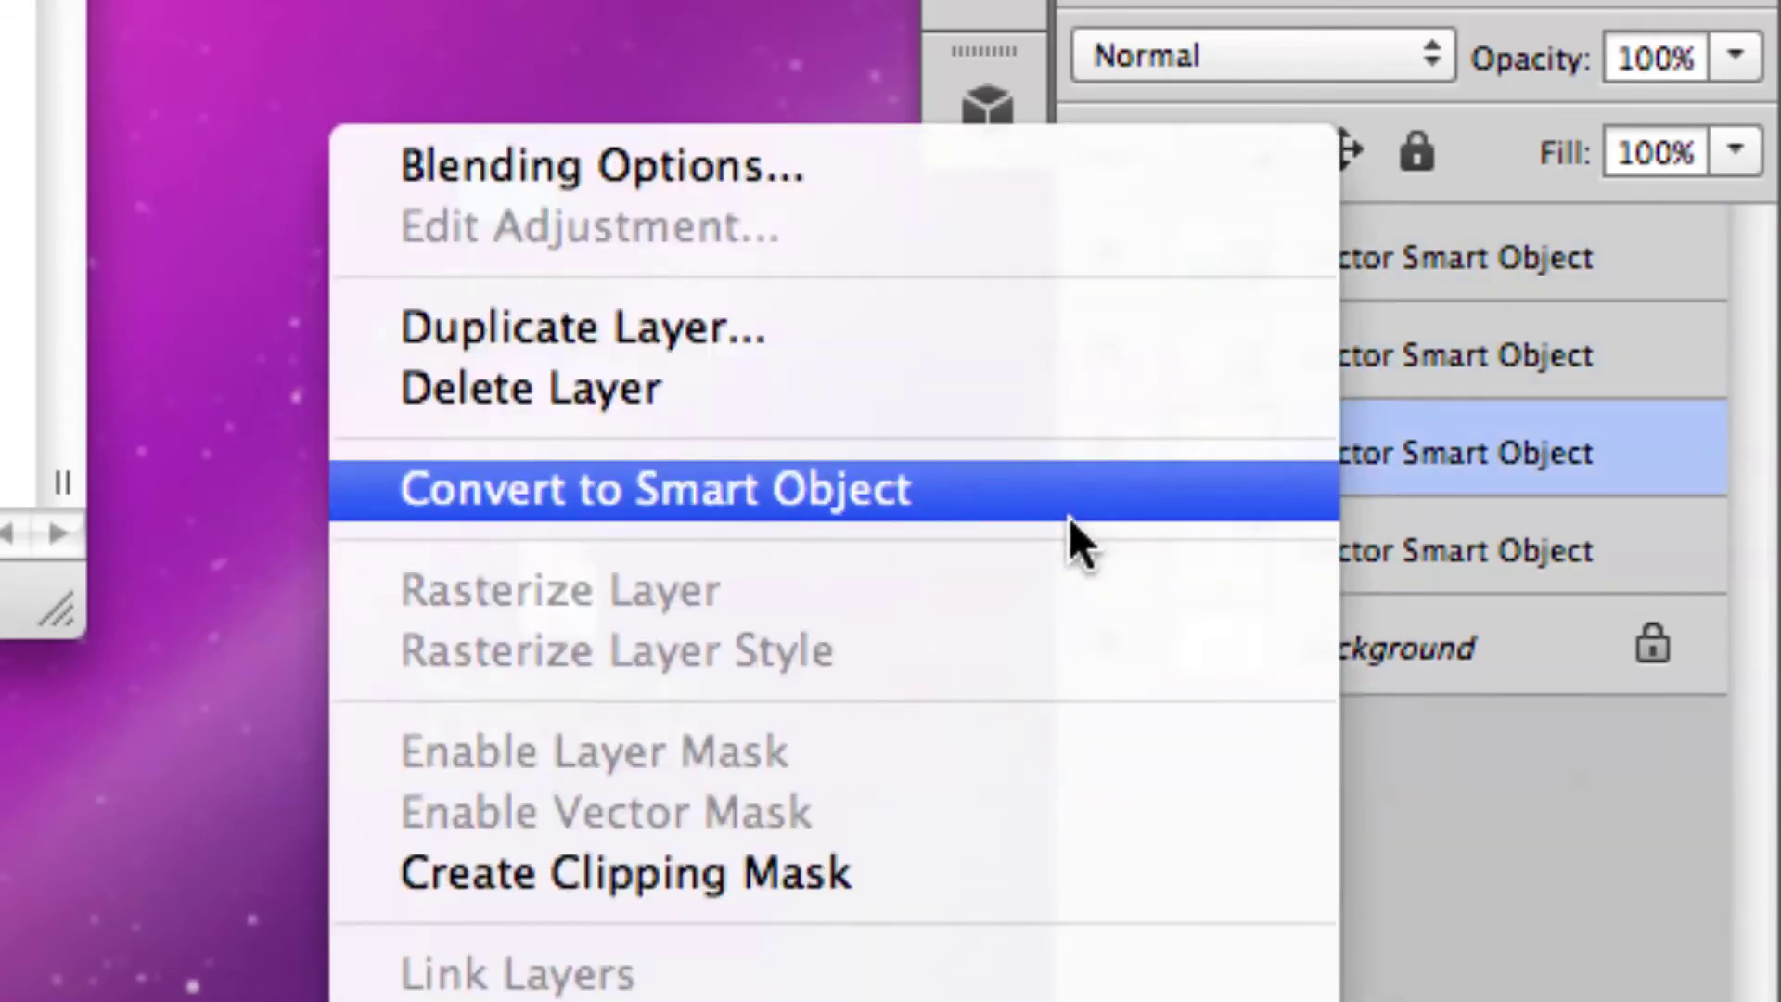
{"action": "right_click", "coordinate": [1372, 555]}
{"action": "left_click", "coordinate": [1127, 494]}
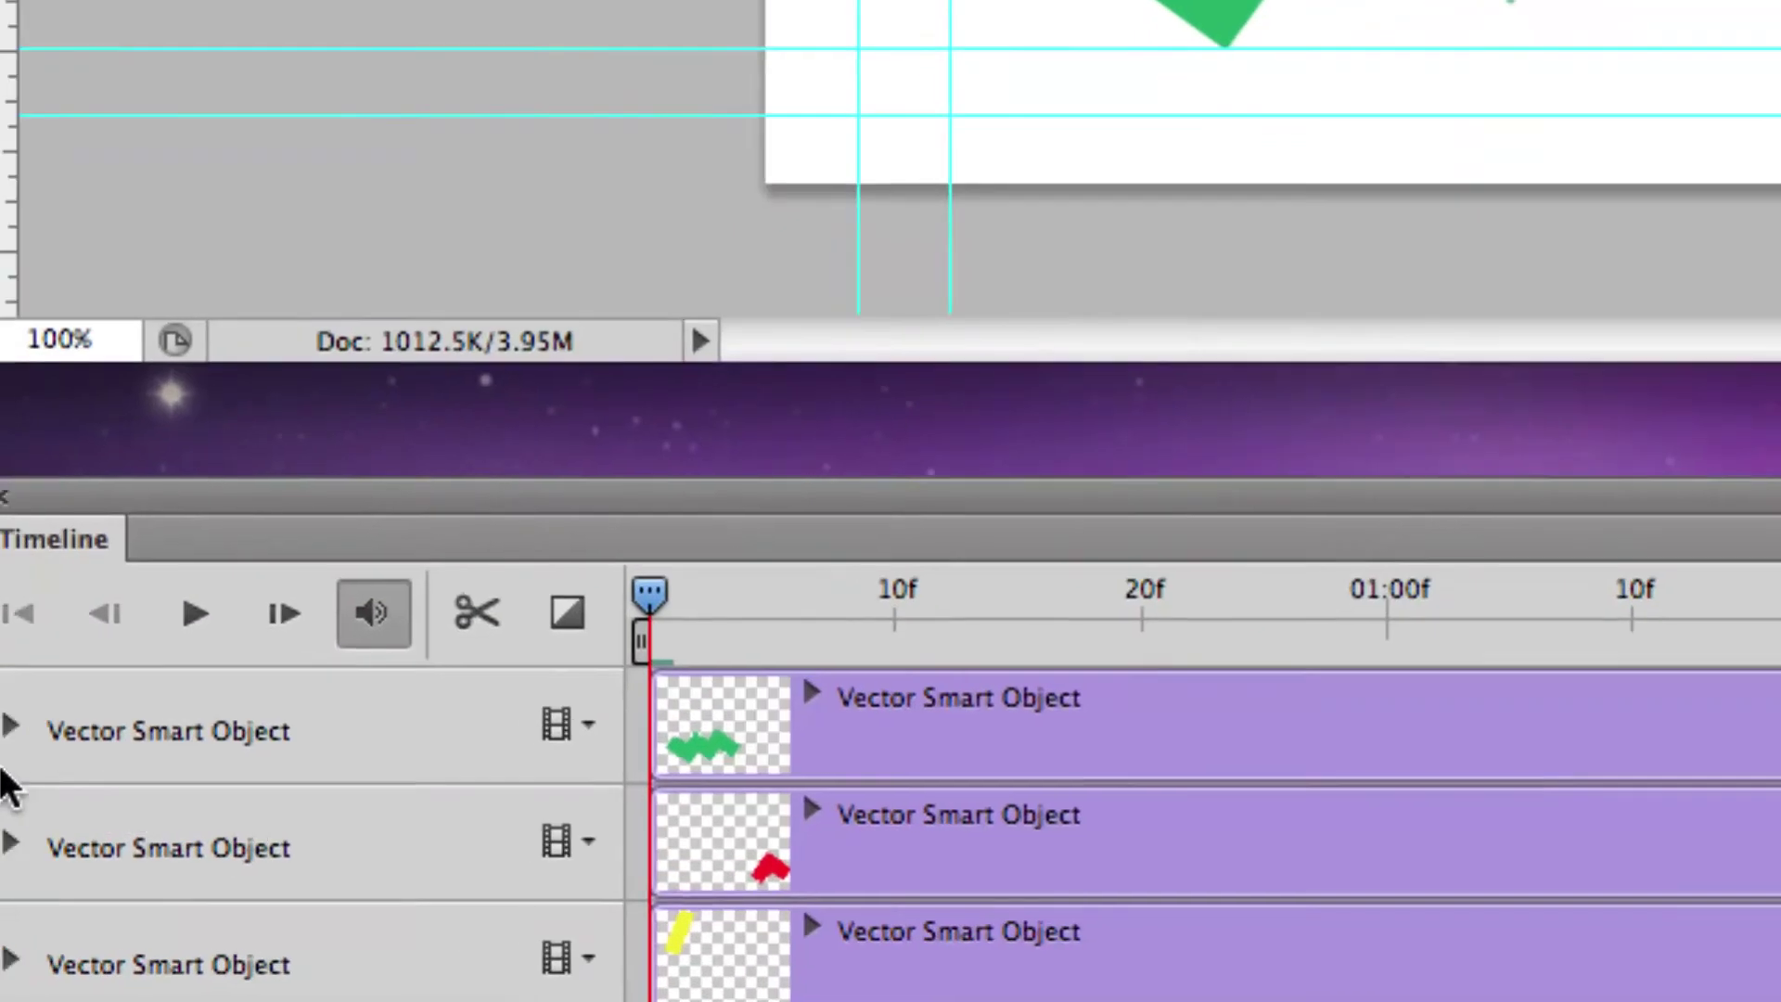
Step: Enable Transform keyframing for the green piece at the timeline start, and shorten its clip to end at 02:00f
{"action": "left_click", "coordinate": [141, 733]}
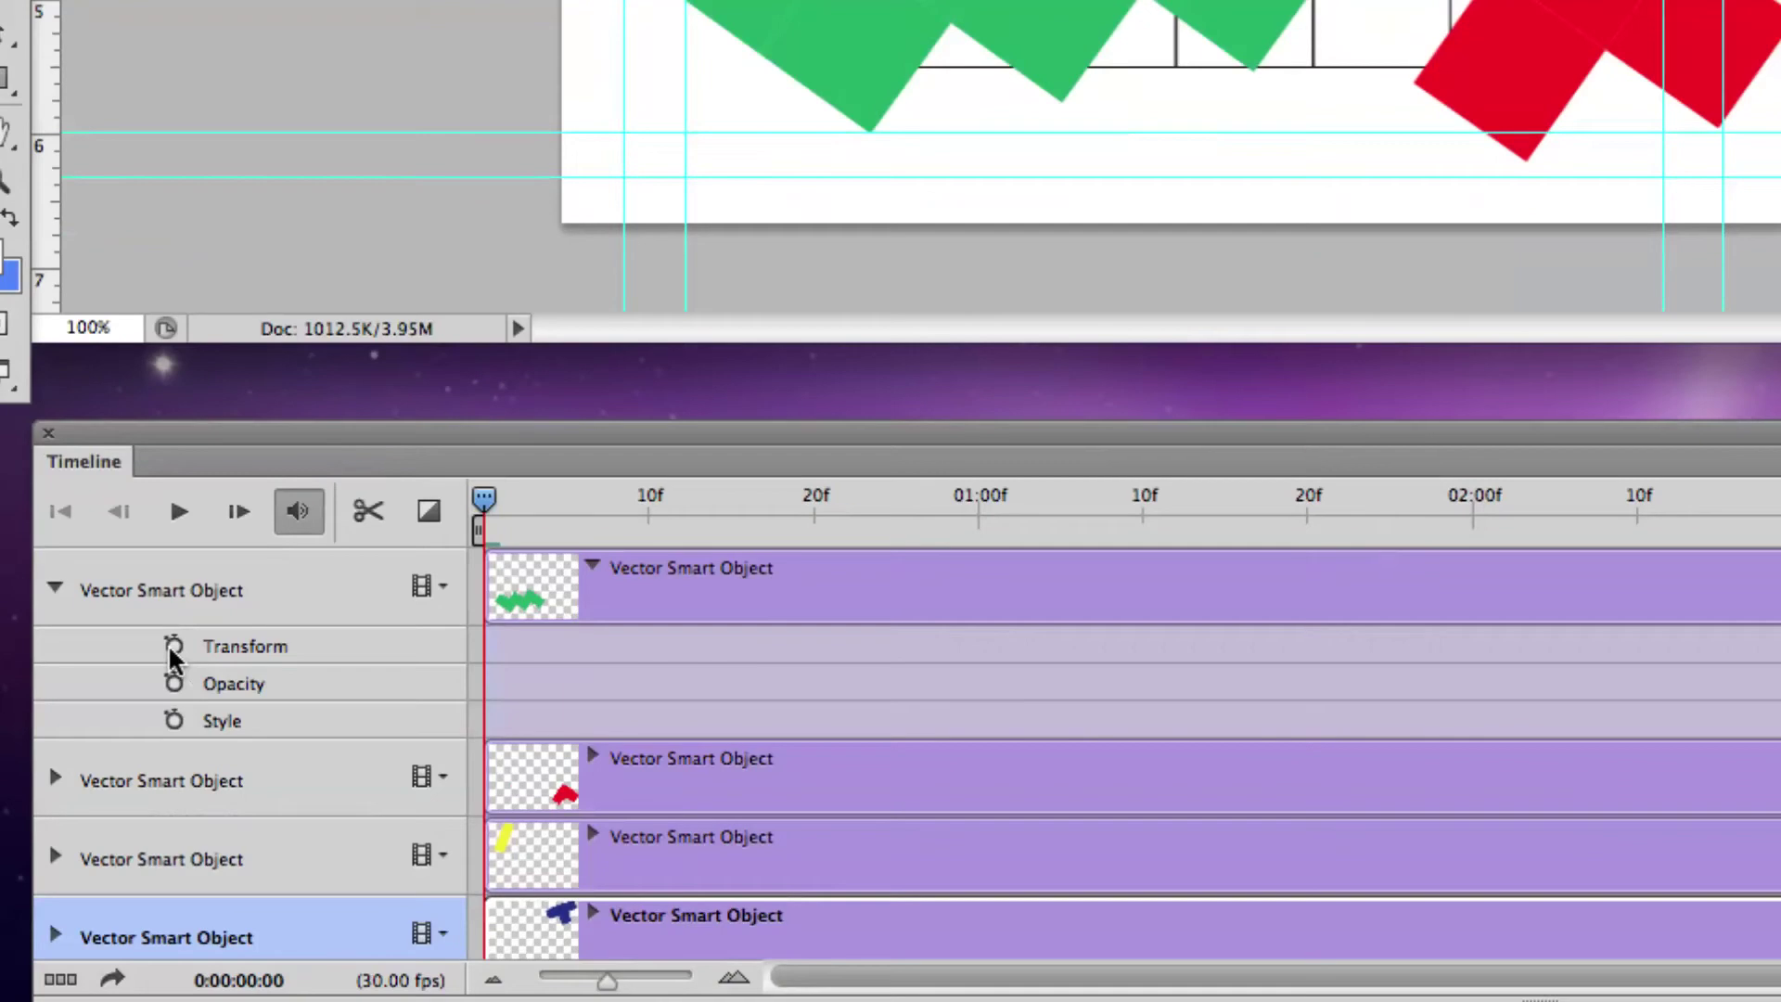
{"action": "left_click", "coordinate": [173, 646]}
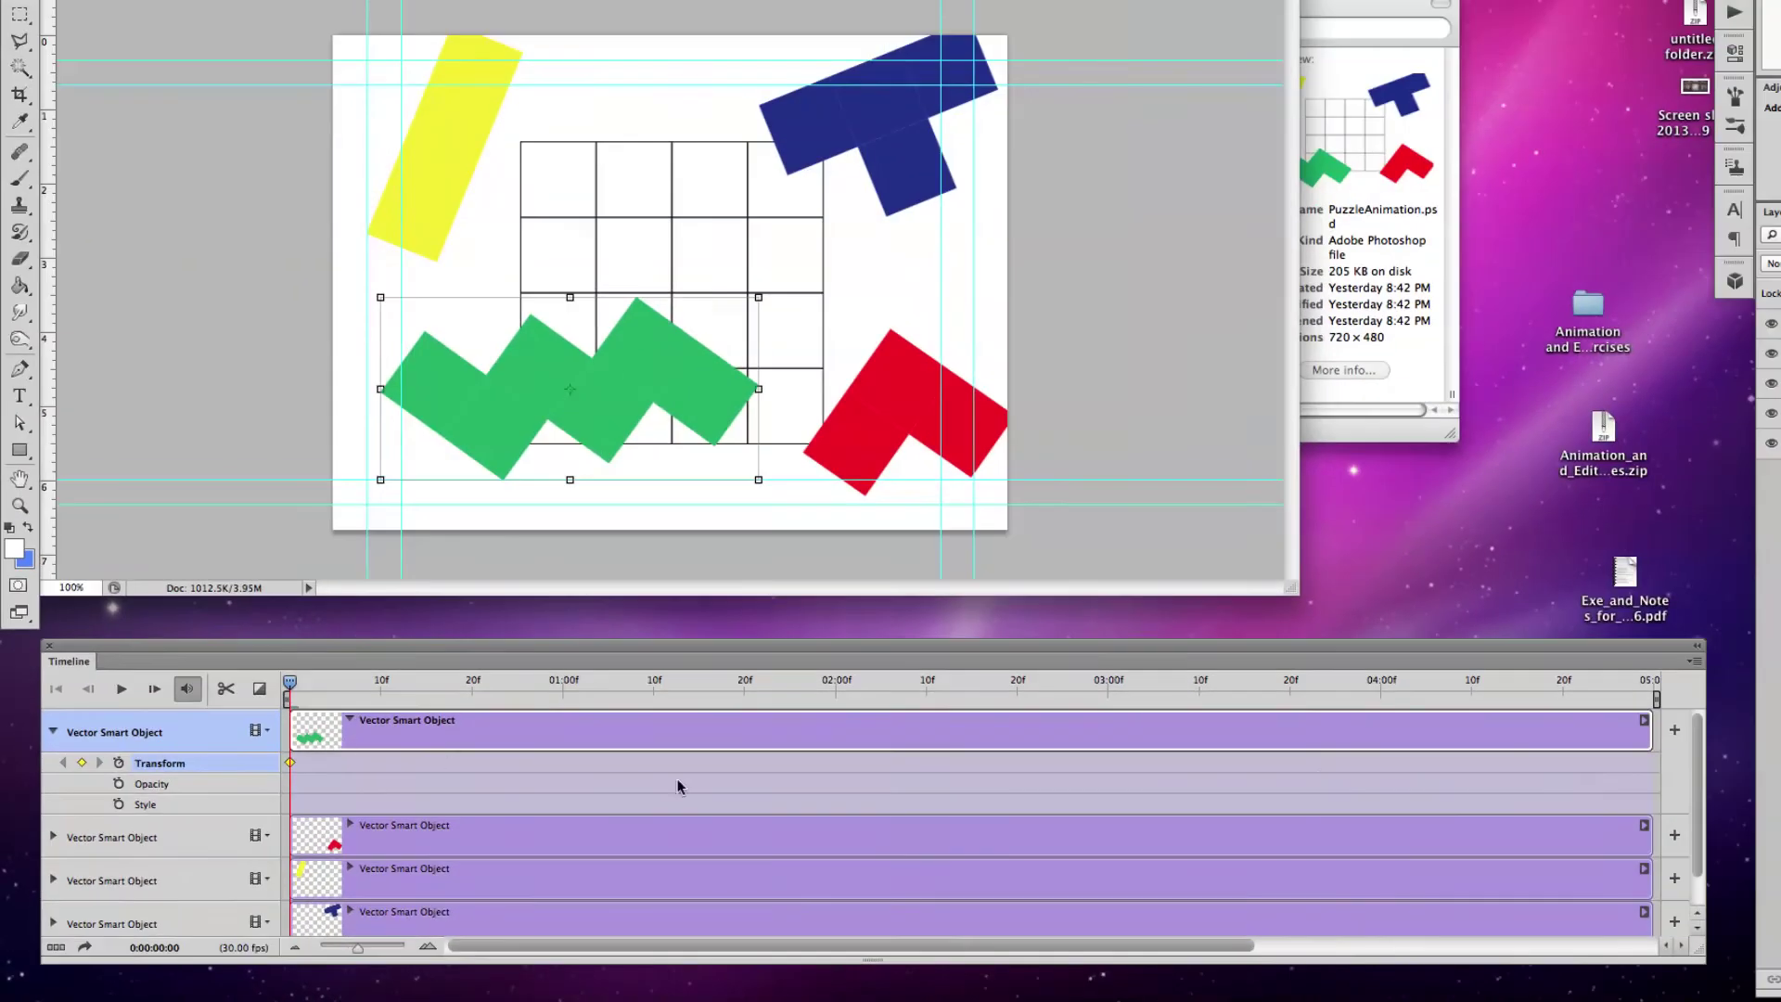
{"action": "left_click_drag", "start_coordinate": [1649, 735], "coordinate": [1146, 750]}
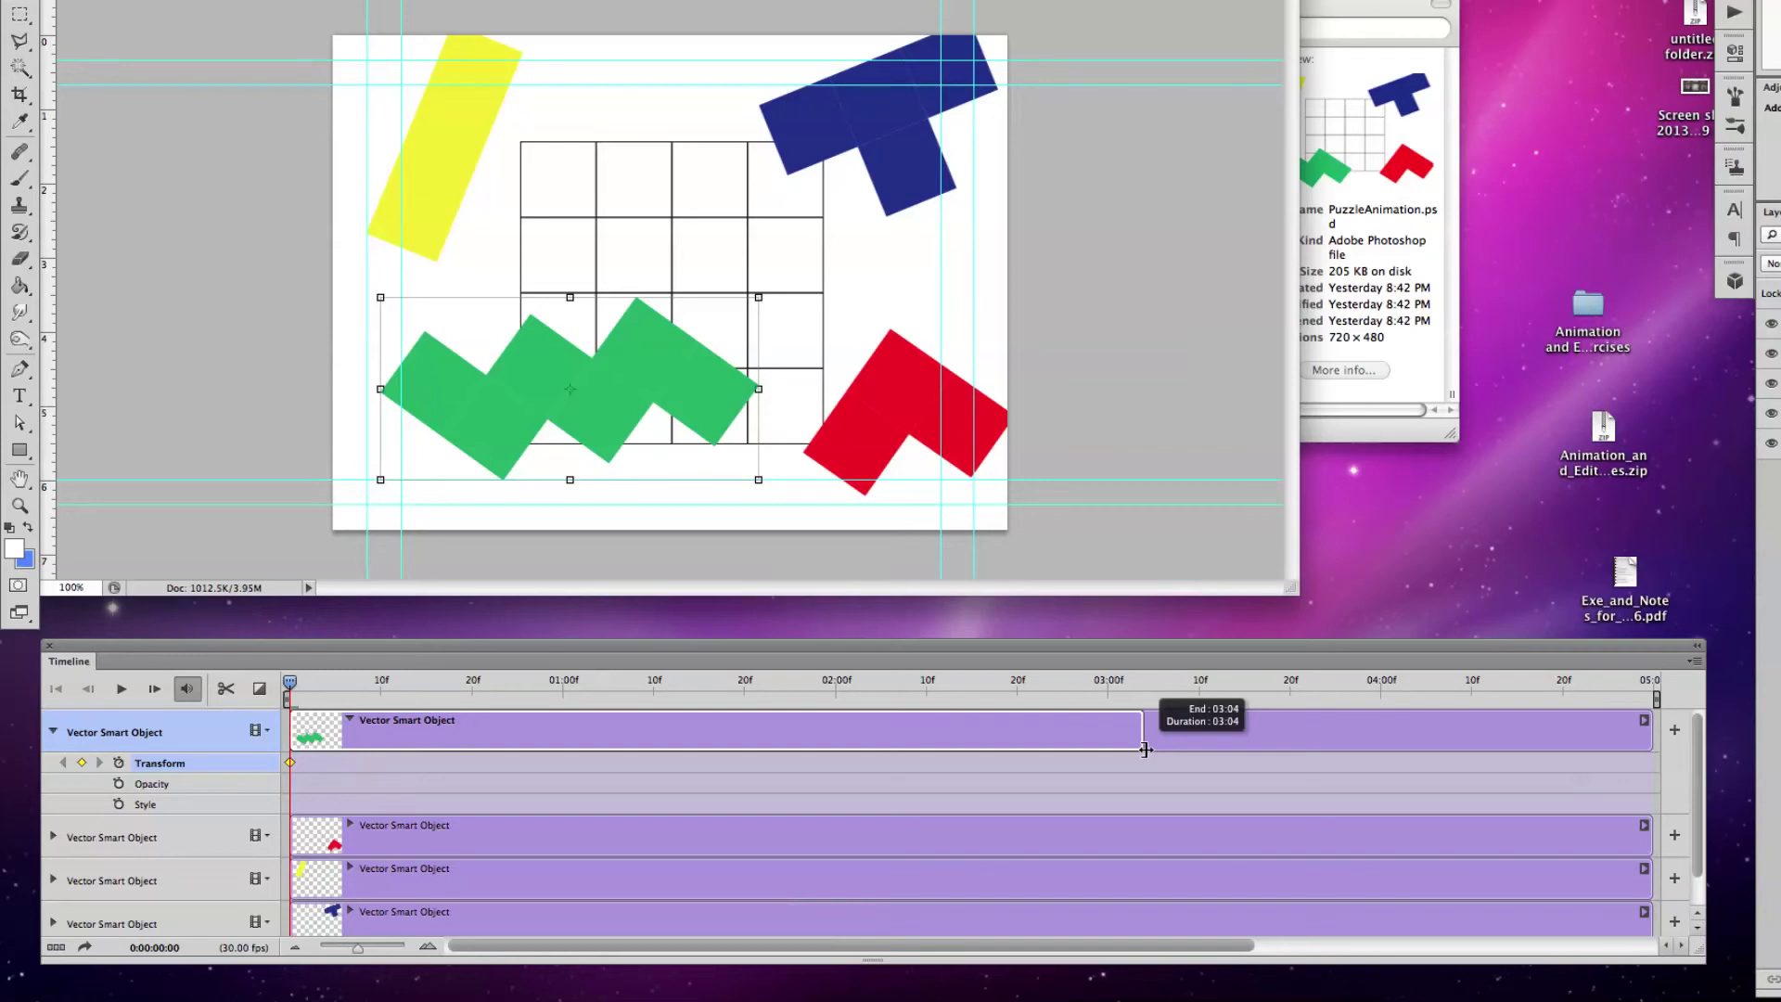
{"action": "left_click_drag", "start_coordinate": [1145, 749], "coordinate": [837, 730]}
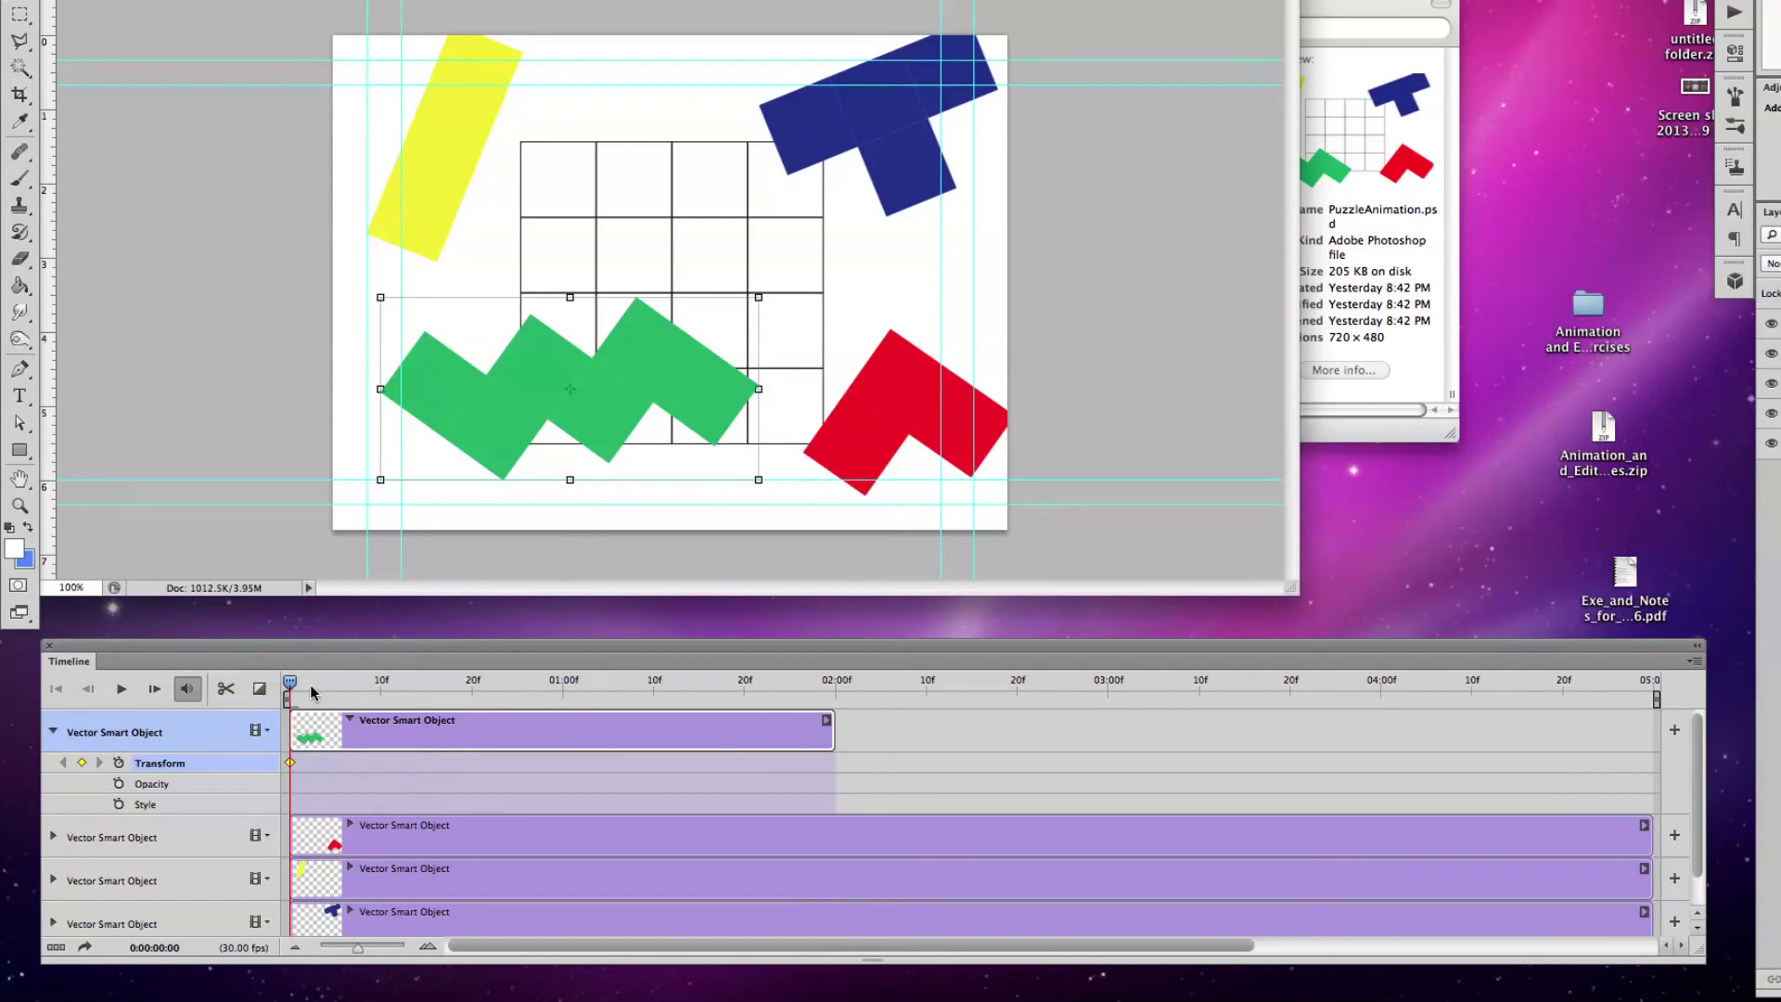
Step: At 01:29, keyframe the green piece moved and rotated so its staircase shape fits the grid squares from the lower-left corner upward
{"action": "left_click_drag", "start_coordinate": [292, 684], "coordinate": [827, 689]}
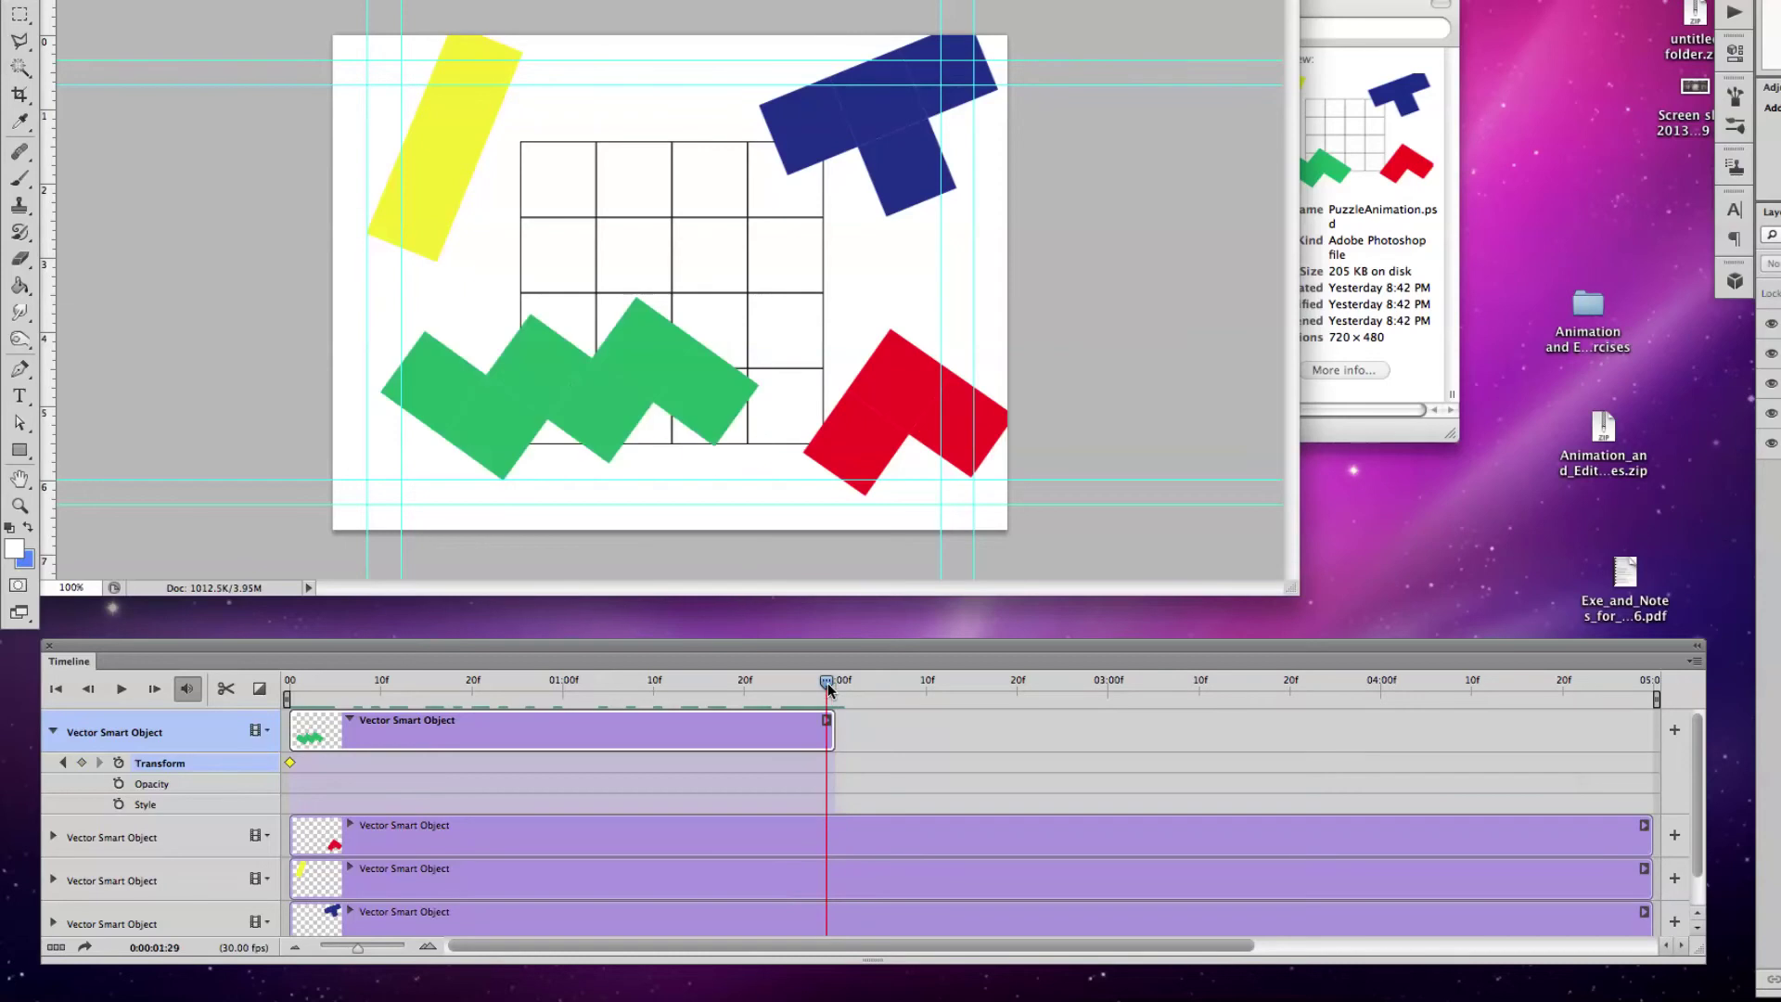
{"action": "left_click_drag", "start_coordinate": [679, 363], "coordinate": [815, 337]}
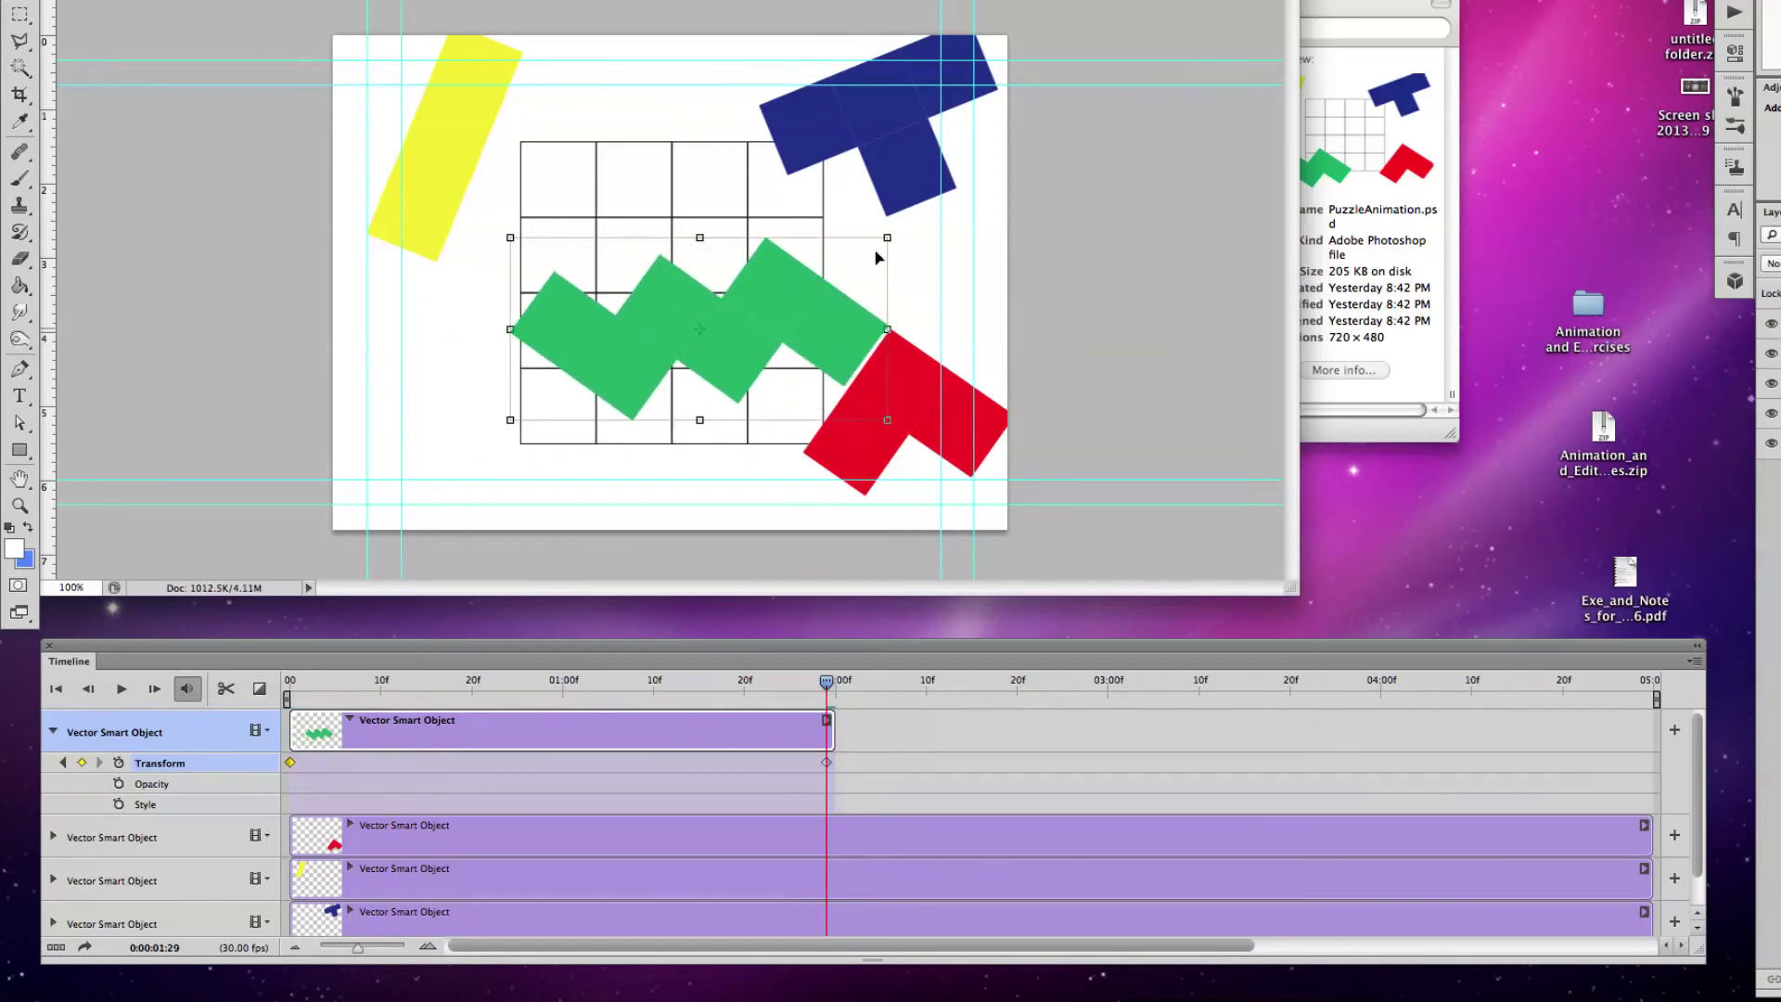
{"action": "left_click_drag", "start_coordinate": [906, 223], "coordinate": [789, 154]}
{"action": "left_click_drag", "start_coordinate": [785, 248], "coordinate": [757, 249]}
{"action": "left_click_drag", "start_coordinate": [778, 130], "coordinate": [784, 123]}
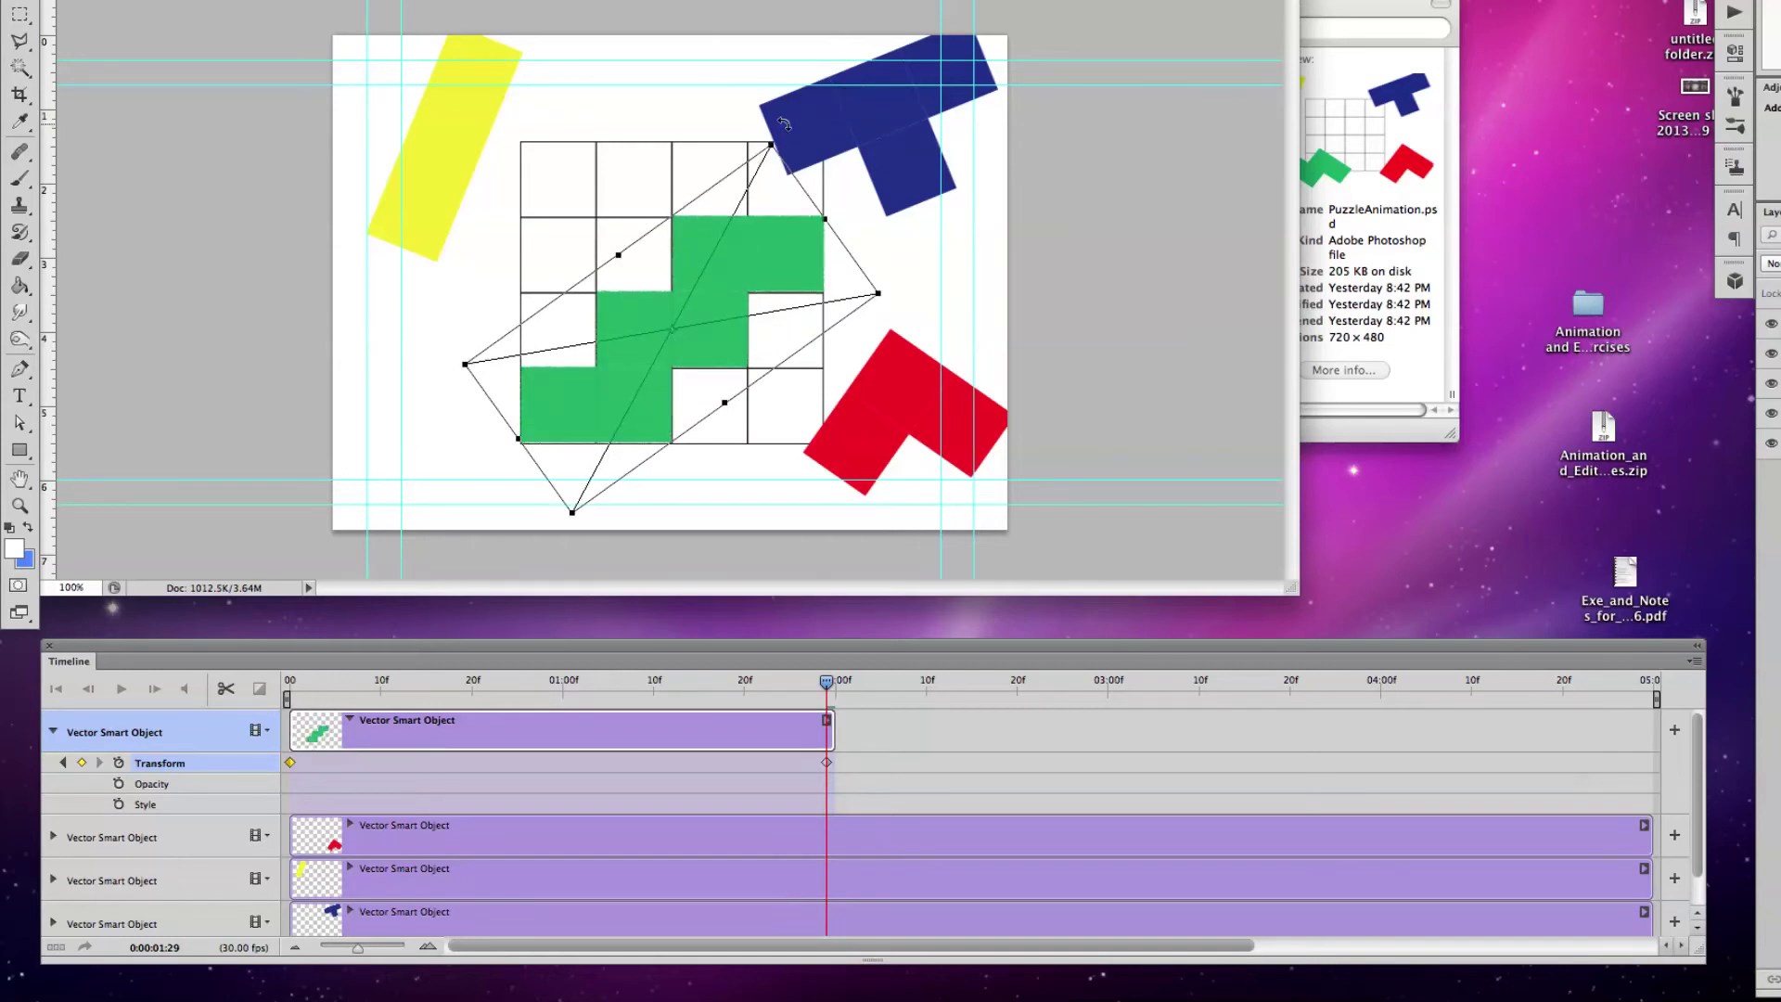
{"action": "key", "text": "Escape"}
Step: Play the green piece's animation from the timeline start until past the end of its clip
{"action": "left_click_drag", "start_coordinate": [827, 683], "coordinate": [238, 689]}
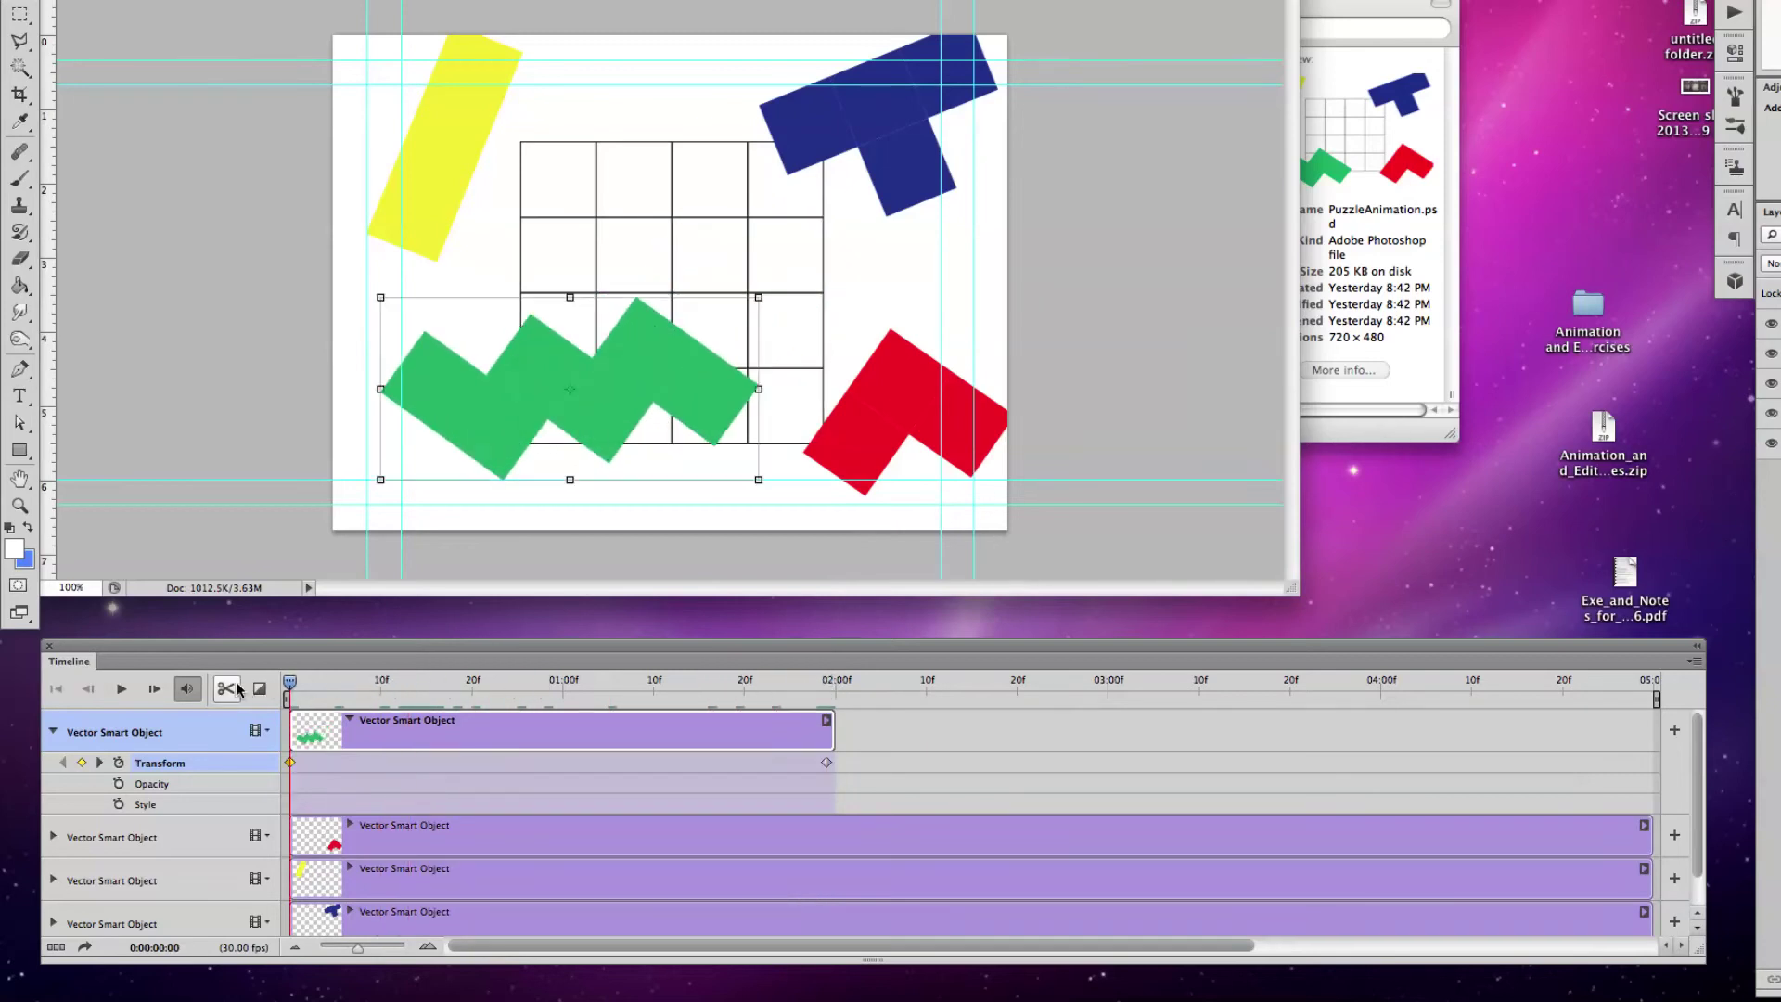
{"action": "key", "text": "space"}
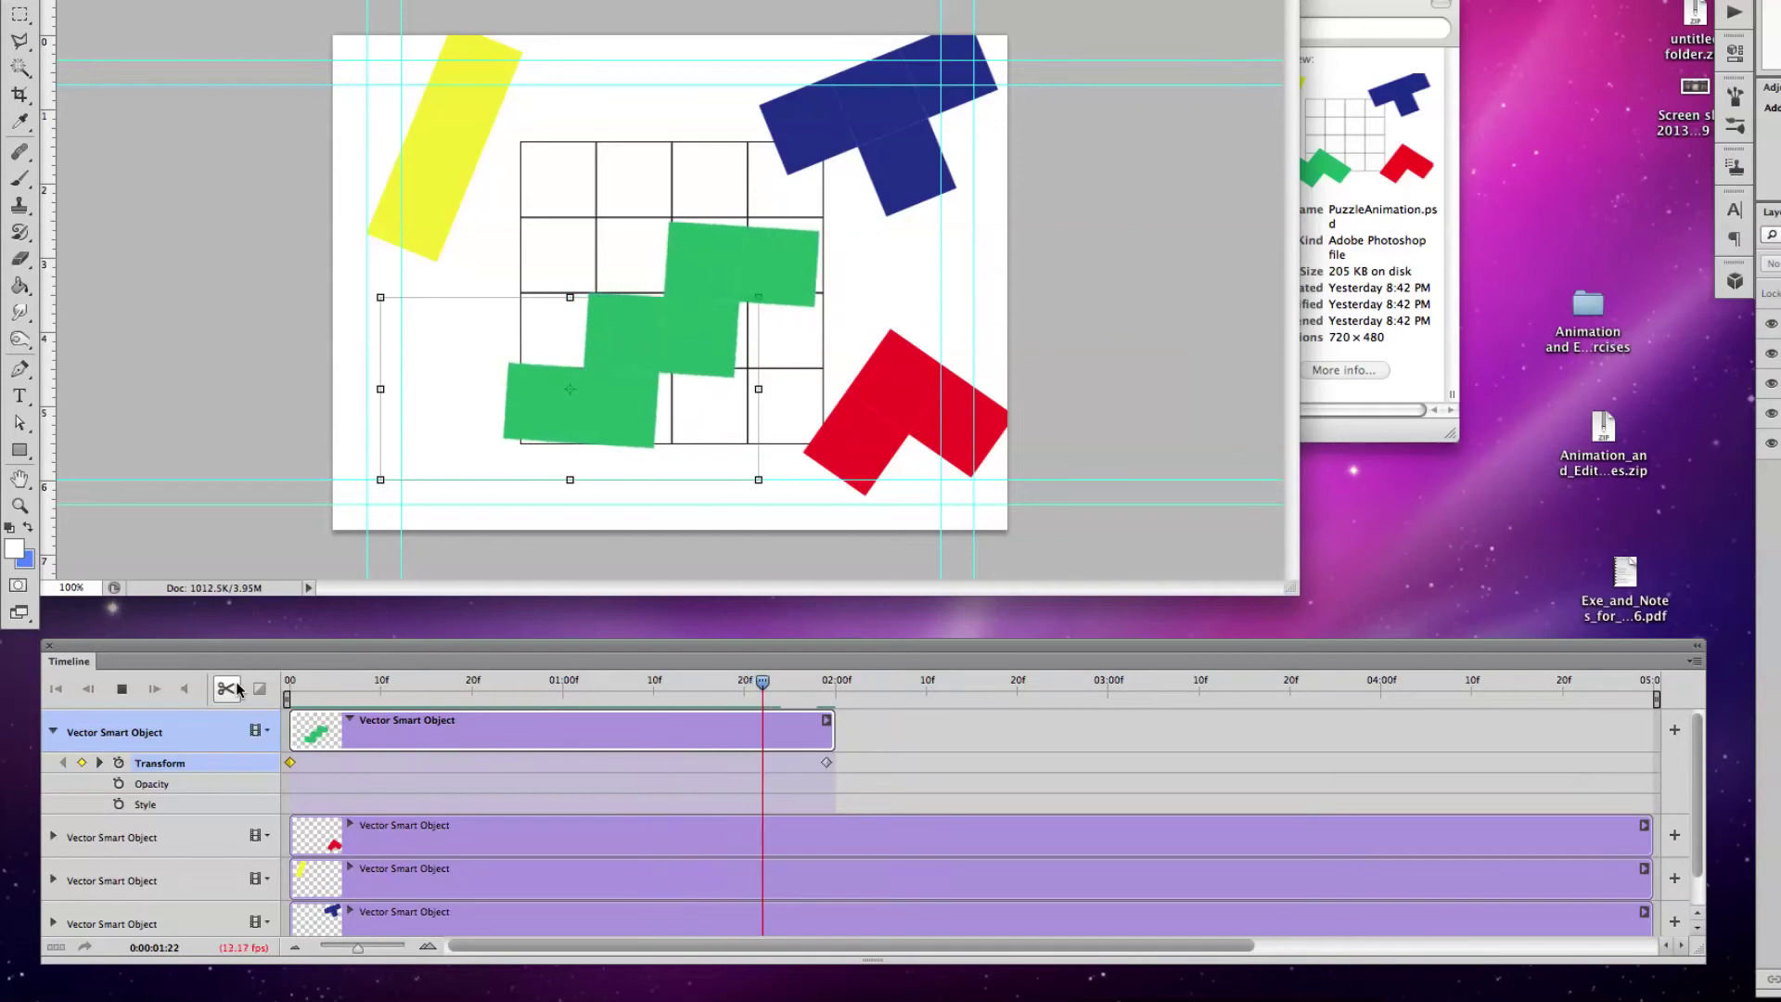
{"action": "key", "text": "space"}
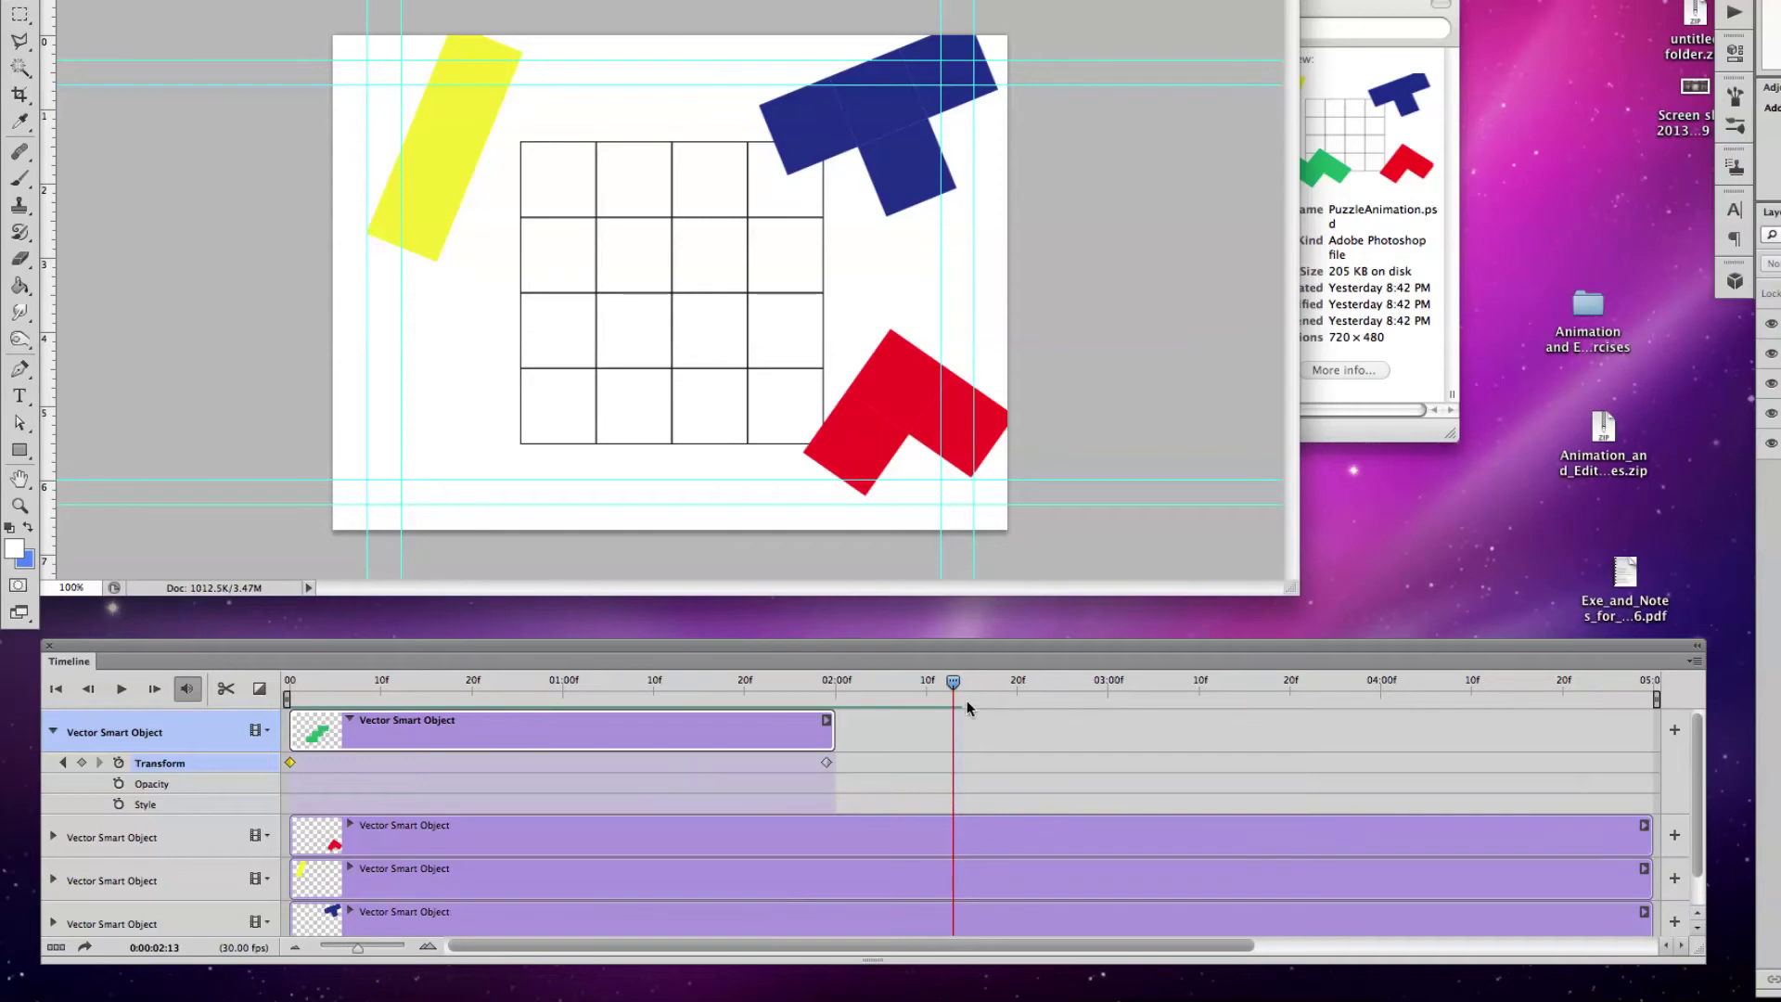
Step: Shorten the red piece's clip to end at 02:00f and enable its Transform keyframing at the timeline start
{"action": "left_click_drag", "start_coordinate": [1650, 835], "coordinate": [834, 827]}
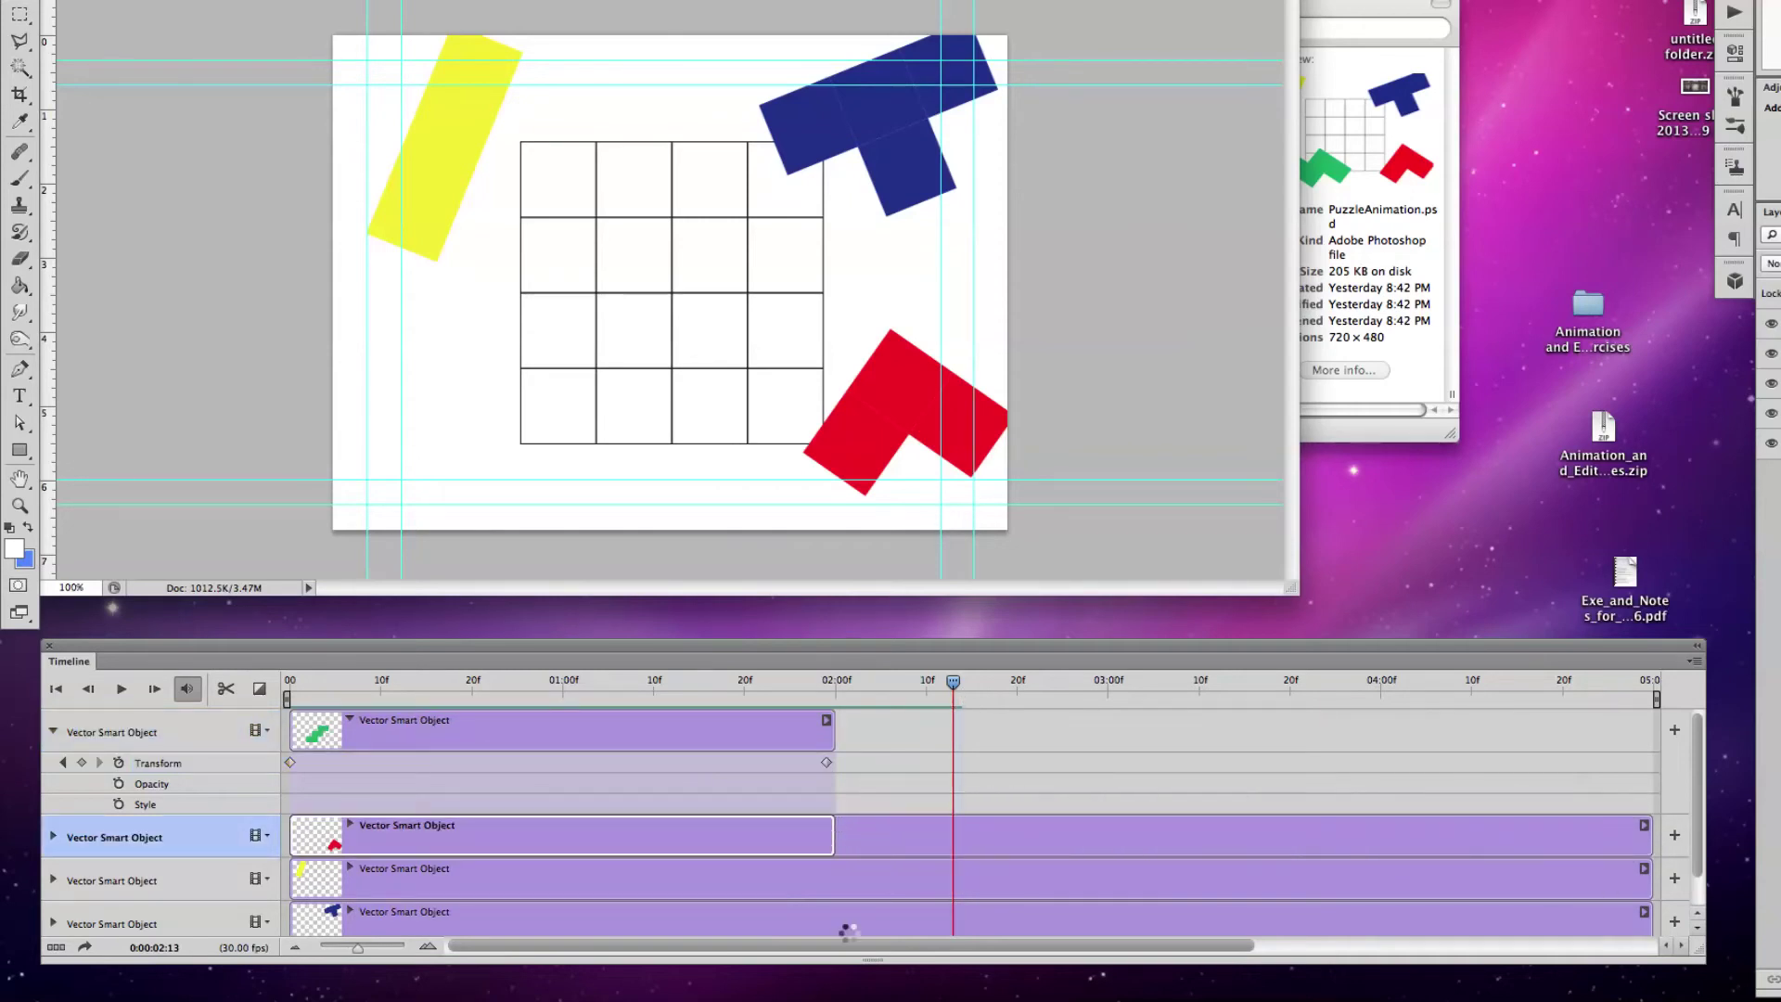
{"action": "left_click_drag", "start_coordinate": [957, 703], "coordinate": [290, 703]}
{"action": "left_click", "coordinate": [52, 838]}
{"action": "left_click", "coordinate": [119, 869]}
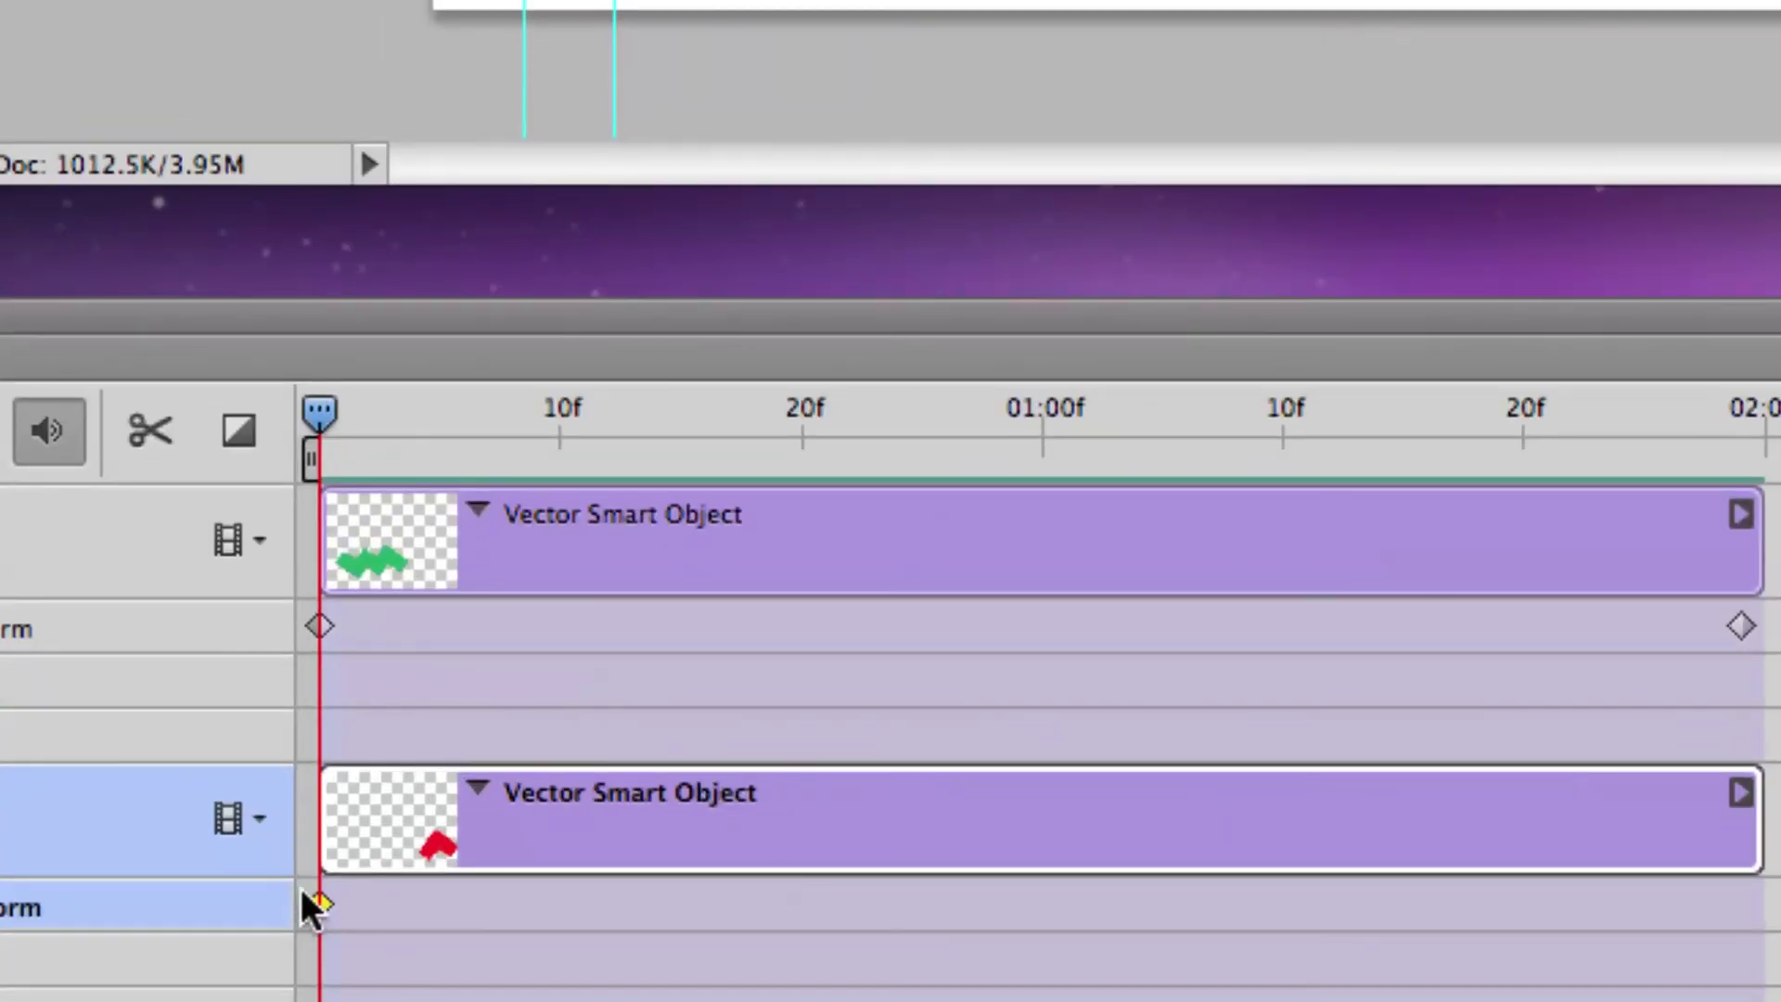
Step: At 01:29, move the red piece into the grid and rotate it towards the empty squares in the lower-right corner
{"action": "left_click_drag", "start_coordinate": [323, 419], "coordinate": [1769, 443]}
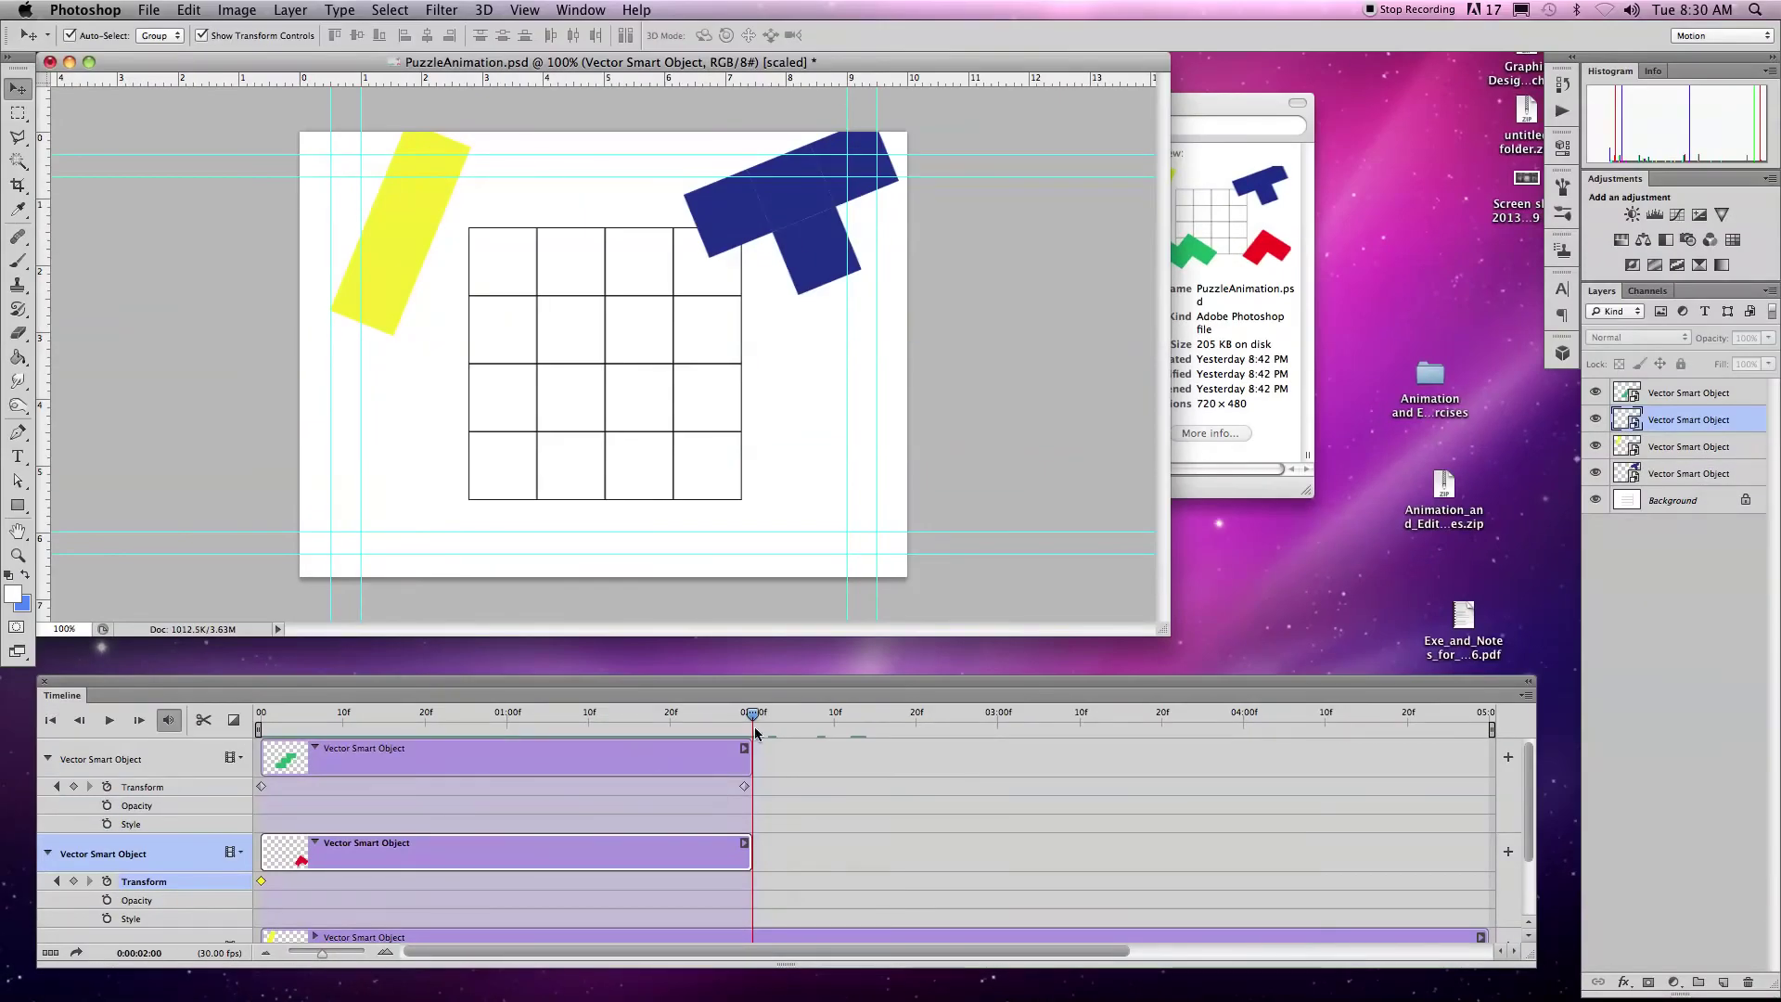
{"action": "left_click_drag", "start_coordinate": [756, 733], "coordinate": [745, 728]}
{"action": "left_click_drag", "start_coordinate": [854, 498], "coordinate": [588, 319]}
{"action": "left_click_drag", "start_coordinate": [648, 228], "coordinate": [679, 295]}
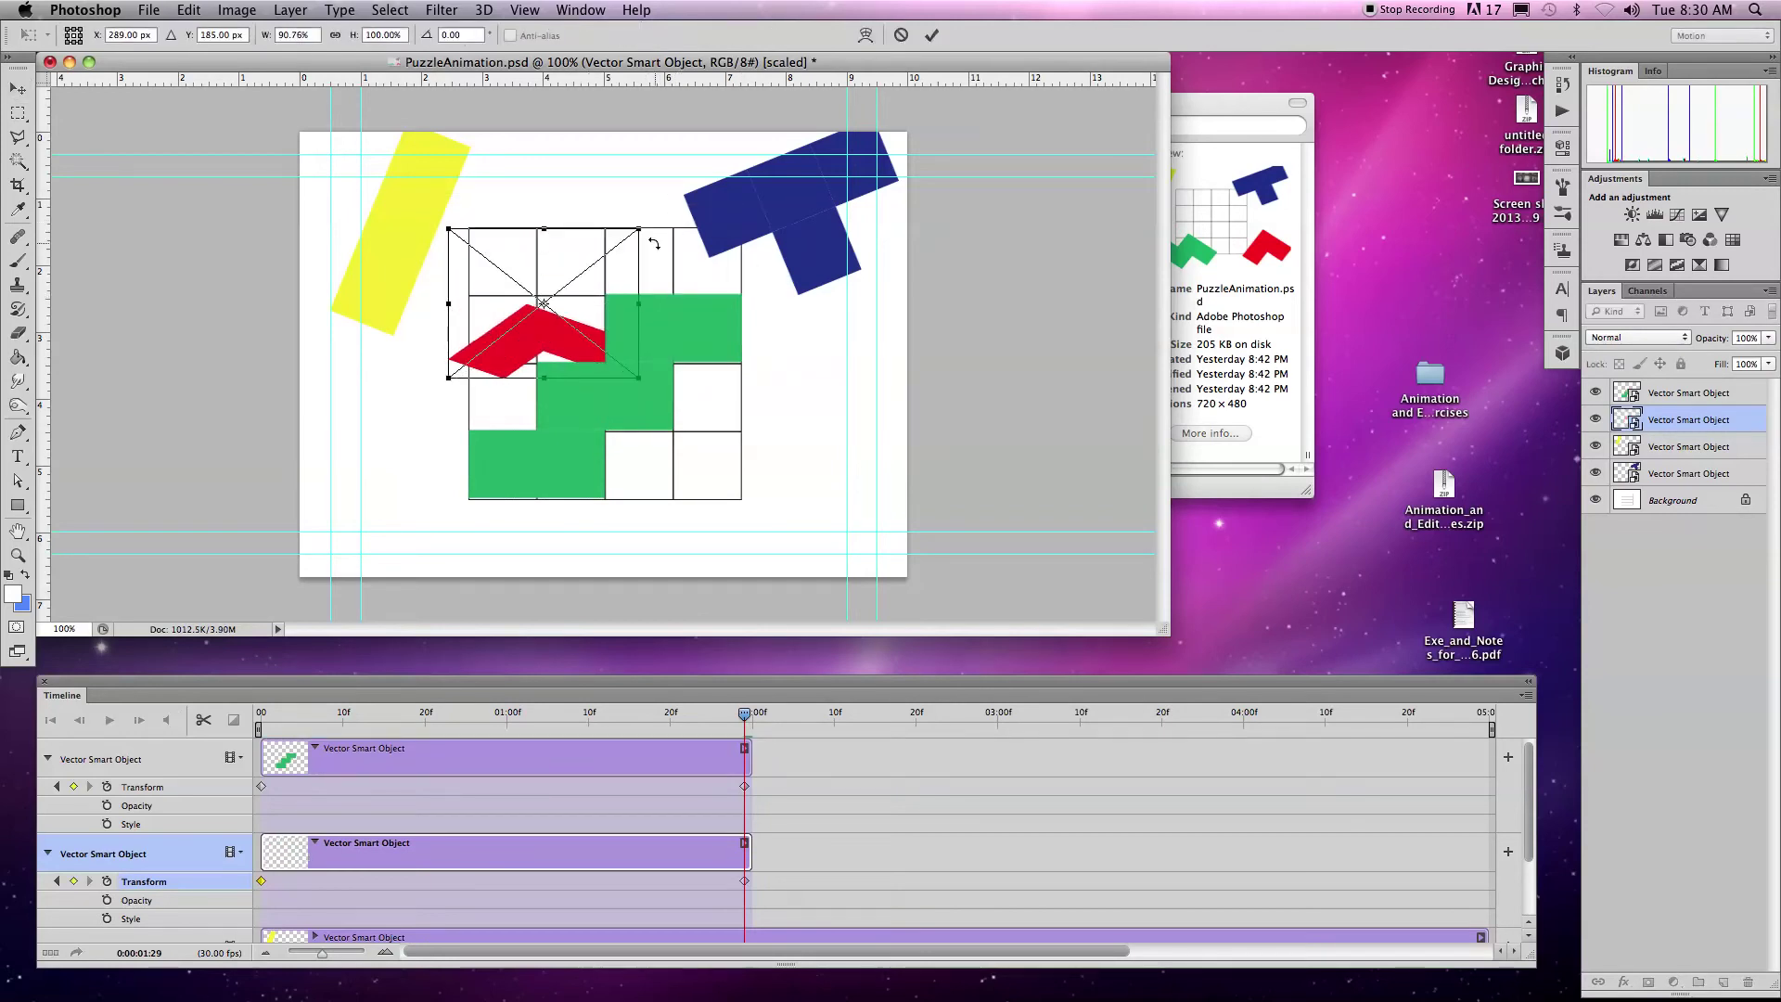
{"action": "key", "text": "ctrl+z"}
{"action": "left_click_drag", "start_coordinate": [652, 216], "coordinate": [516, 404]}
{"action": "left_click_drag", "start_coordinate": [576, 332], "coordinate": [711, 468]}
Step: Fine-tune the red piece's rotation to about 144.56° and nudge it down to fill the grid's lower-right squares, applying the transform
{"action": "left_click_drag", "start_coordinate": [820, 444], "coordinate": [819, 447]}
{"action": "key", "text": "Down"}
{"action": "key", "text": "Down"}
{"action": "key", "text": "Down"}
{"action": "key", "text": "Down"}
{"action": "key", "text": "Down"}
{"action": "key", "text": "Down"}
{"action": "key", "text": "Down"}
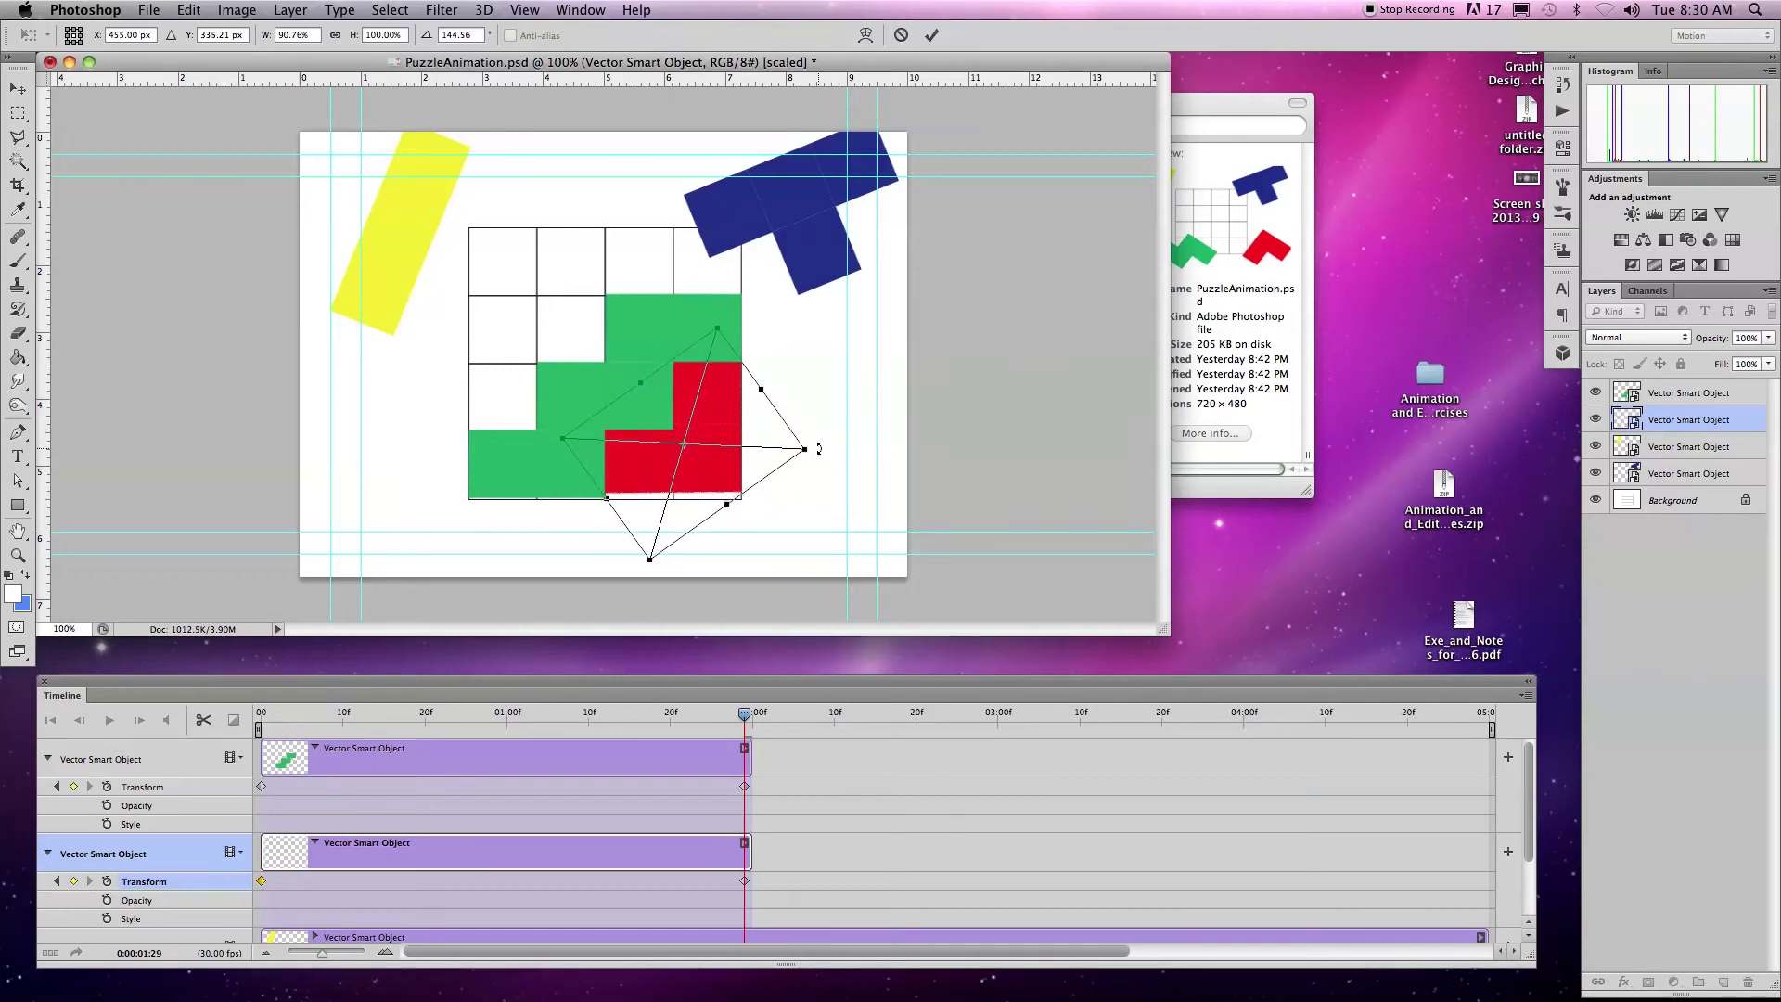
{"action": "key", "text": "Return"}
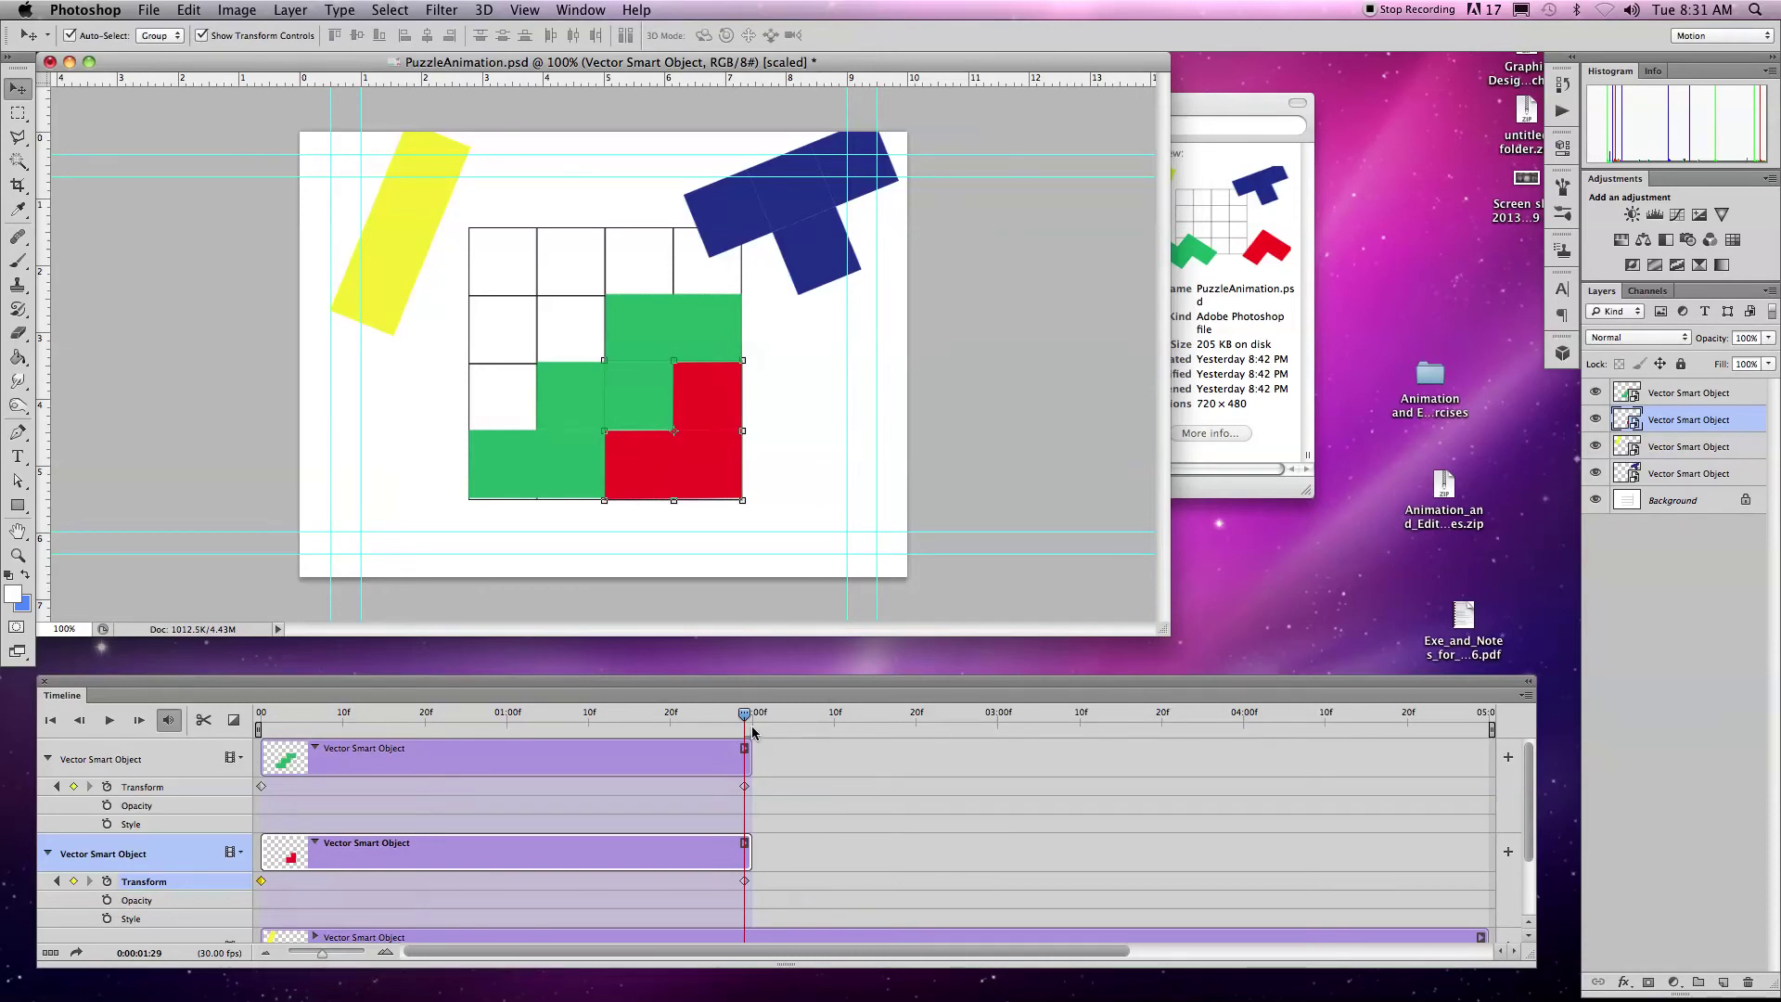
Step: Play the green and red pieces' animation from the timeline start until past 02:00f
{"action": "left_click_drag", "start_coordinate": [745, 717], "coordinate": [261, 714]}
{"action": "key", "text": "space"}
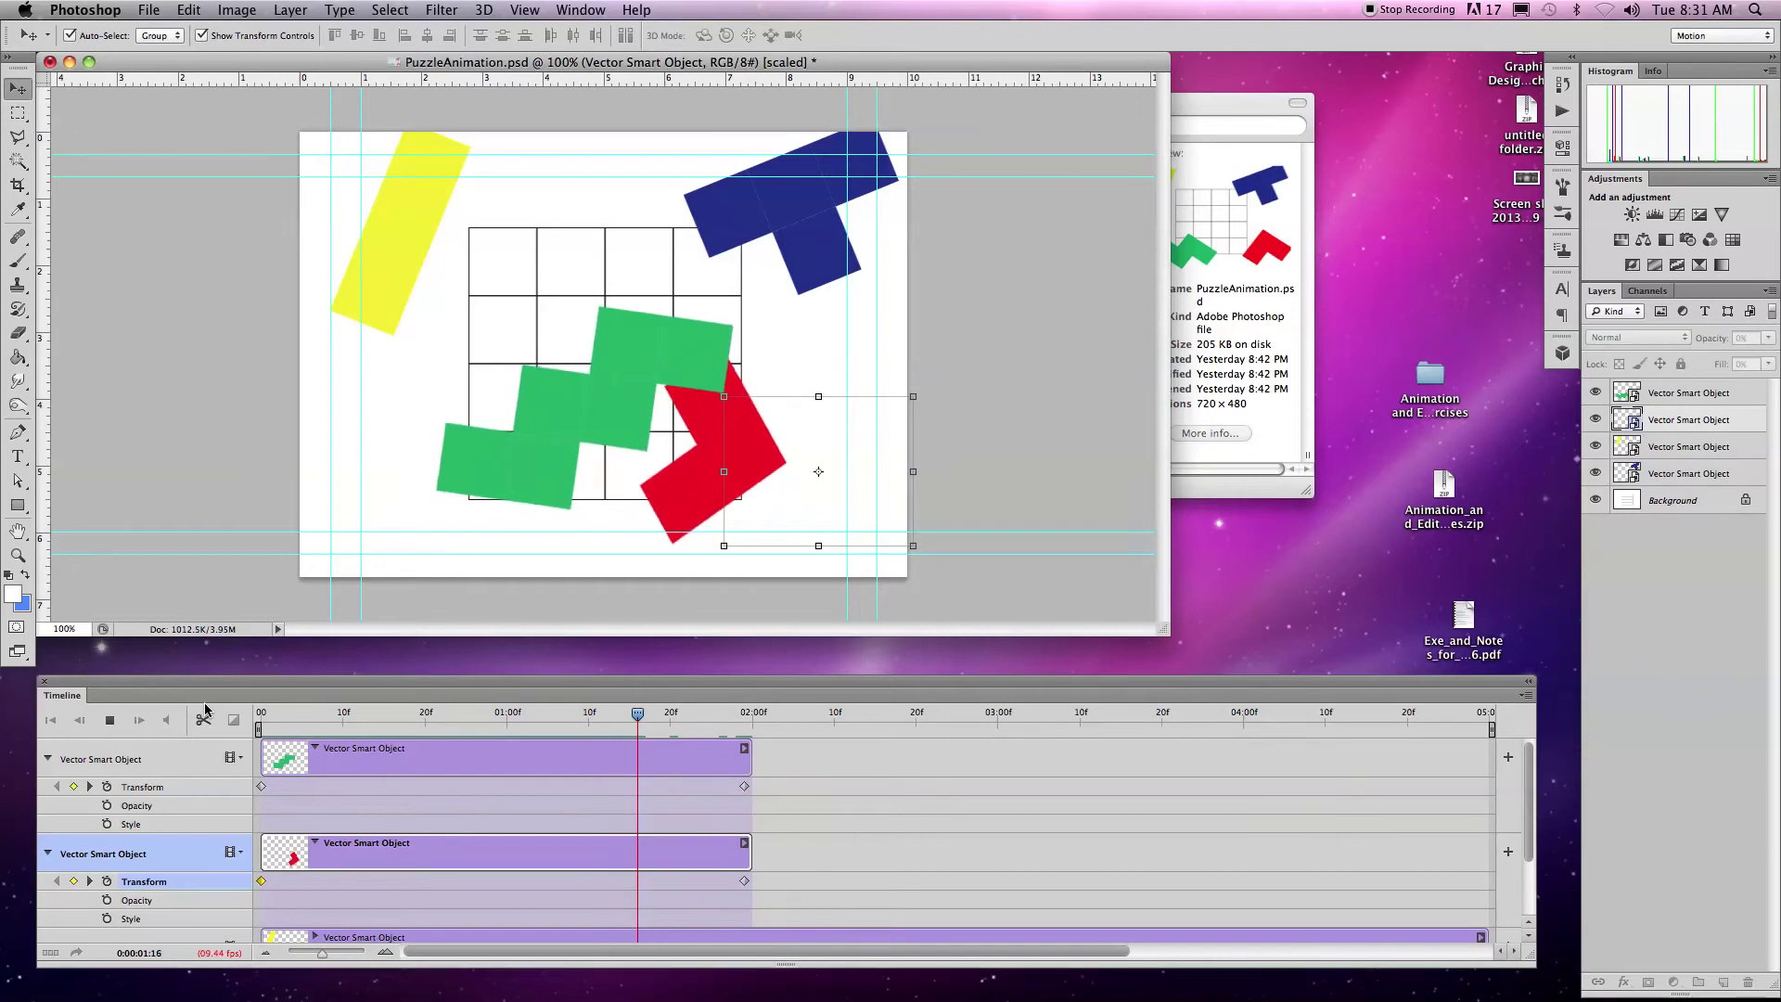
{"action": "key", "text": "space"}
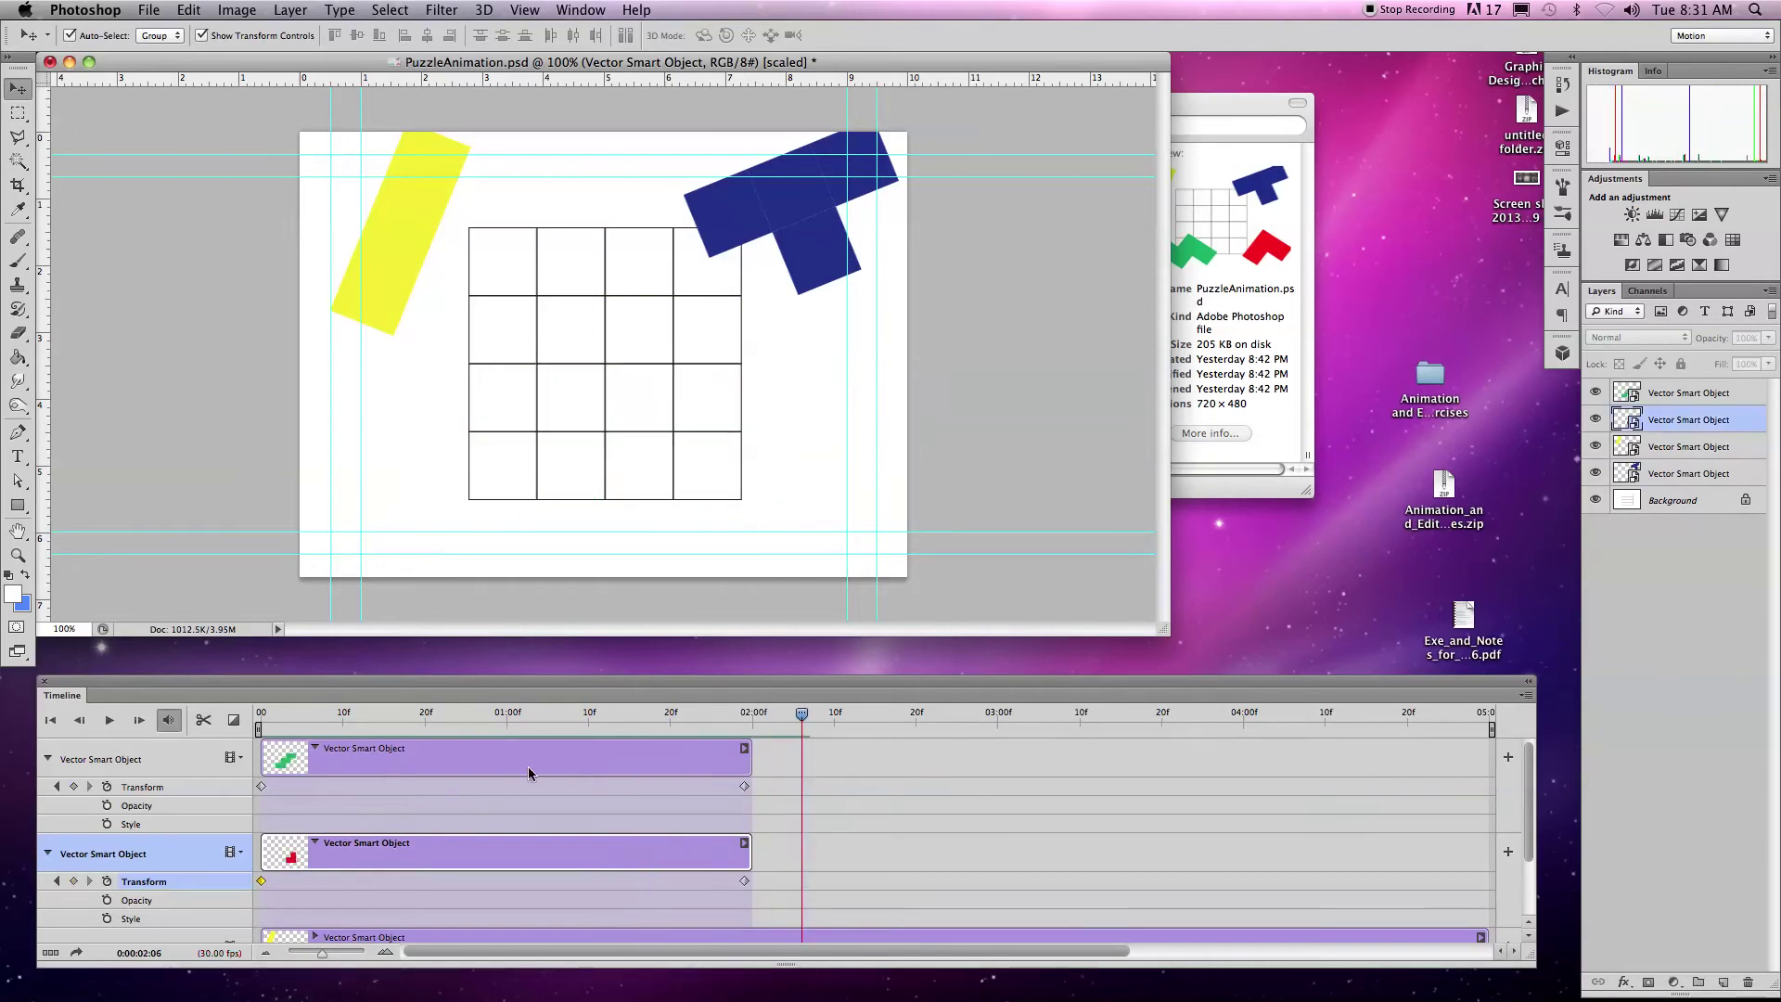
Step: Shift the red piece's clip to start at 02:00f, and play the sequence from the timeline start
{"action": "left_click_drag", "start_coordinate": [343, 858], "coordinate": [828, 858]}
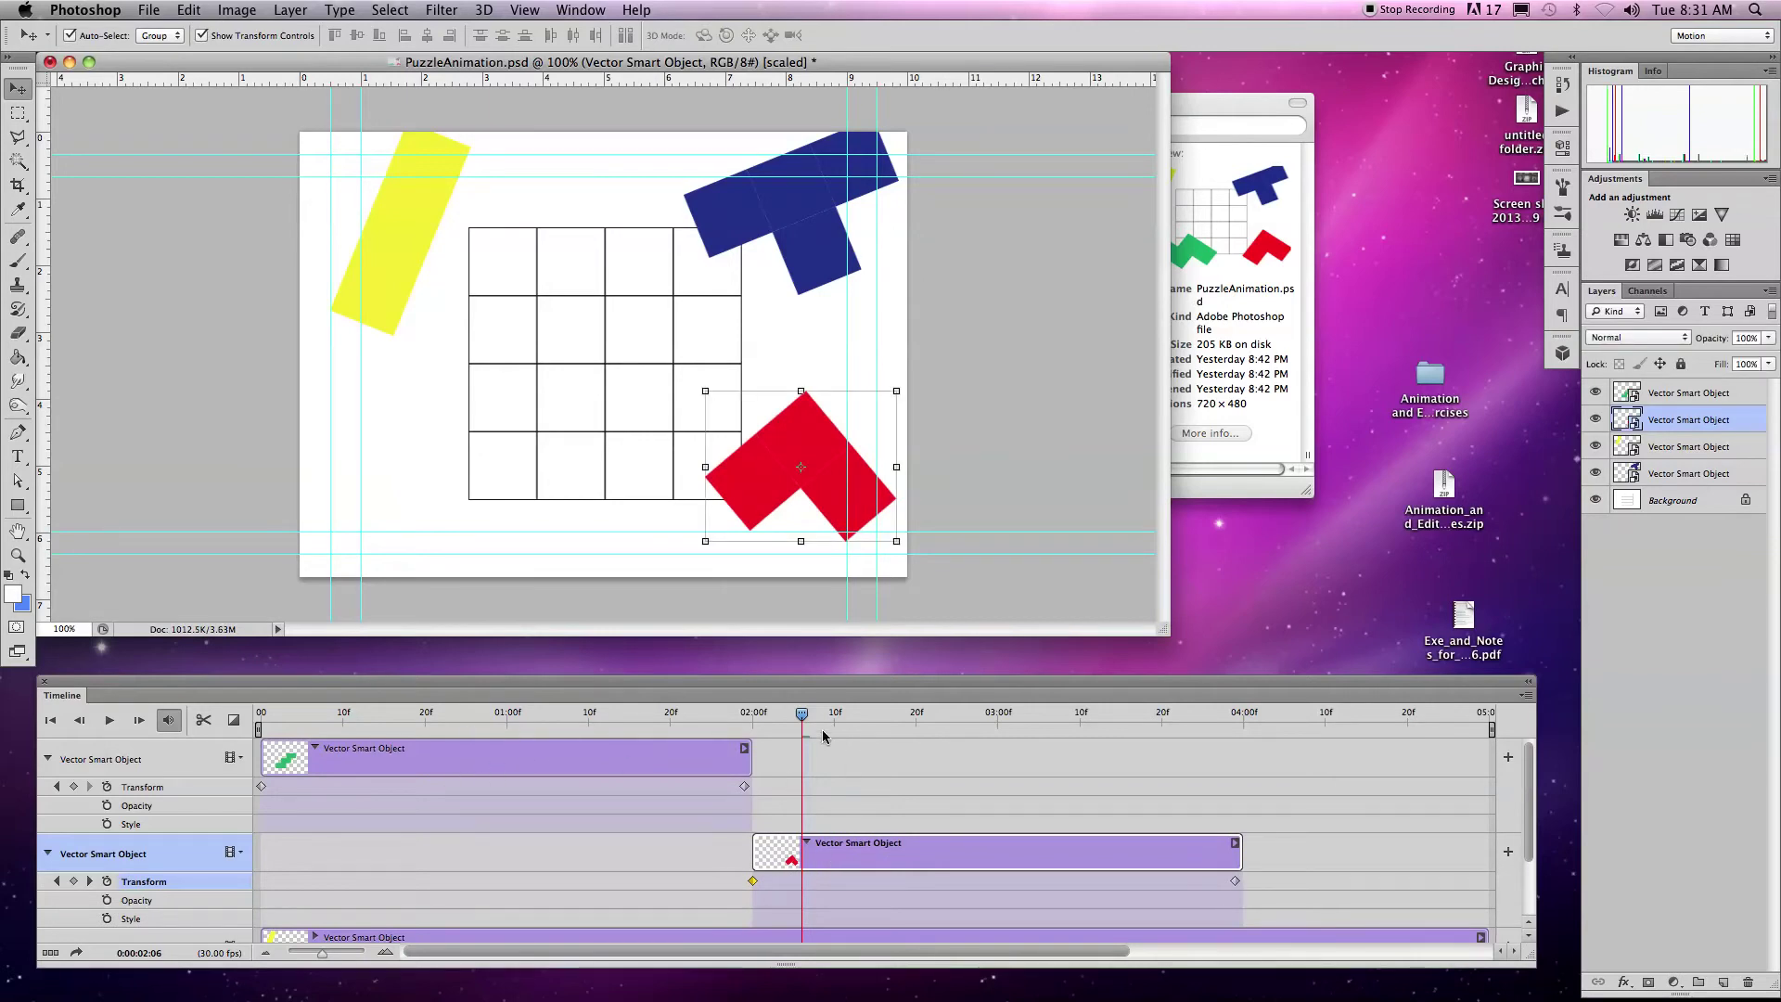
{"action": "left_click_drag", "start_coordinate": [804, 721], "coordinate": [262, 721]}
{"action": "key", "text": "space"}
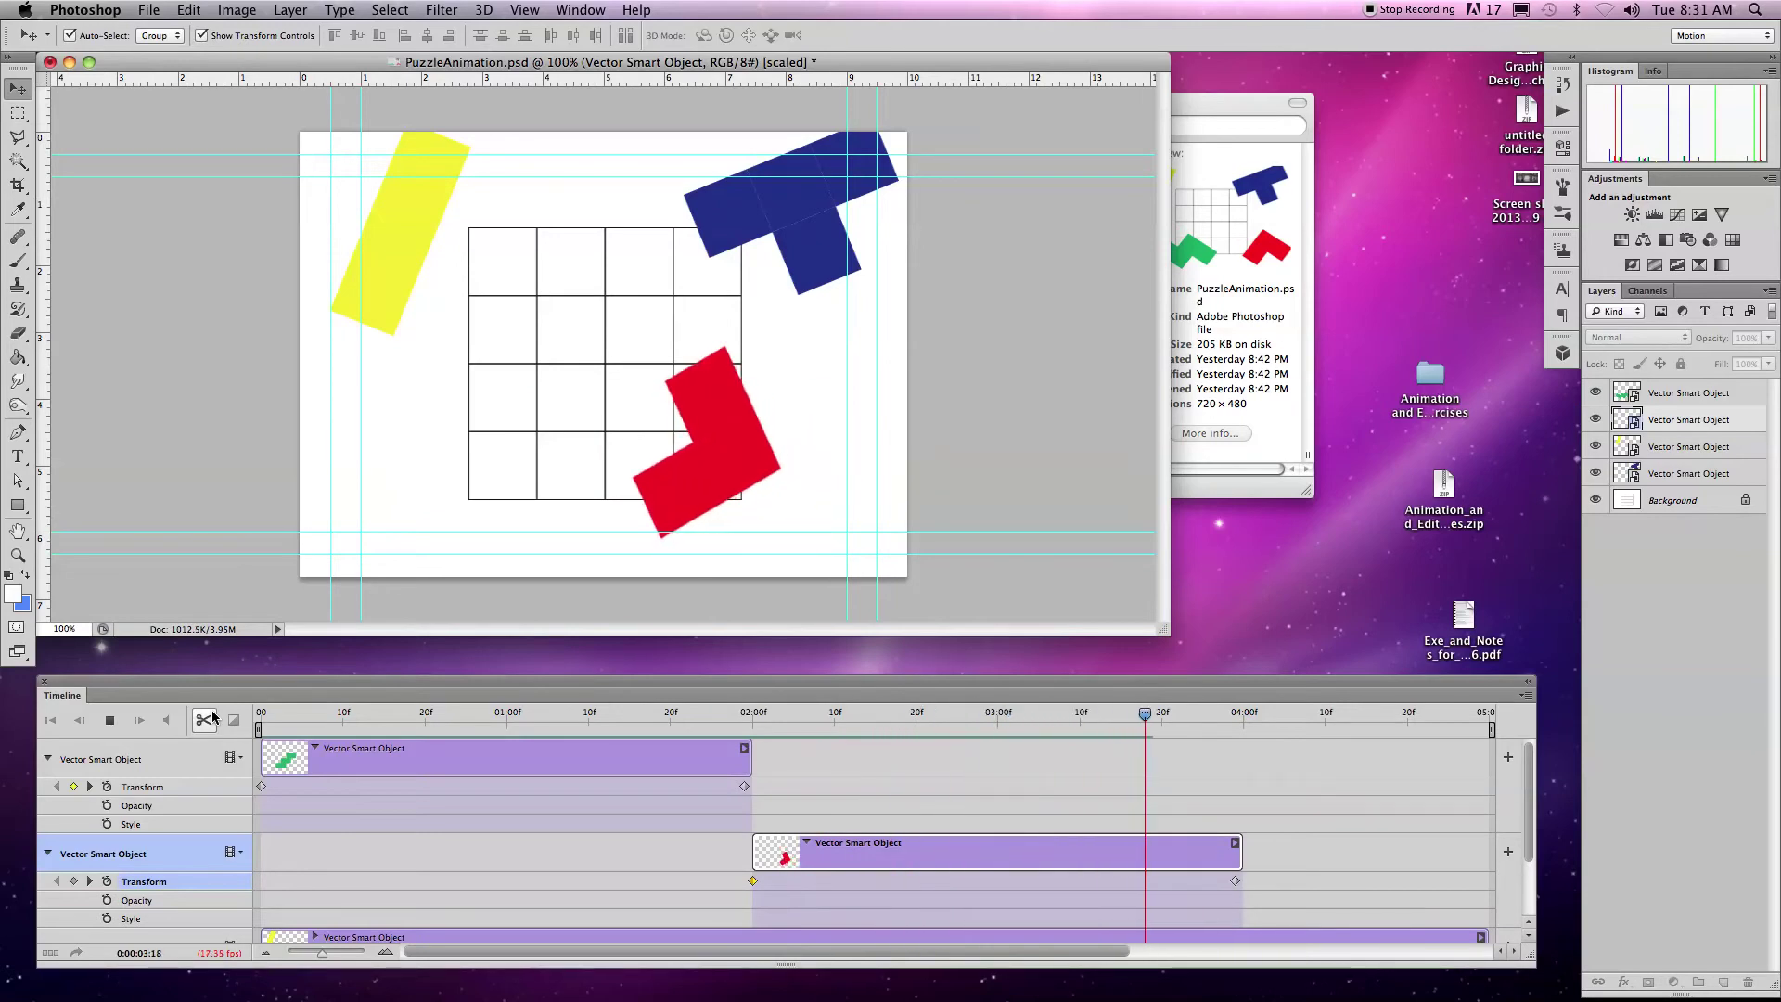
{"action": "key", "text": "space"}
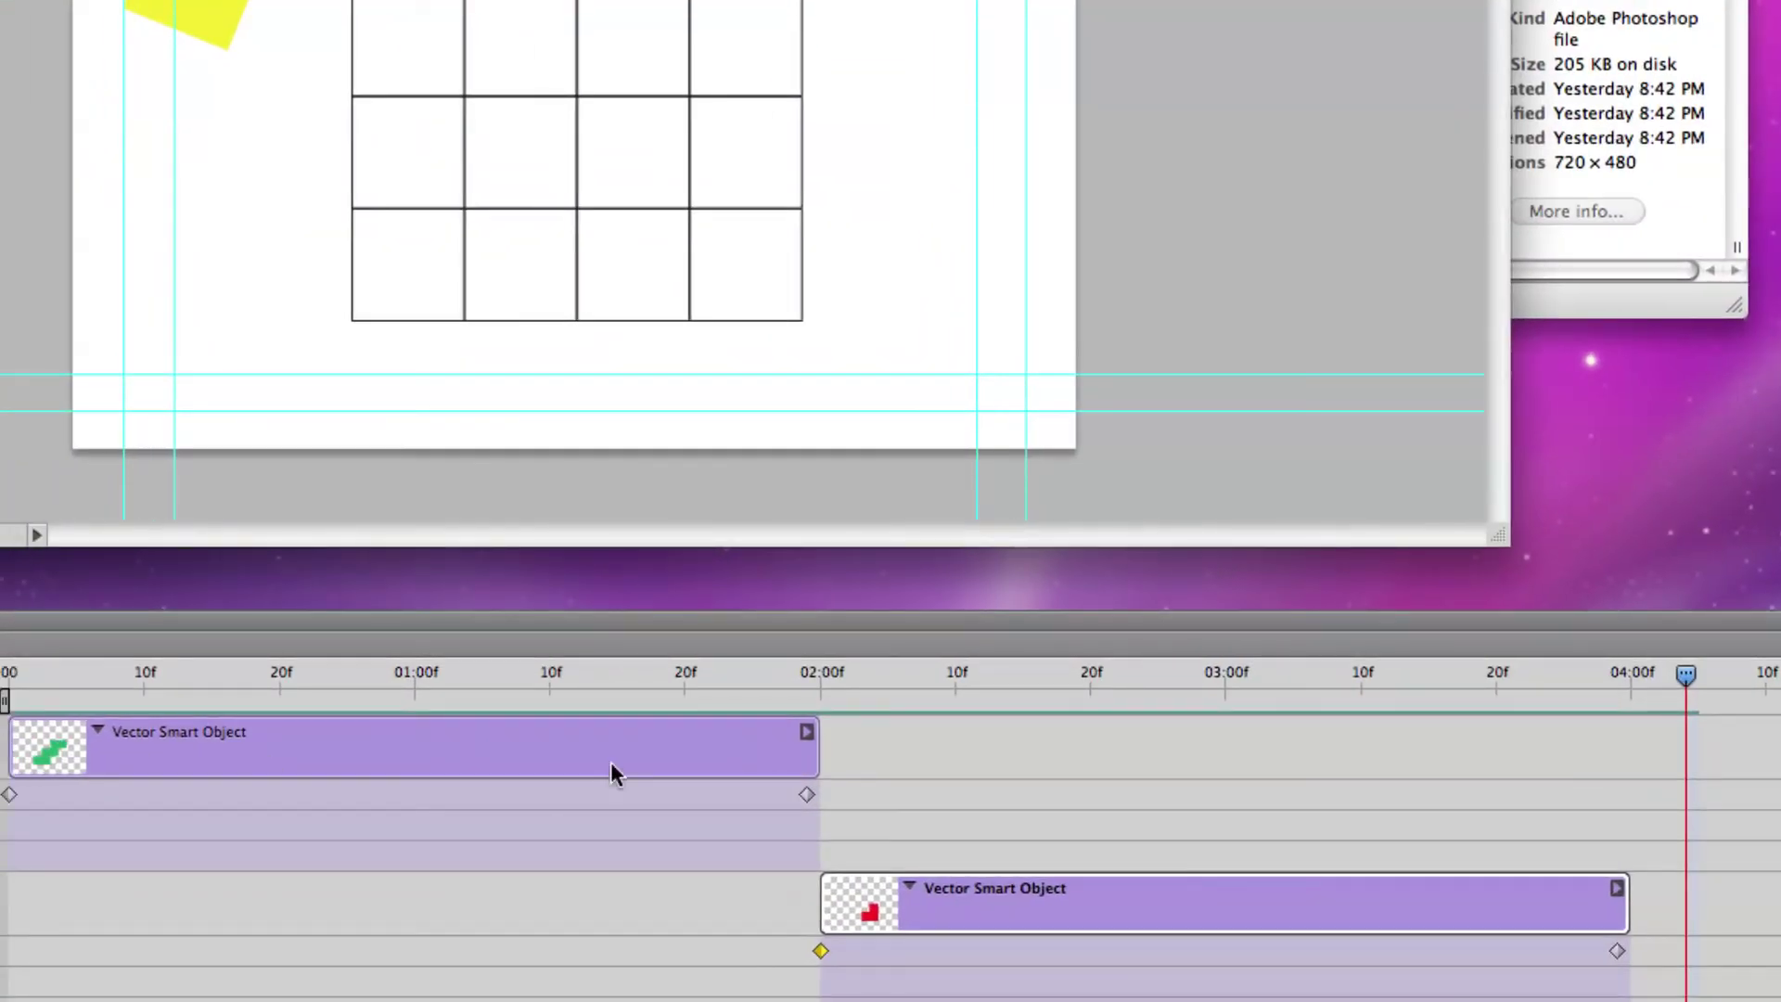
Step: Extend the green clip's end to 04:00f and the red clip's start back to 00, and preview the animation
{"action": "left_click_drag", "start_coordinate": [812, 755], "coordinate": [1603, 746]}
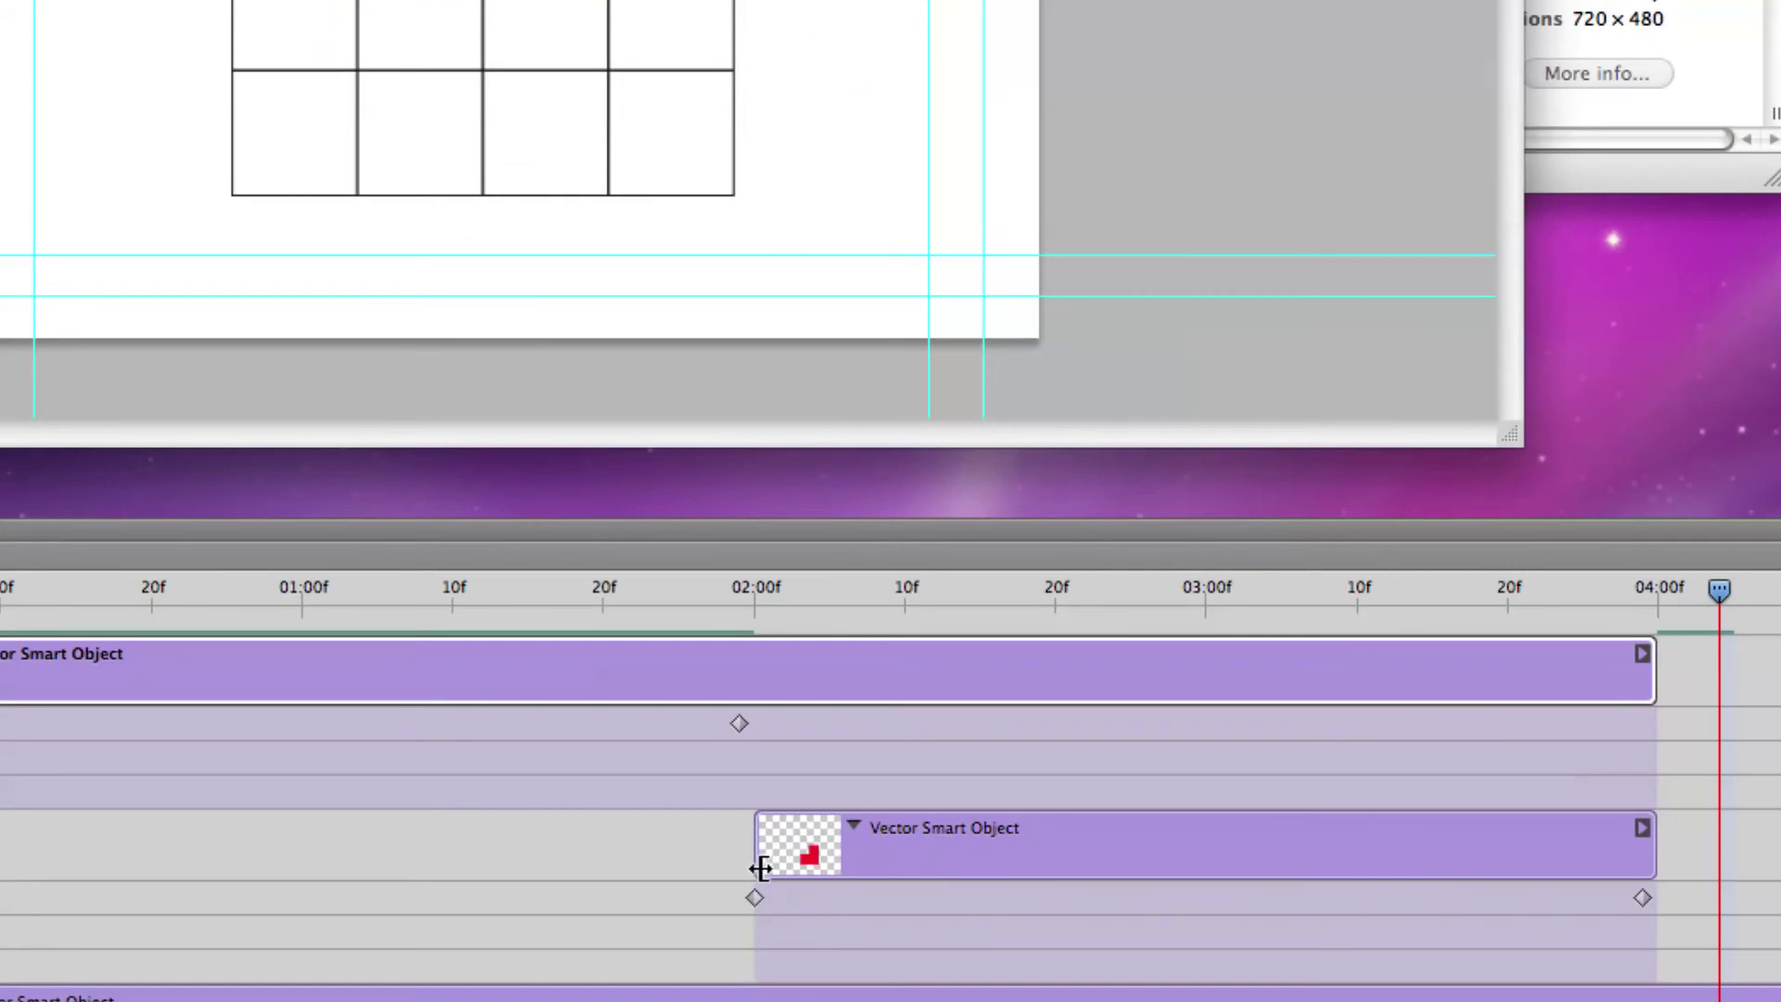
{"action": "left_click_drag", "start_coordinate": [756, 862], "coordinate": [0, 835]}
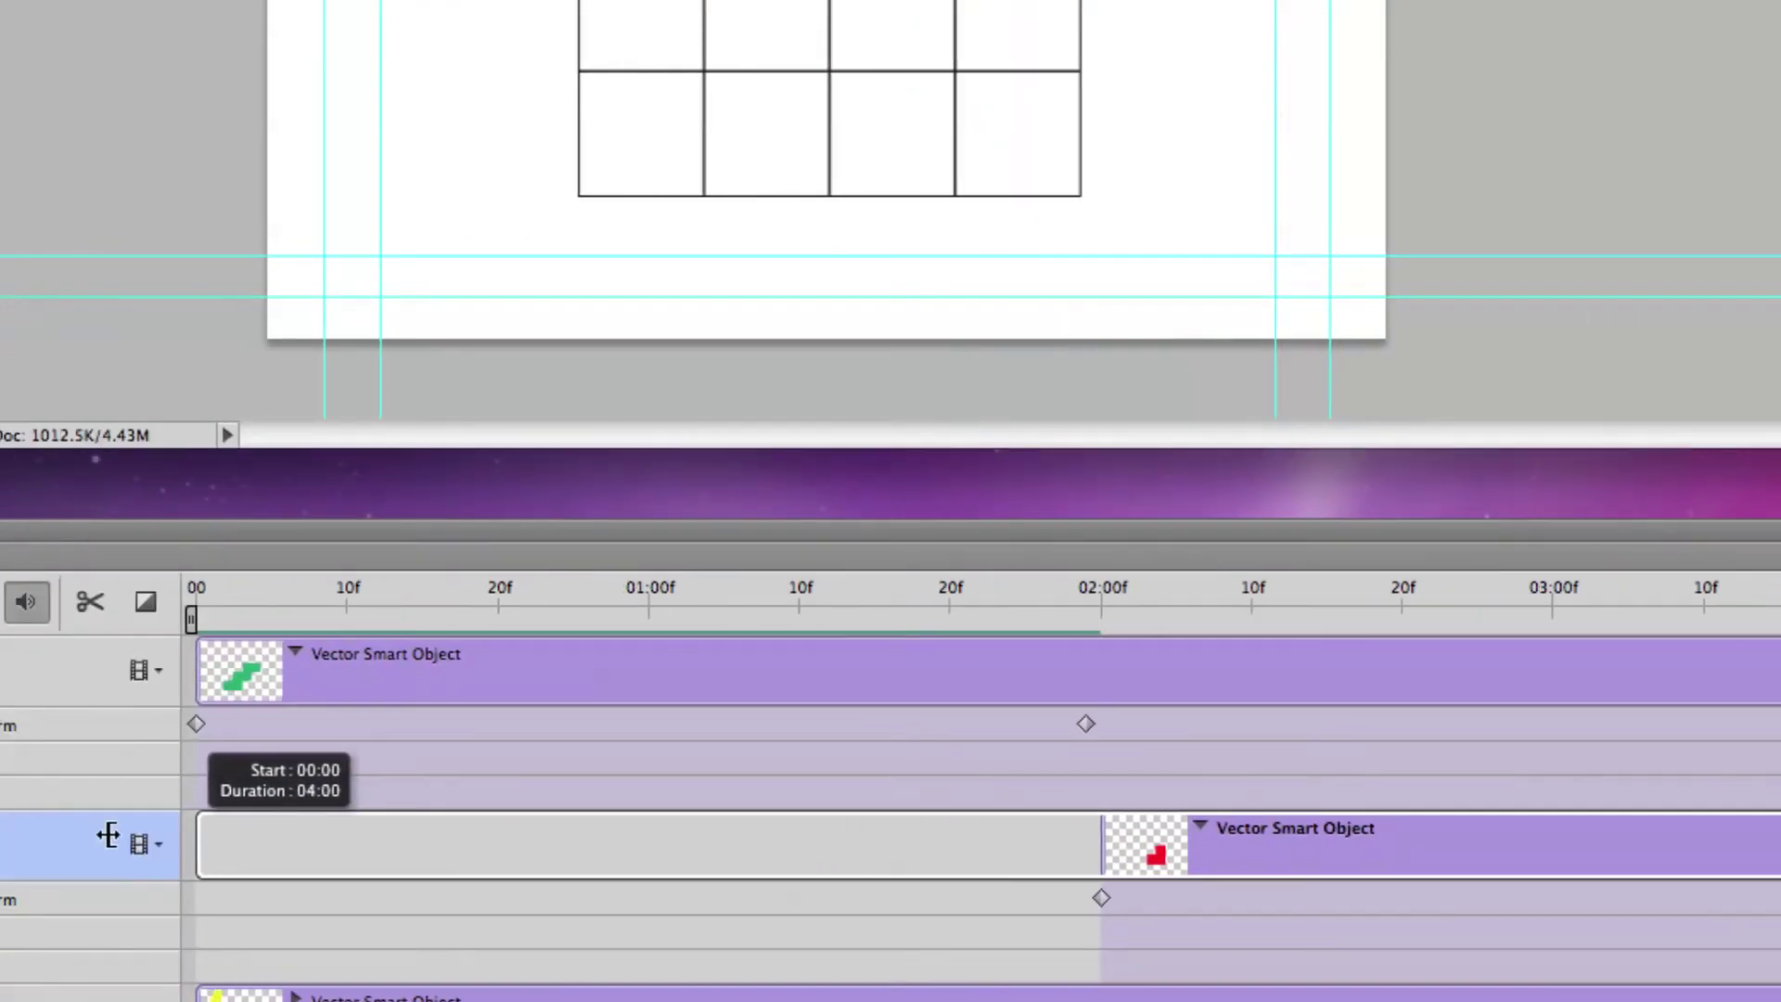
{"action": "left_click_drag", "start_coordinate": [108, 835], "coordinate": [170, 838]}
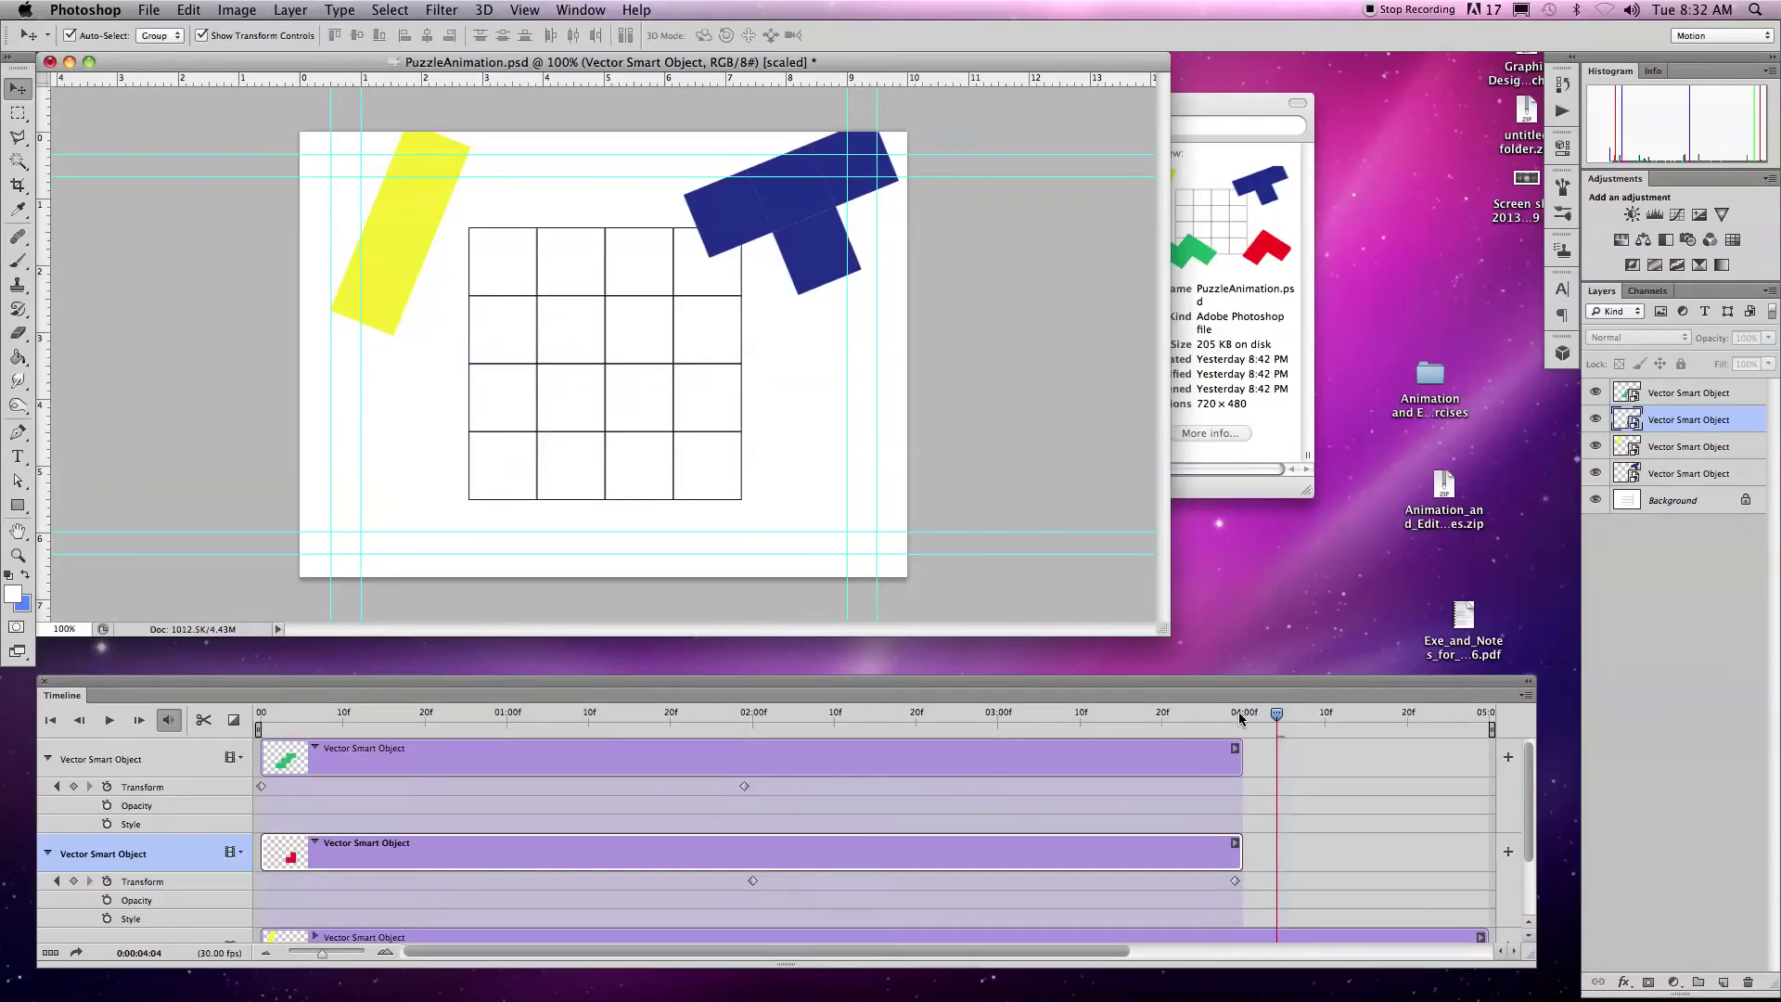
{"action": "key", "text": "space"}
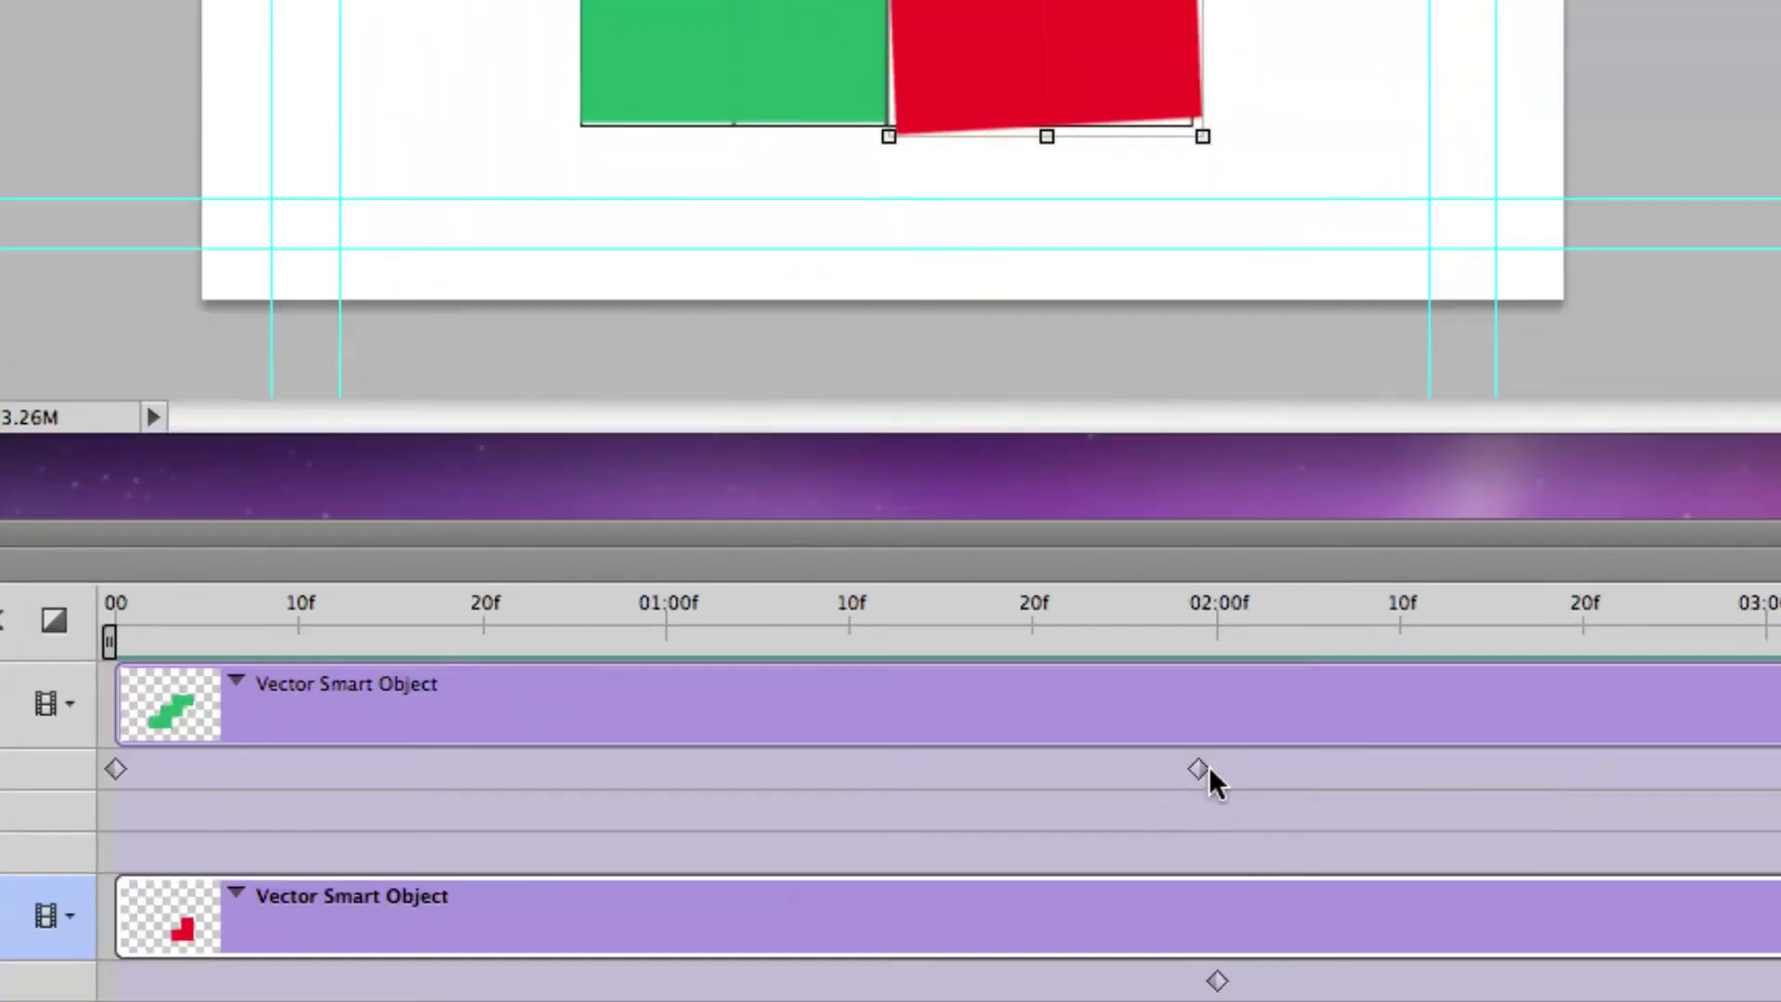
Step: Move the green piece's ending Transform keyframe to 20f and play the animation from the timeline start
{"action": "left_click_drag", "start_coordinate": [1202, 765], "coordinate": [479, 768]}
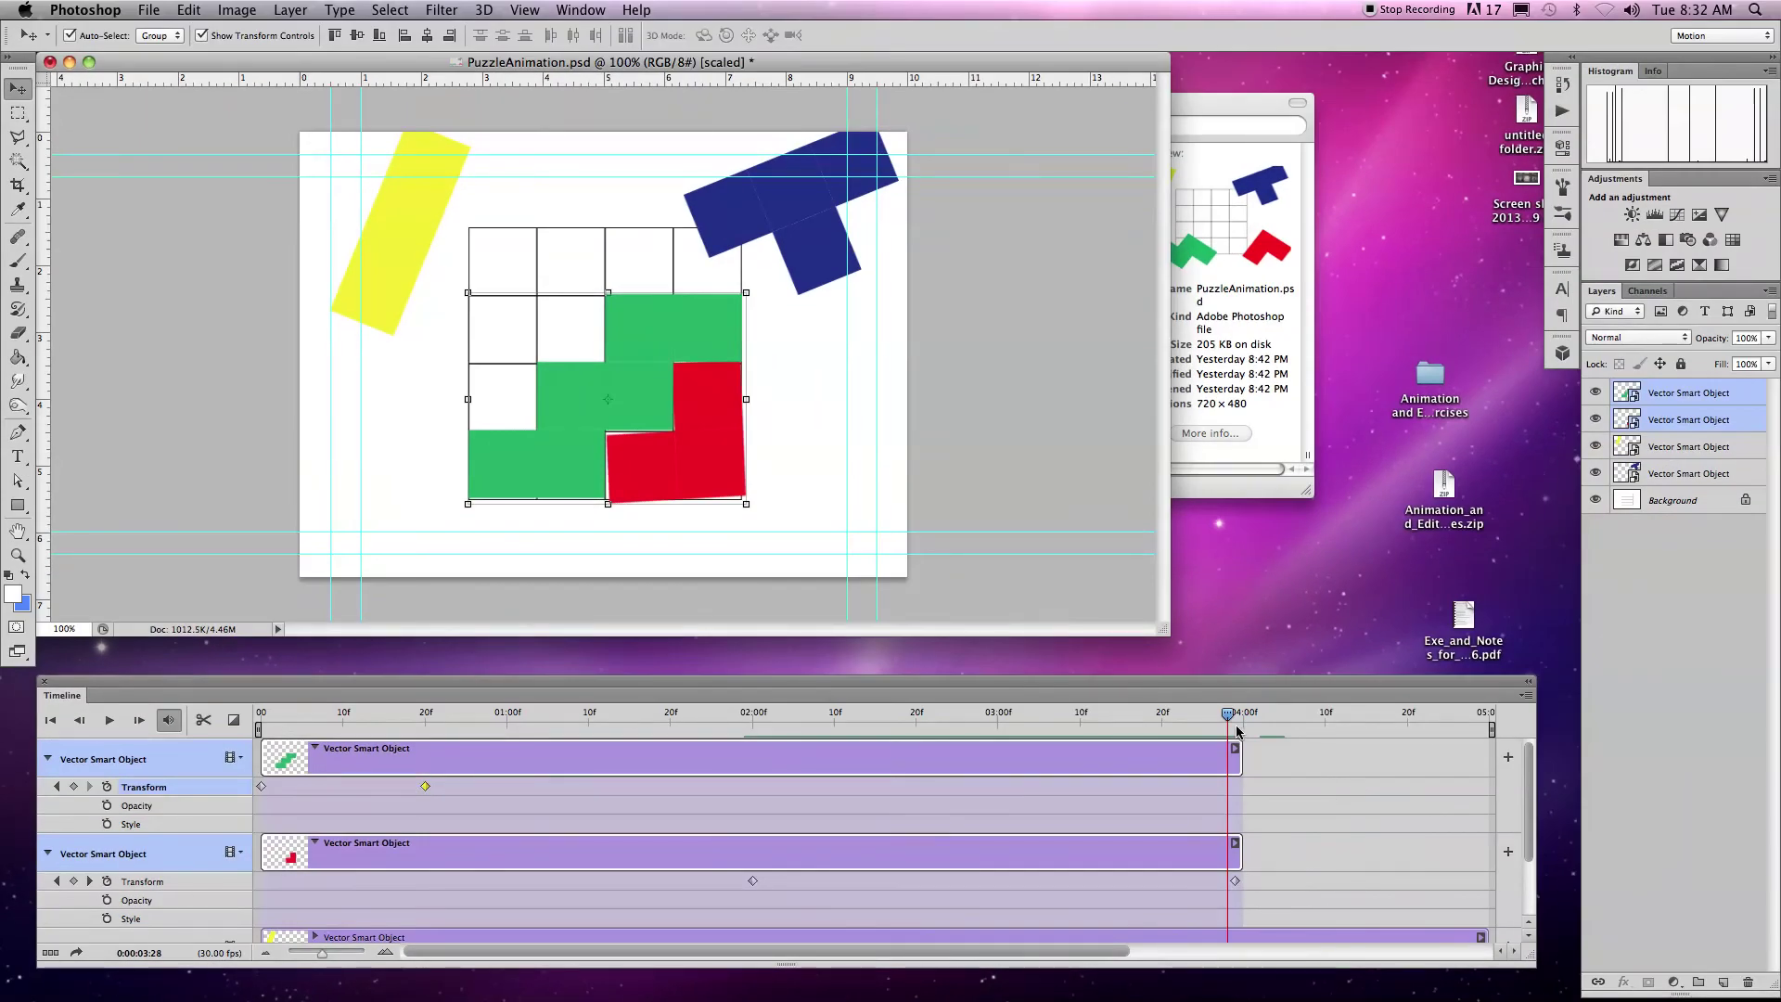
{"action": "left_click_drag", "start_coordinate": [1237, 732], "coordinate": [213, 722]}
{"action": "key", "text": "space"}
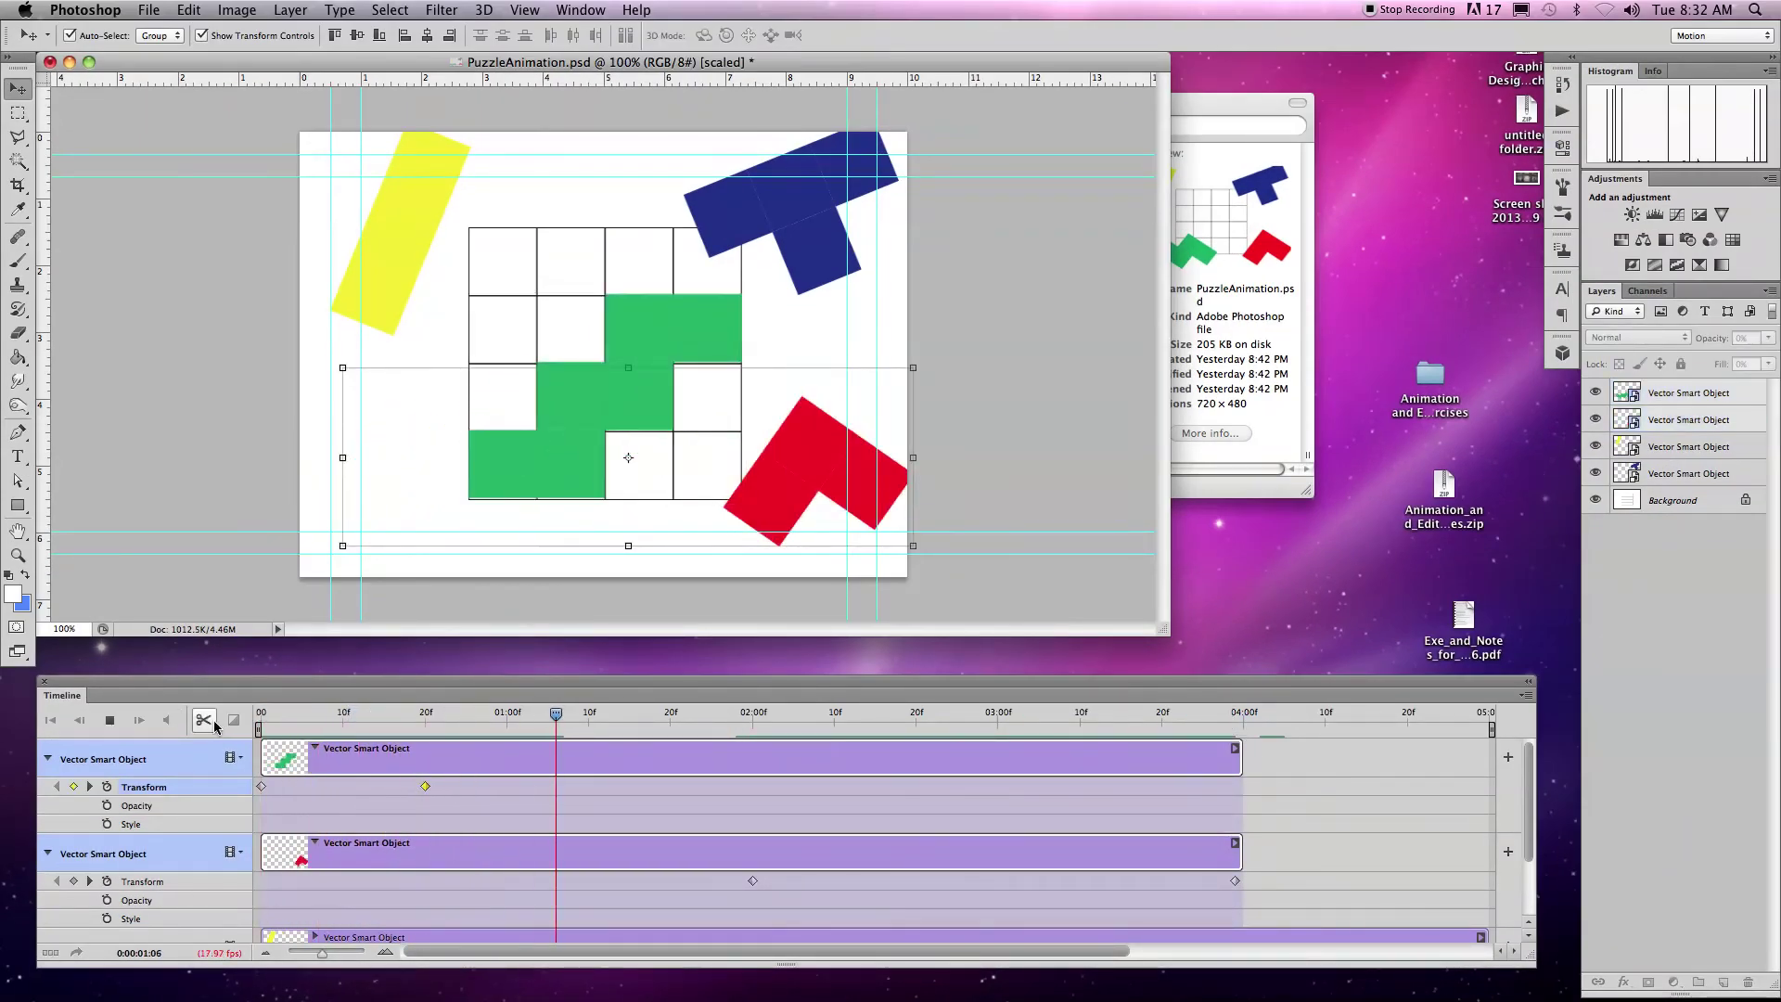
{"action": "key", "text": "space"}
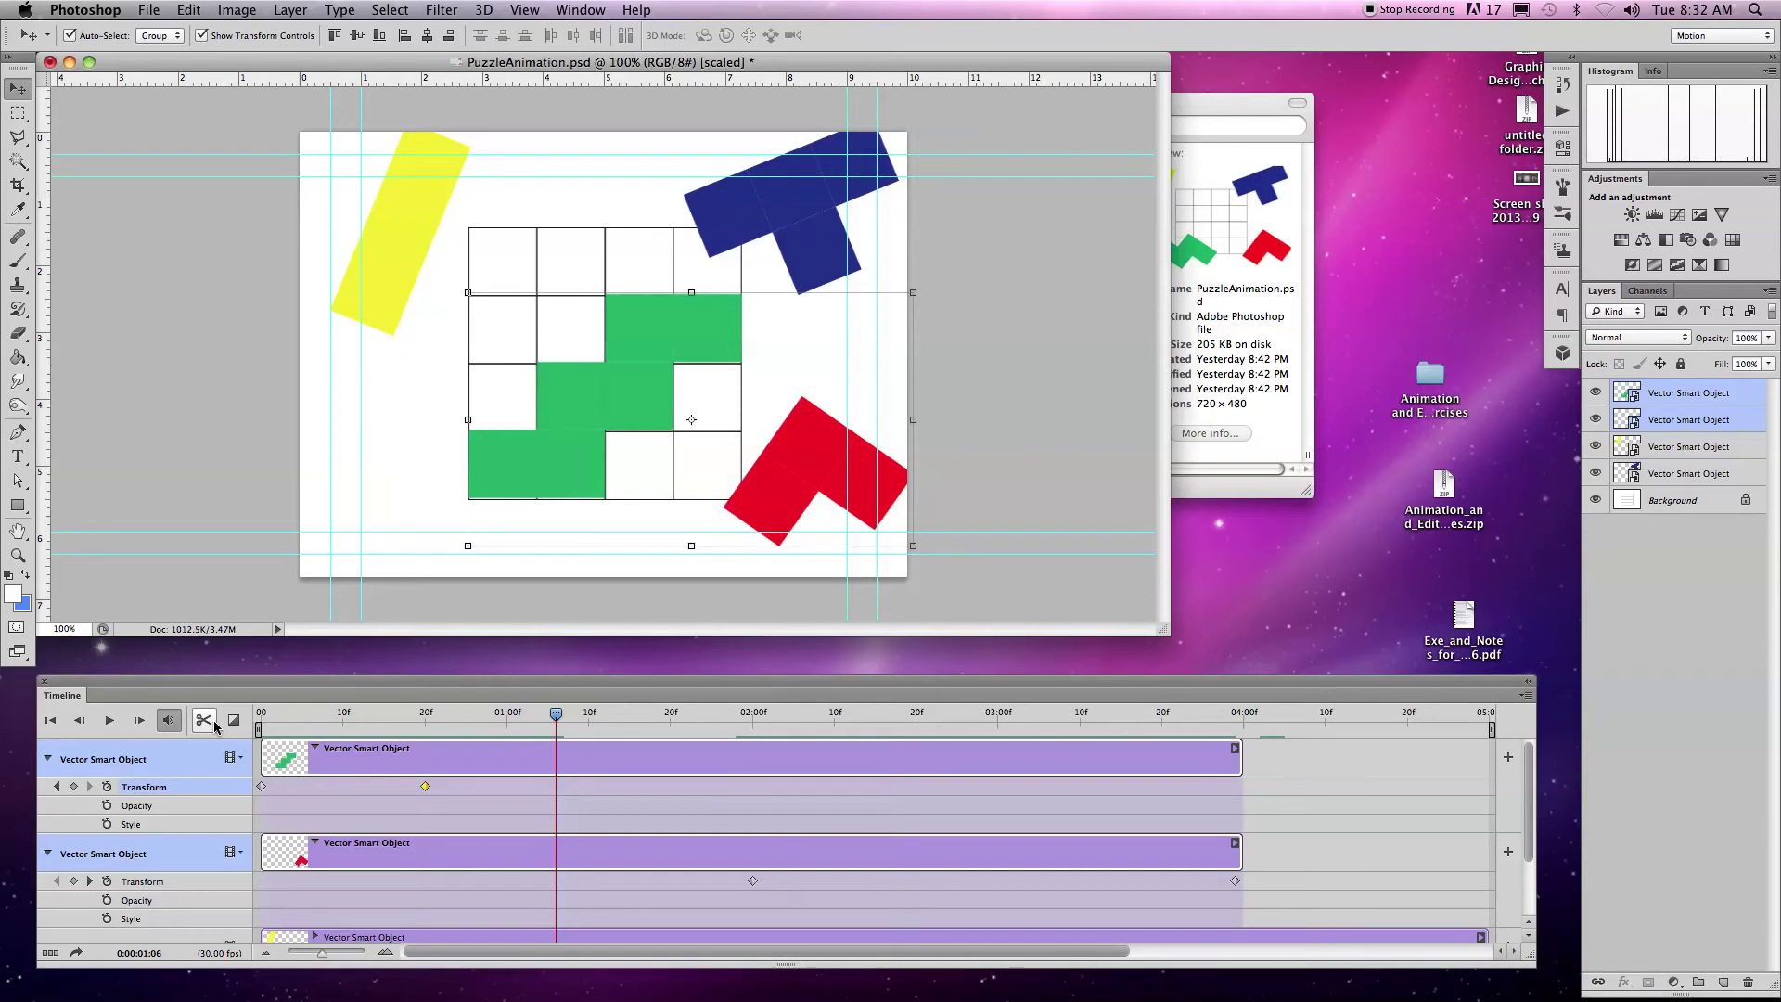
Step: Close PuzzleAnimation.psd without saving and open JellyFish.psd from the desktop
{"action": "key", "text": "super+w"}
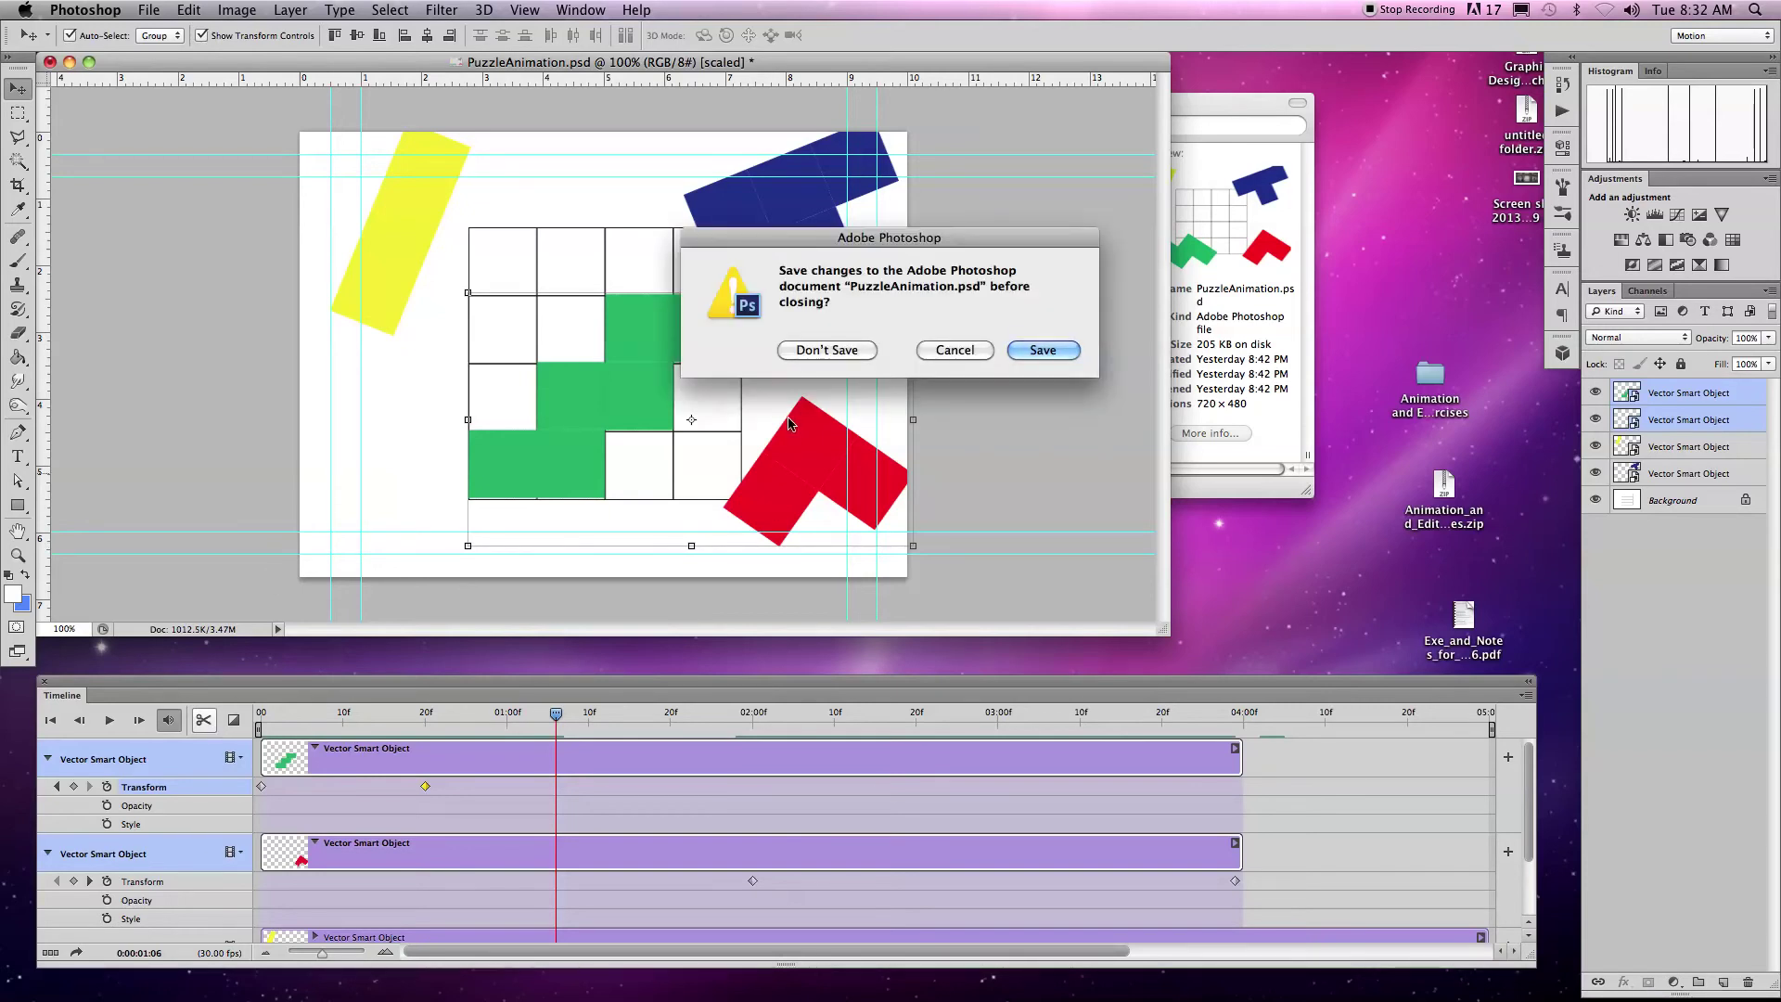
{"action": "left_click", "coordinate": [826, 350]}
{"action": "mouse_move", "coordinate": [1367, 997]}
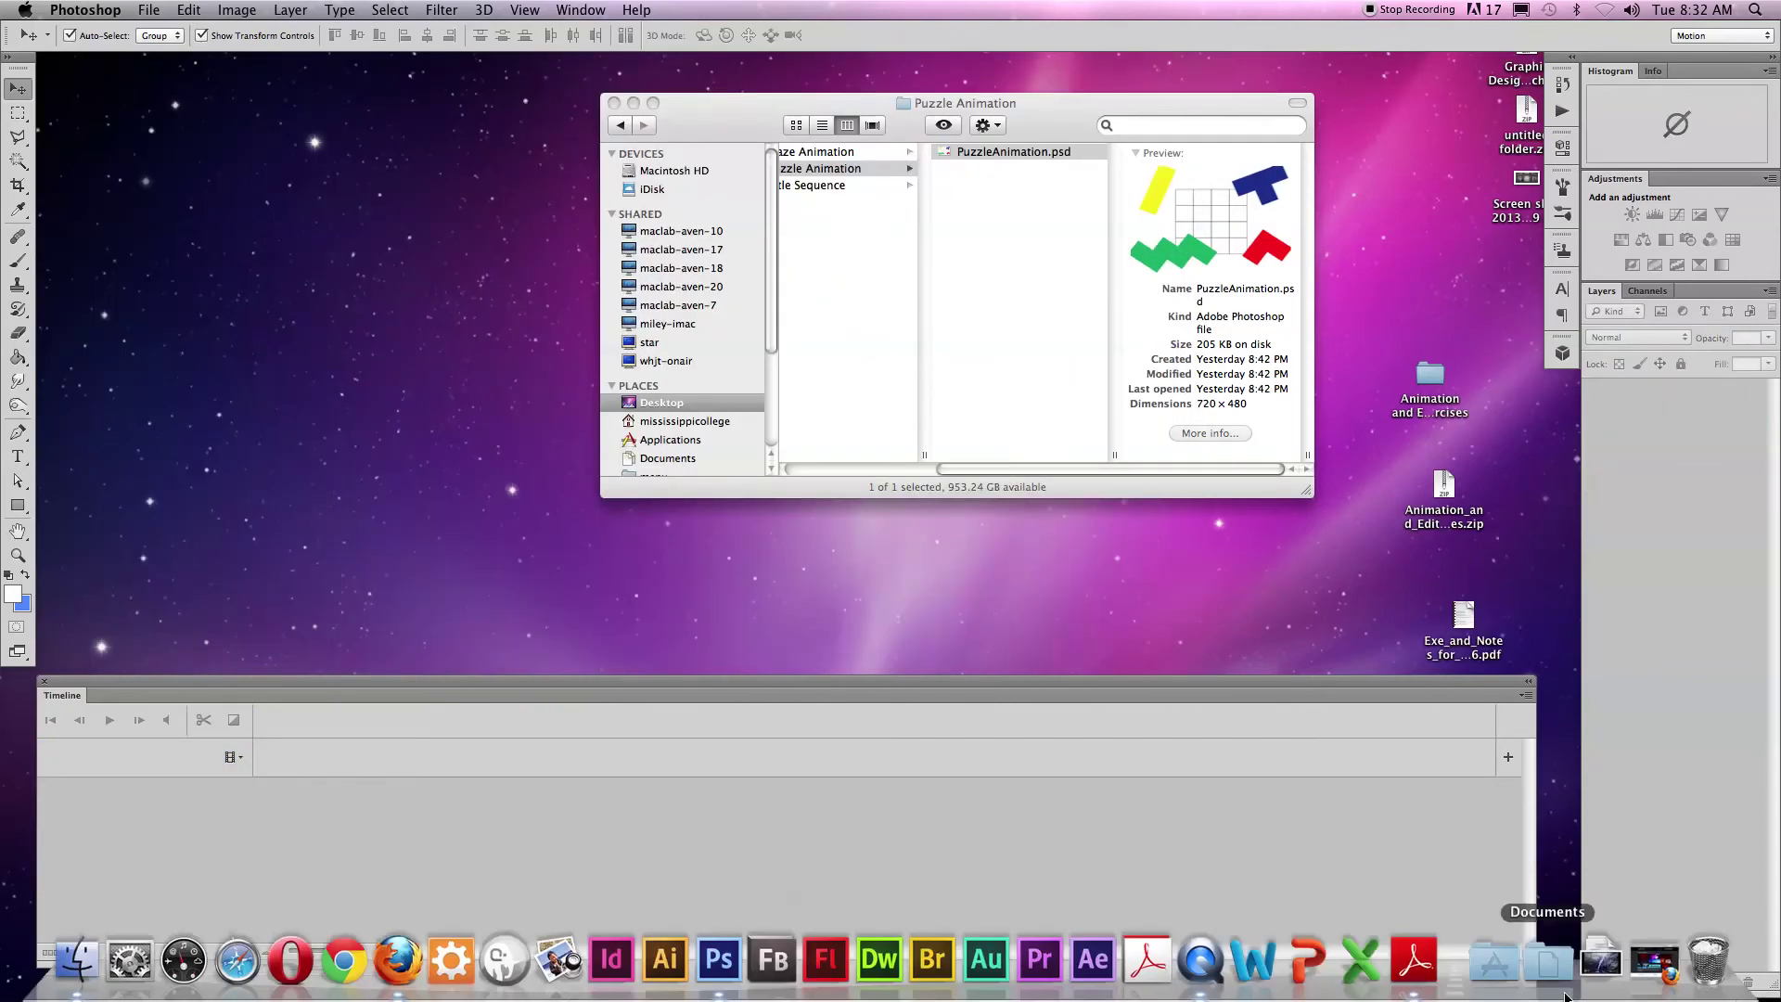
{"action": "left_click", "coordinate": [1359, 620]}
{"action": "left_click", "coordinate": [1486, 761]}
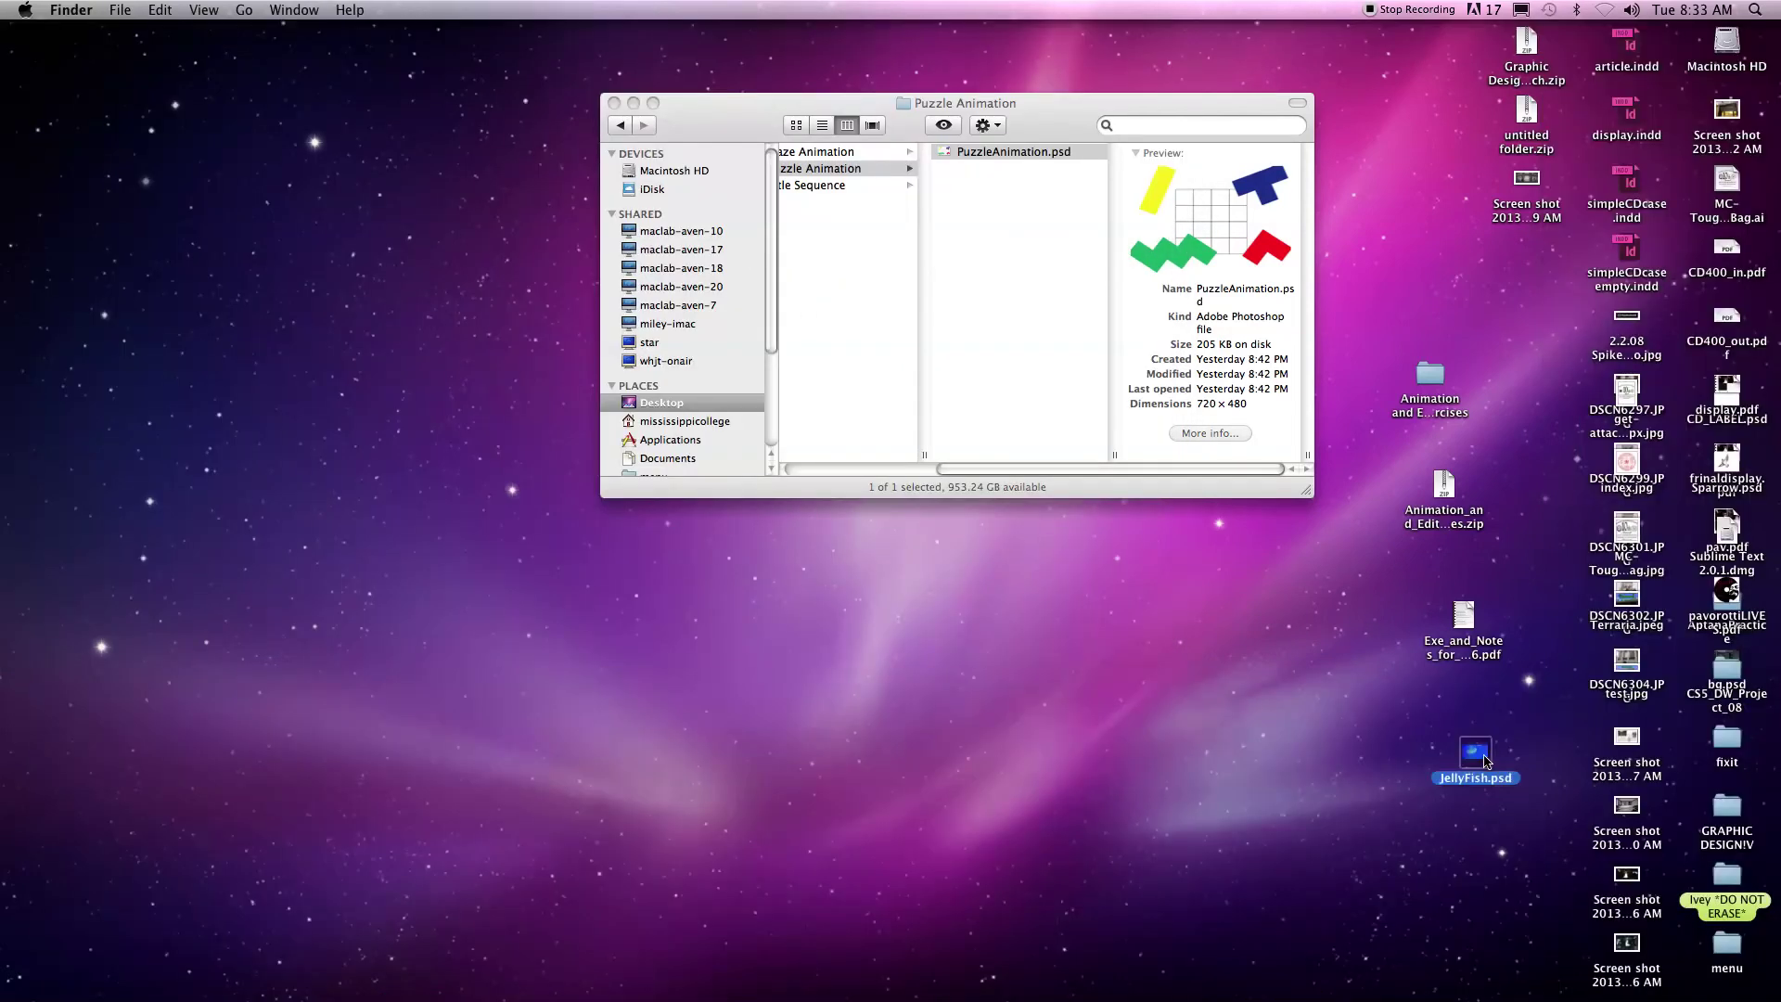
{"action": "double_click", "coordinate": [1487, 761]}
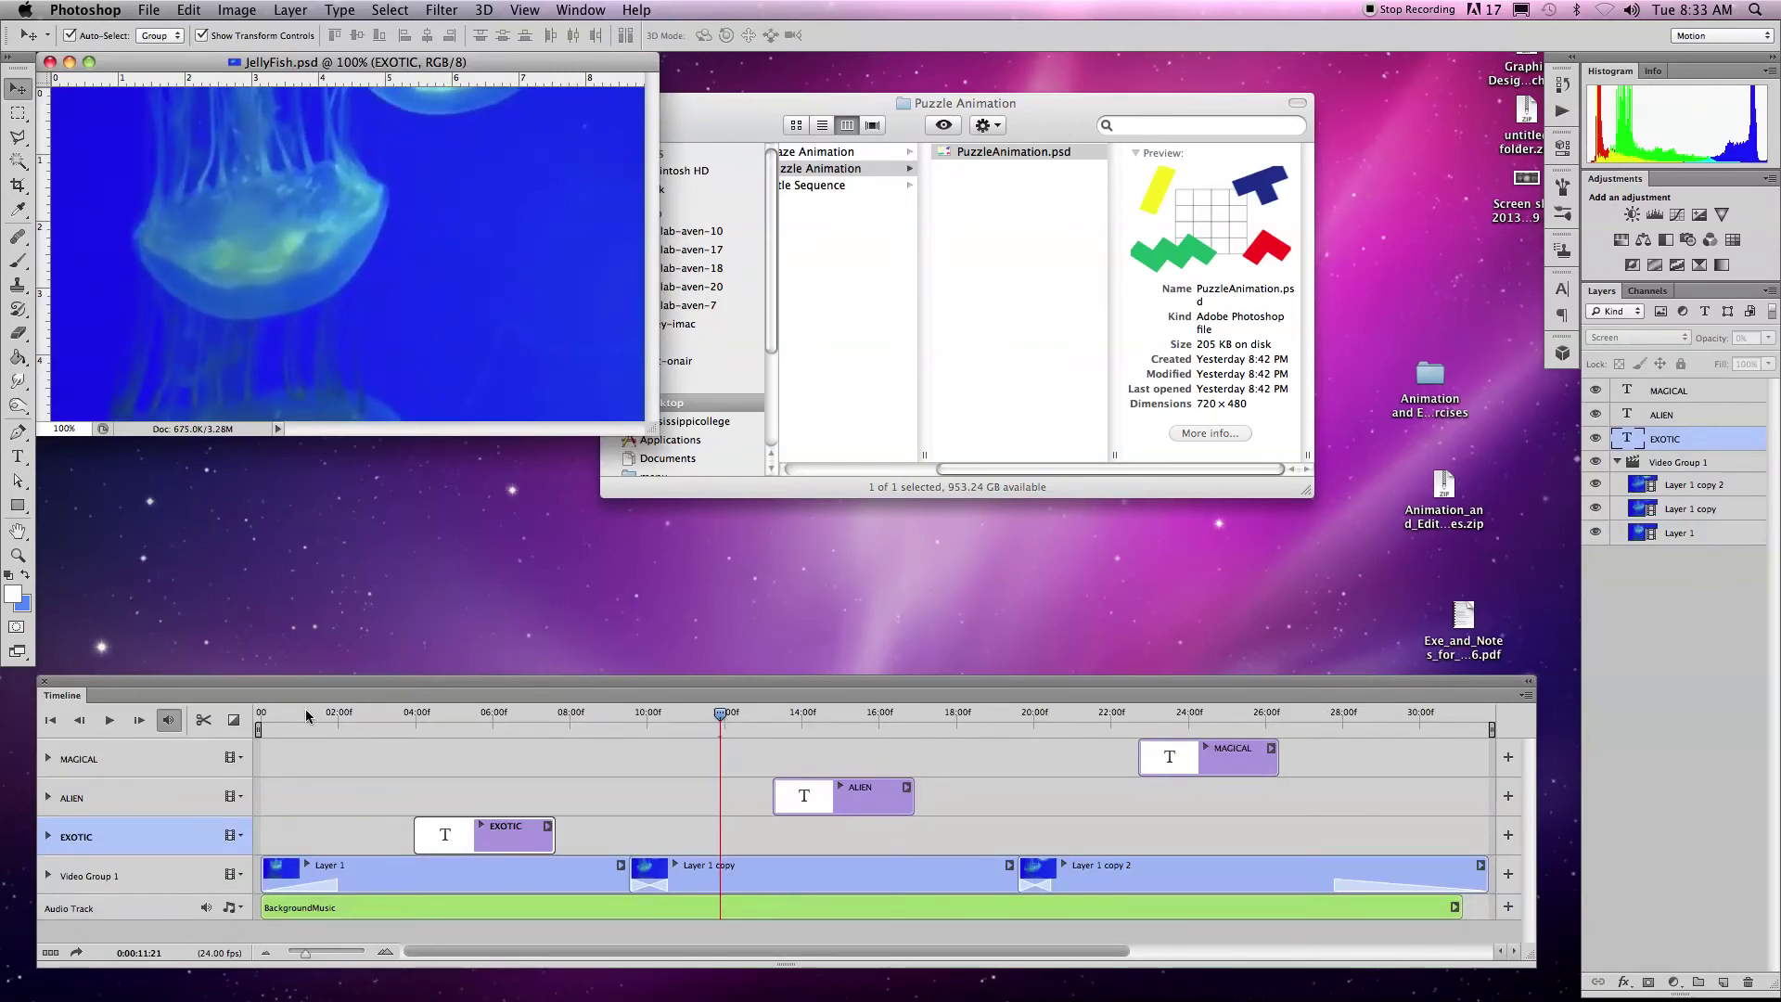
Step: Play the finished JellyFish.psd title sequence from the timeline start, and close the document without saving
{"action": "left_click_drag", "start_coordinate": [719, 718], "coordinate": [261, 717]}
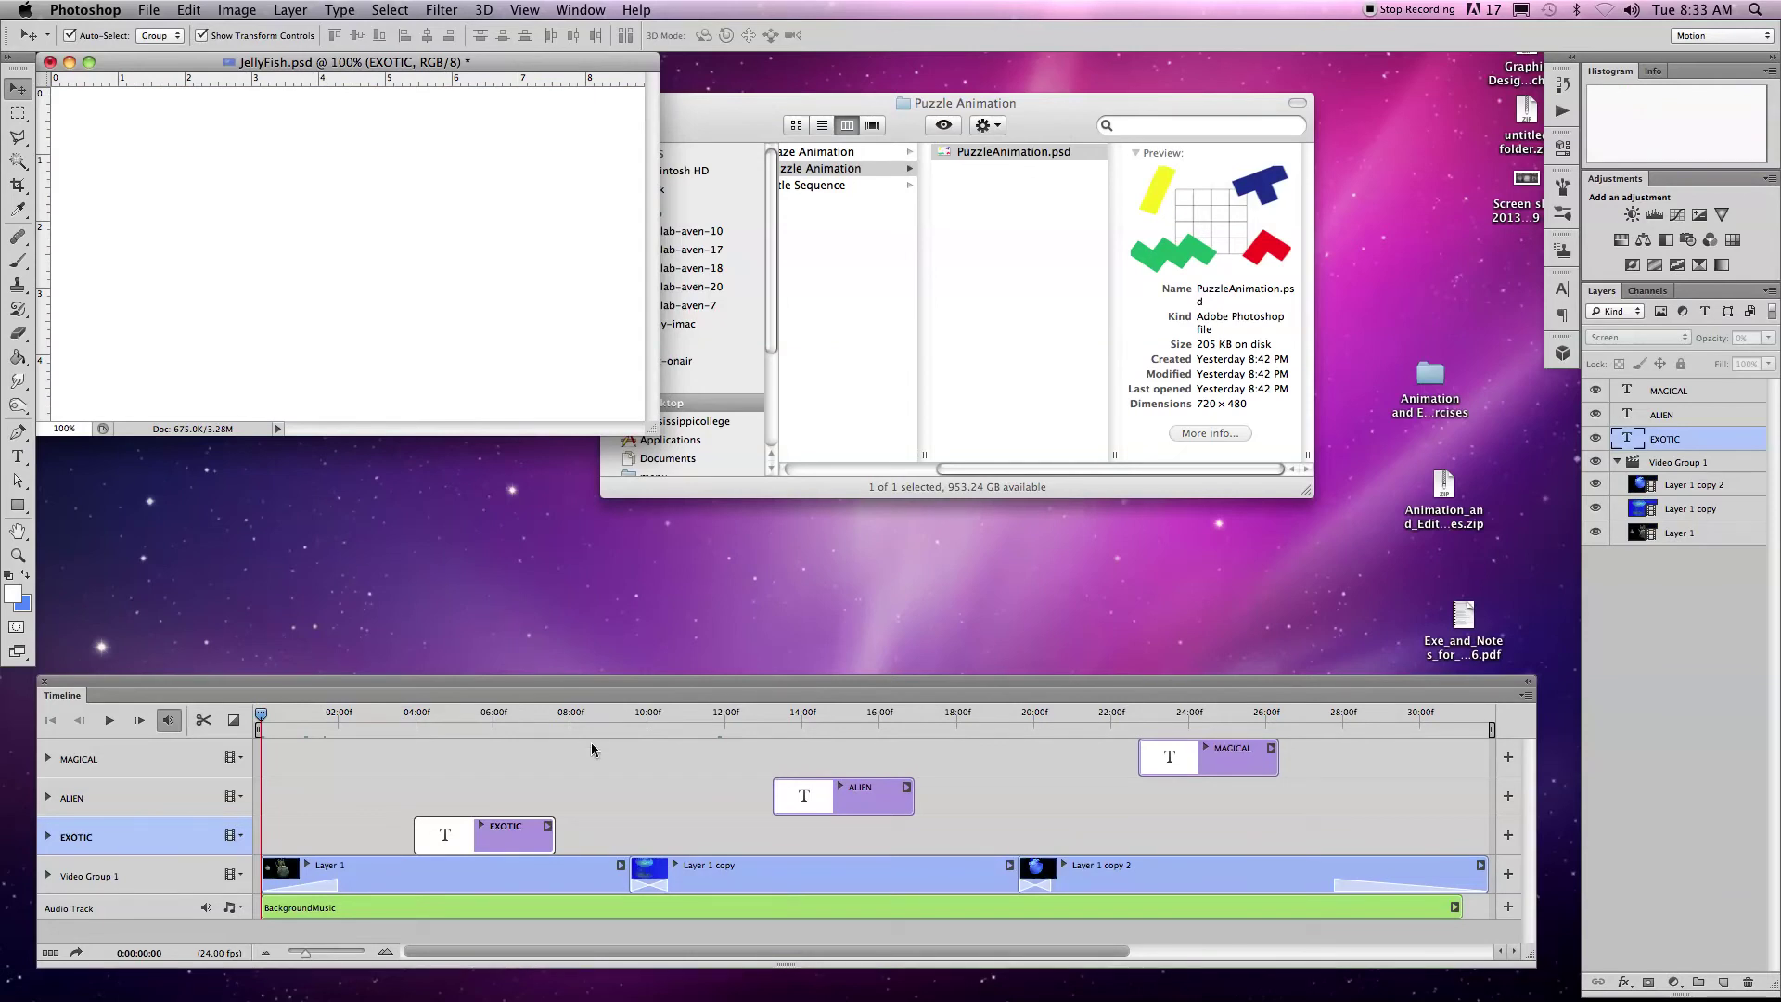
{"action": "key", "text": "space"}
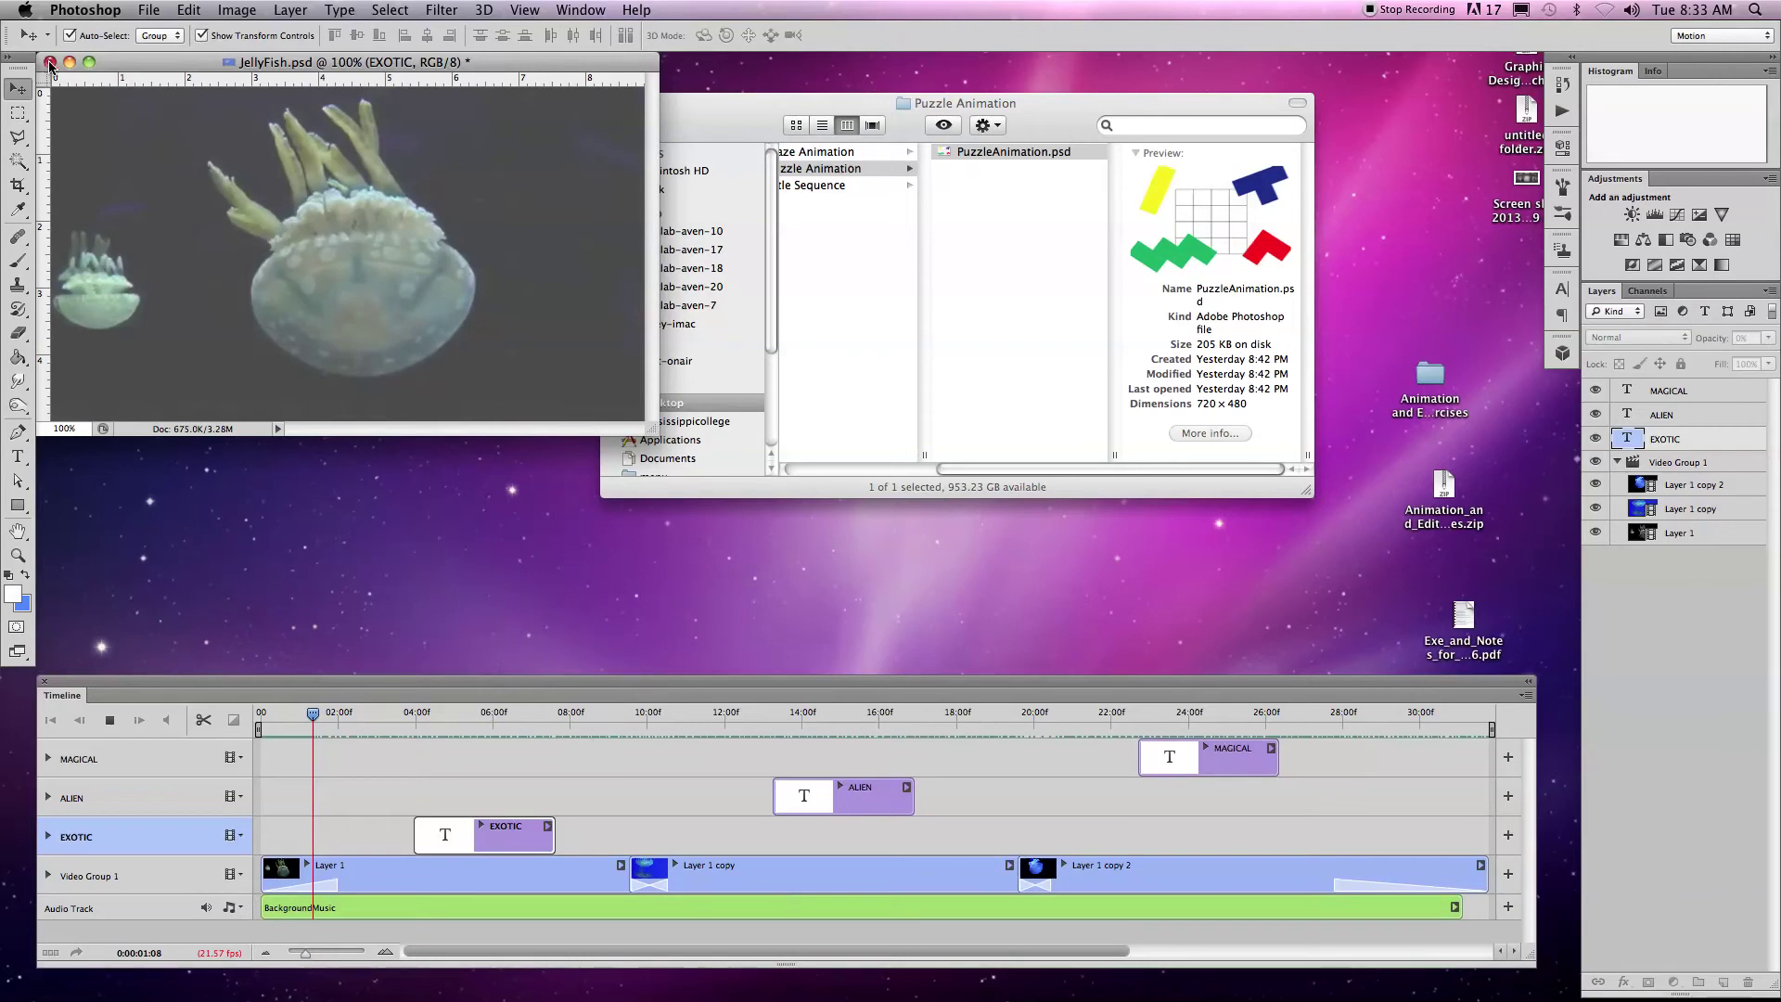
{"action": "key", "text": "super+w"}
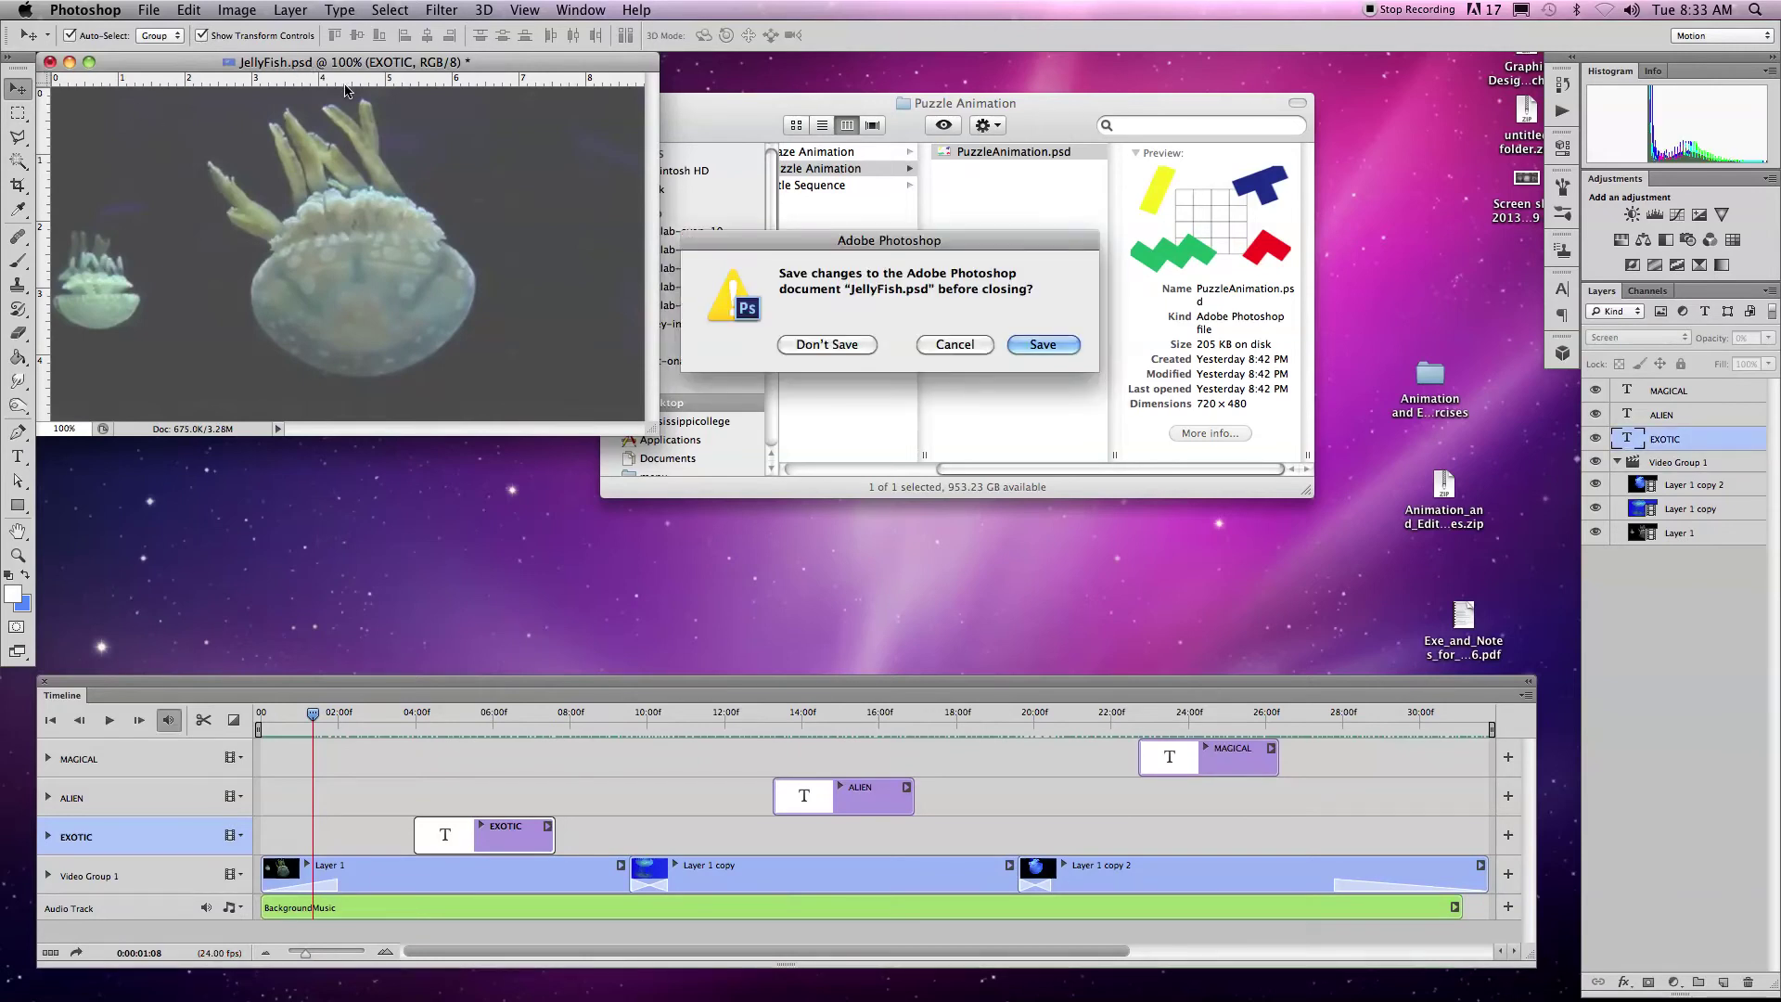
{"action": "left_click", "coordinate": [828, 344]}
Step: Open JellyFish.m4v from the Title Sequence folder in Photoshop and enlarge its document window
{"action": "left_click", "coordinate": [844, 188]}
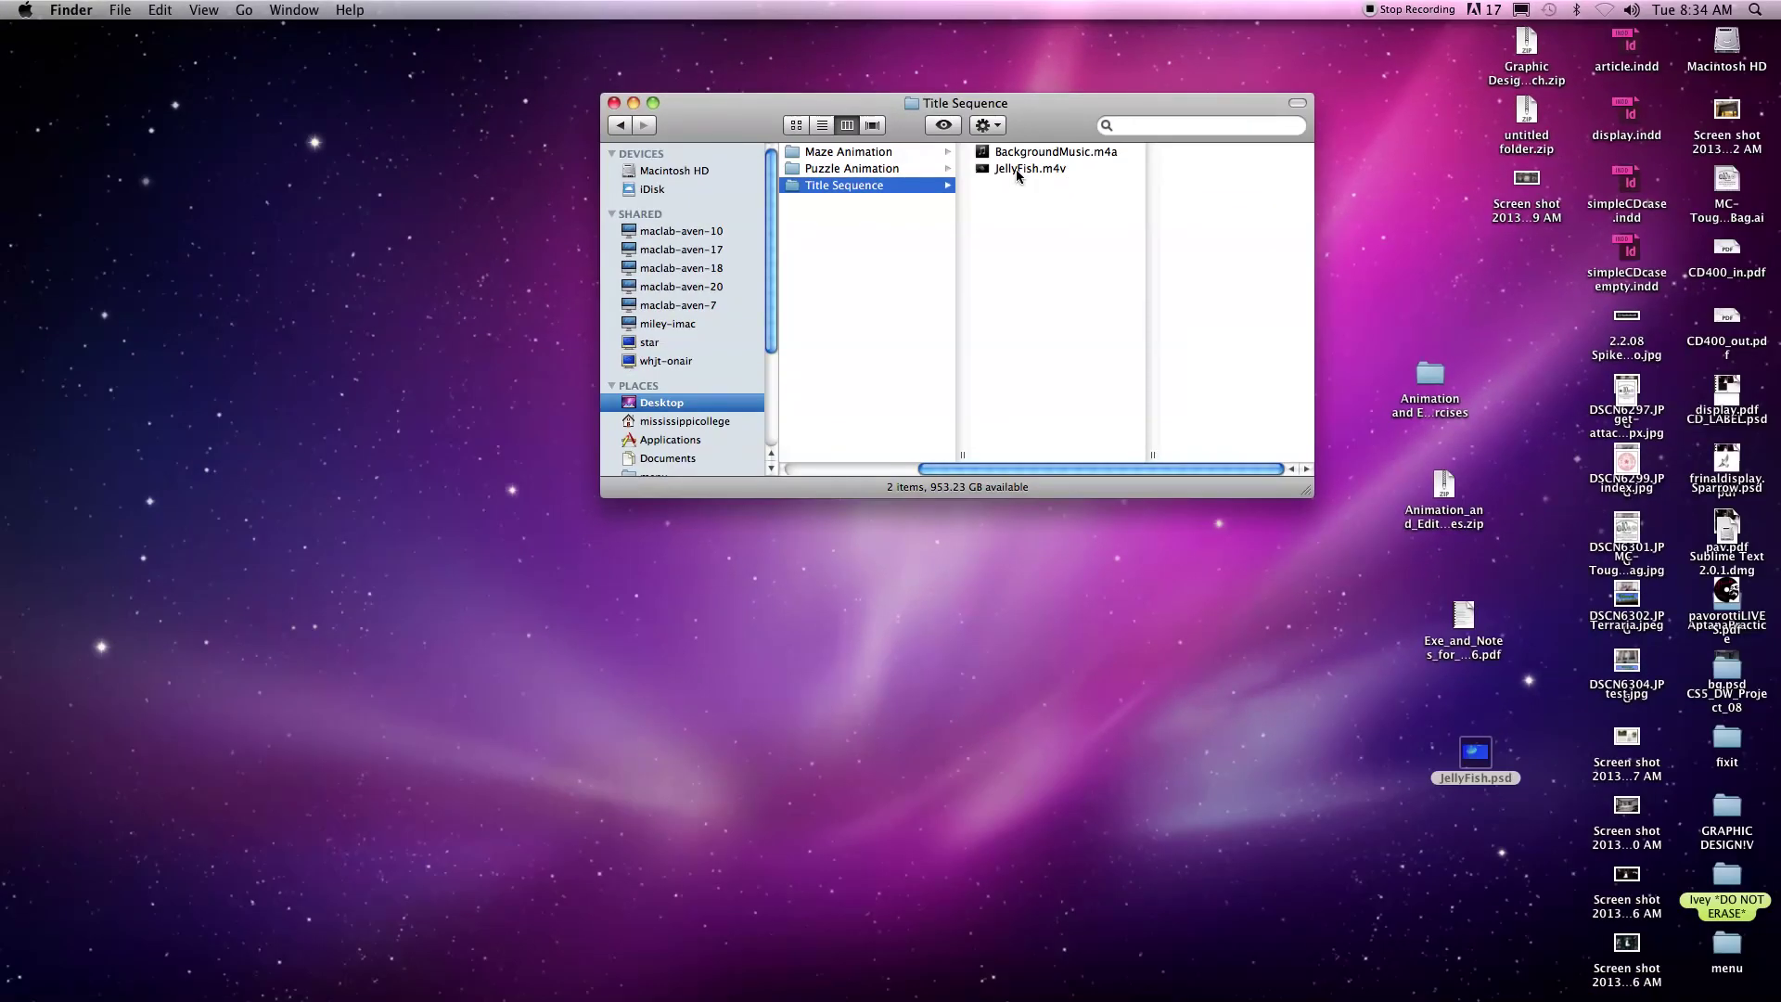
{"action": "left_click", "coordinate": [1018, 176]}
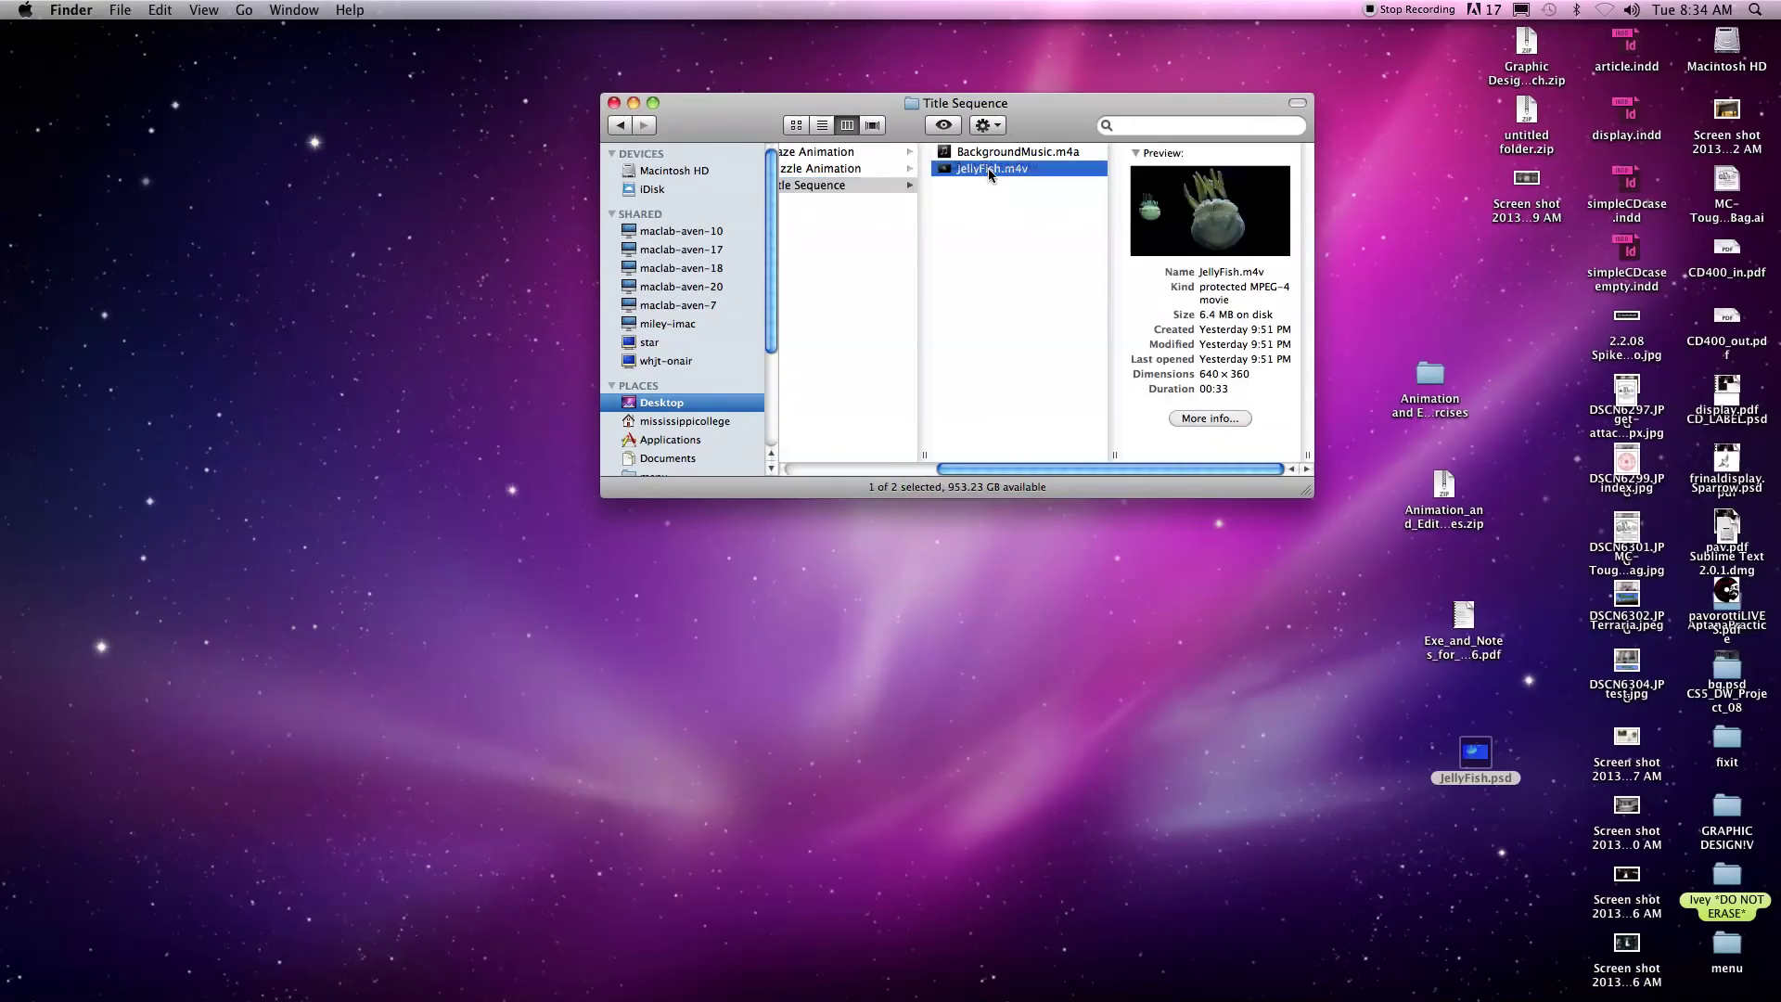
{"action": "left_click_drag", "start_coordinate": [974, 170], "coordinate": [720, 960]}
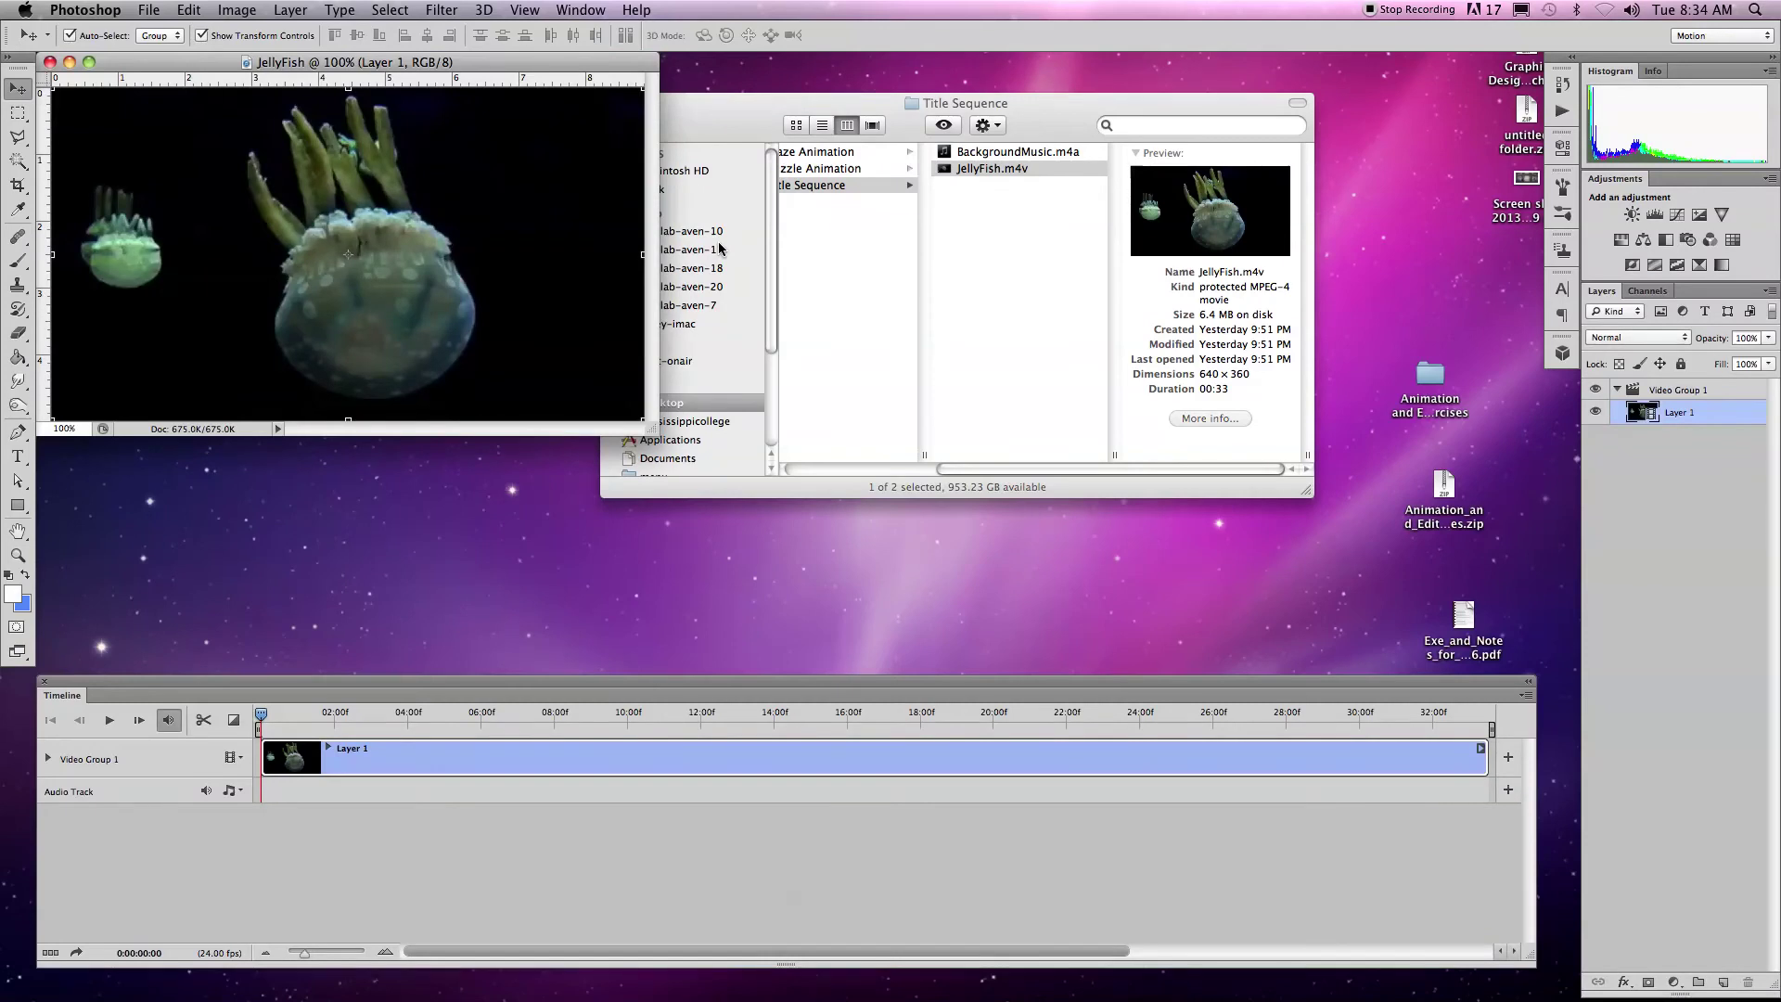
{"action": "left_click_drag", "start_coordinate": [647, 428], "coordinate": [1211, 620]}
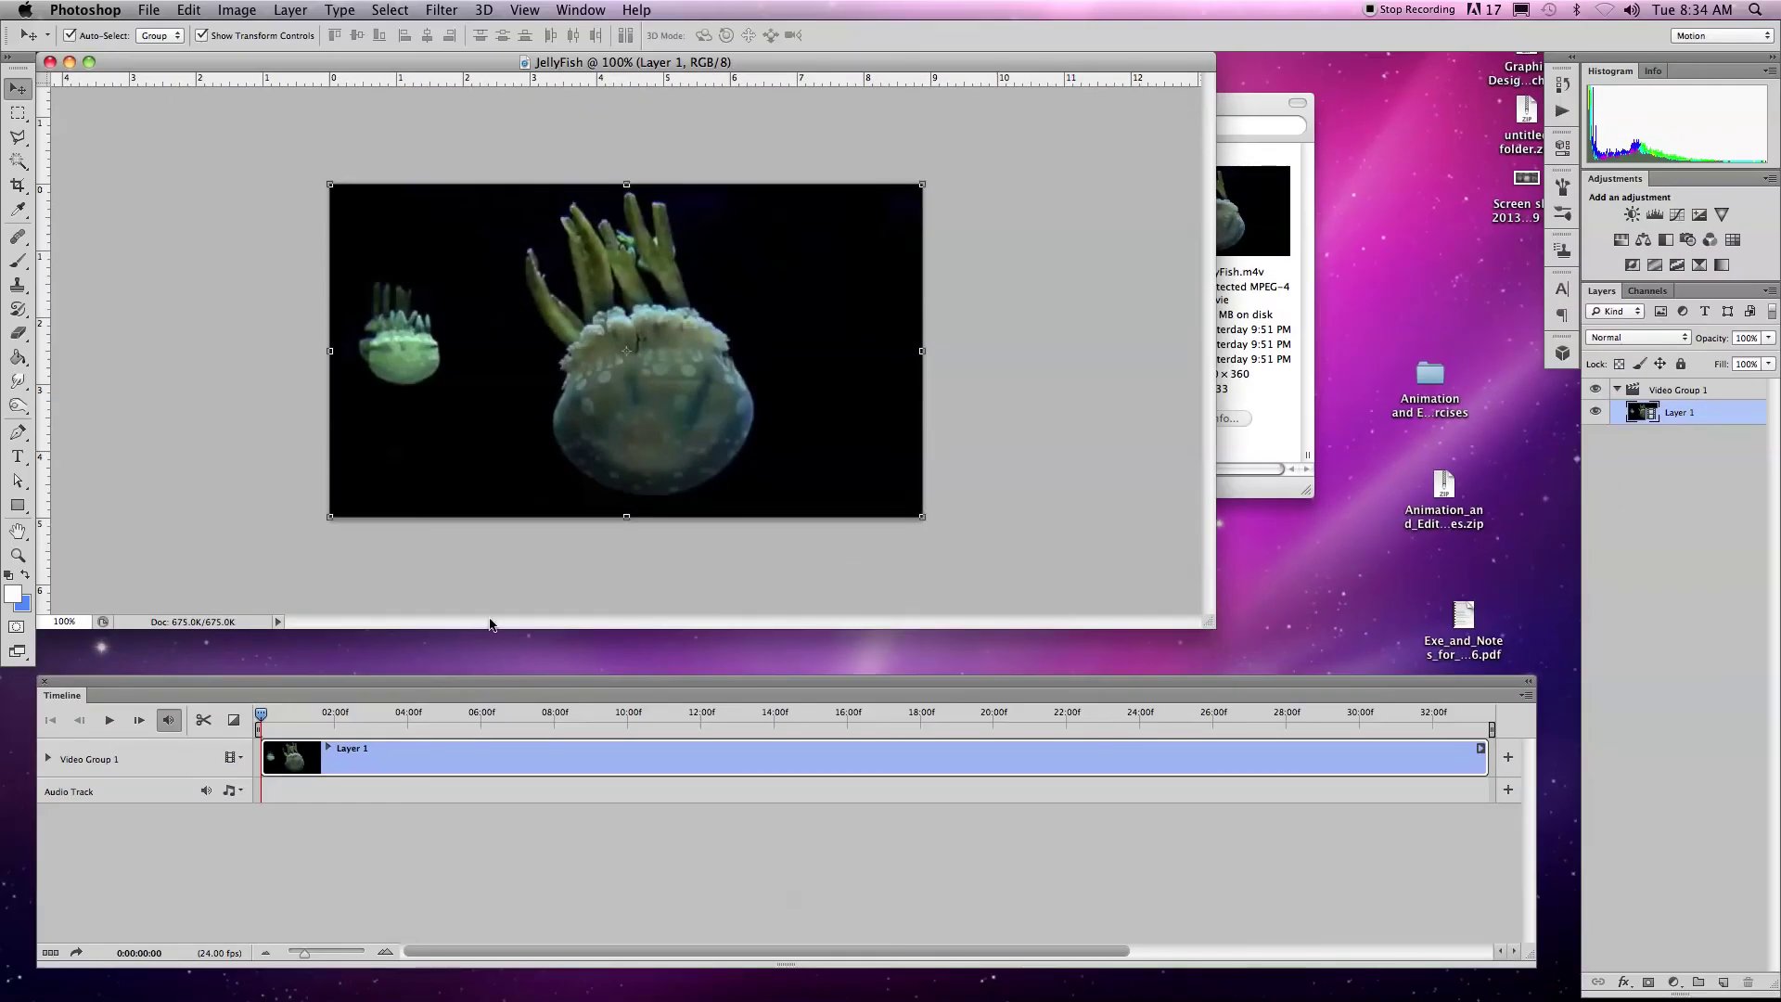
Step: Play and scrub through the JellyFish video on the timeline to examine its different jellyfish shots and where they change
{"action": "key", "text": "space"}
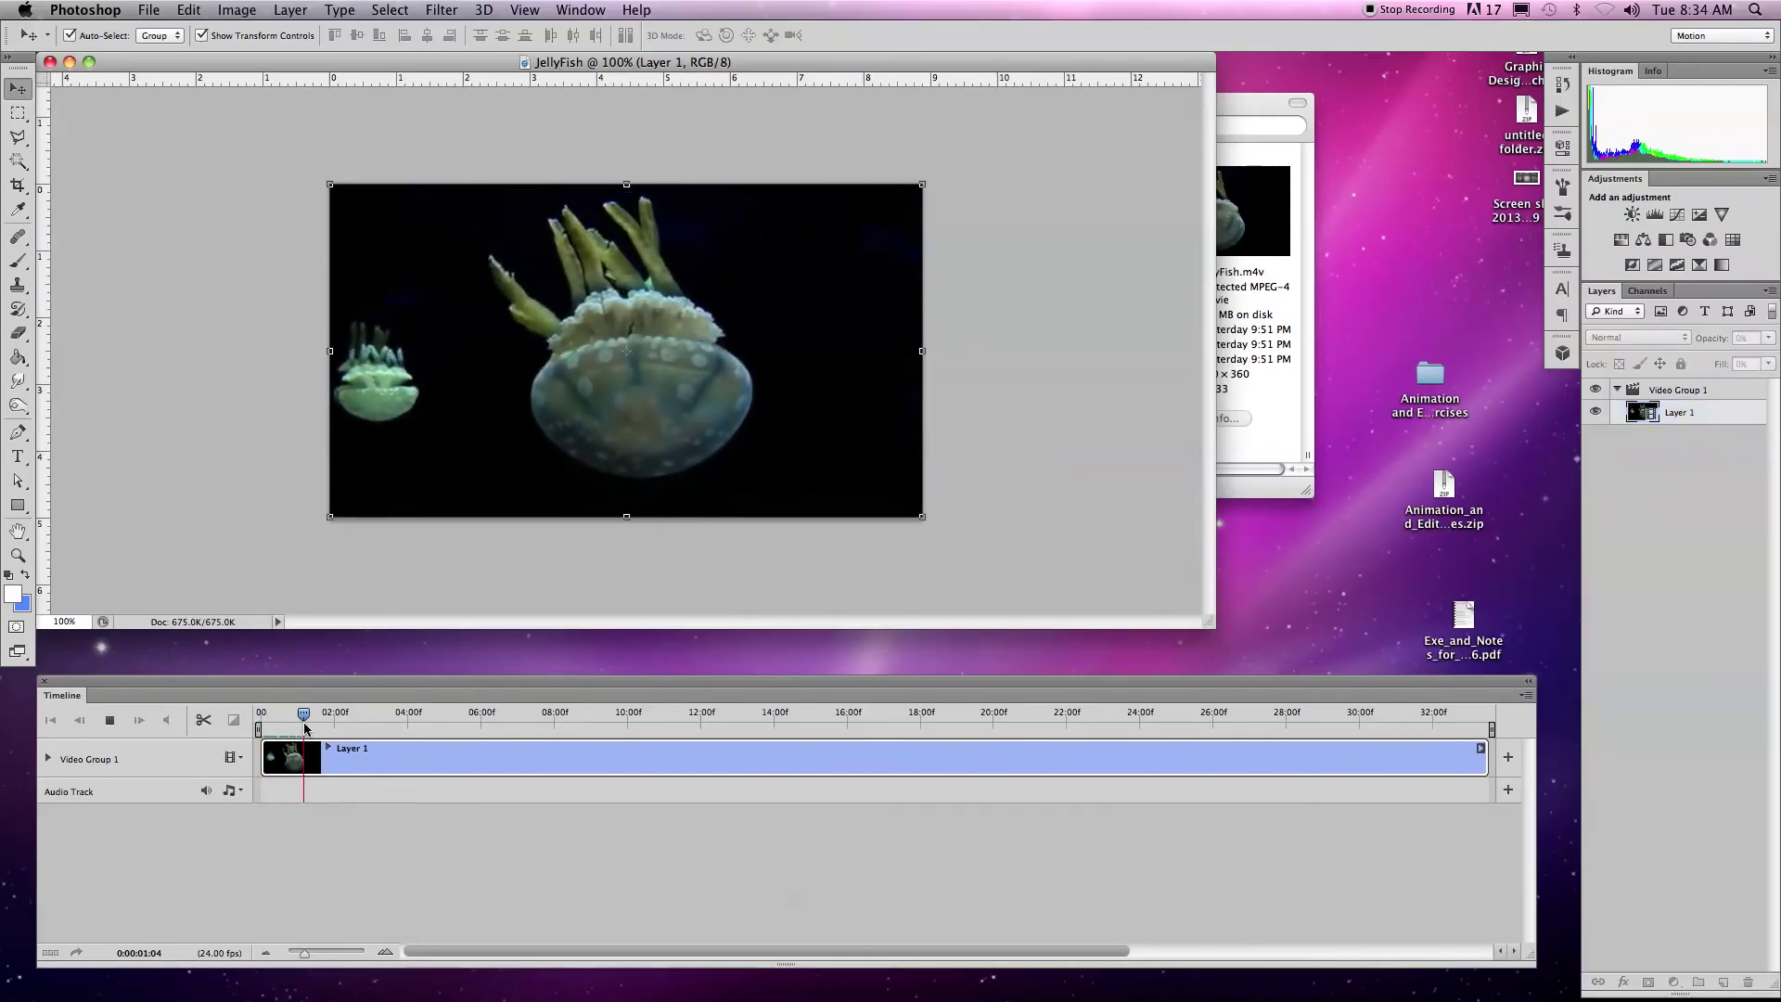
{"action": "left_click", "coordinate": [374, 718]}
{"action": "left_click_drag", "start_coordinate": [372, 719], "coordinate": [636, 731]}
{"action": "key", "text": "space"}
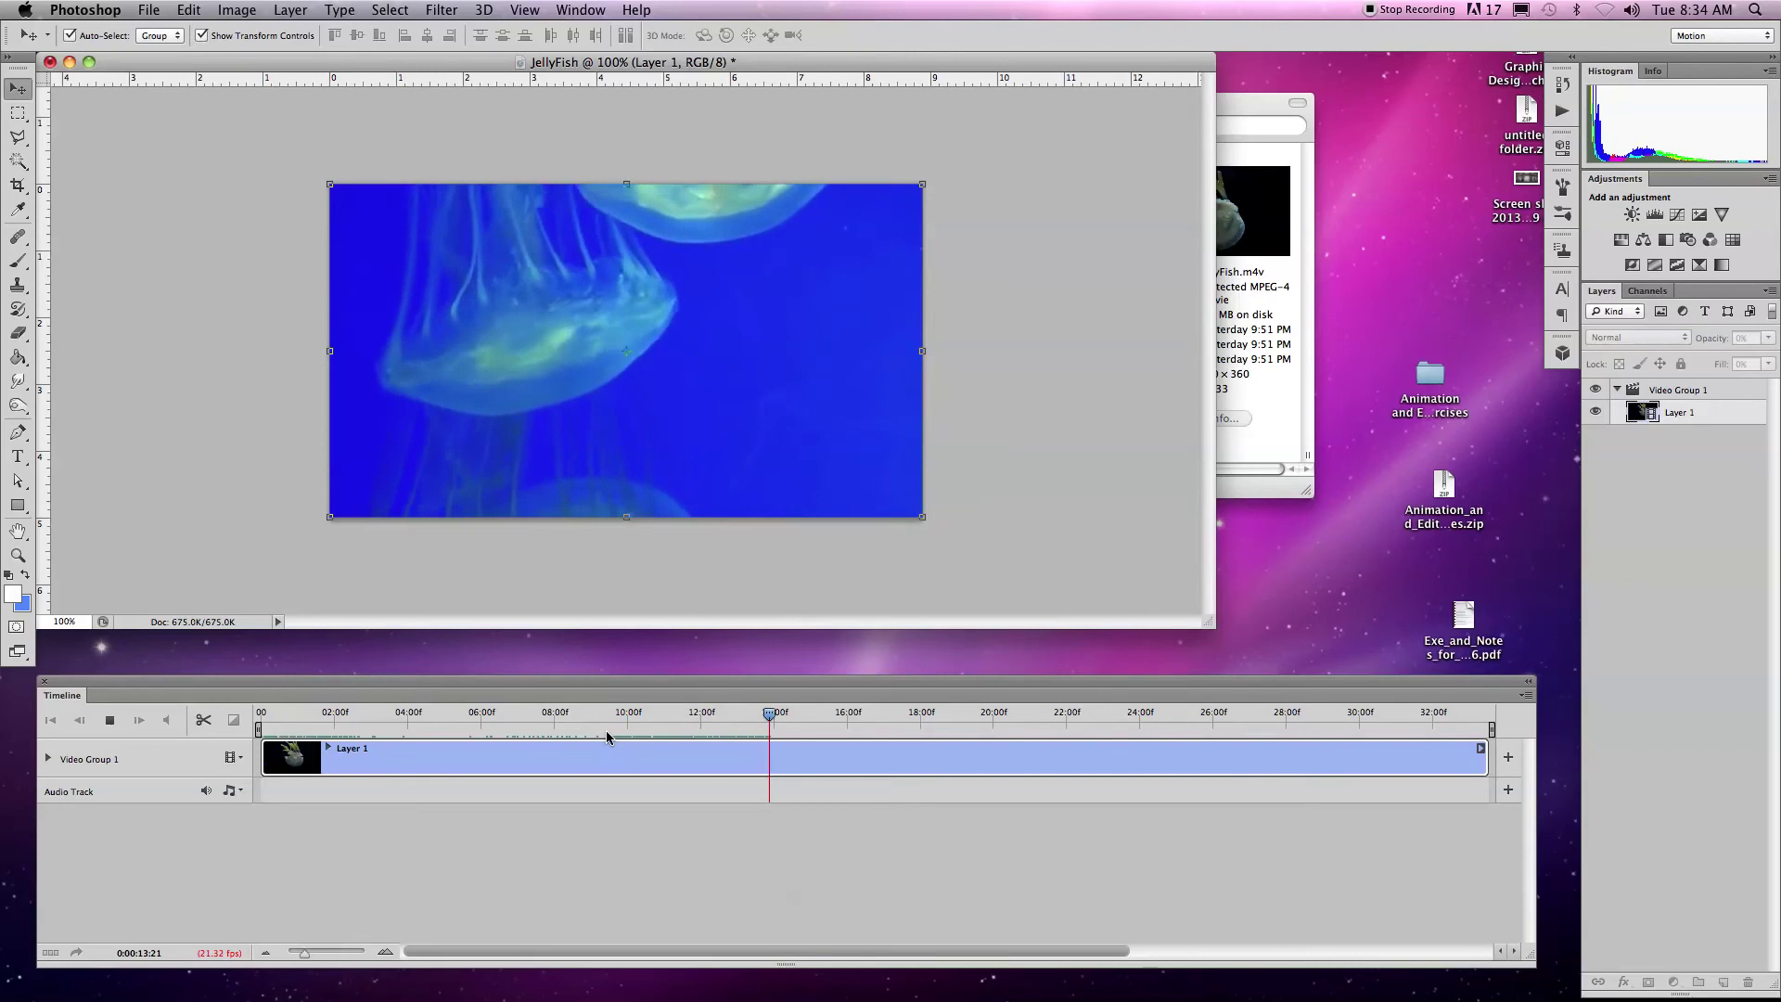
{"action": "key", "text": "space"}
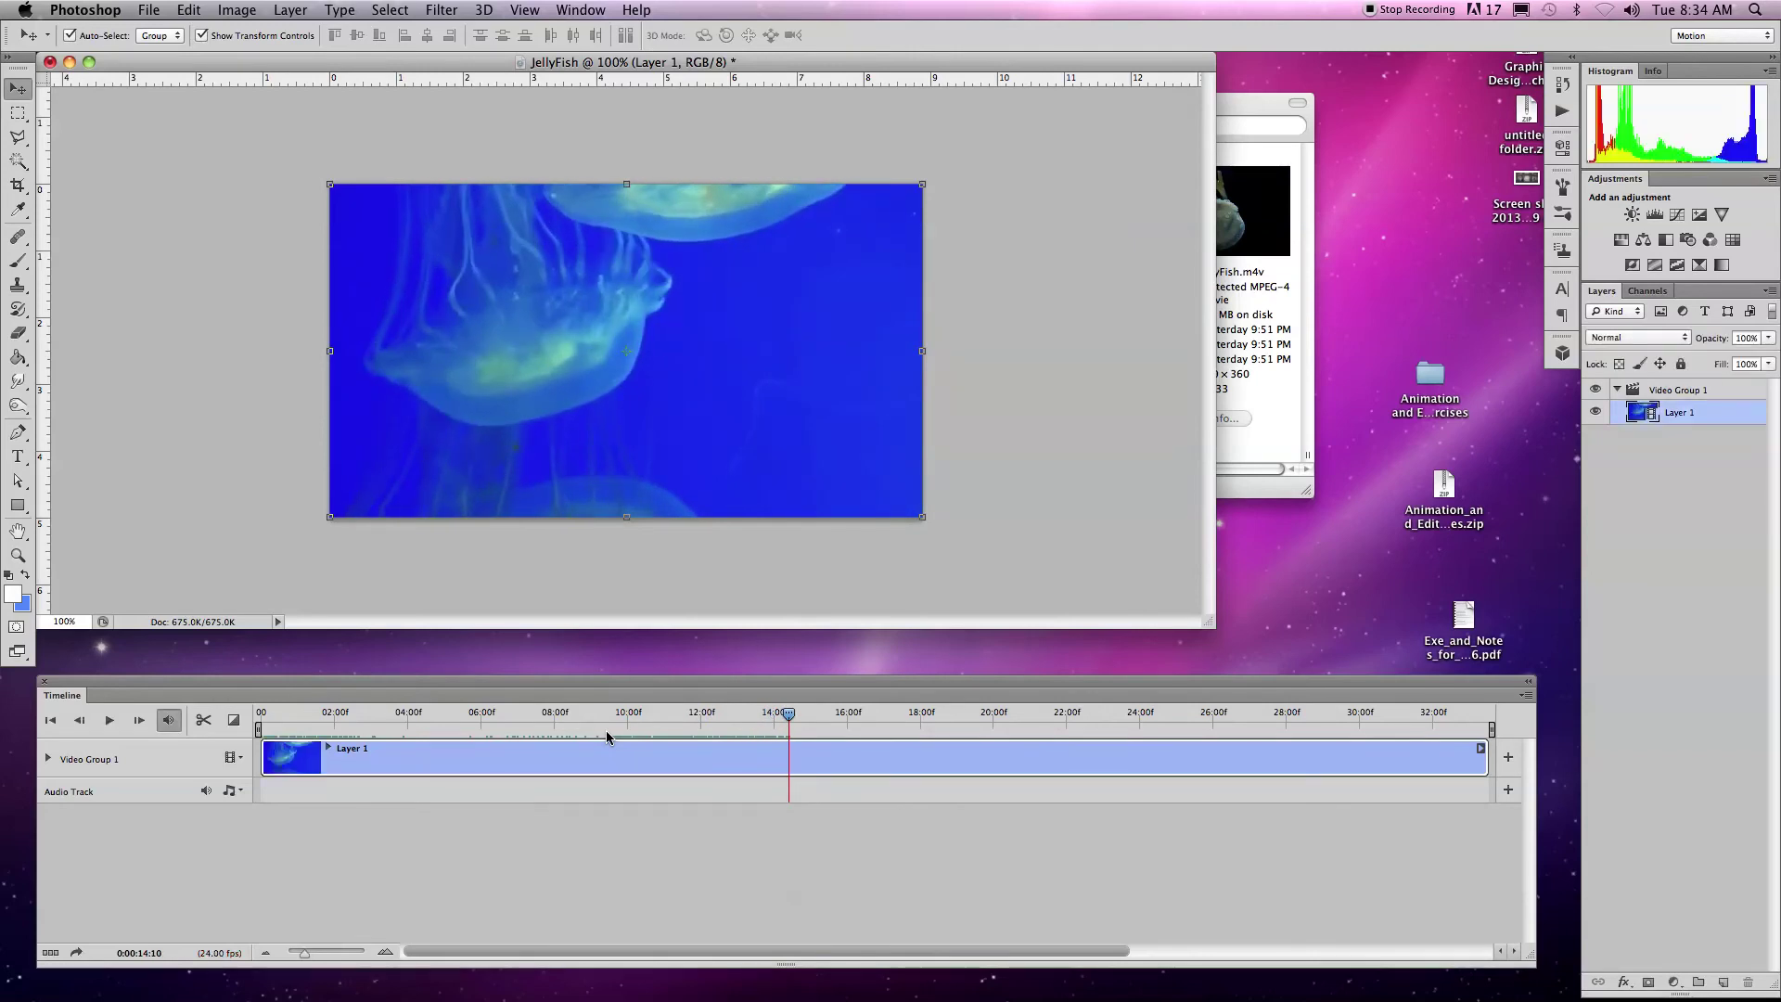
{"action": "left_click_drag", "start_coordinate": [805, 720], "coordinate": [1029, 722]}
{"action": "key", "text": "space"}
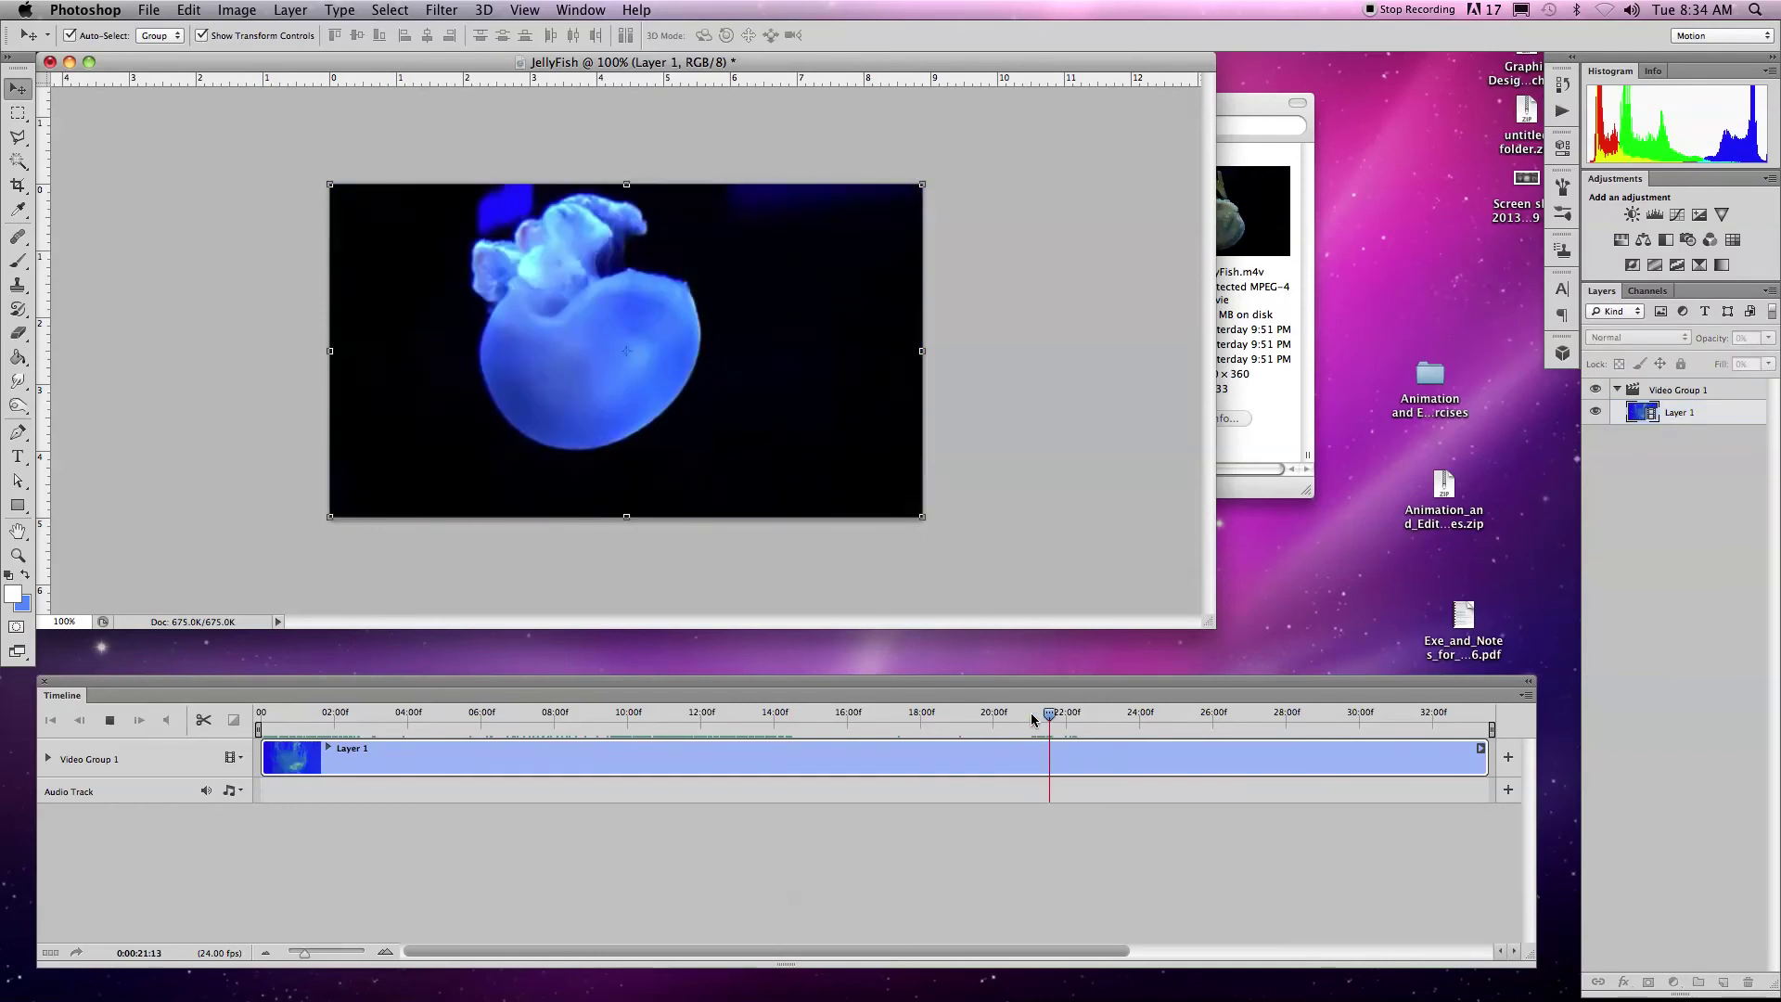
{"action": "key", "text": "space"}
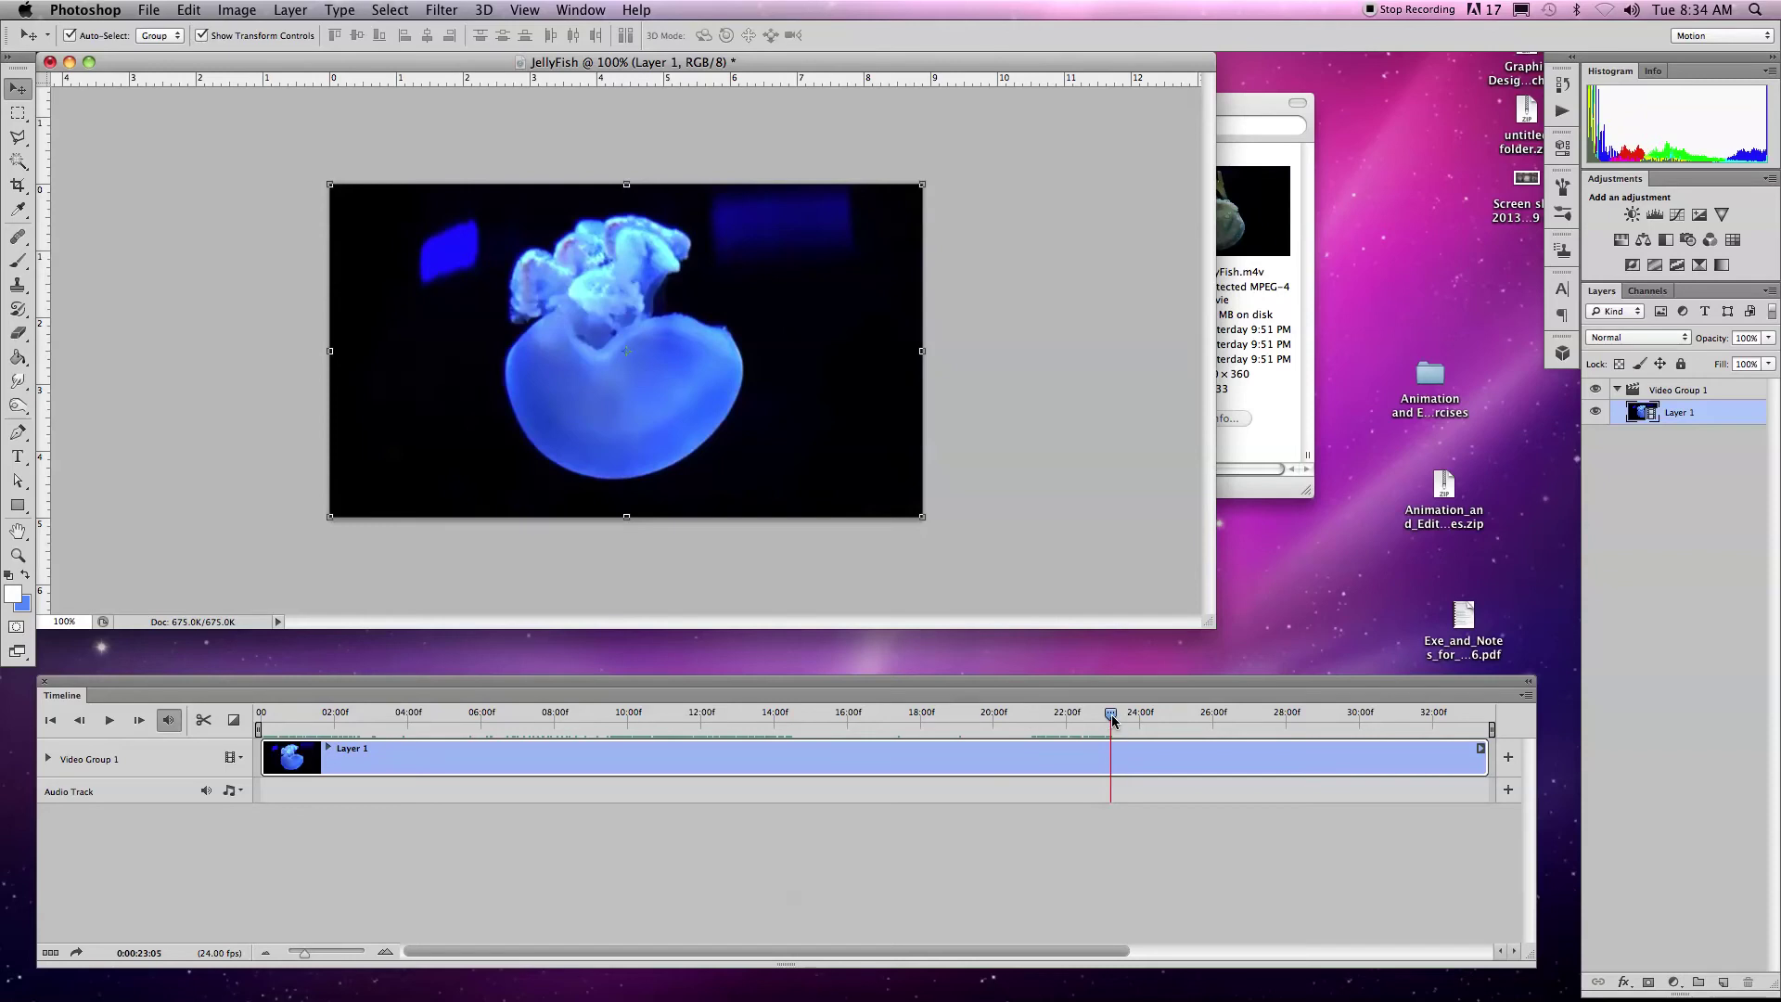
{"action": "left_click_drag", "start_coordinate": [1079, 720], "coordinate": [649, 724]}
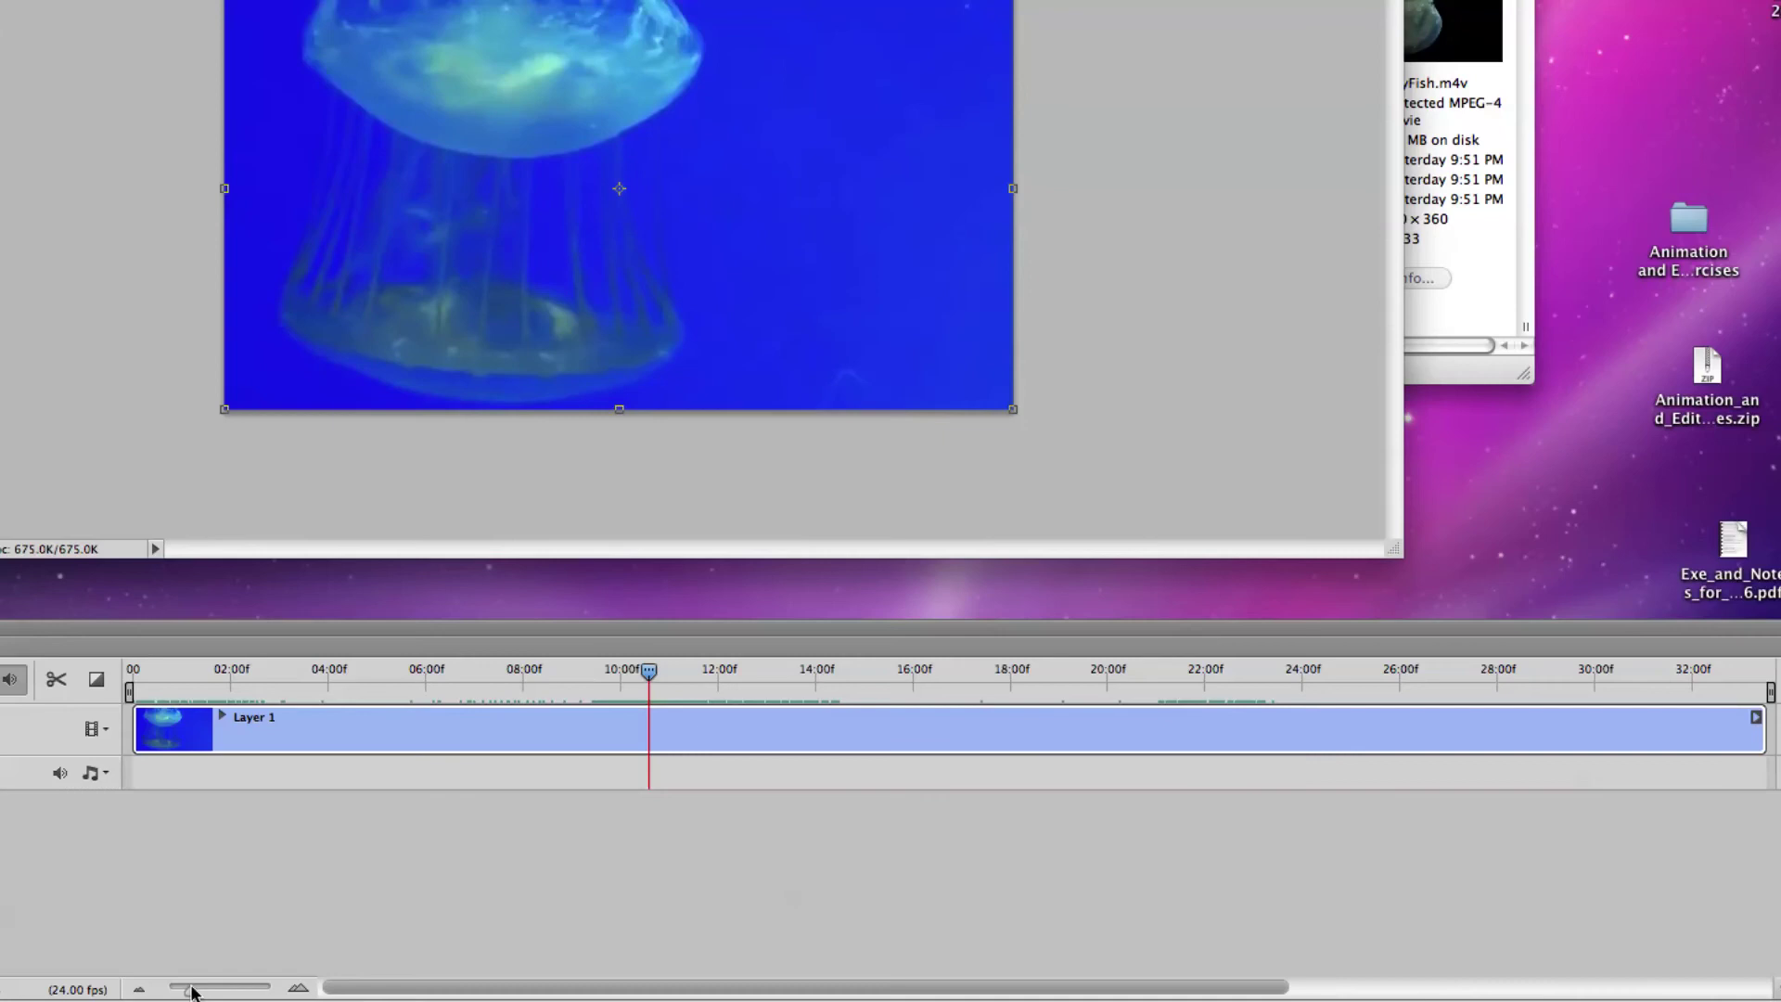
Step: Split the jellyfish clip at the two shot changes, at 0:00:10:14 and about 21 seconds, making three clips
{"action": "left_click_drag", "start_coordinate": [192, 990], "coordinate": [183, 990]}
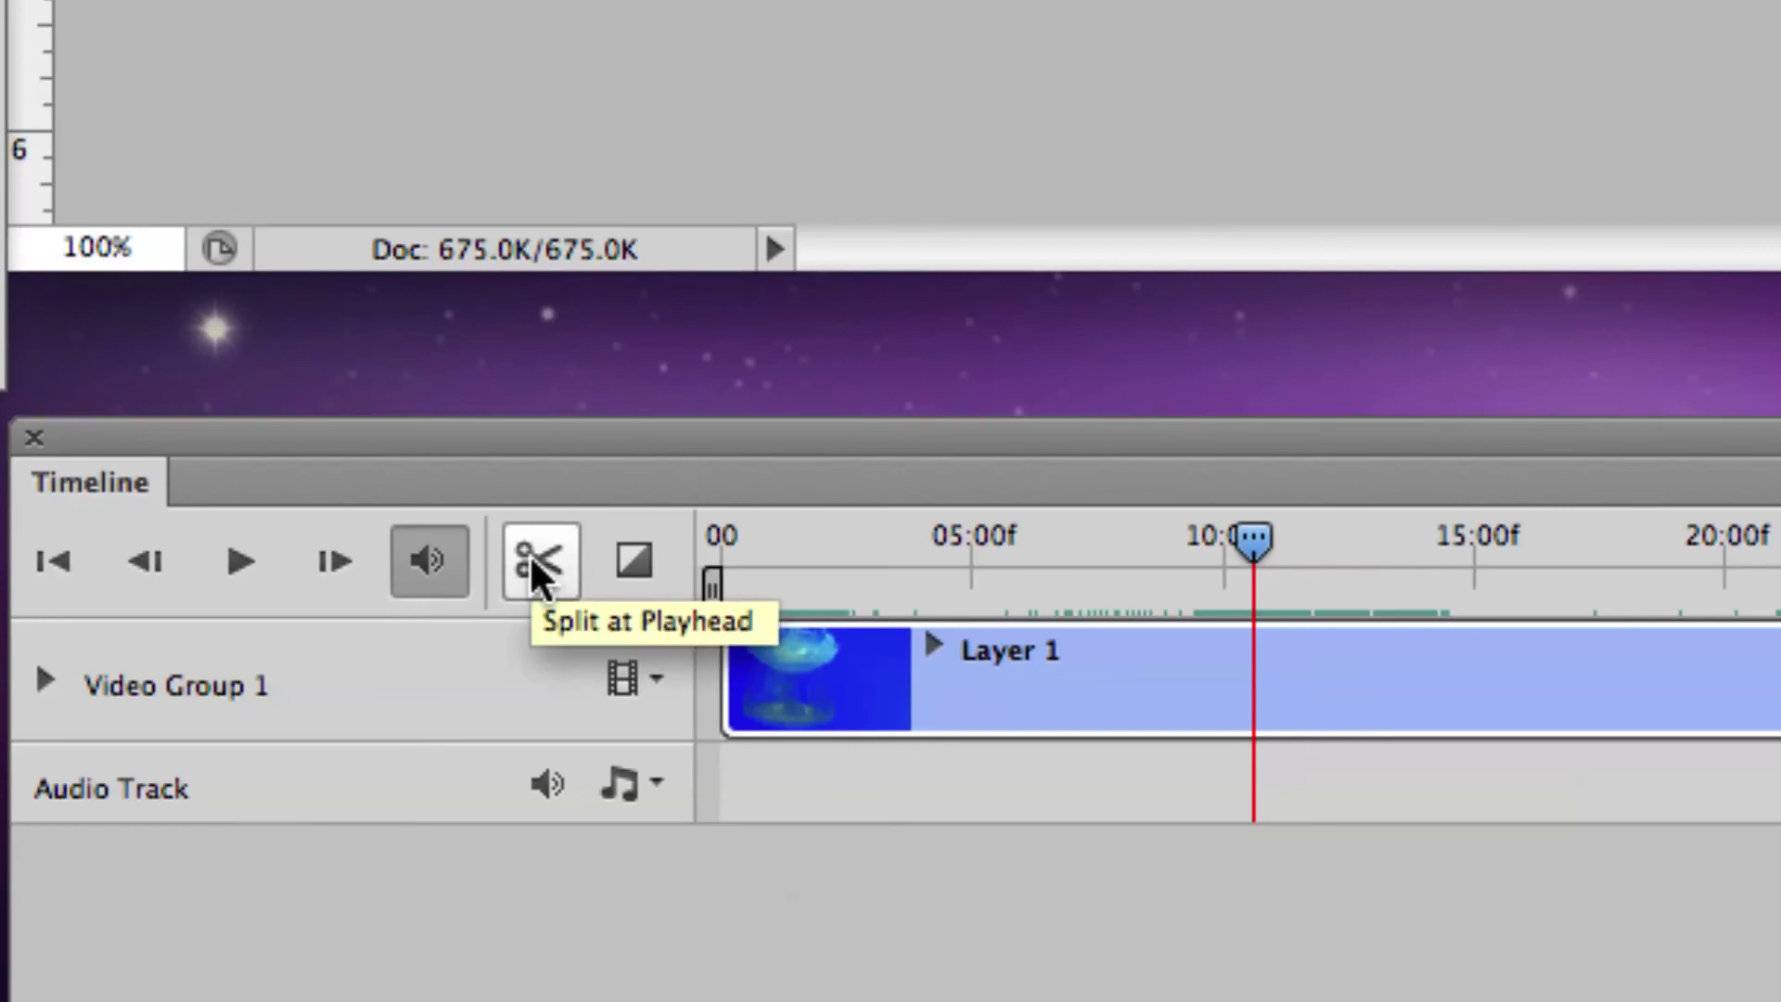
{"action": "left_click", "coordinate": [537, 563]}
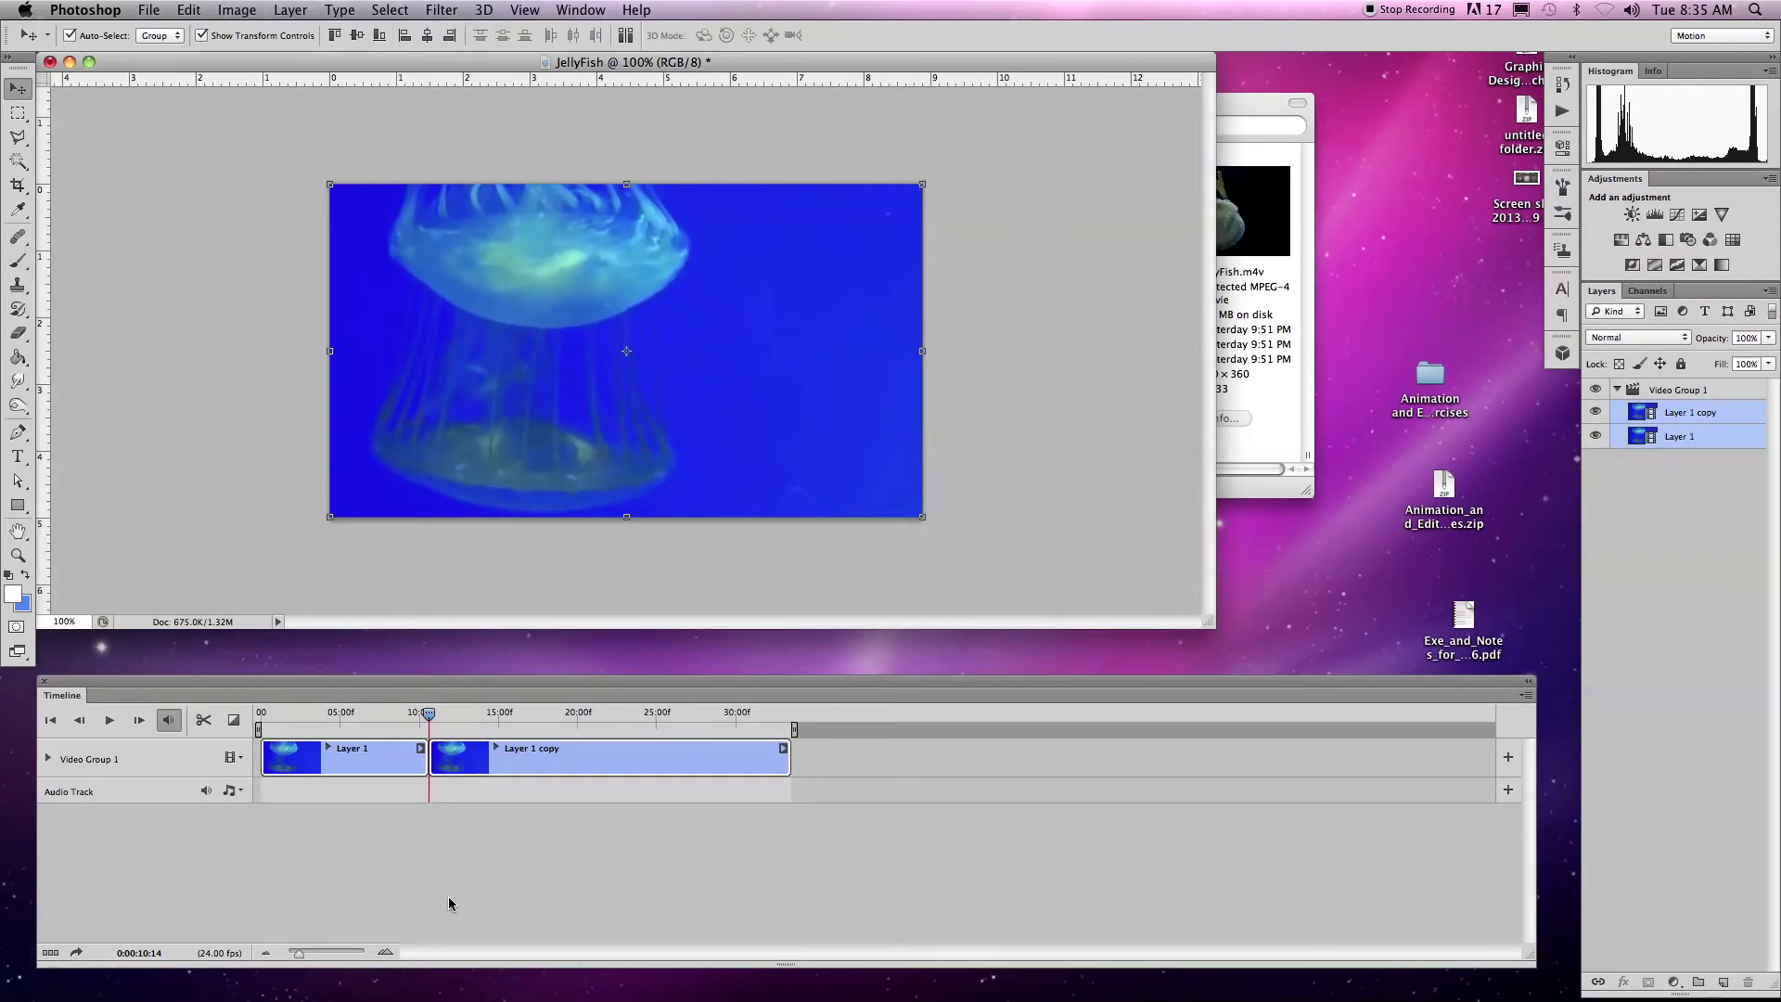
{"action": "left_click_drag", "start_coordinate": [429, 715], "coordinate": [599, 722]}
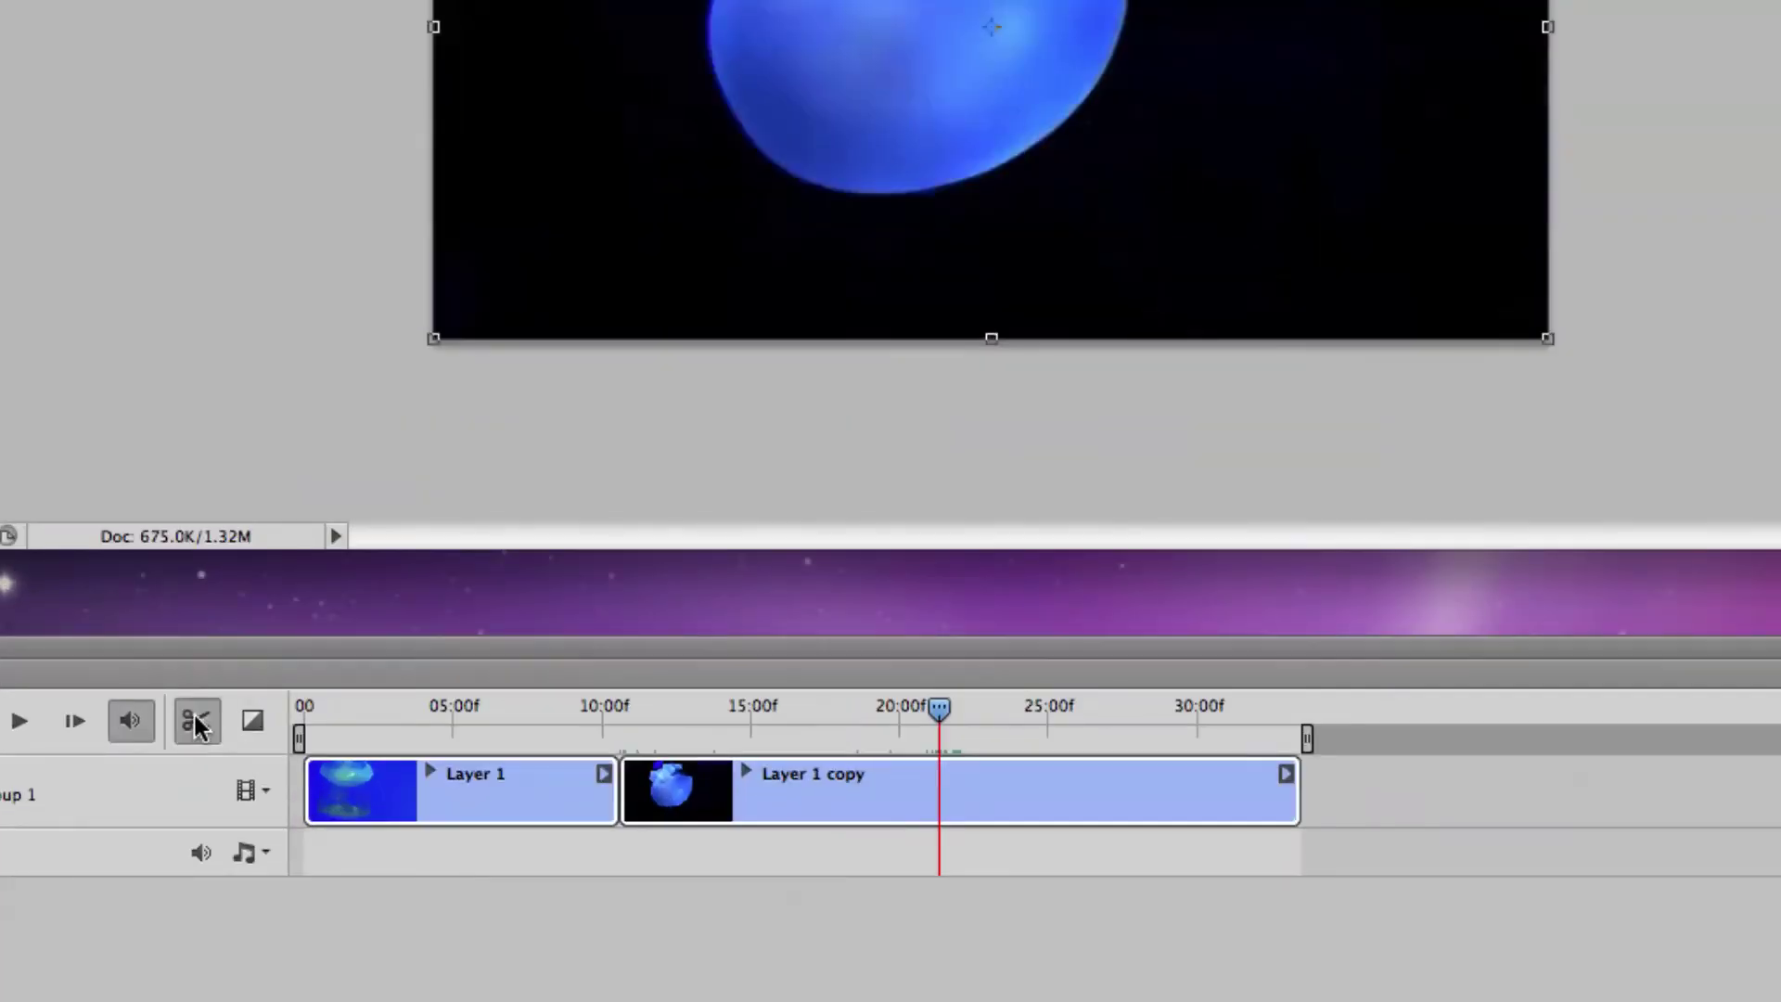
{"action": "left_click", "coordinate": [195, 719]}
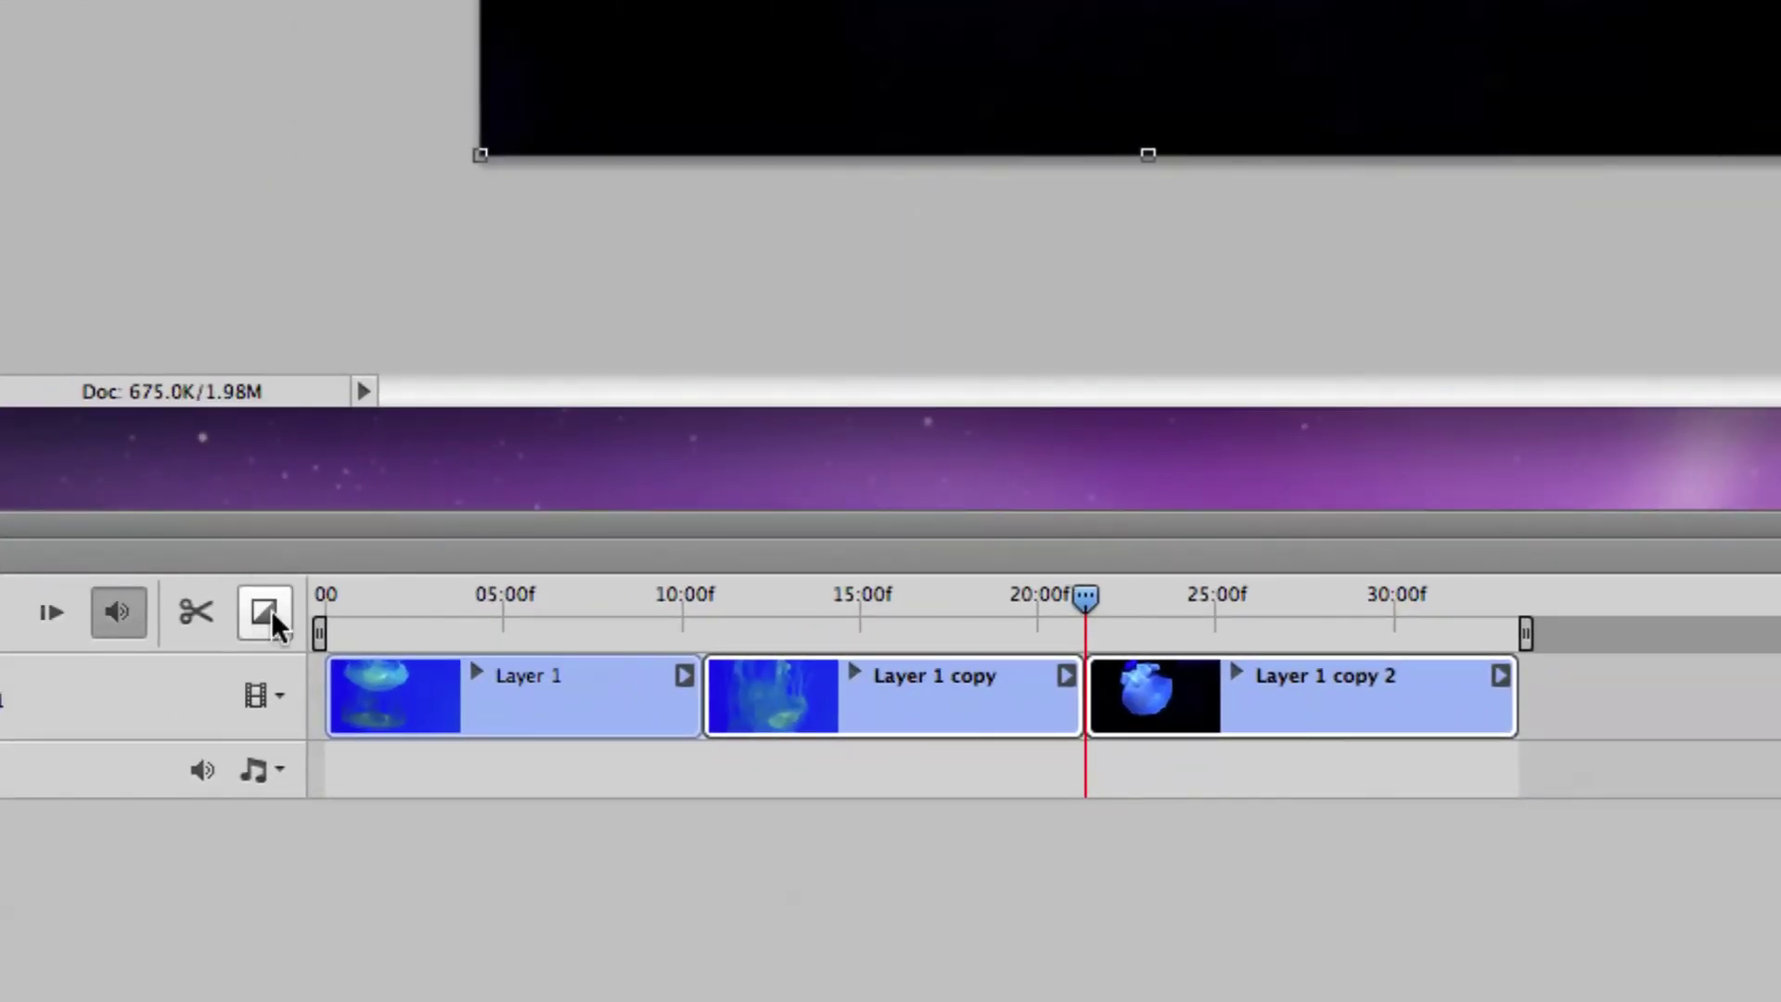
Step: Add 1-second Cross Fade transitions between the first and second clips and between the second and third clips
{"action": "left_click", "coordinate": [271, 612]}
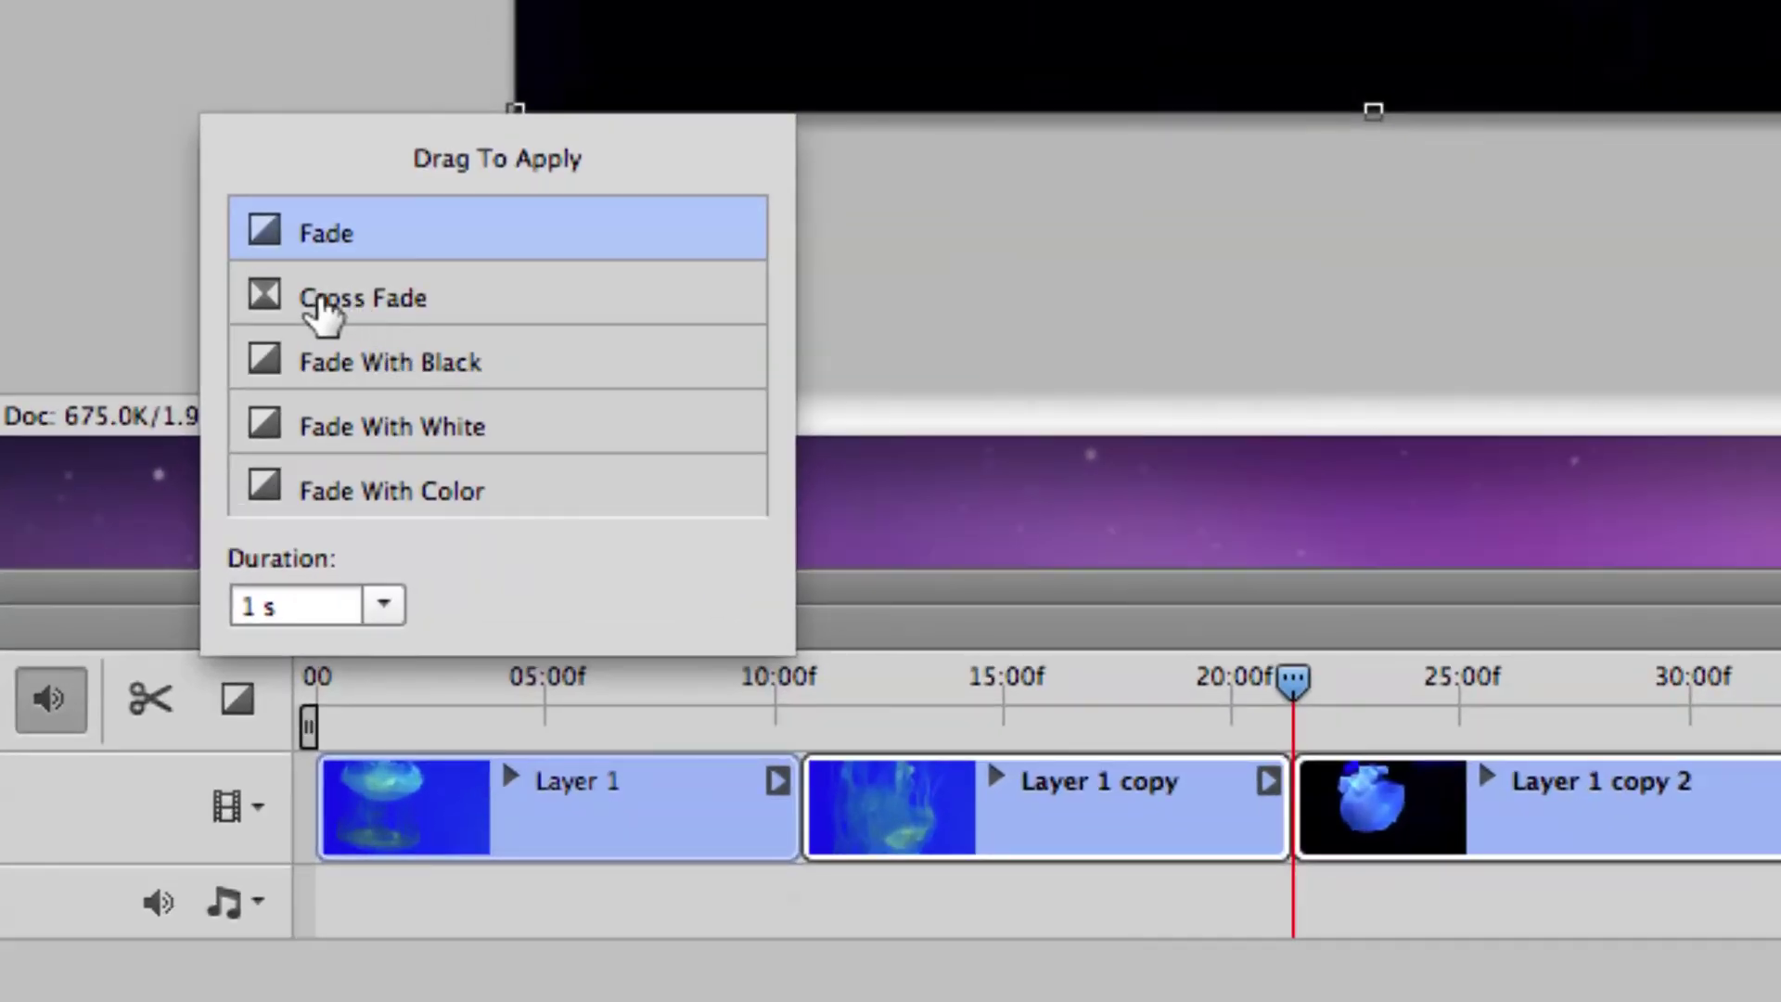
{"action": "left_click", "coordinate": [330, 301]}
{"action": "left_click_drag", "start_coordinate": [325, 311], "coordinate": [804, 804]}
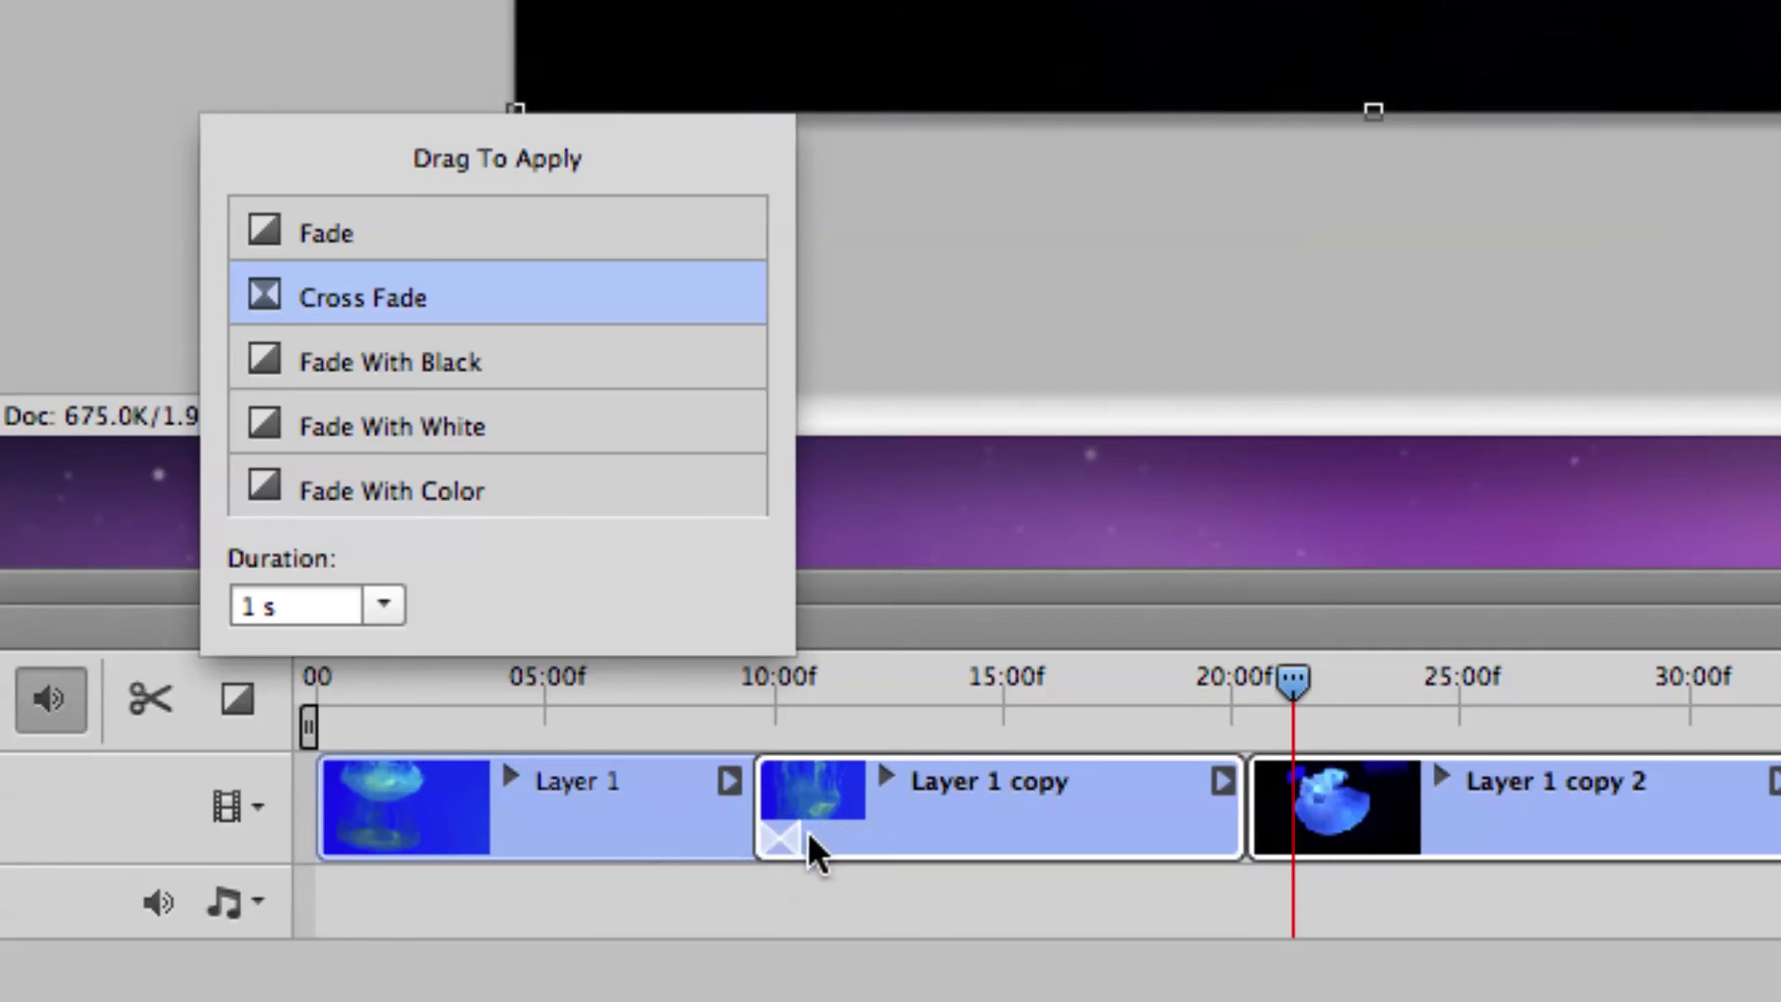
{"action": "left_click_drag", "start_coordinate": [373, 312], "coordinate": [1242, 787]}
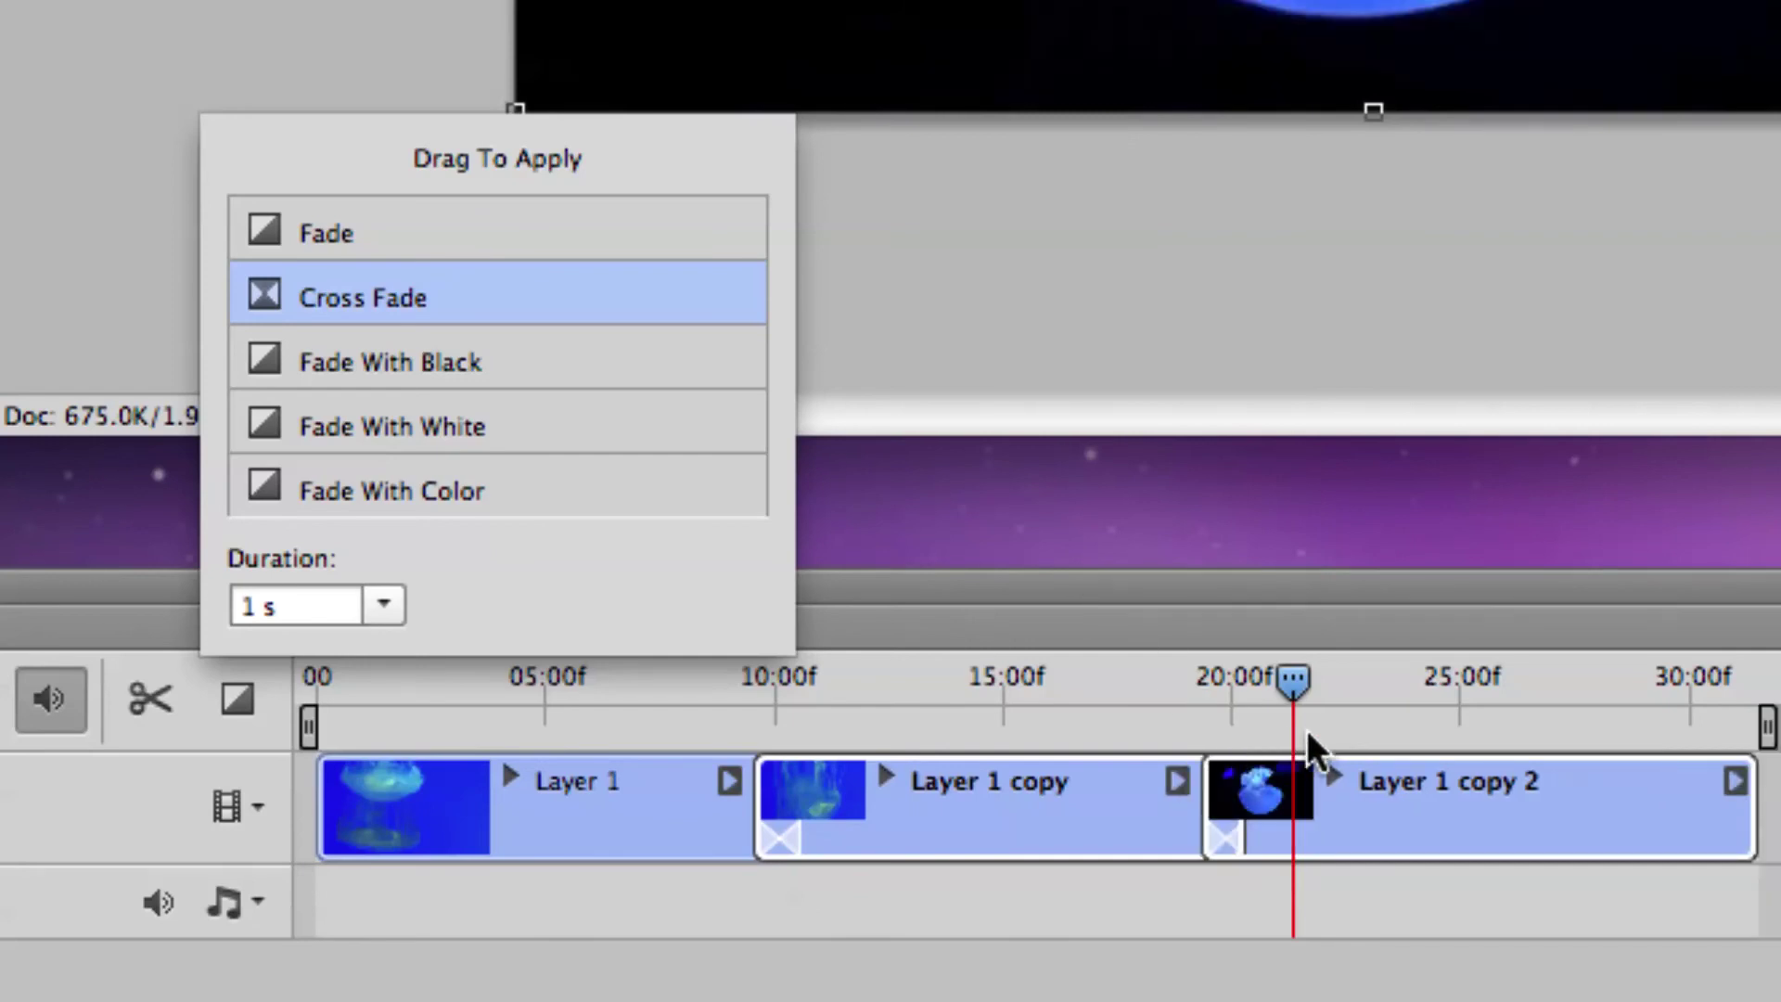
Step: Play the timeline across both clip boundaries to preview the cross fades
{"action": "left_click", "coordinate": [1293, 689]}
{"action": "left_click_drag", "start_coordinate": [1283, 682], "coordinate": [700, 681]}
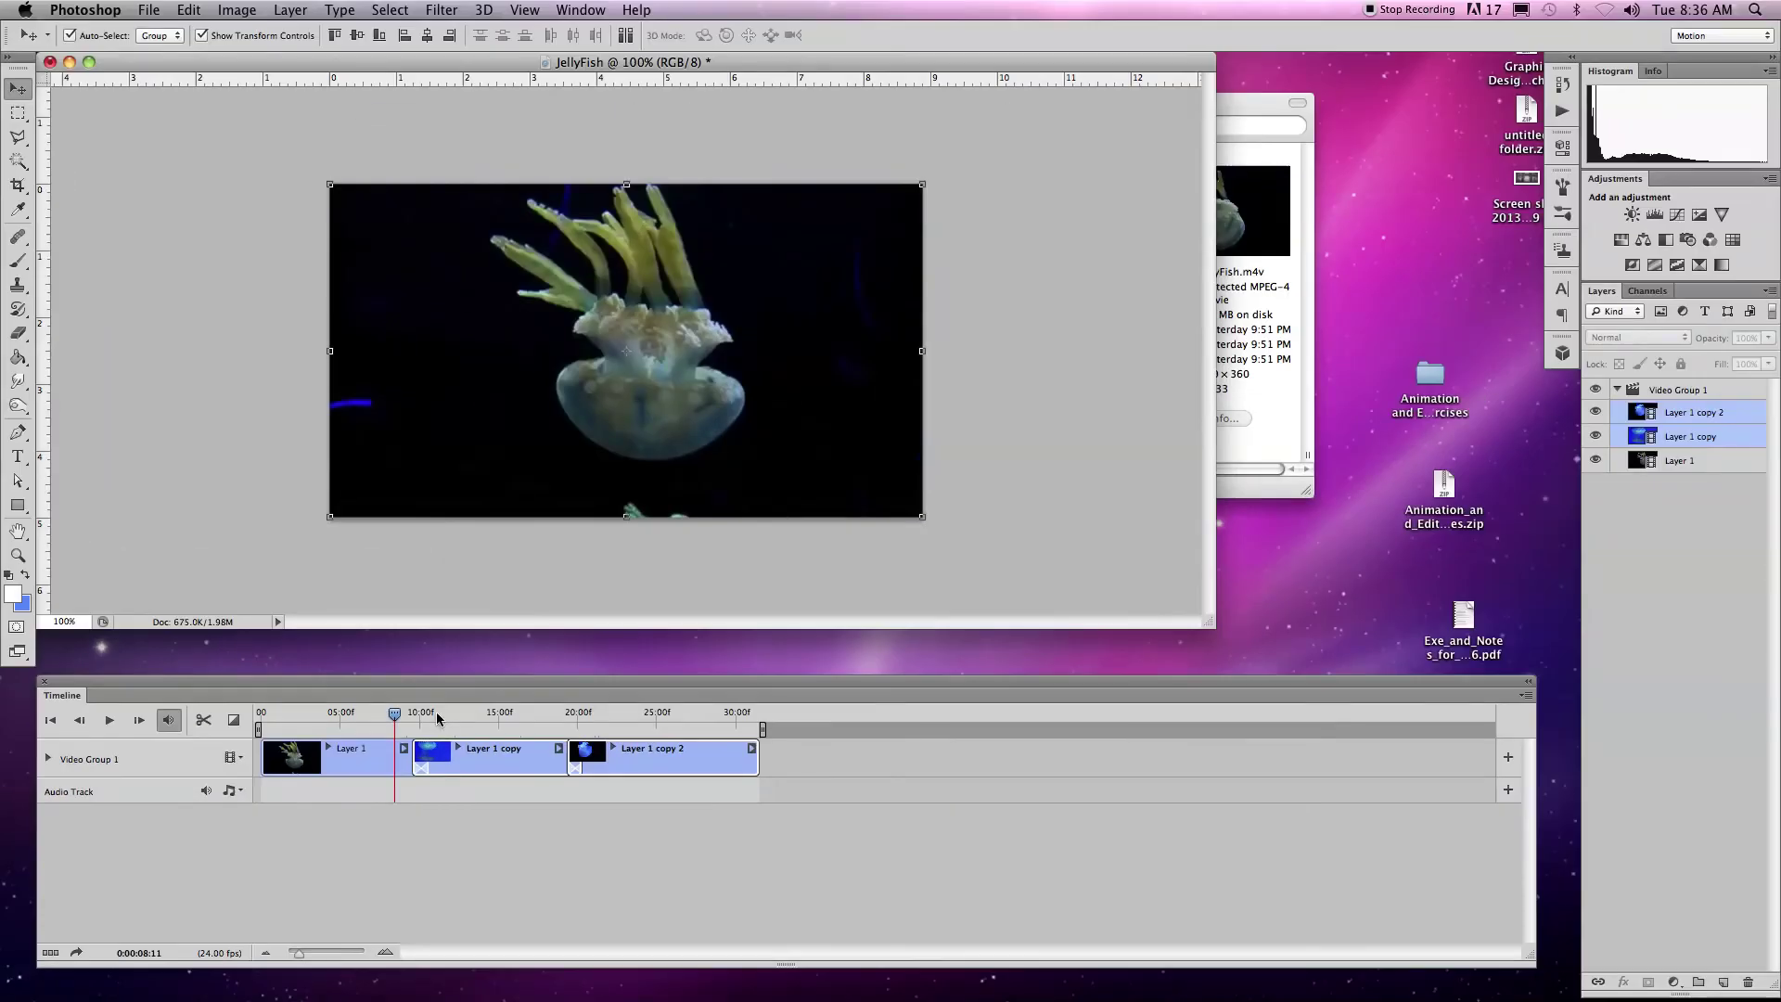
{"action": "key", "text": "space"}
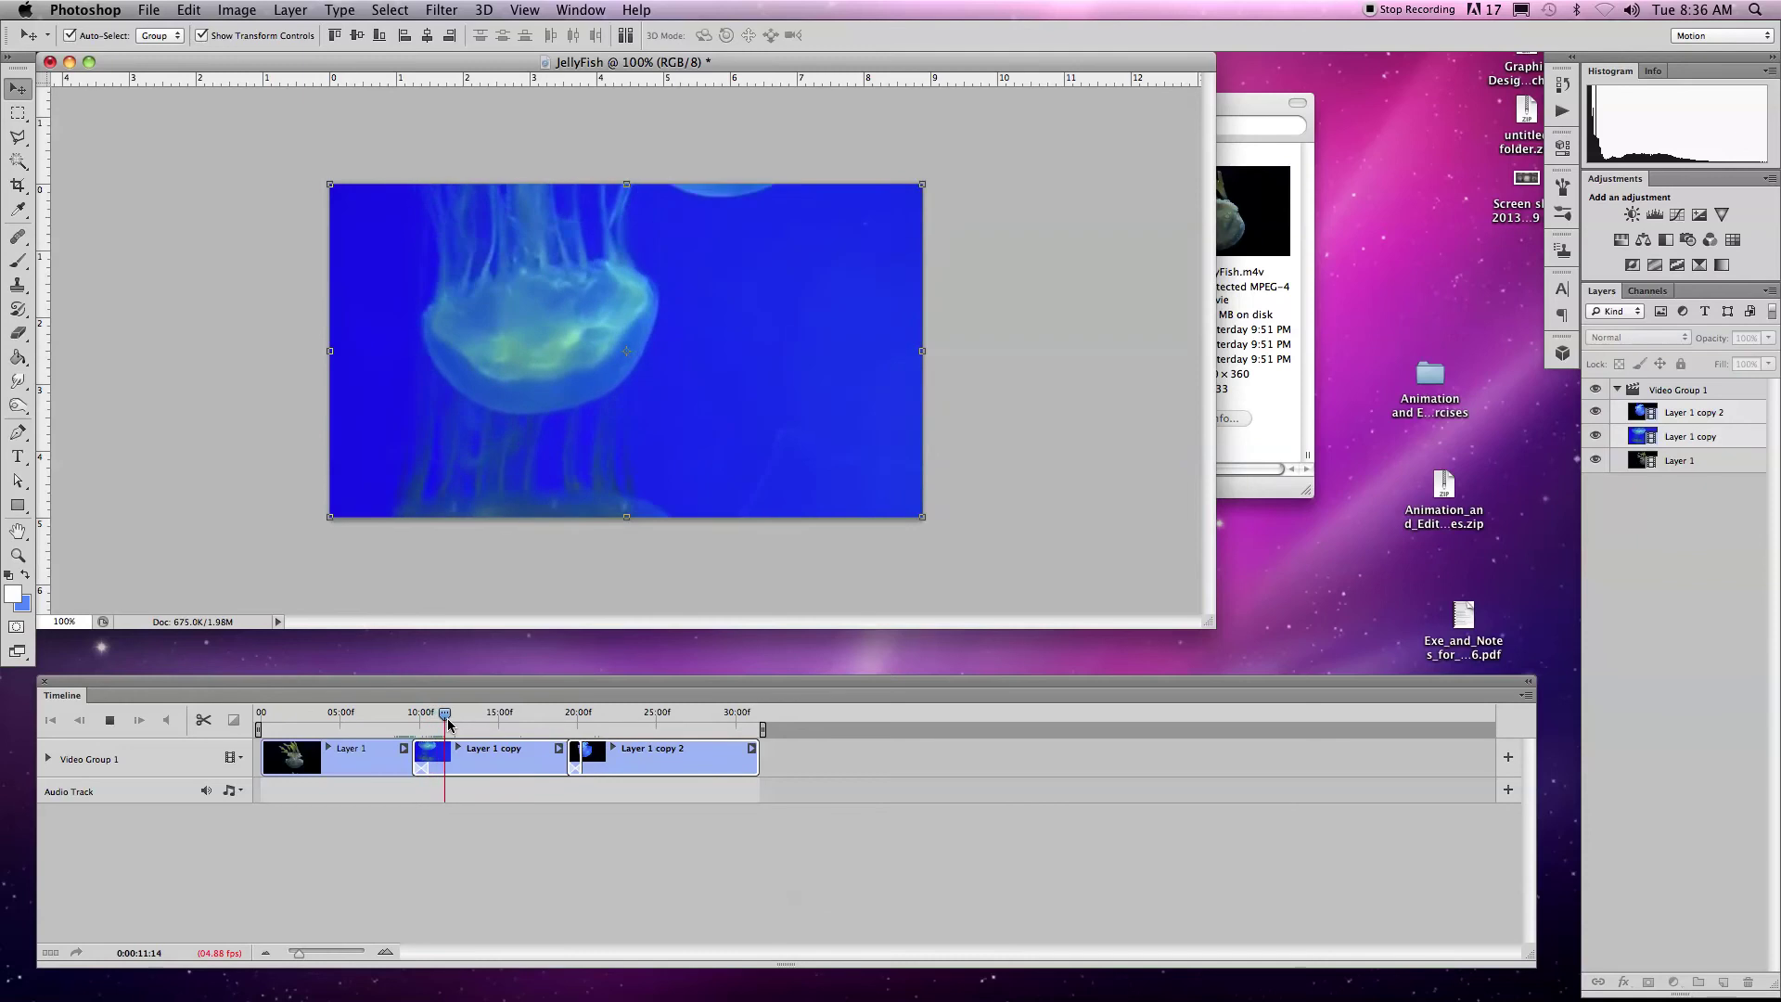
{"action": "key", "text": "space"}
{"action": "left_click", "coordinate": [555, 715]}
{"action": "key", "text": "space"}
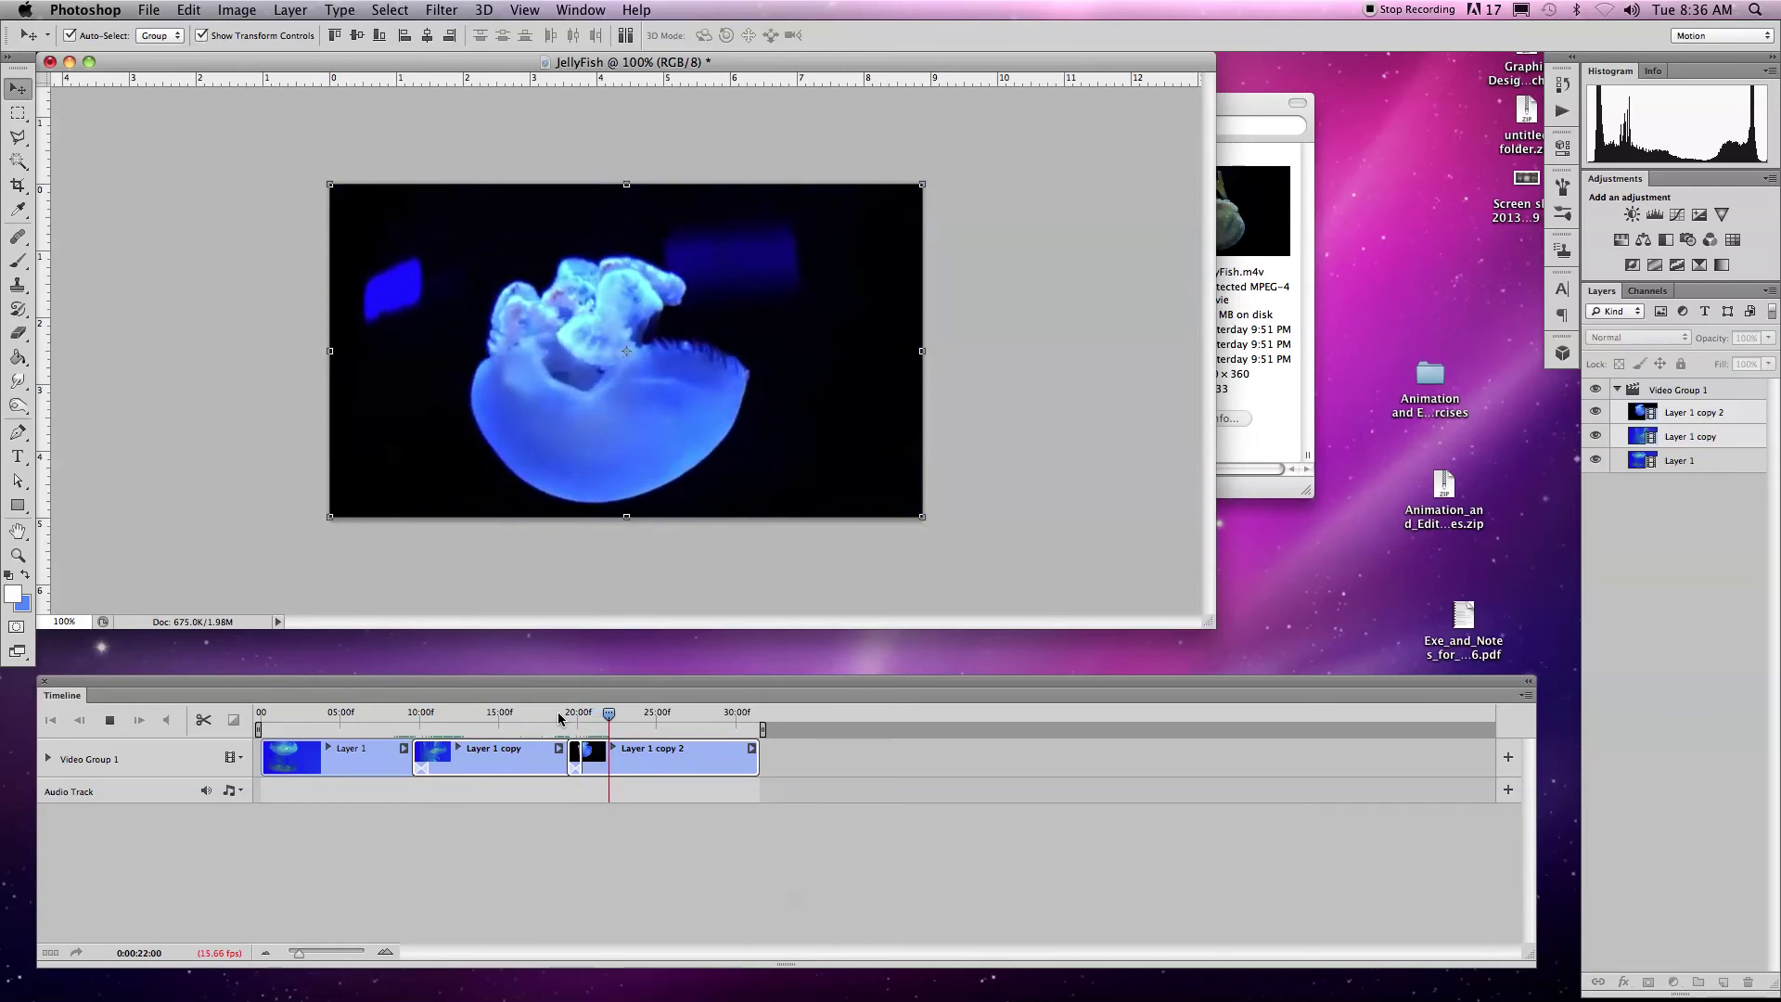
{"action": "key", "text": "space"}
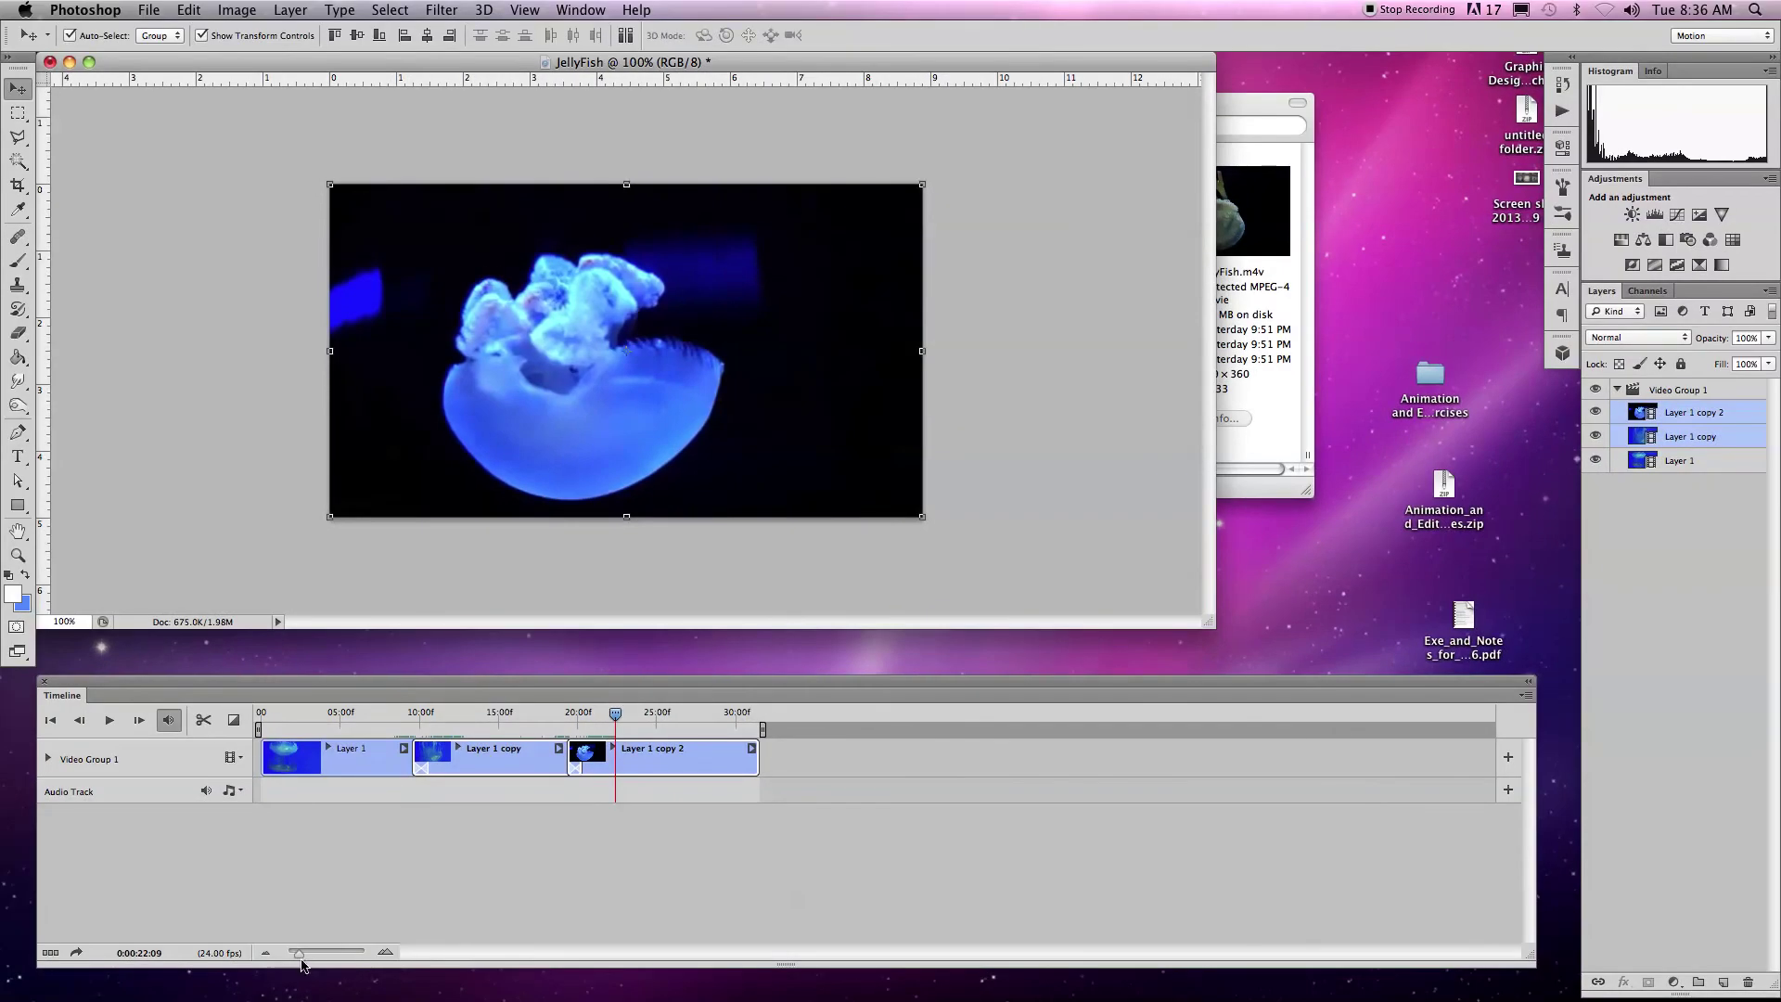
Step: Lengthen the cross fade between the first and second clips to about 2 seconds
{"action": "left_click_drag", "start_coordinate": [266, 1001], "coordinate": [299, 956]}
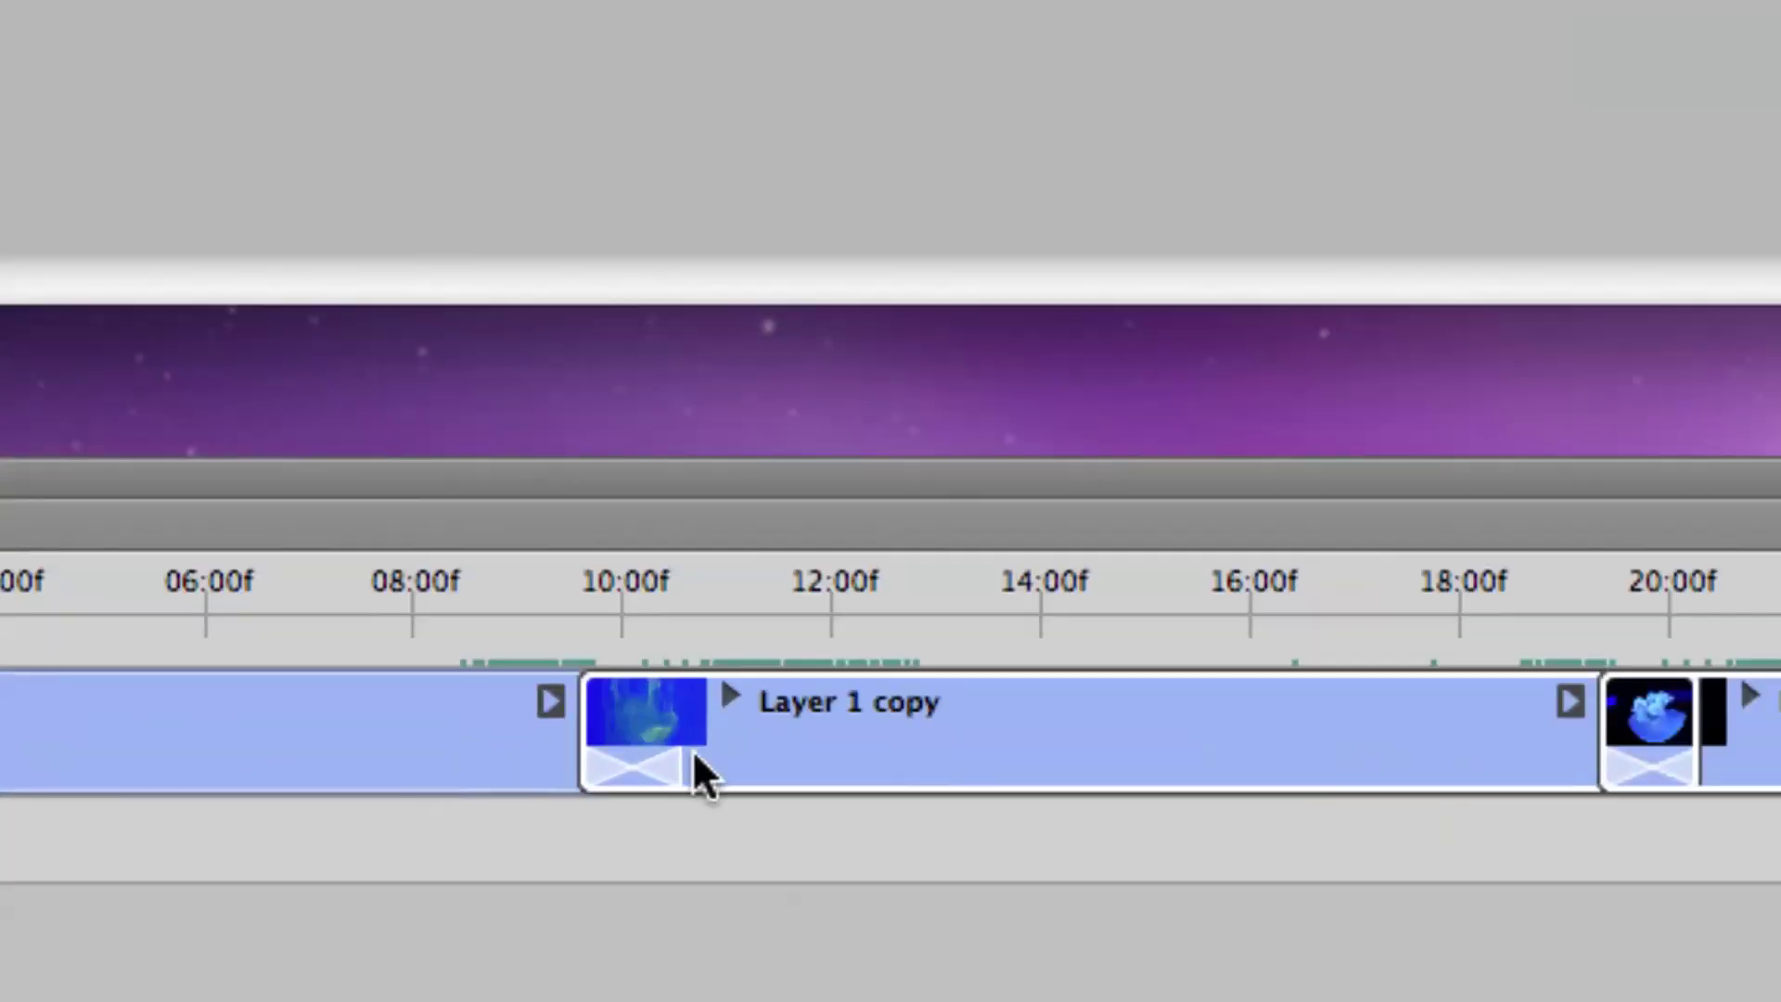
{"action": "left_click_drag", "start_coordinate": [672, 767], "coordinate": [776, 778]}
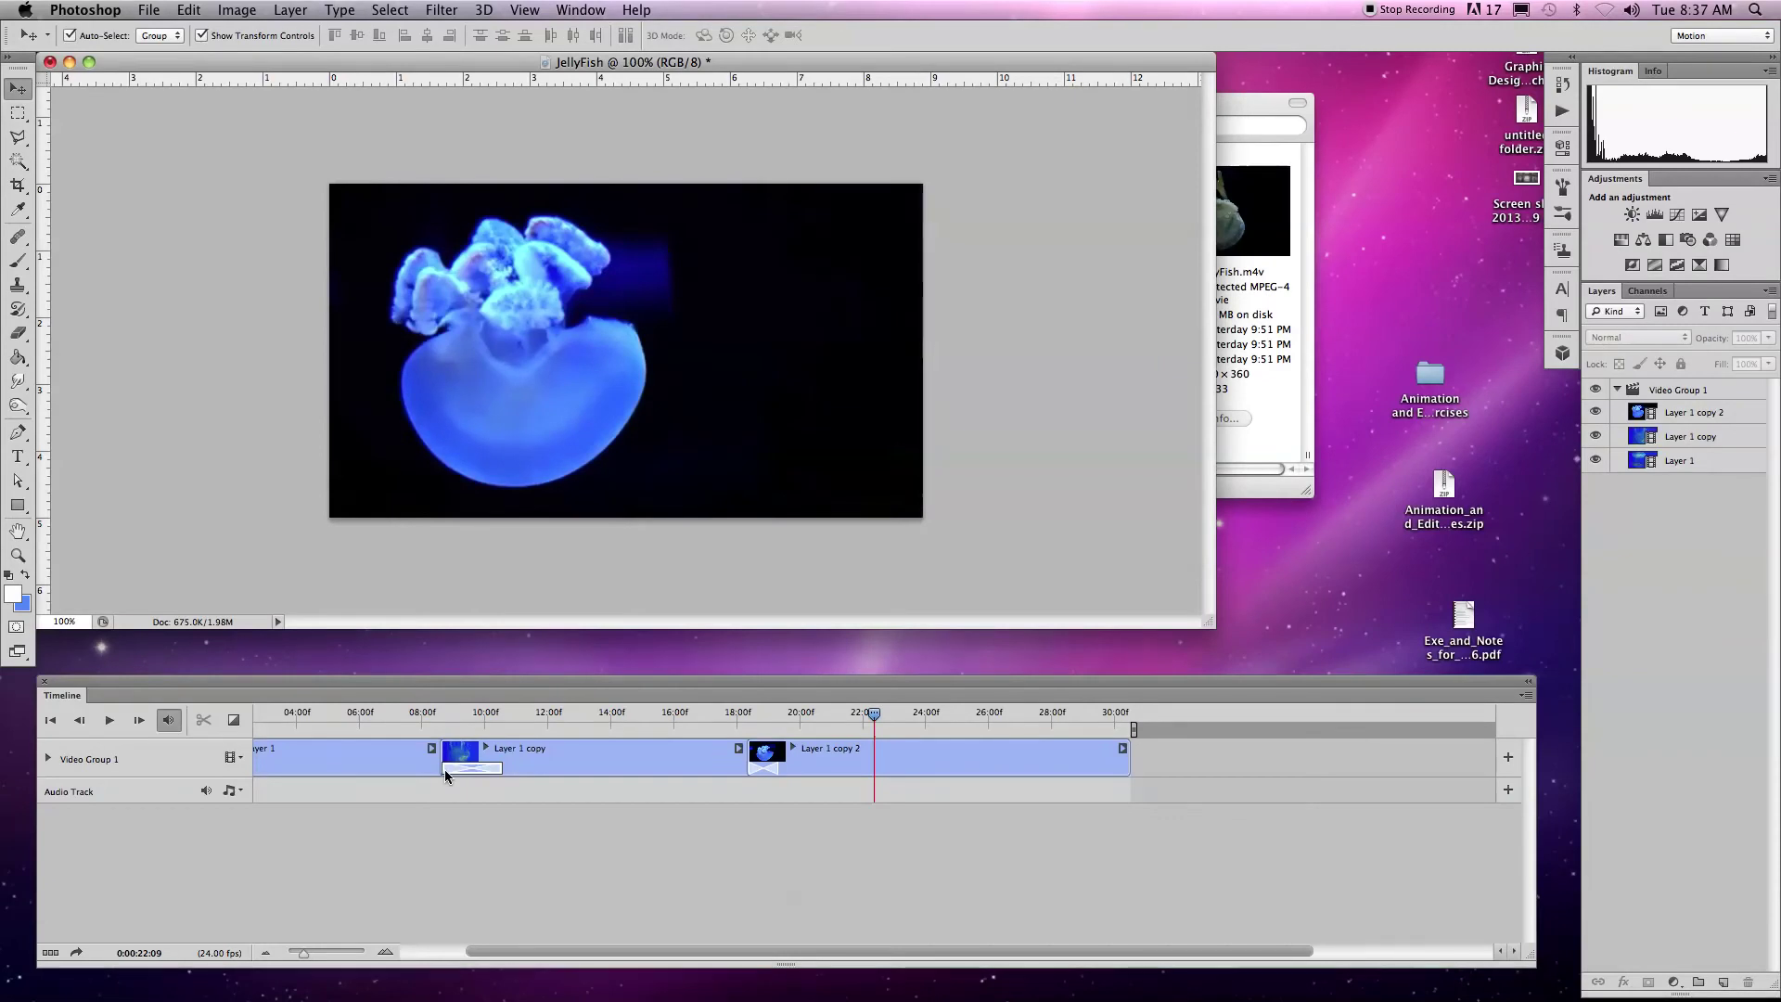
{"action": "scroll", "coordinate": [512, 827], "scroll_direction": "left", "scroll_amount": 3}
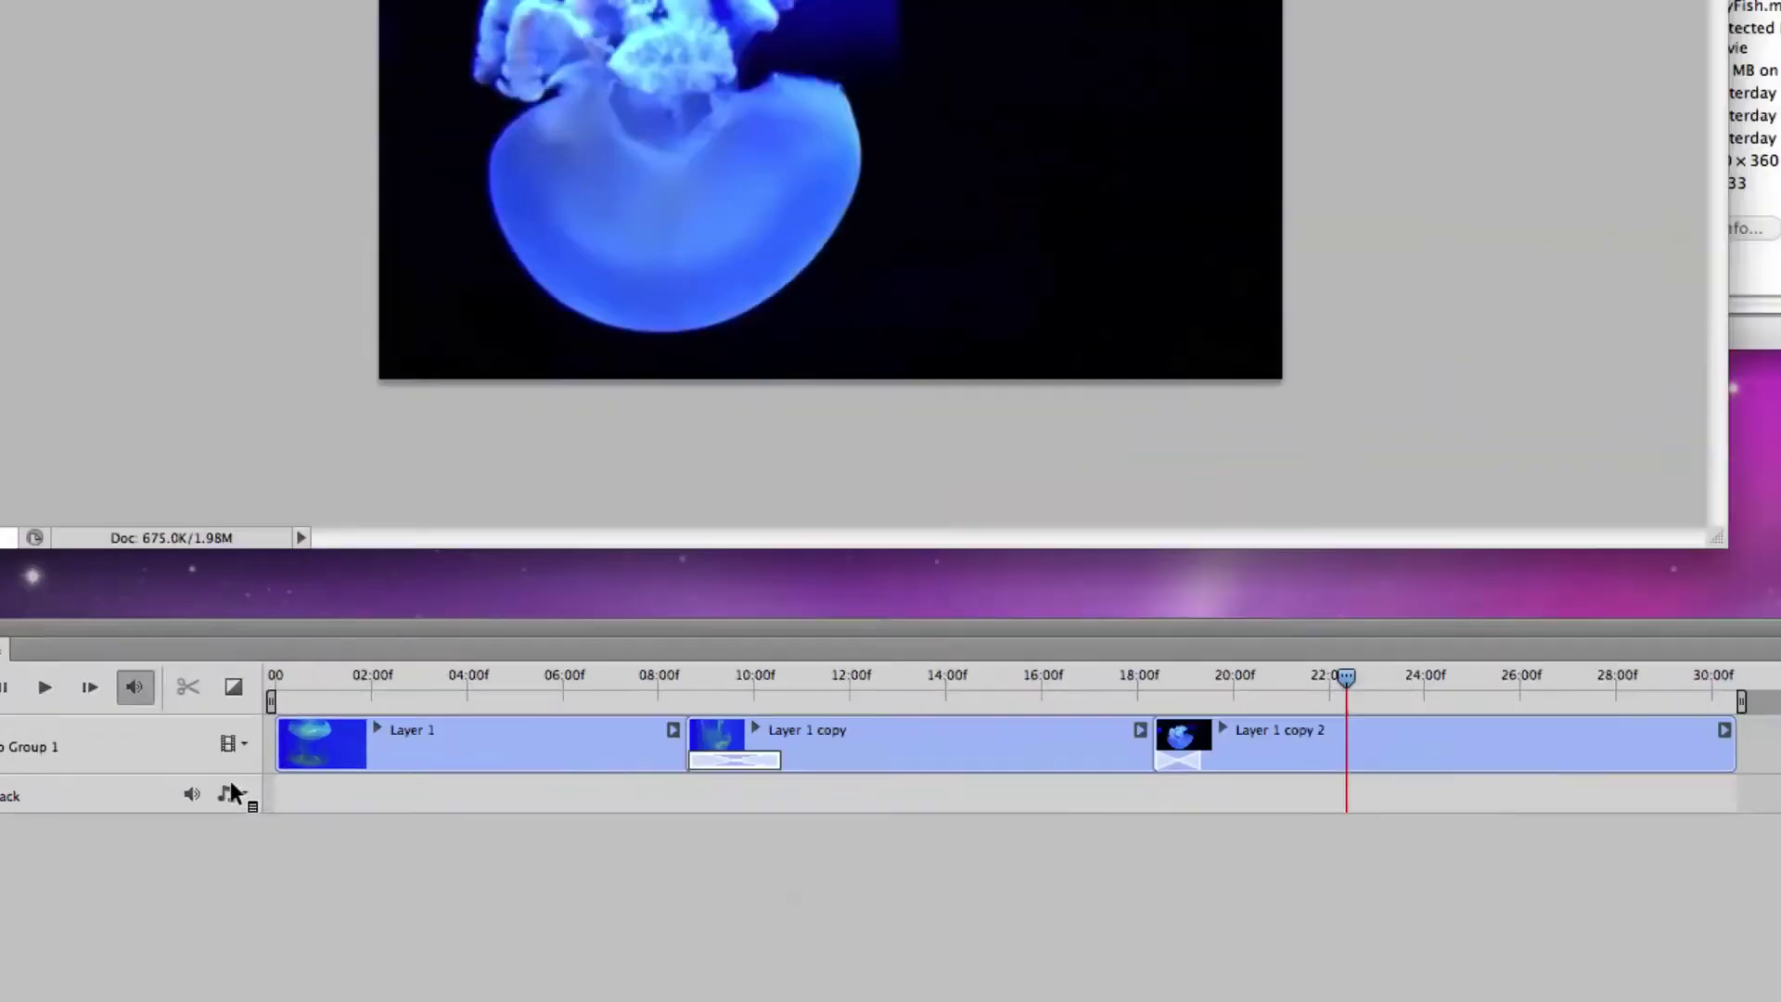
{"action": "key", "text": "Home"}
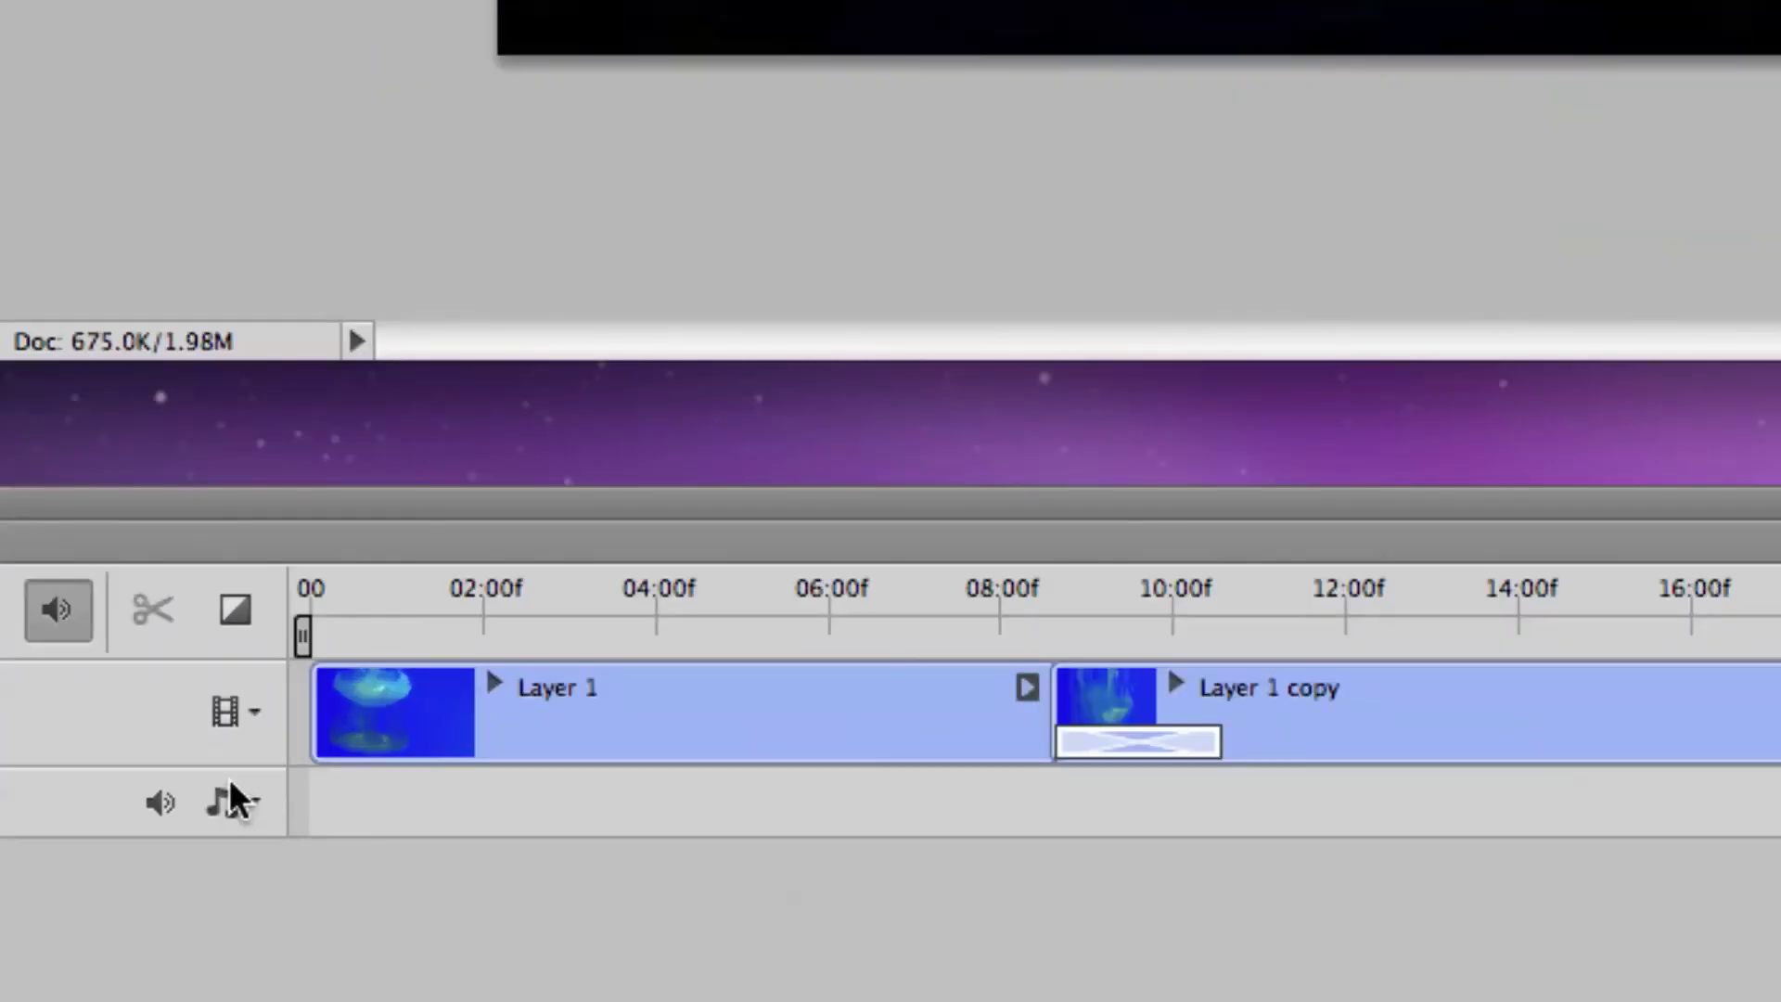
Step: Add a Fade With White transition at the start of the first clip and lengthen it to about 2 seconds
{"action": "left_click", "coordinate": [234, 612]}
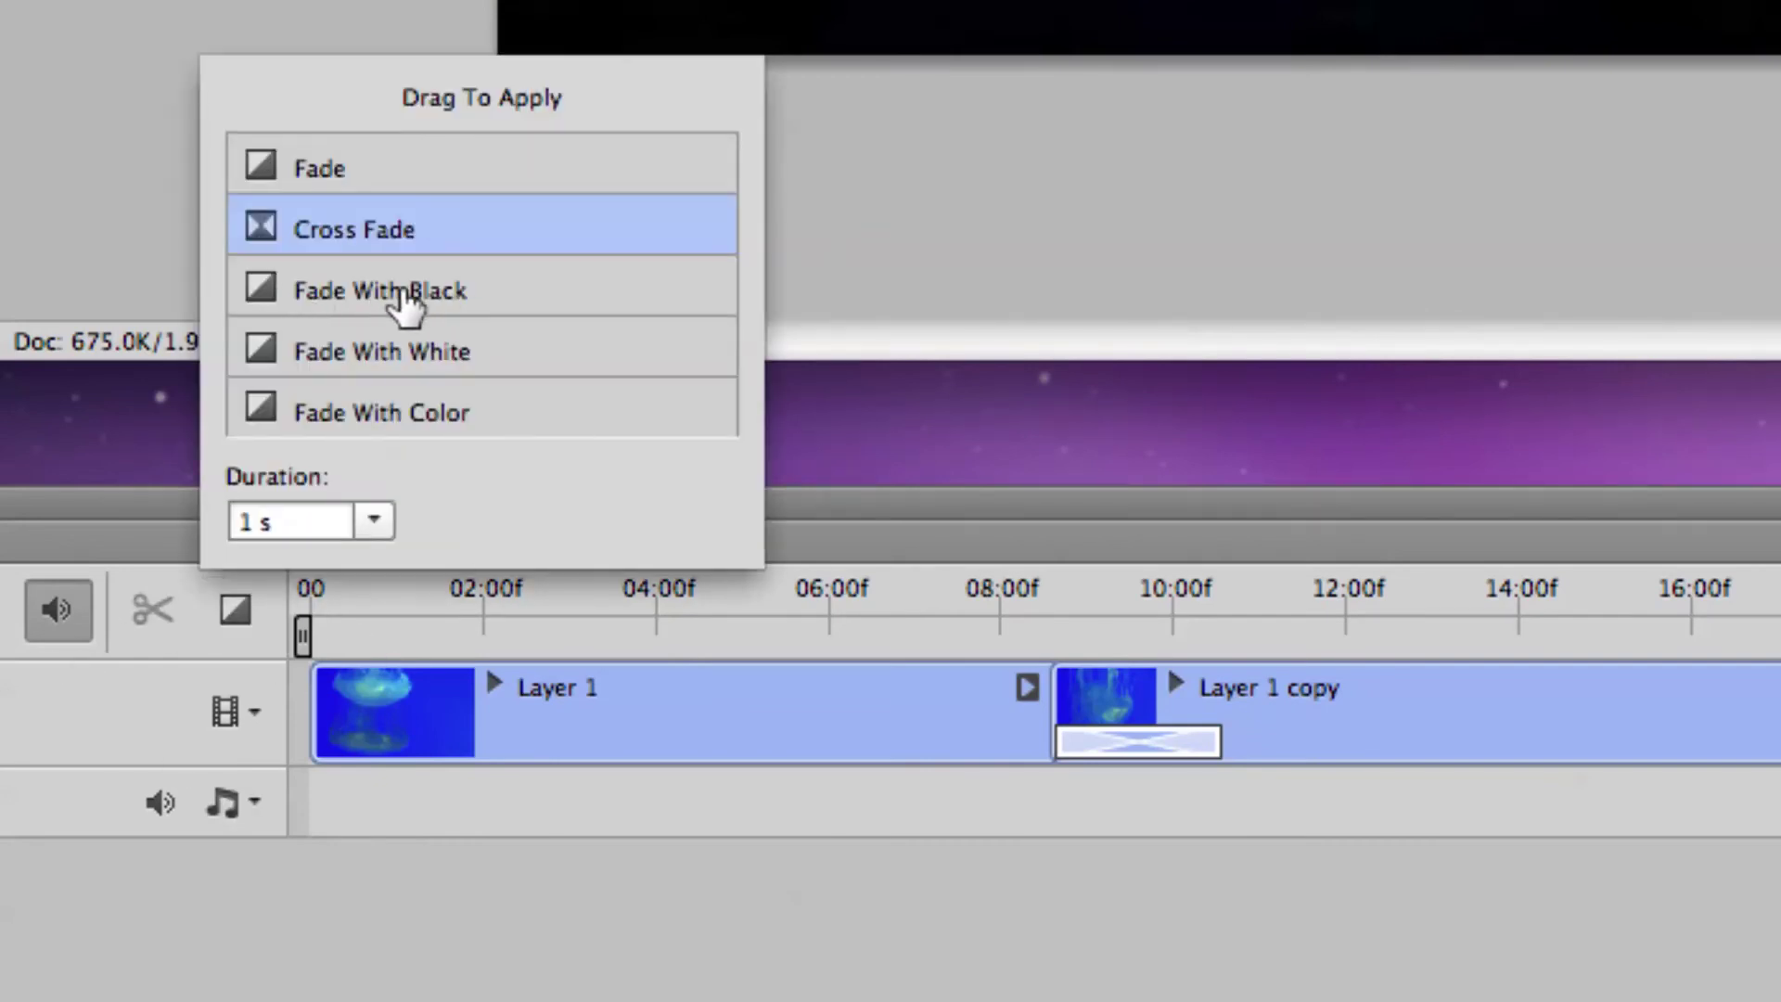
{"action": "left_click_drag", "start_coordinate": [334, 364], "coordinate": [323, 697]}
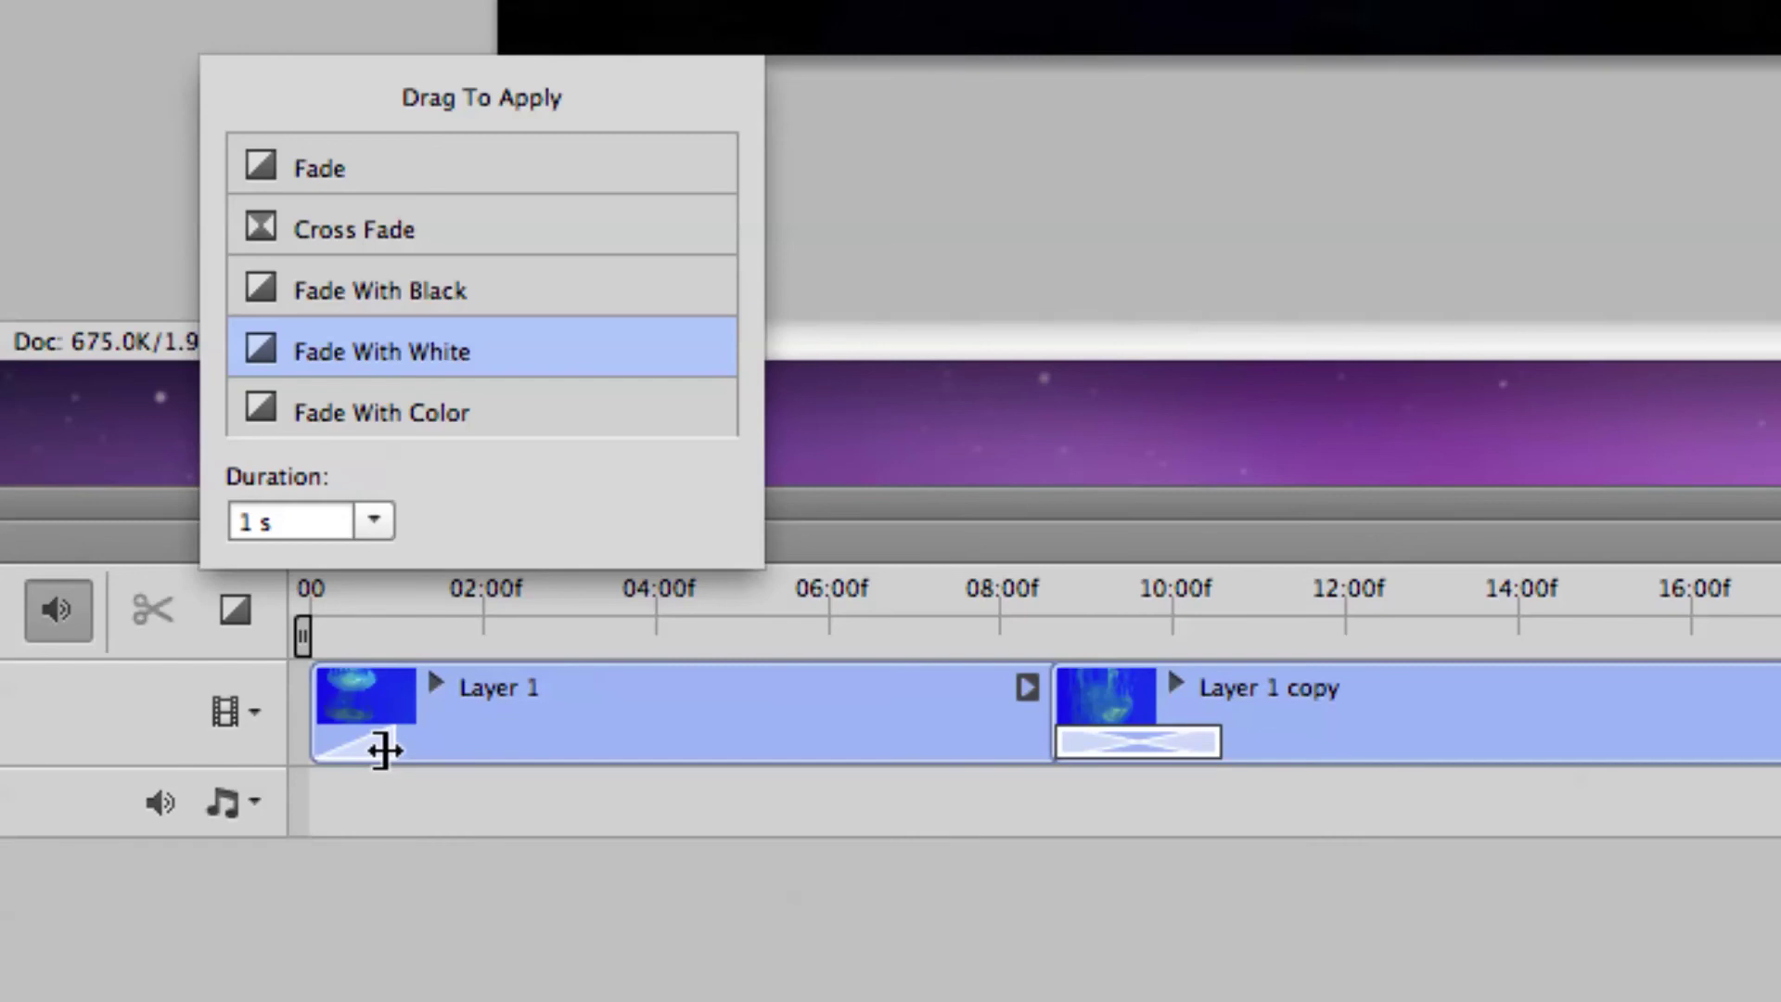
{"action": "left_click_drag", "start_coordinate": [384, 751], "coordinate": [482, 740]}
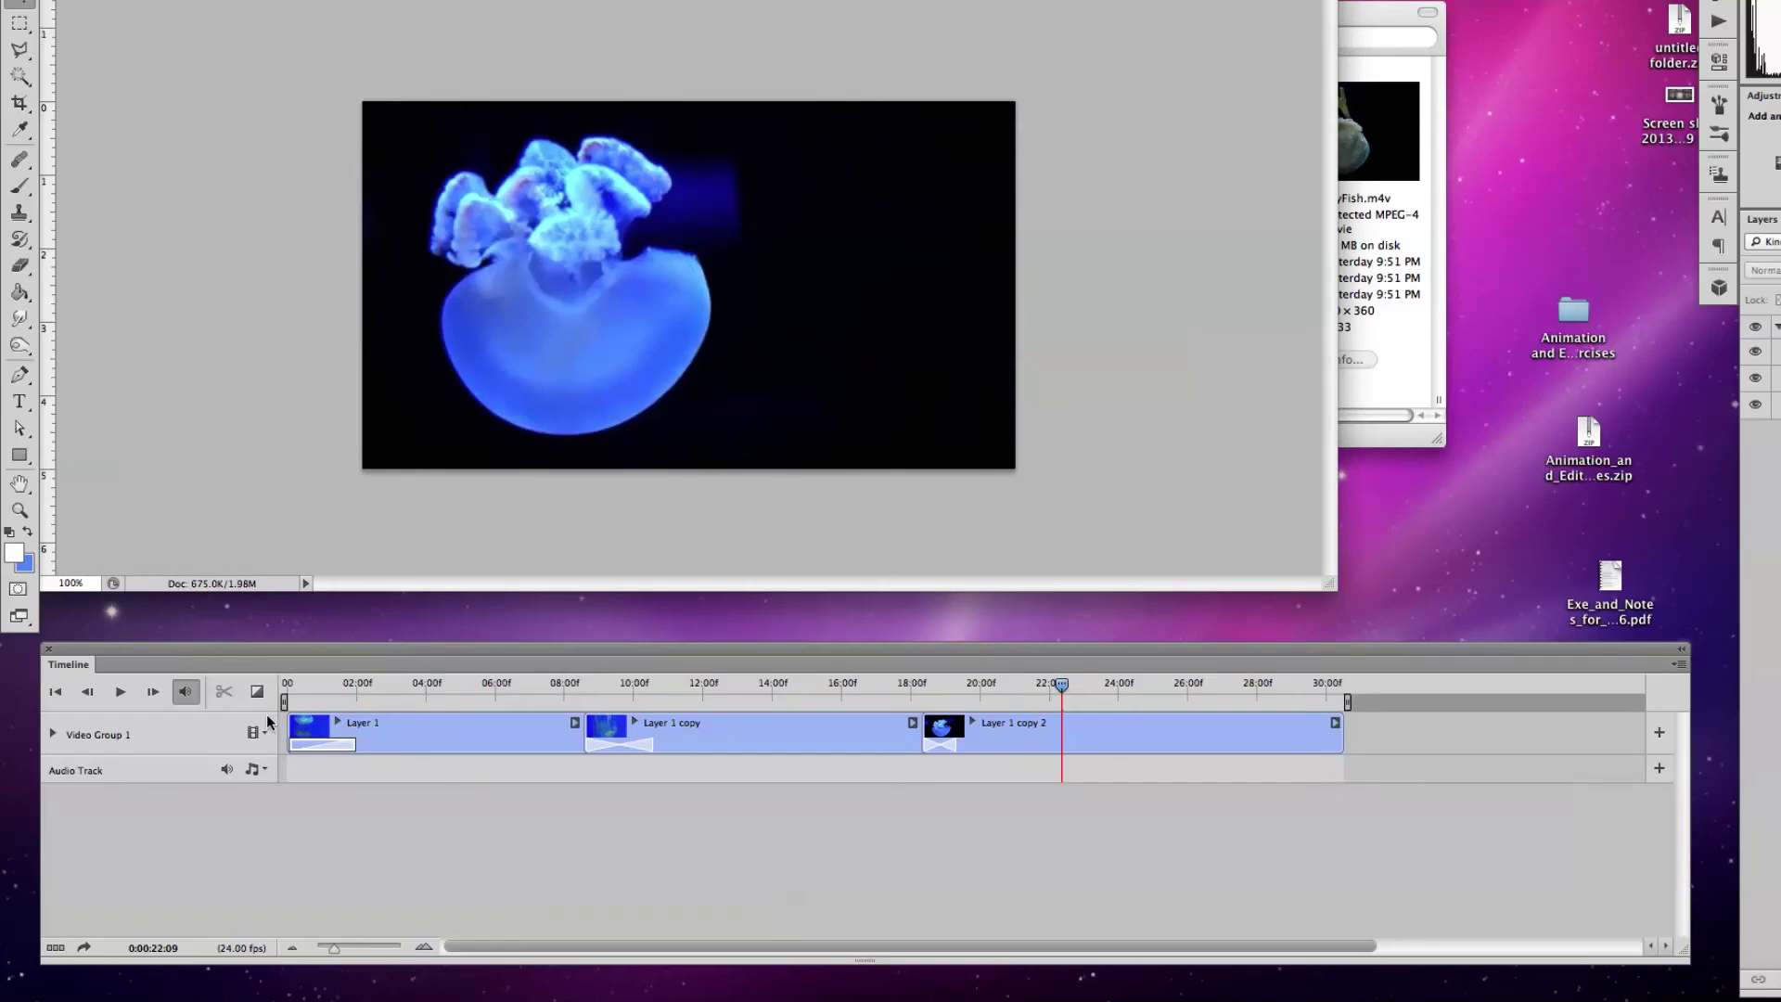
Step: Add a 1-second Fade With Black transition at the end of the last clip
{"action": "left_click", "coordinate": [235, 609]}
{"action": "left_click_drag", "start_coordinate": [320, 563], "coordinate": [1332, 732]}
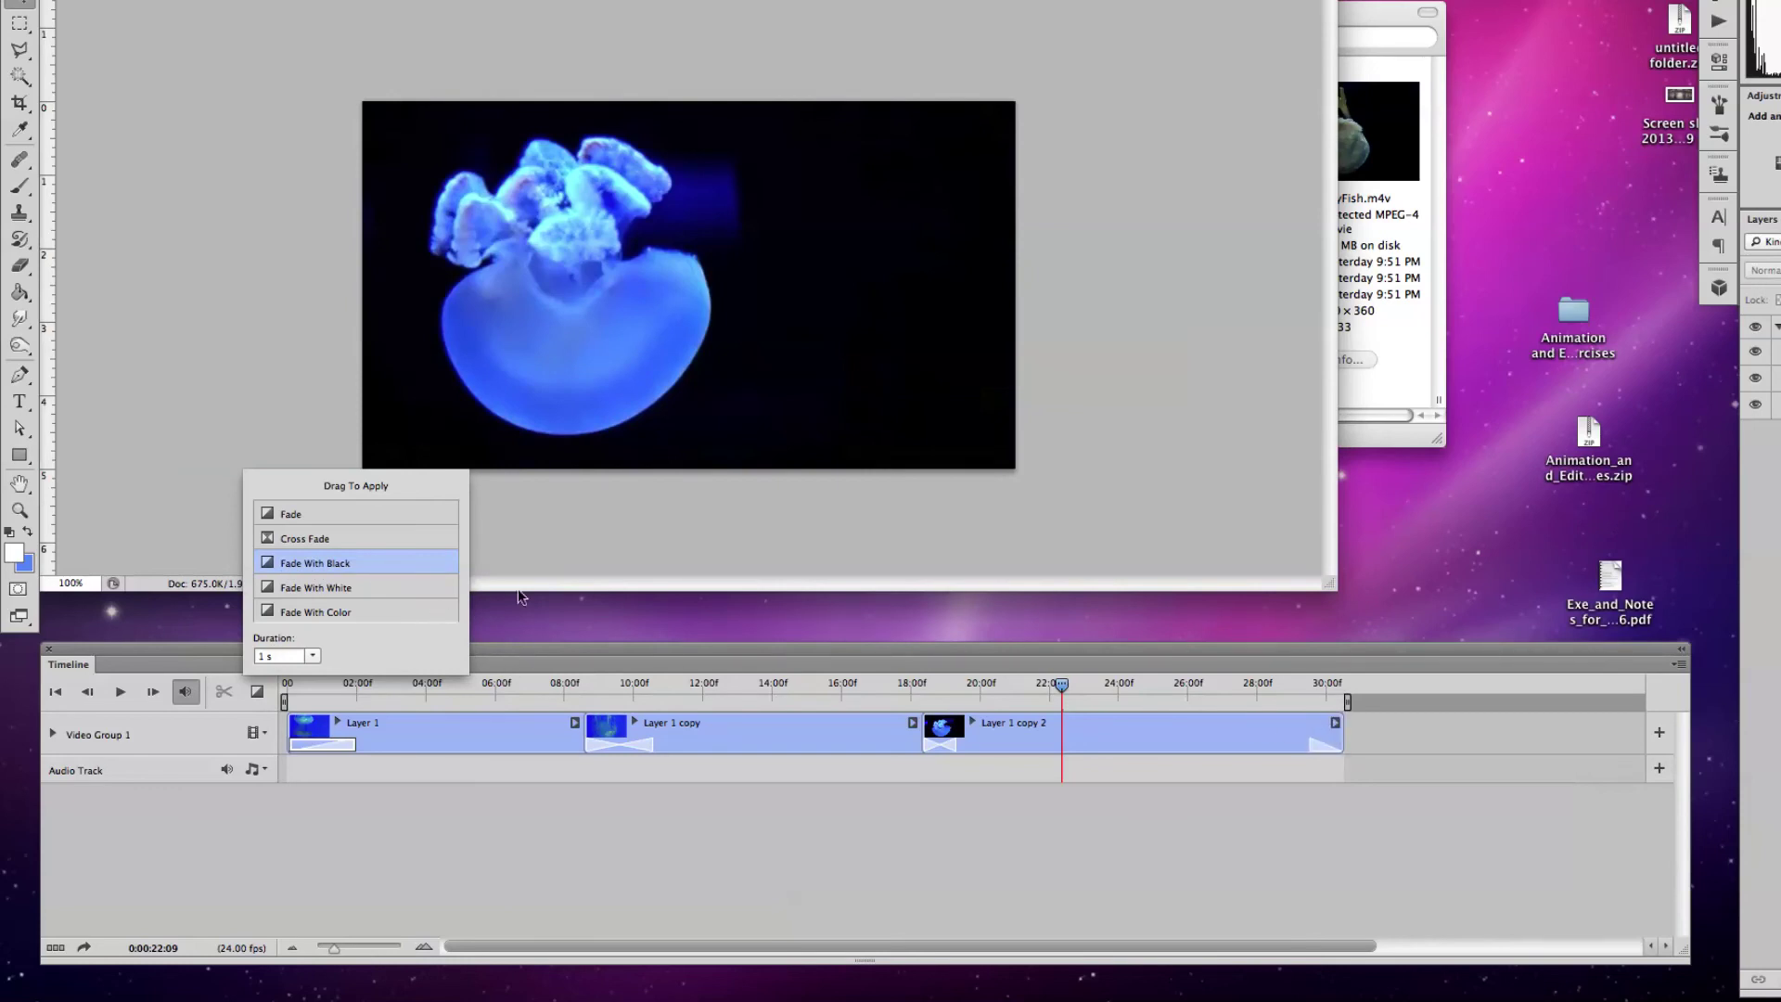
{"action": "left_click", "coordinate": [805, 677]}
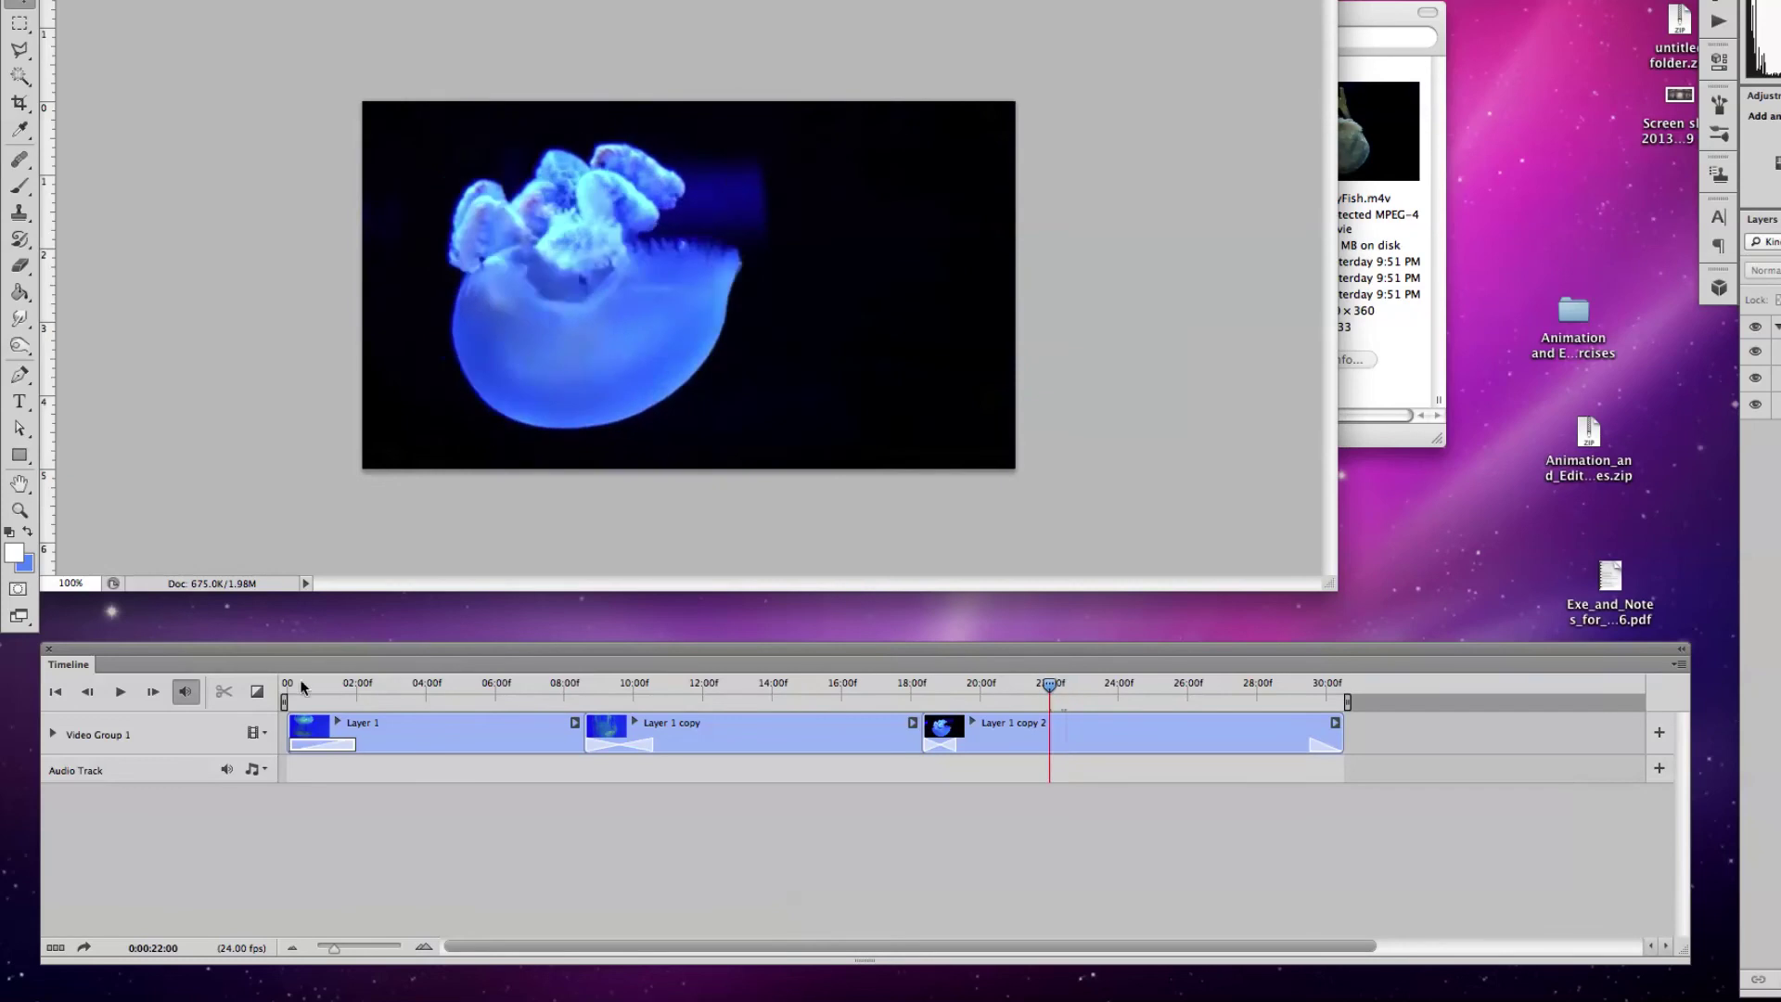
Step: Play the beginning and the end of the sequence to preview the white fade-in and the black fade-out
{"action": "left_click", "coordinate": [288, 683]}
{"action": "key", "text": "space"}
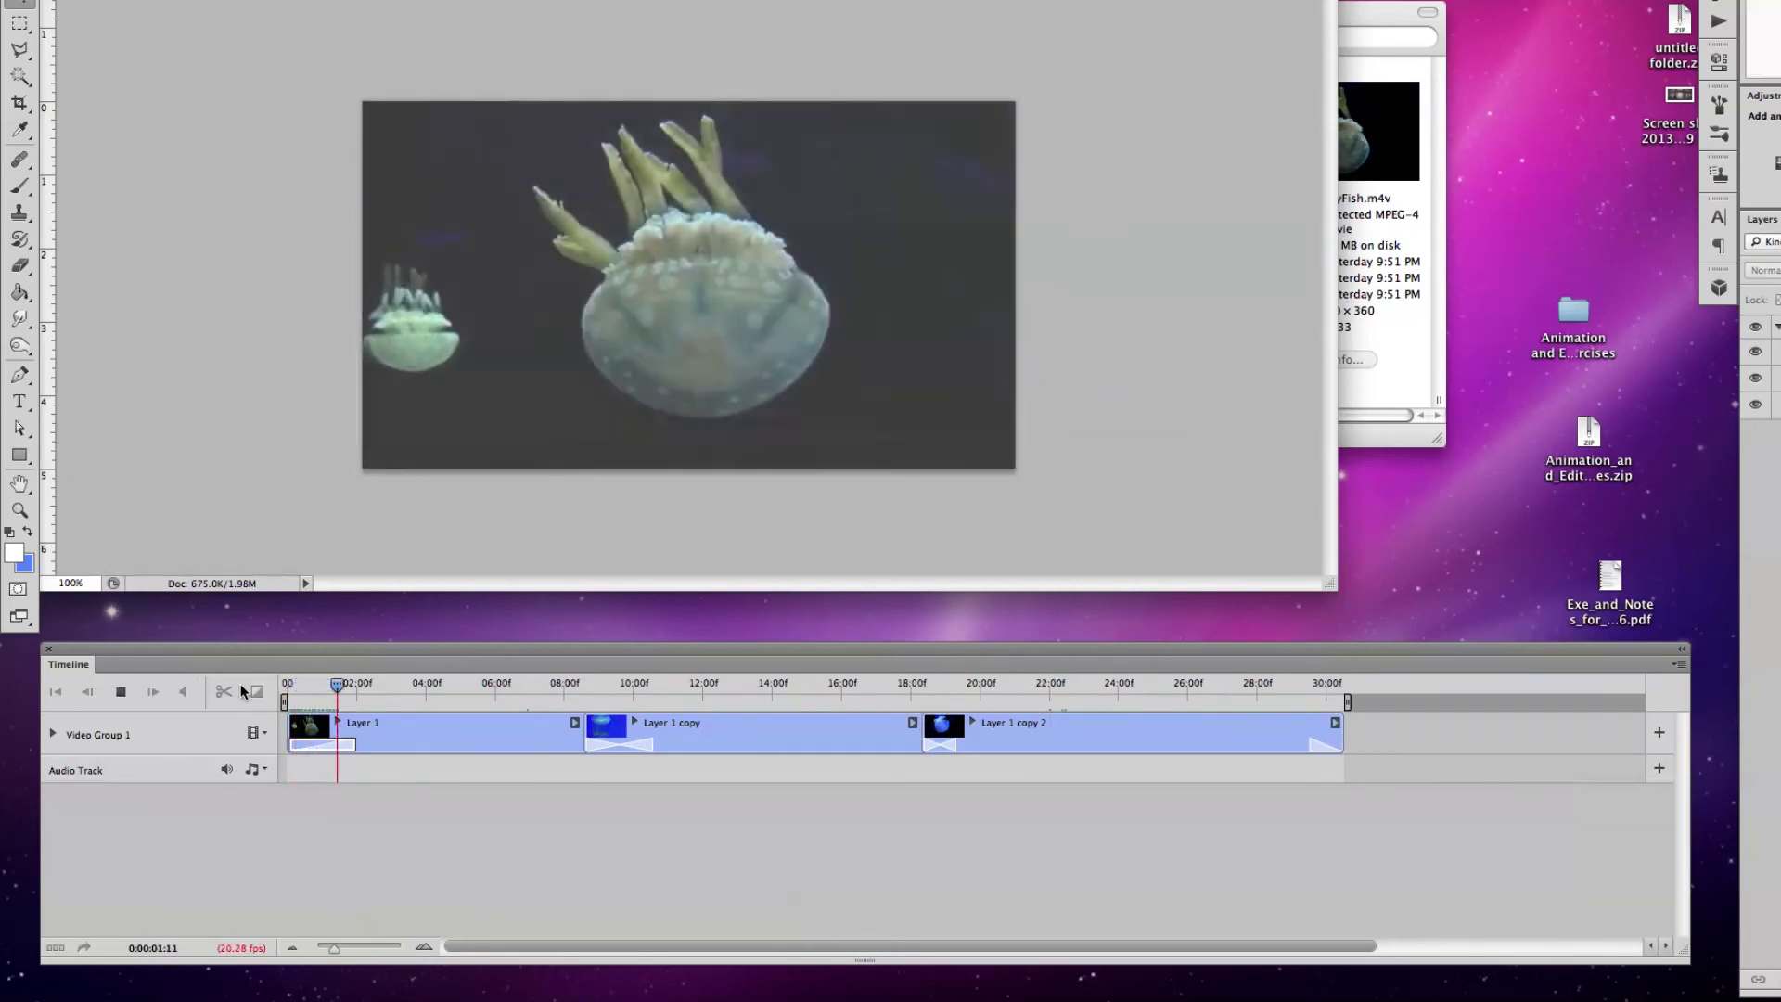
{"action": "key", "text": "space"}
{"action": "left_click_drag", "start_coordinate": [415, 686], "coordinate": [1286, 699]}
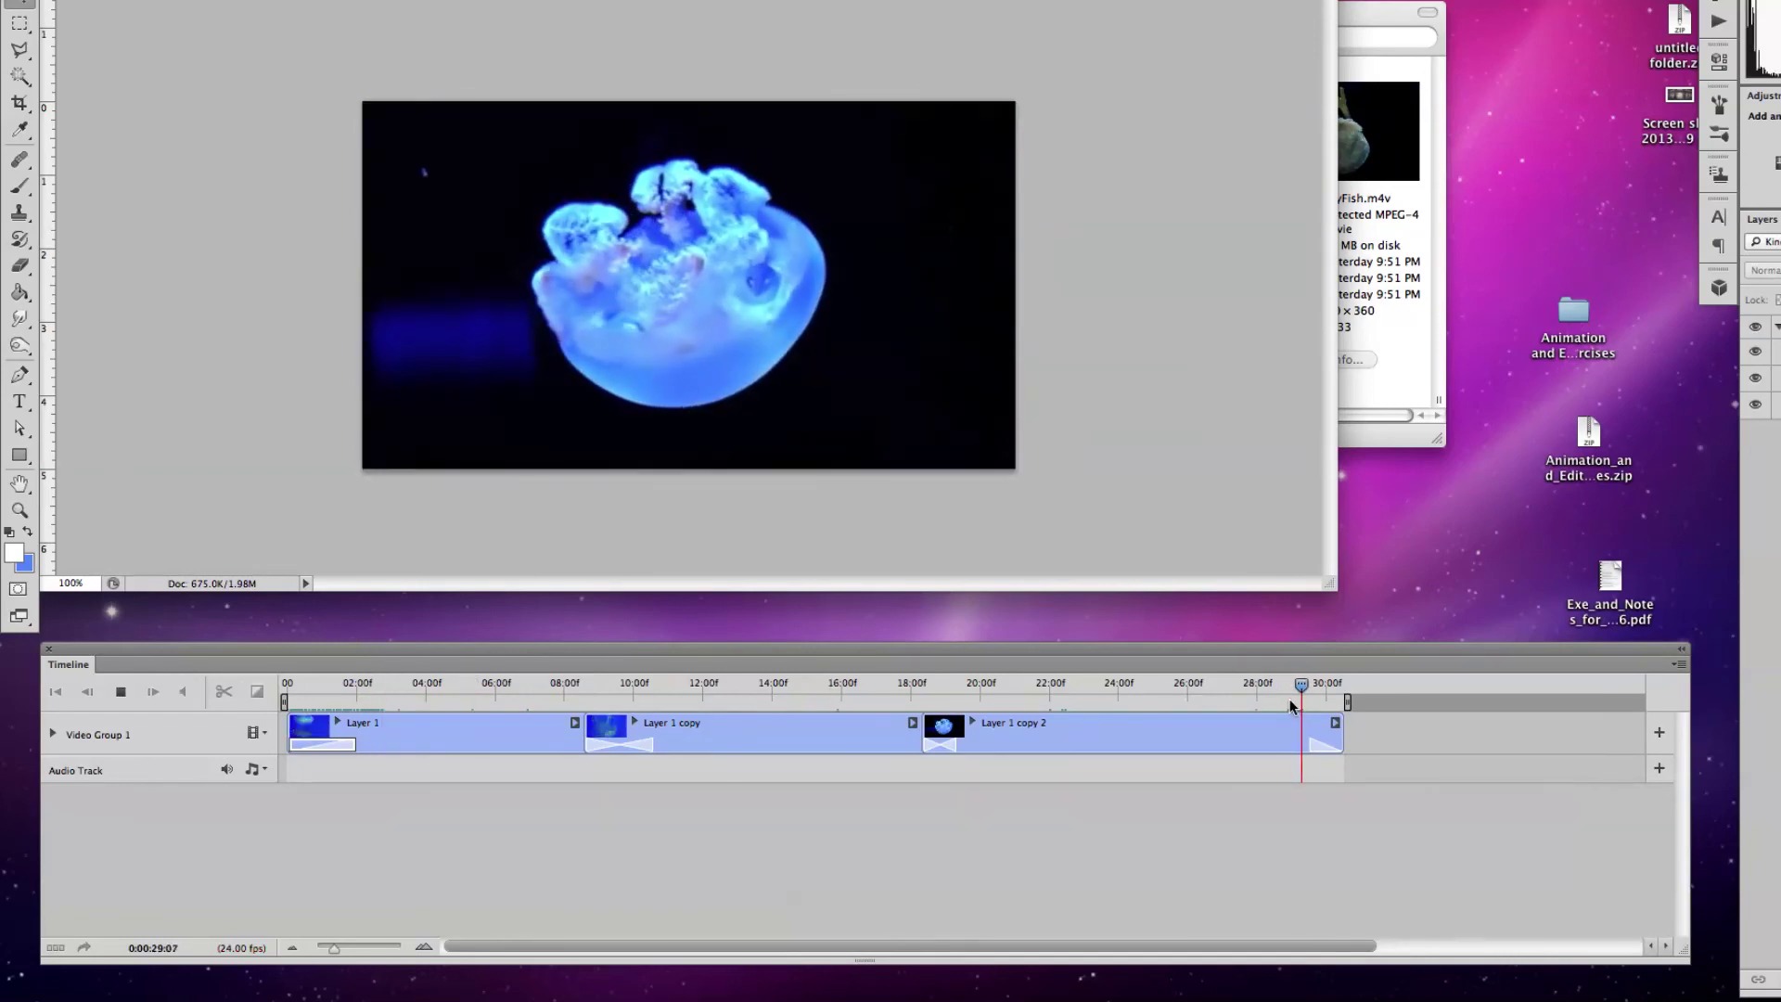
{"action": "key", "text": "space"}
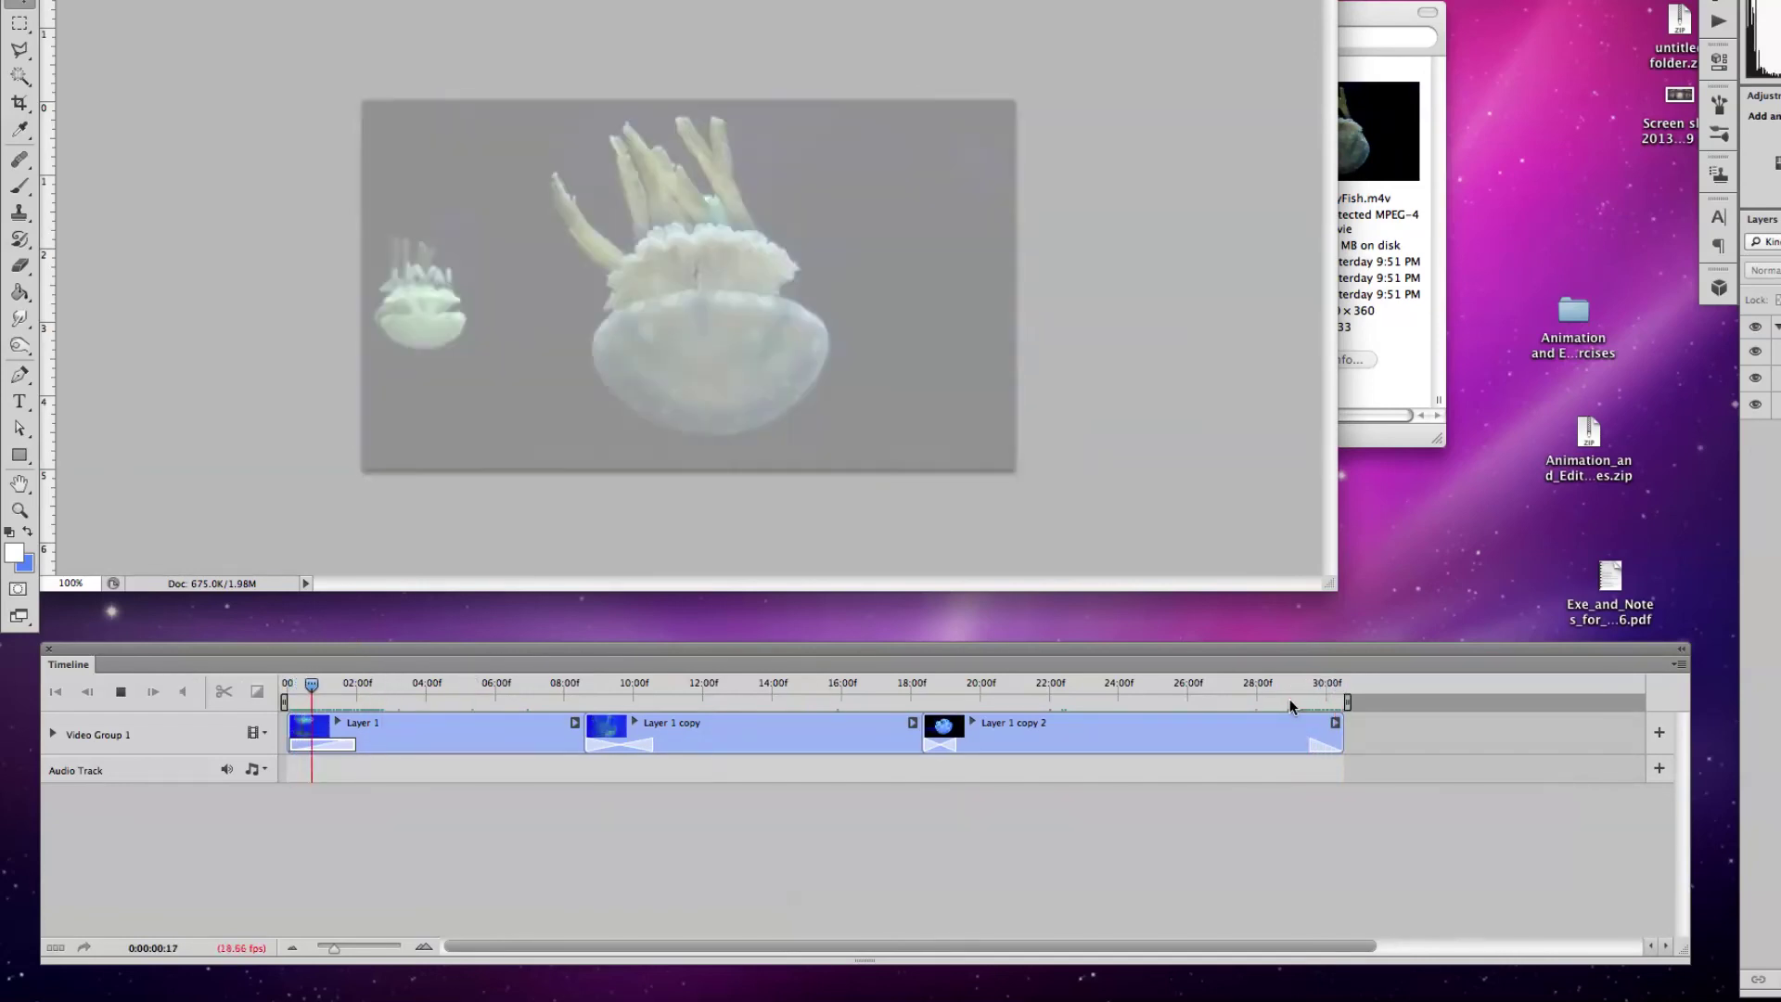
{"action": "key", "text": "space"}
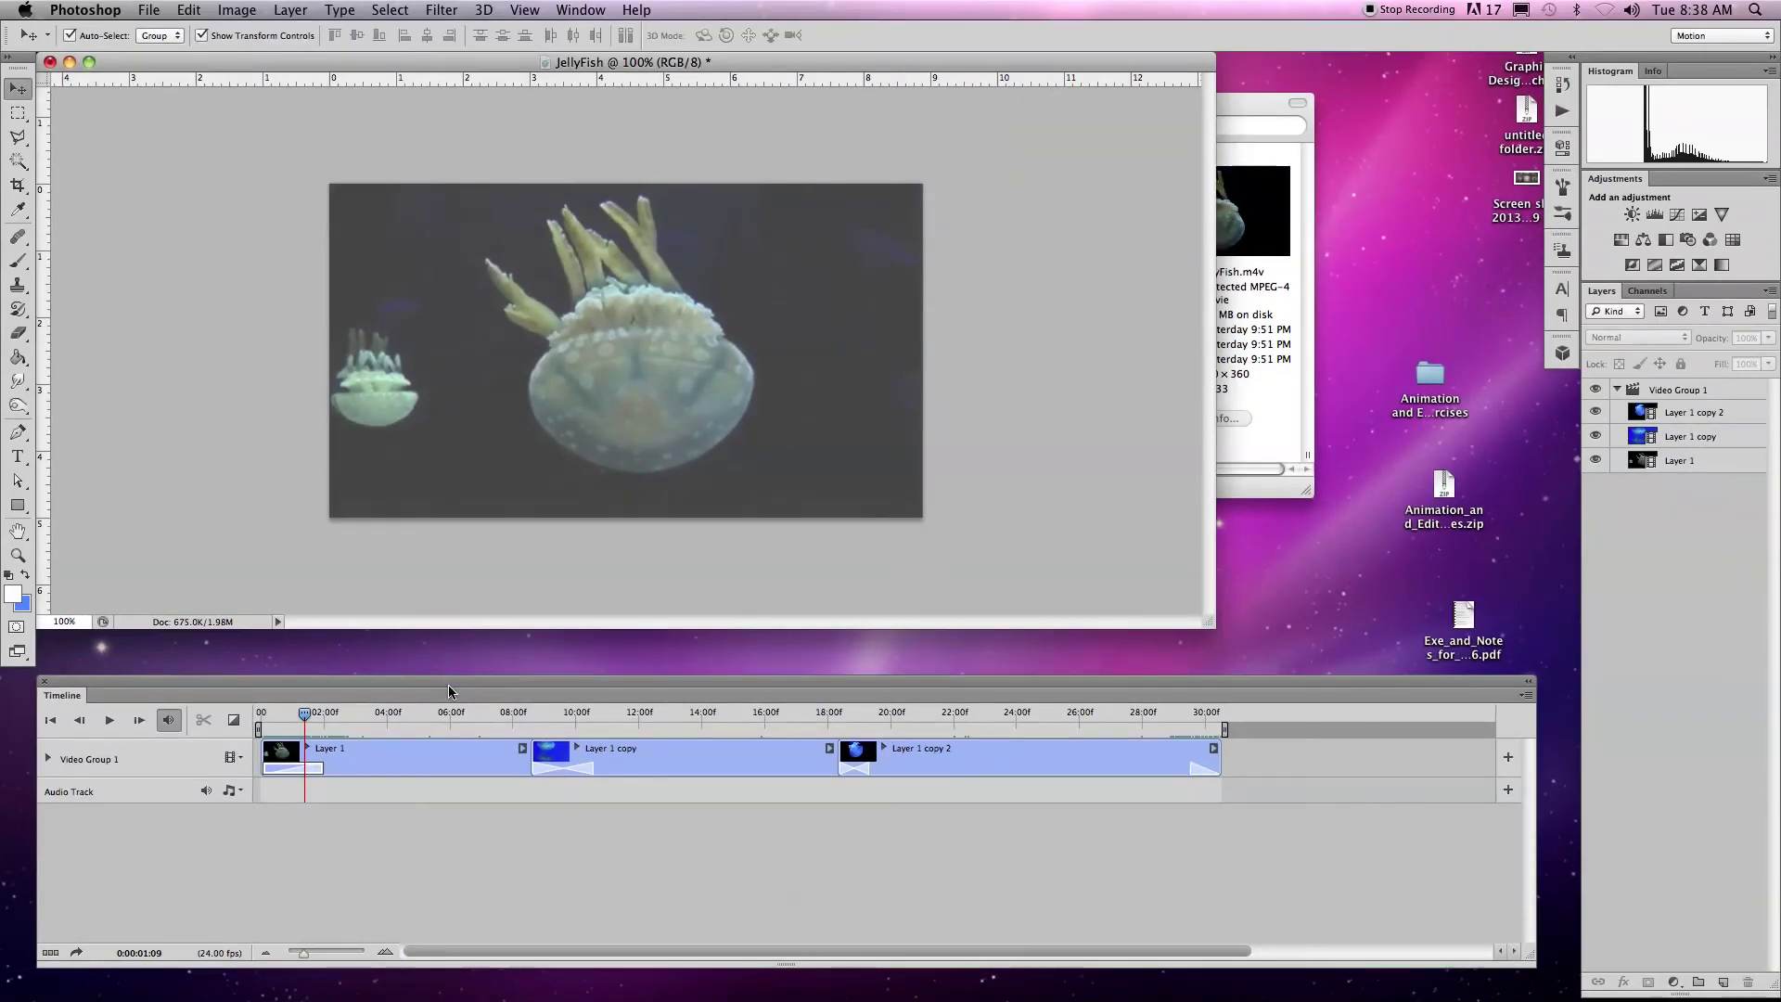
Step: Add a text layer reading EXOTIC to the empty area beside the jellyfish in the first shot
{"action": "left_click", "coordinate": [19, 456]}
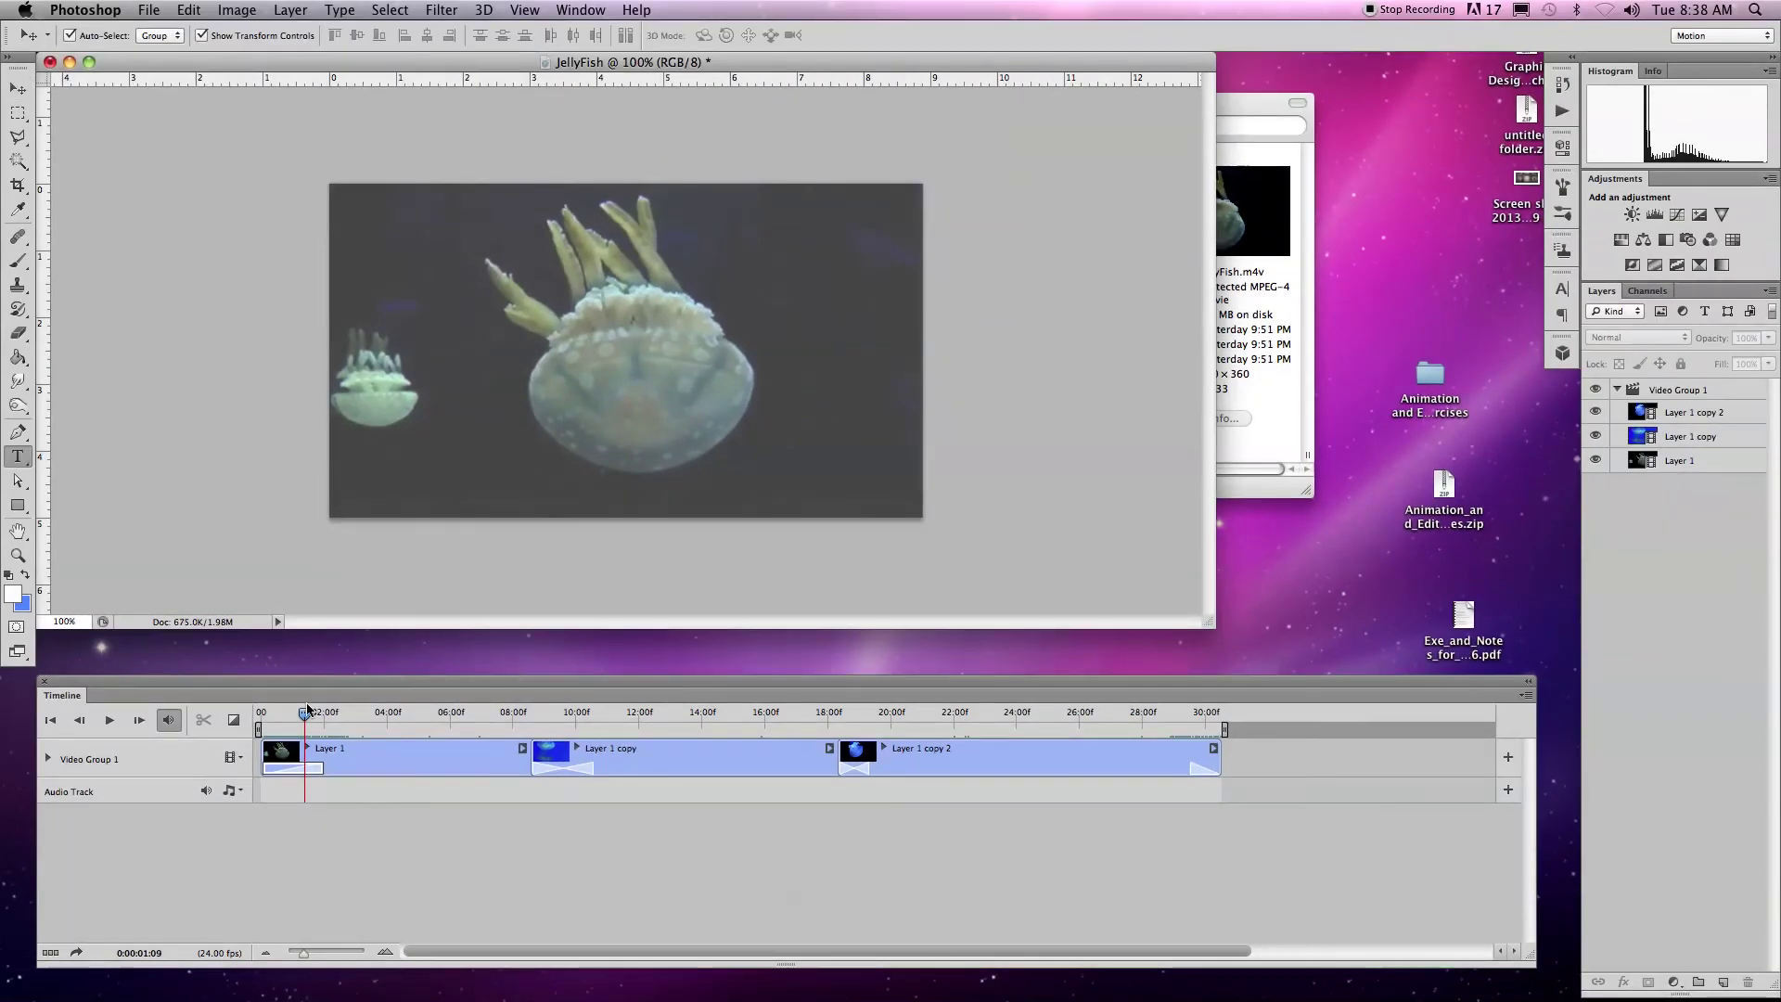
{"action": "key", "text": "space"}
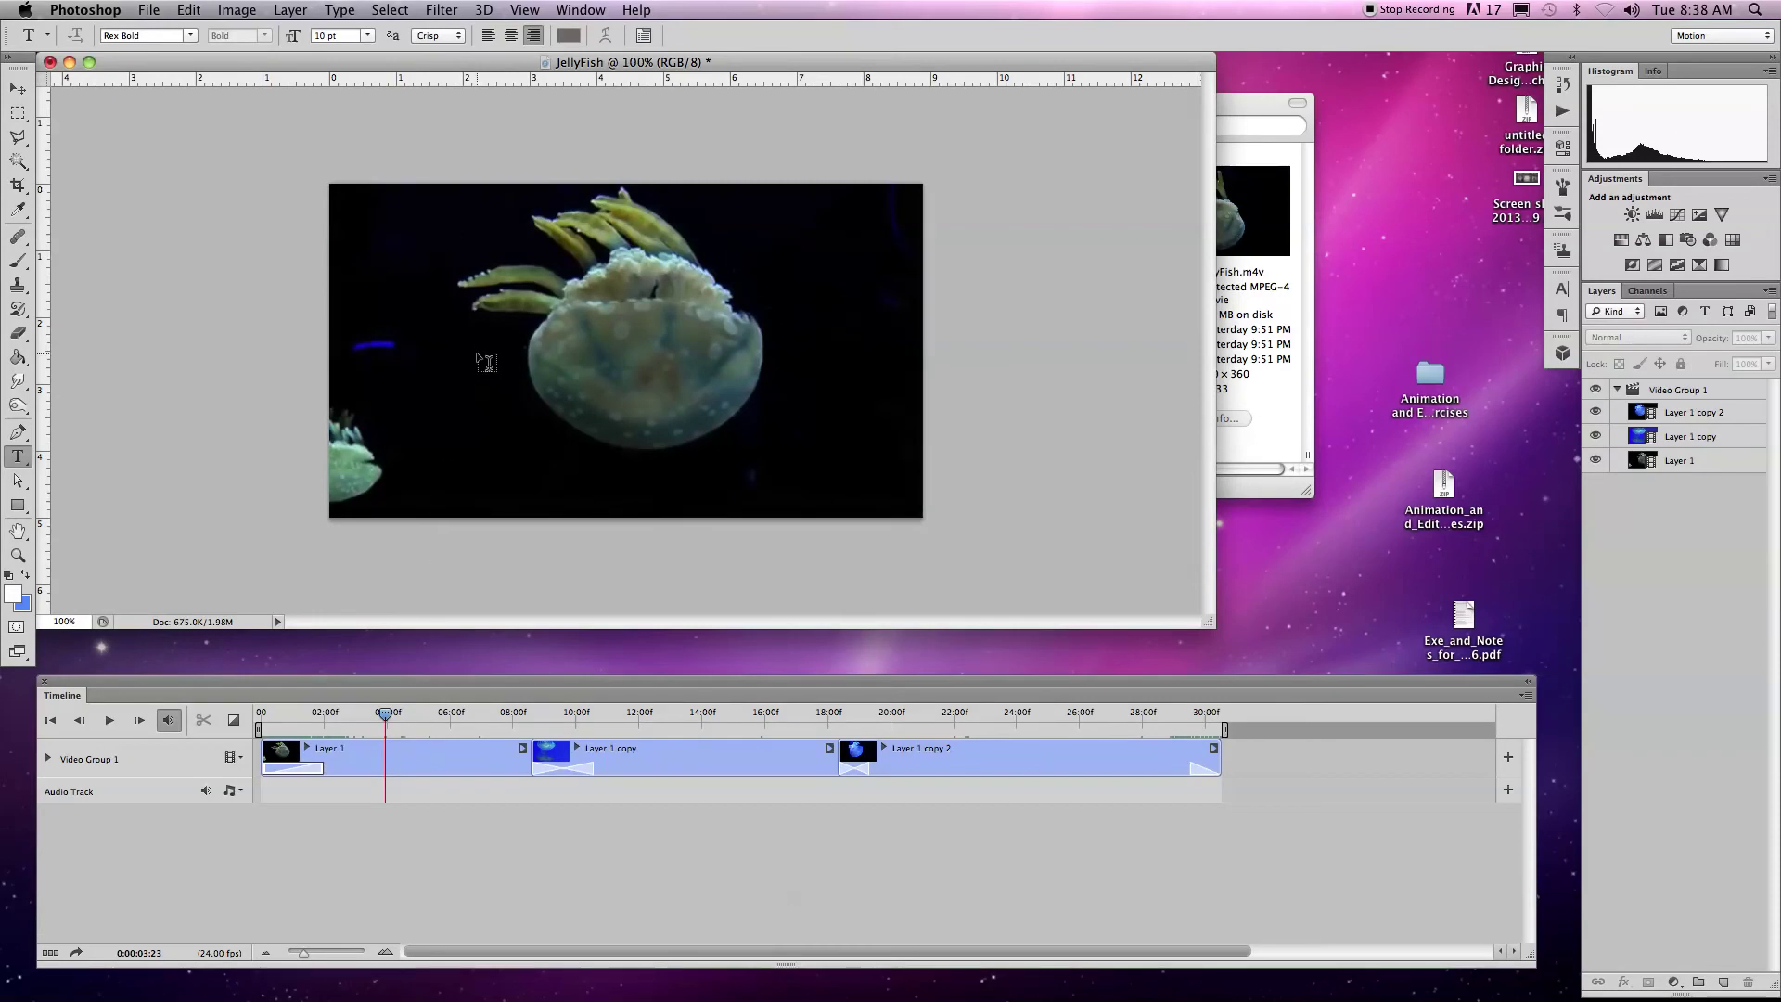
{"action": "left_click", "coordinate": [477, 350]}
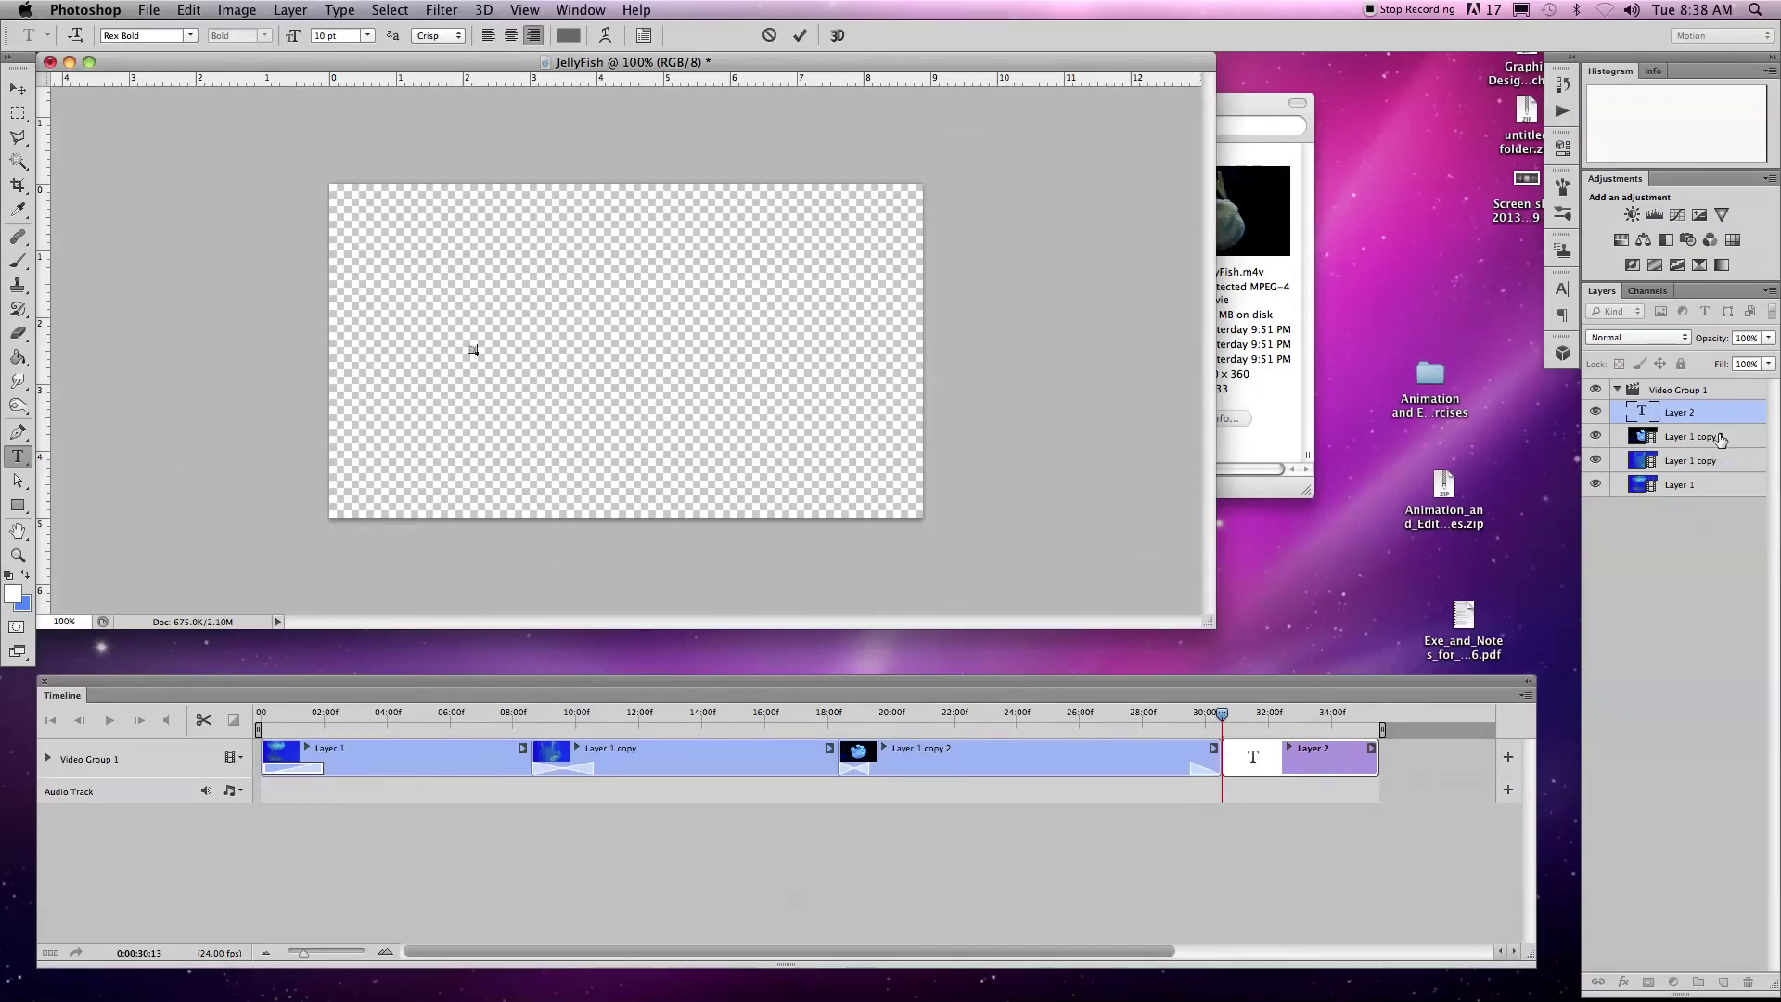
{"action": "left_click", "coordinate": [17, 90]}
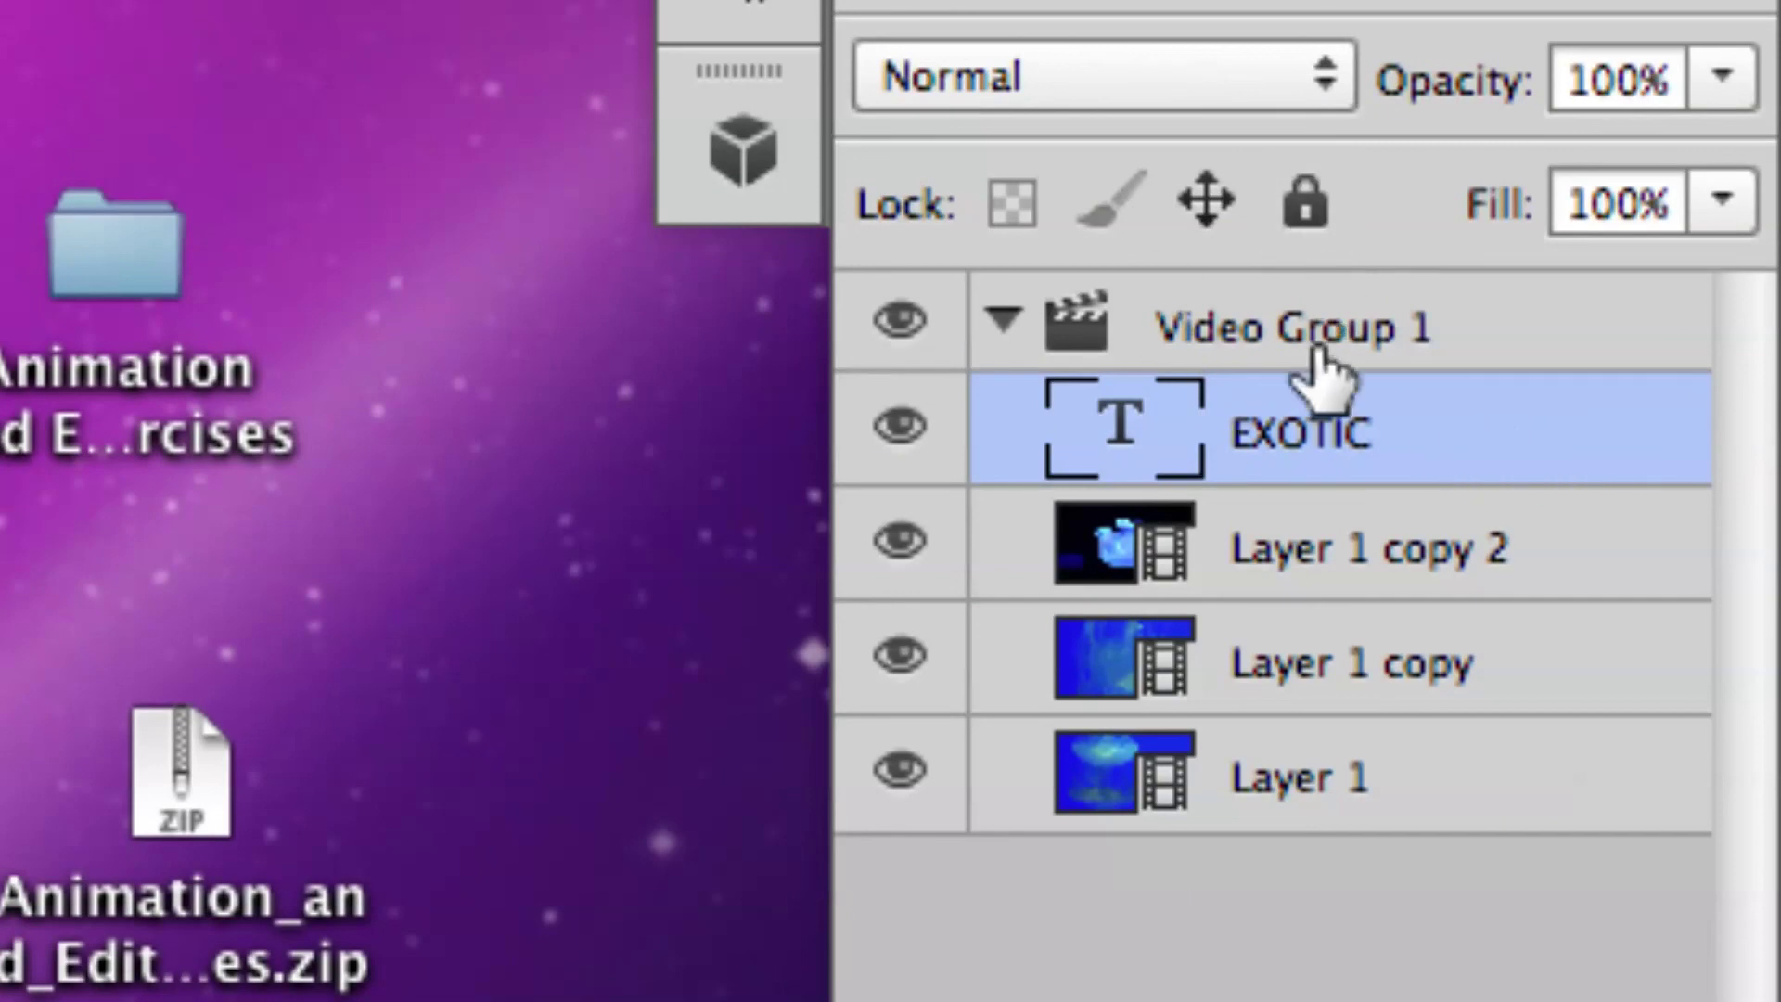
Step: Move the EXOTIC layer out of Video Group 1, start its clip at about 3 seconds above the first shot, and play it back
{"action": "left_click_drag", "start_coordinate": [1380, 429], "coordinate": [1293, 279]}
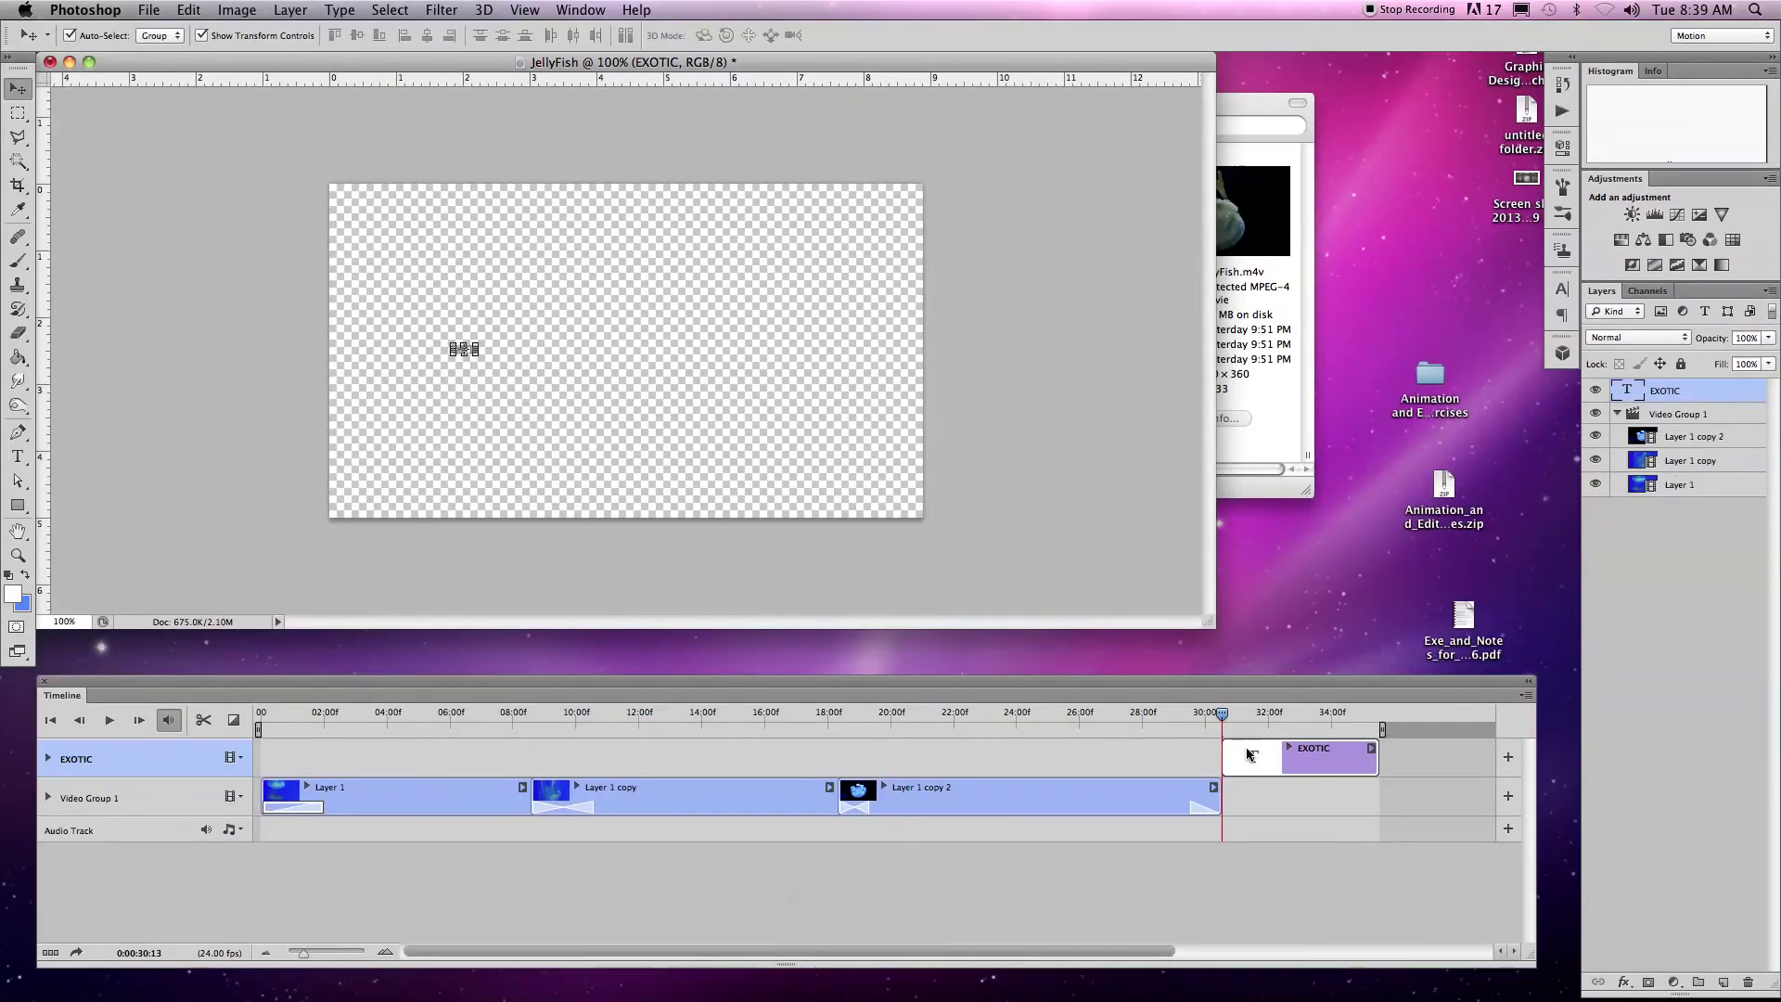
{"action": "left_click_drag", "start_coordinate": [1325, 761], "coordinate": [432, 757]}
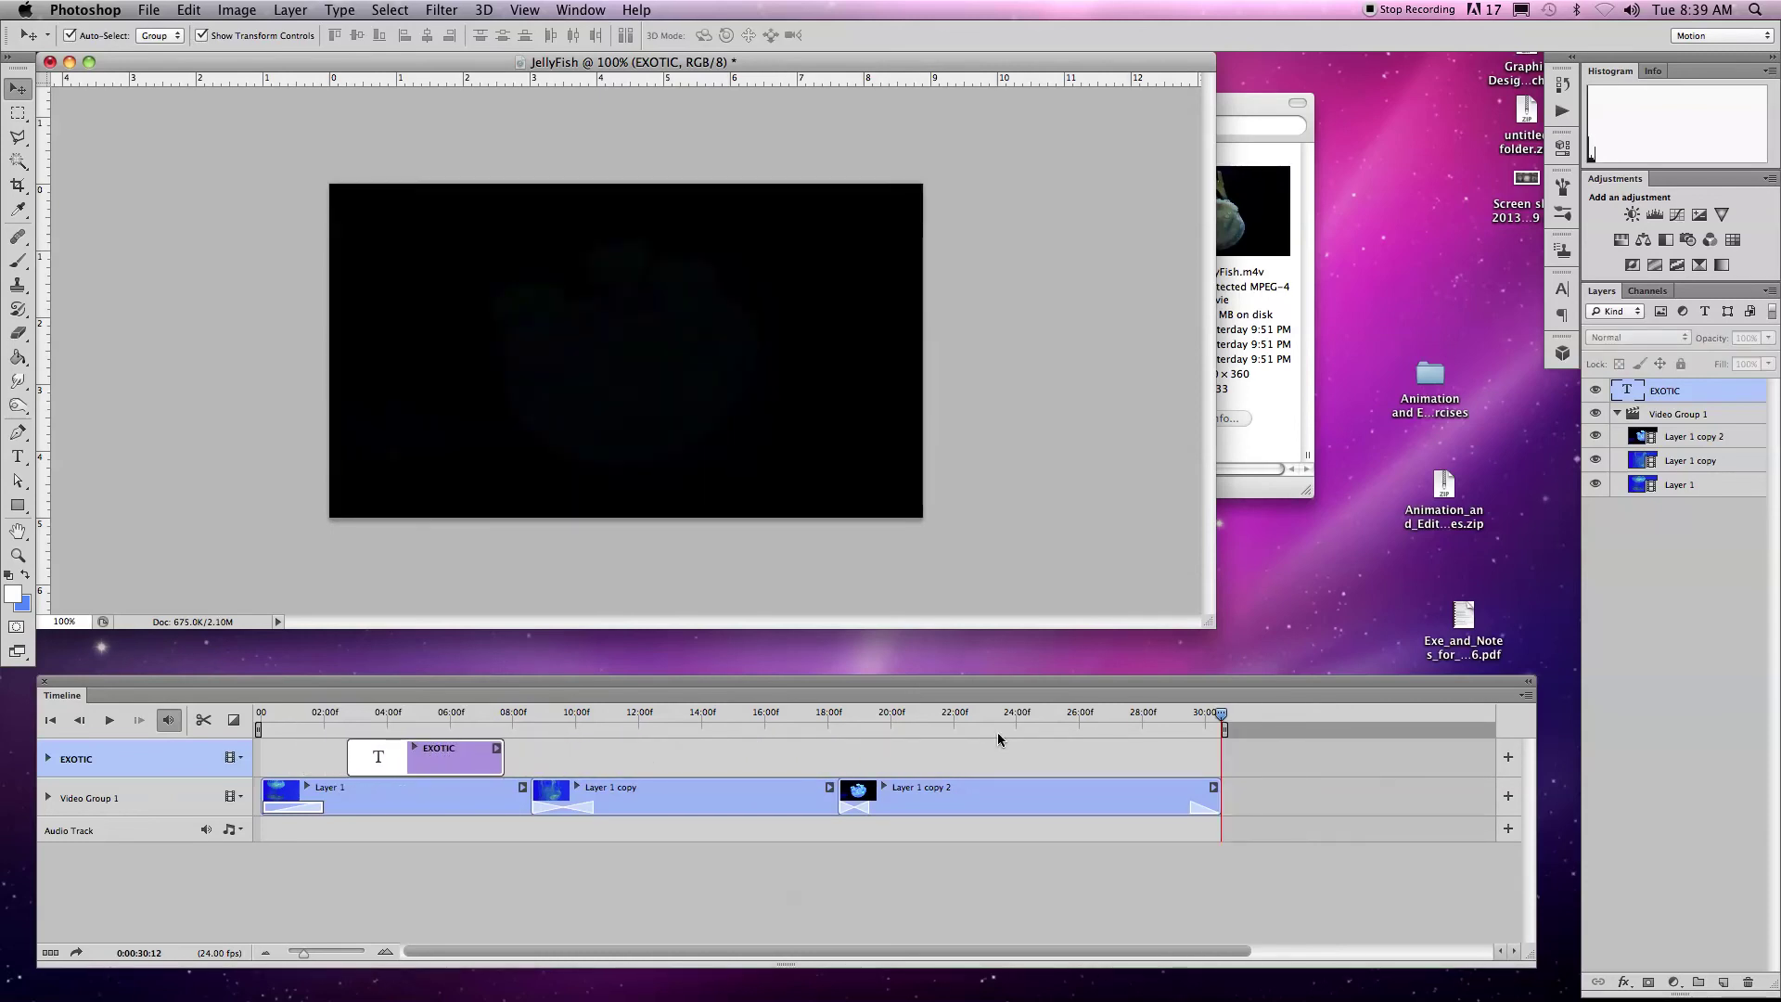
{"action": "left_click_drag", "start_coordinate": [1218, 720], "coordinate": [338, 723]}
{"action": "key", "text": "space"}
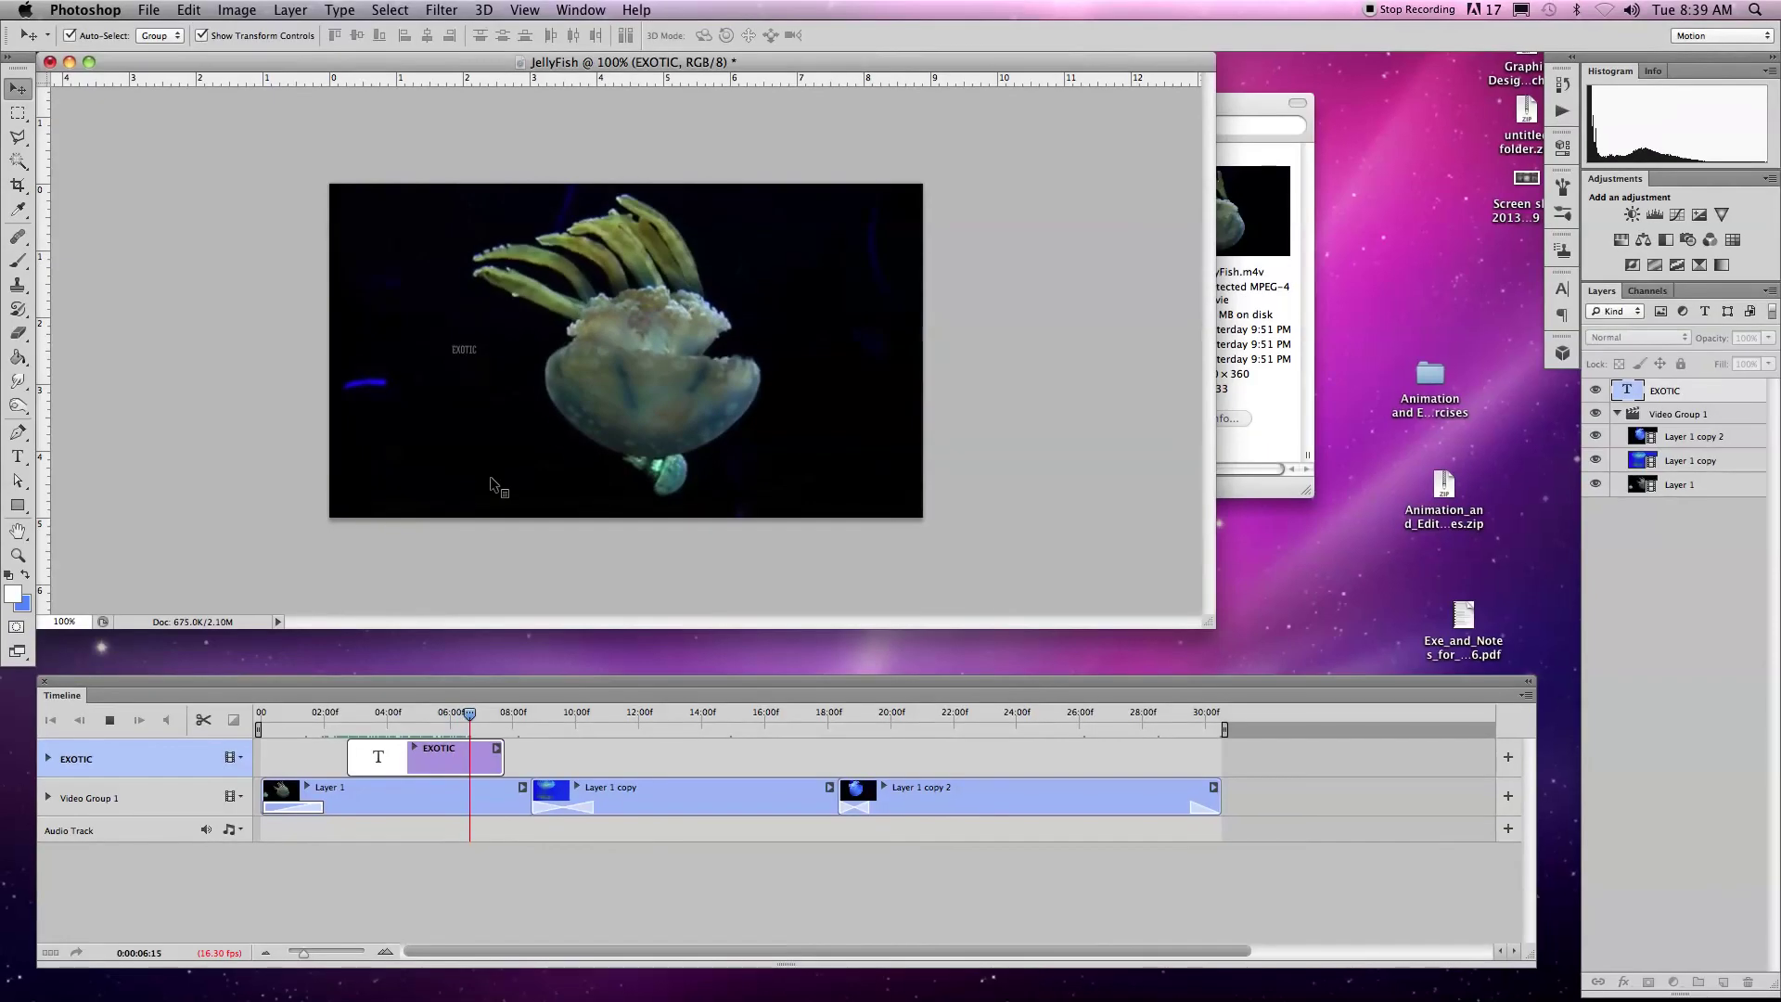
{"action": "key", "text": "space"}
Step: Select the EXOTIC title's text for editing and change its font to condensed Futura
{"action": "left_click", "coordinate": [17, 455]}
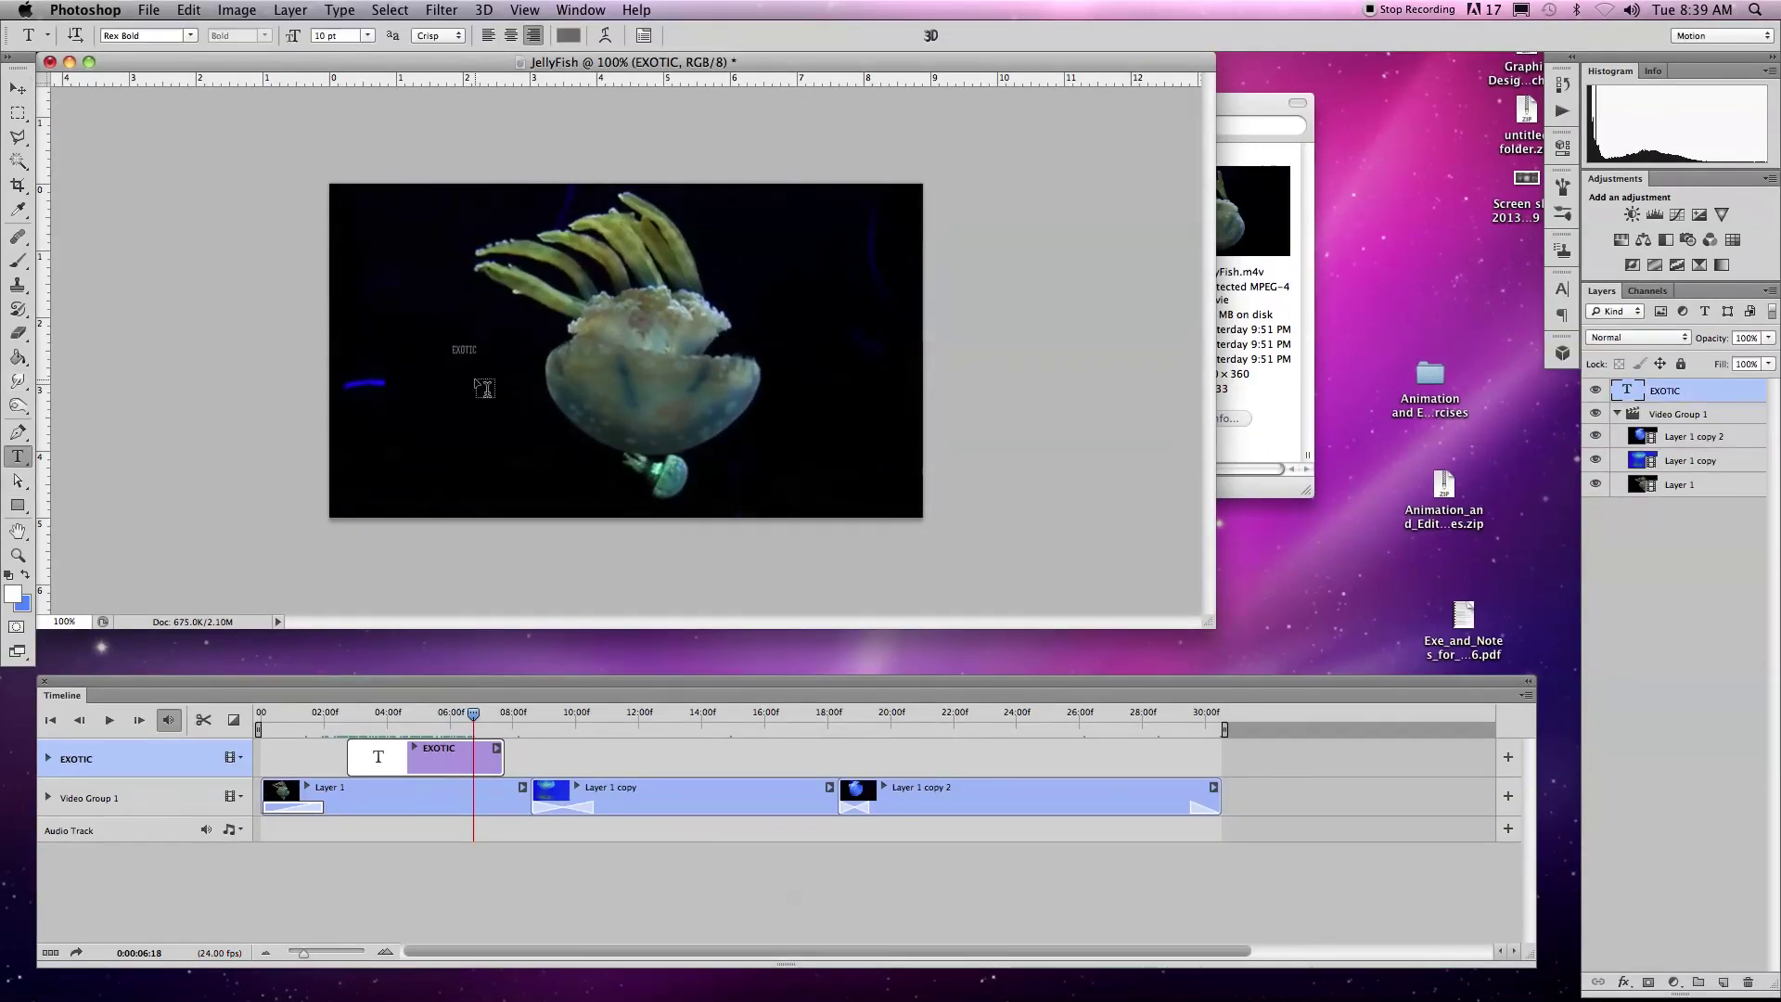
{"action": "left_click", "coordinate": [478, 349]}
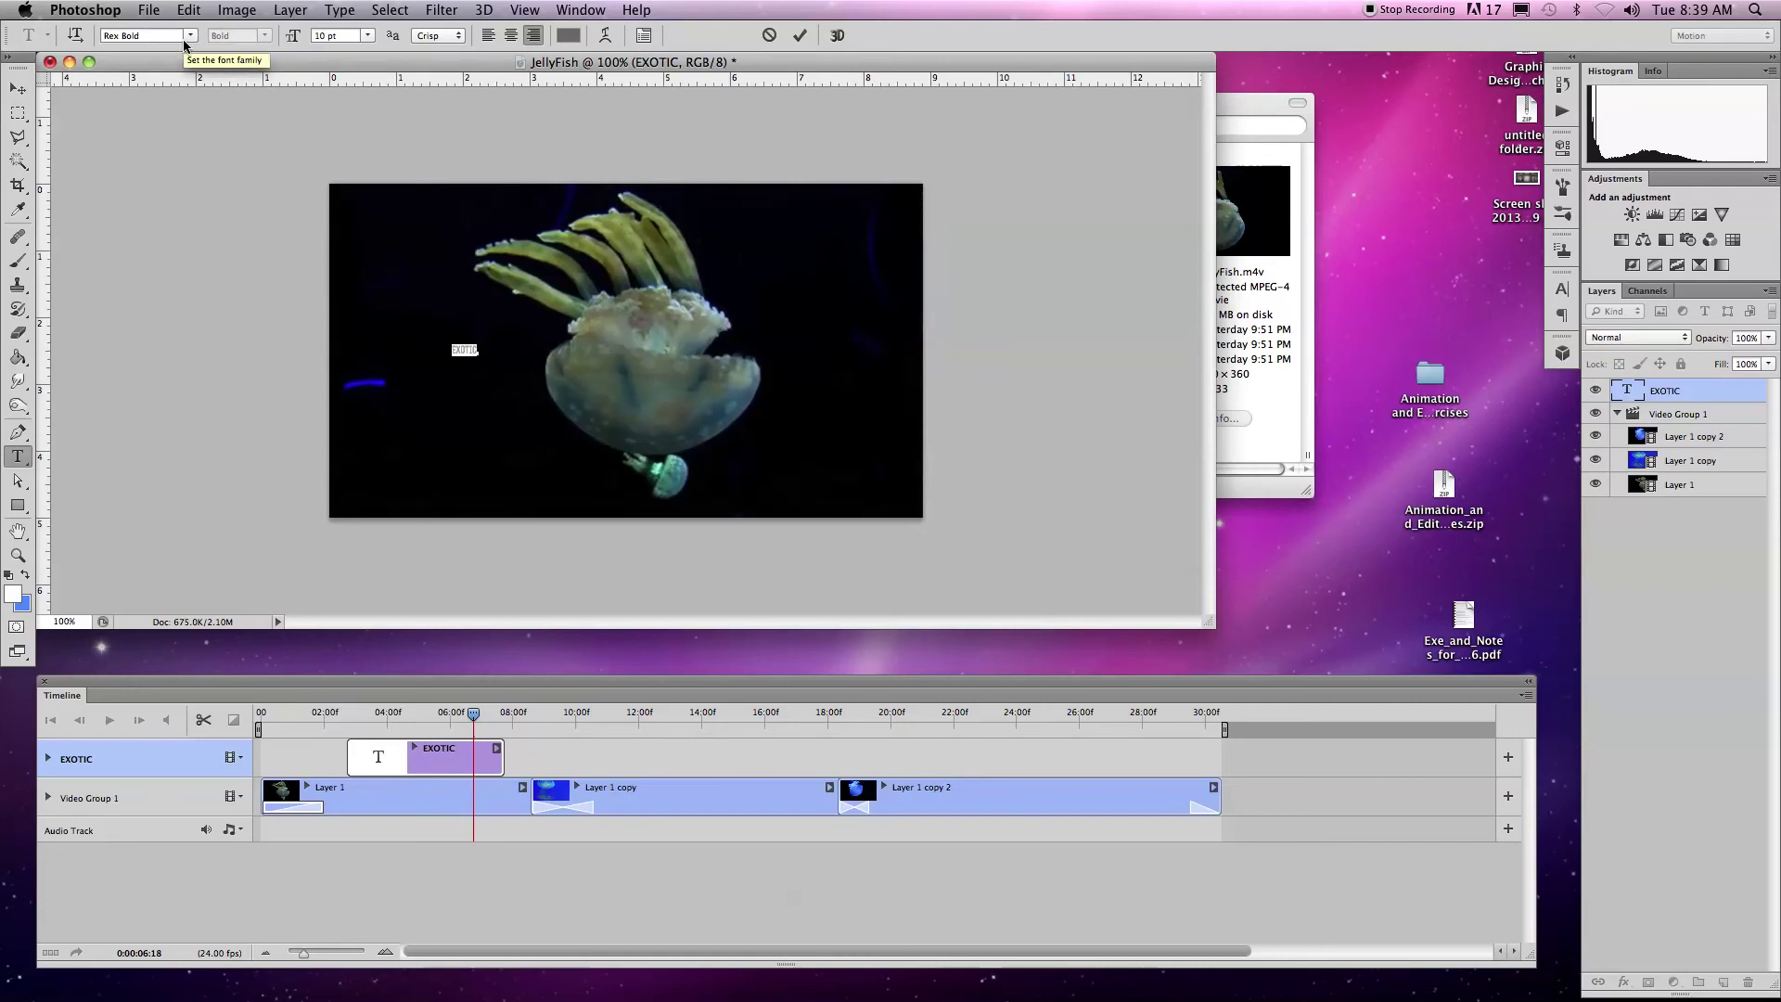
{"action": "left_click", "coordinate": [146, 35]}
{"action": "type", "text": "Futu"}
{"action": "key", "text": "Tab"}
{"action": "key", "text": "Tab"}
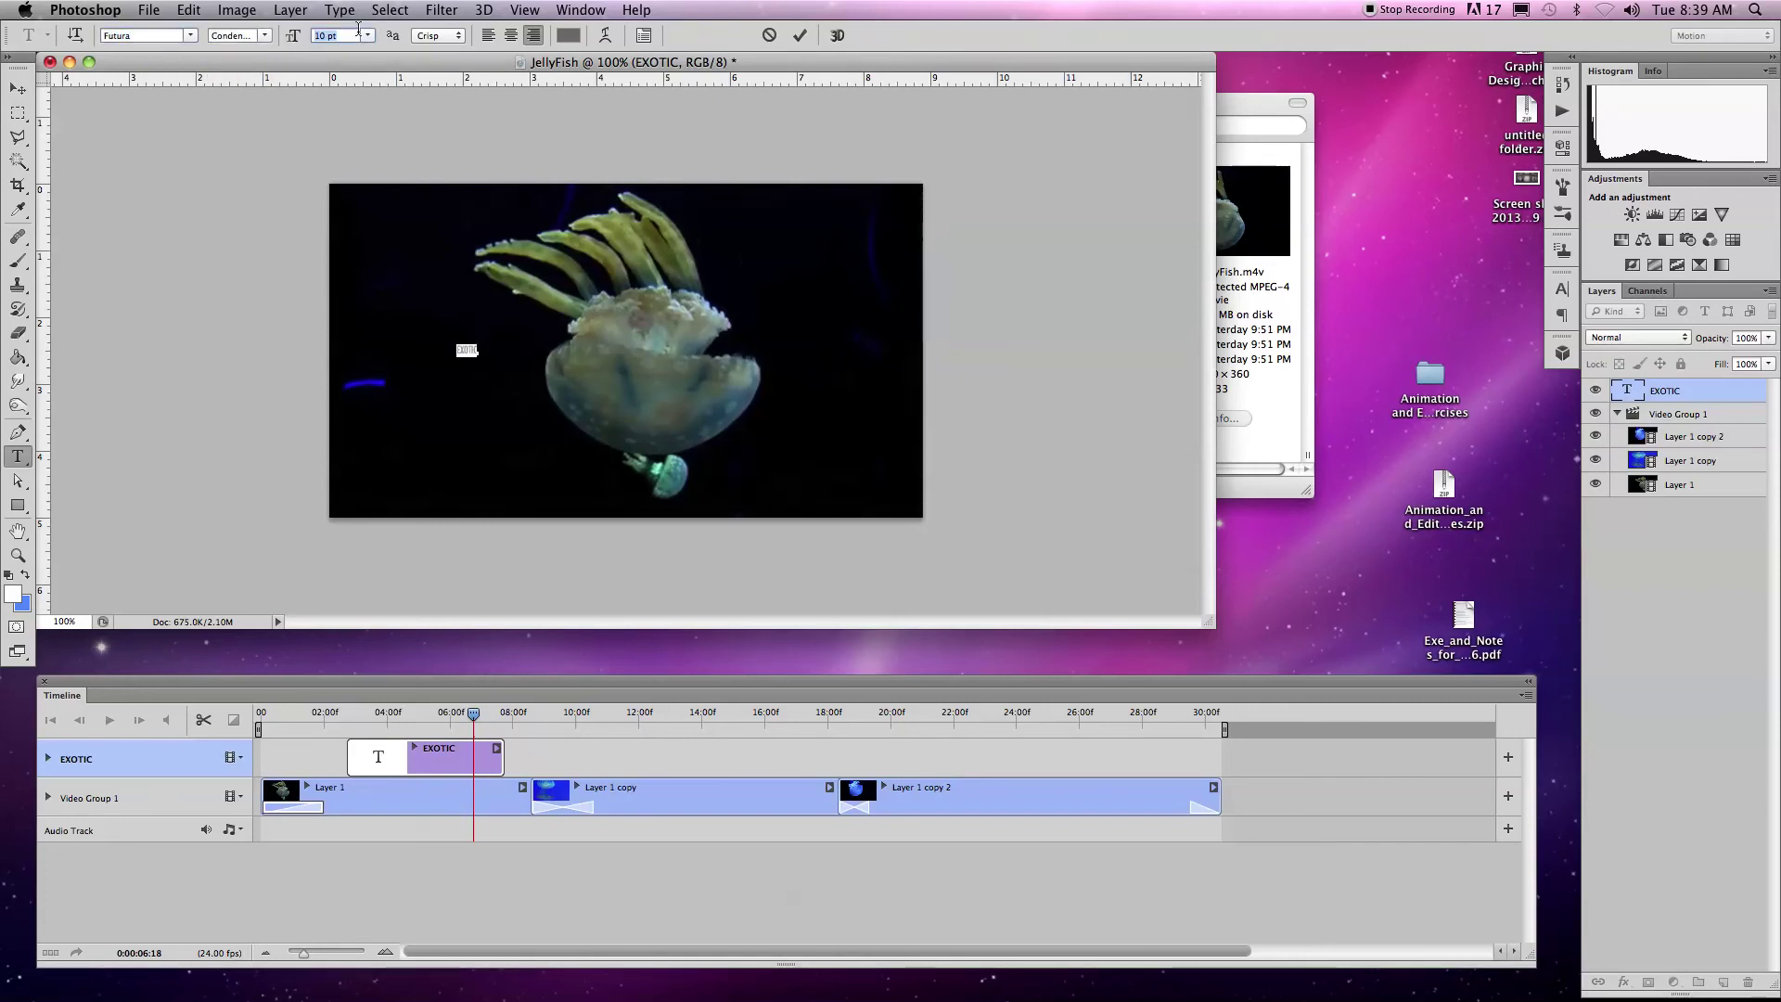
Step: Enlarge the EXOTIC text to a font size of 90 pt
{"action": "type", "text": "910"}
{"action": "key", "text": "Return"}
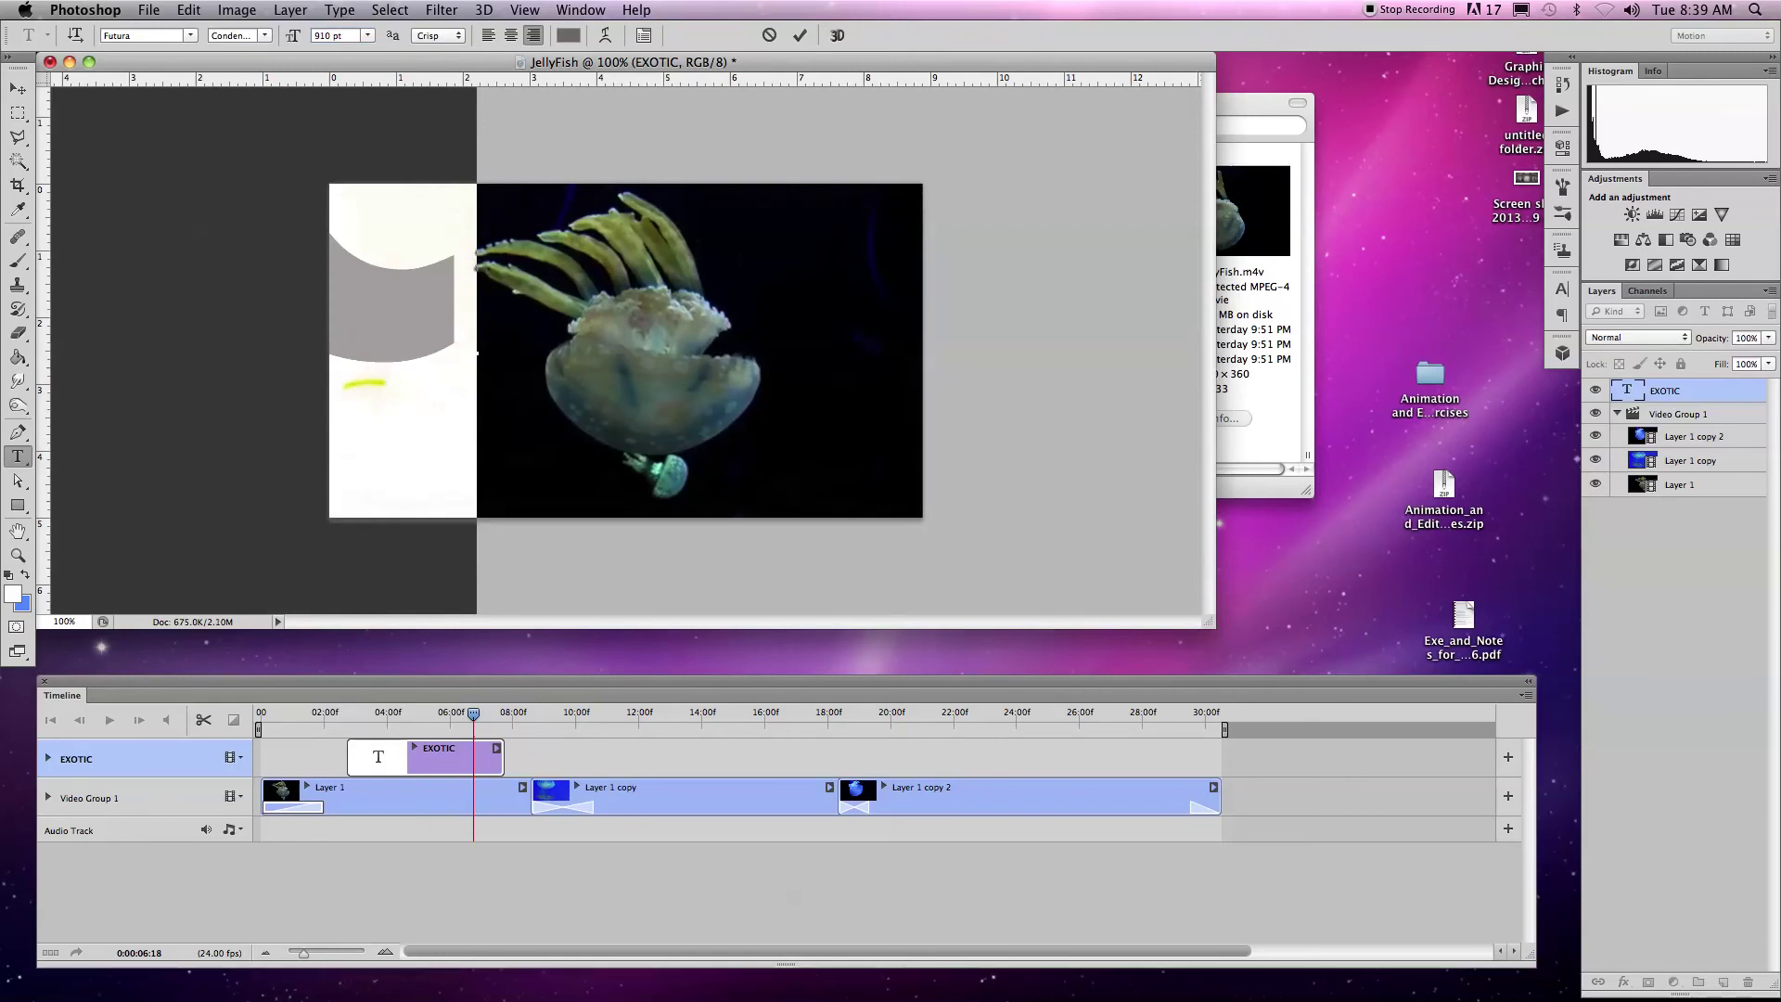
{"action": "left_click", "coordinate": [20, 87]}
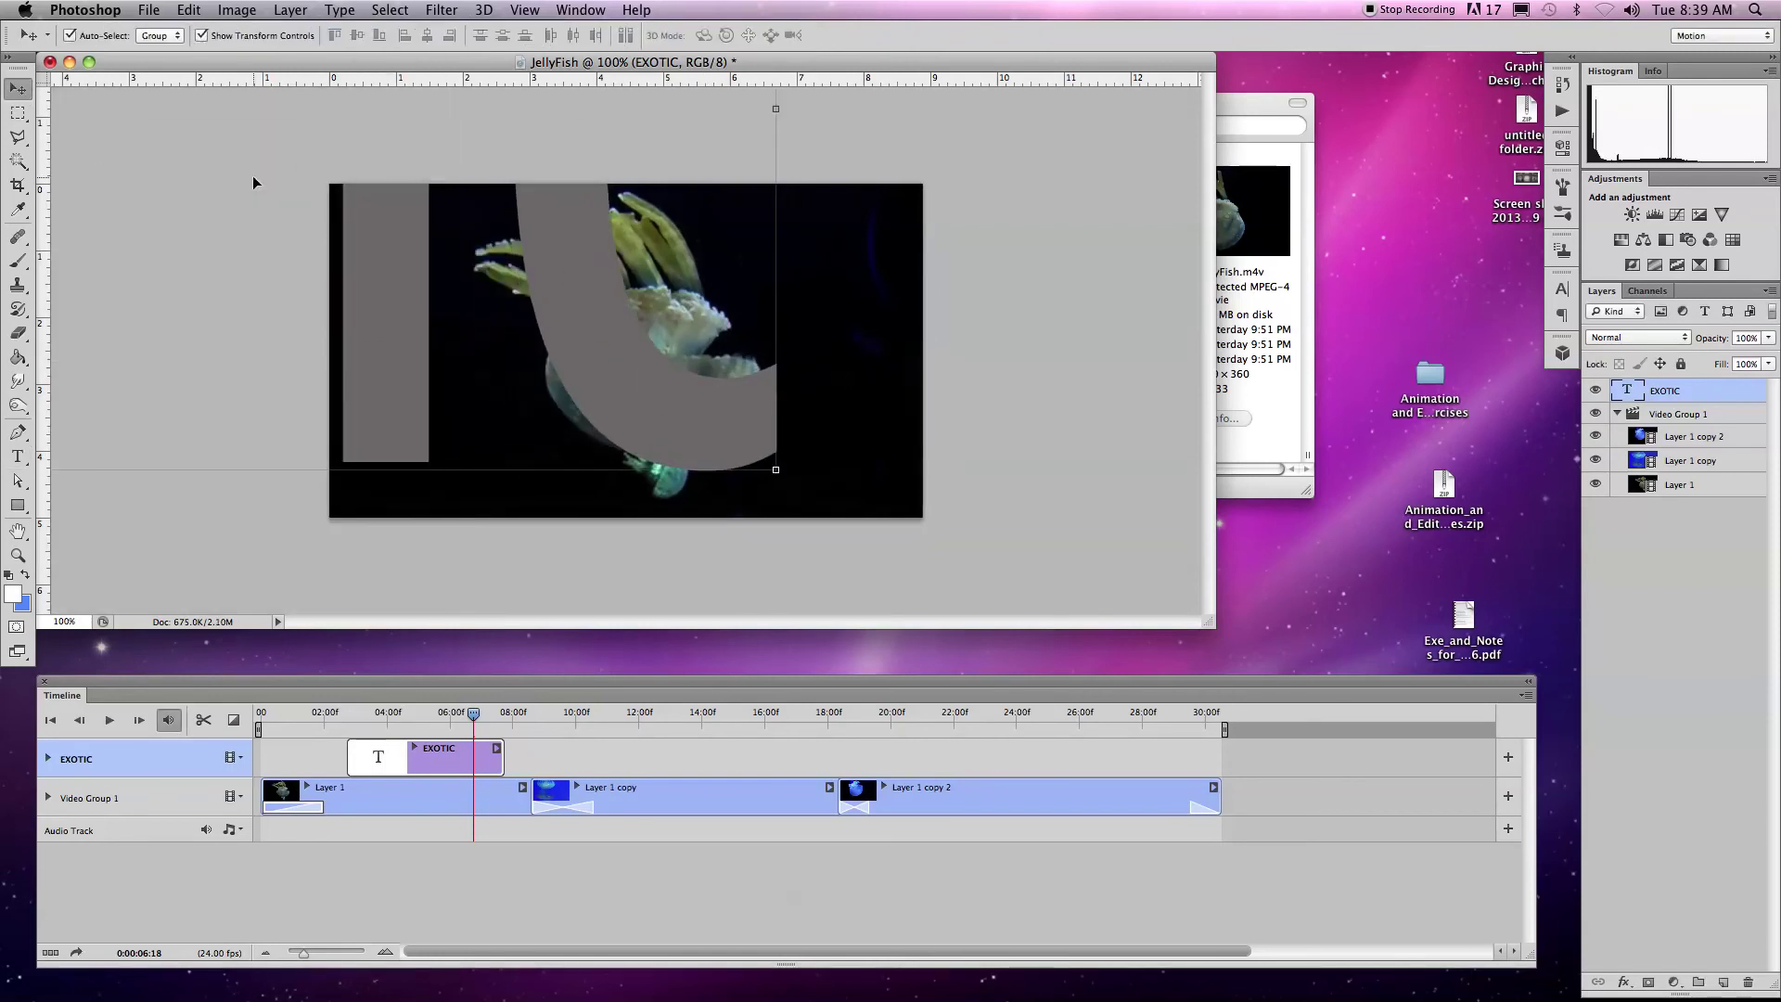
{"action": "left_click", "coordinate": [17, 456]}
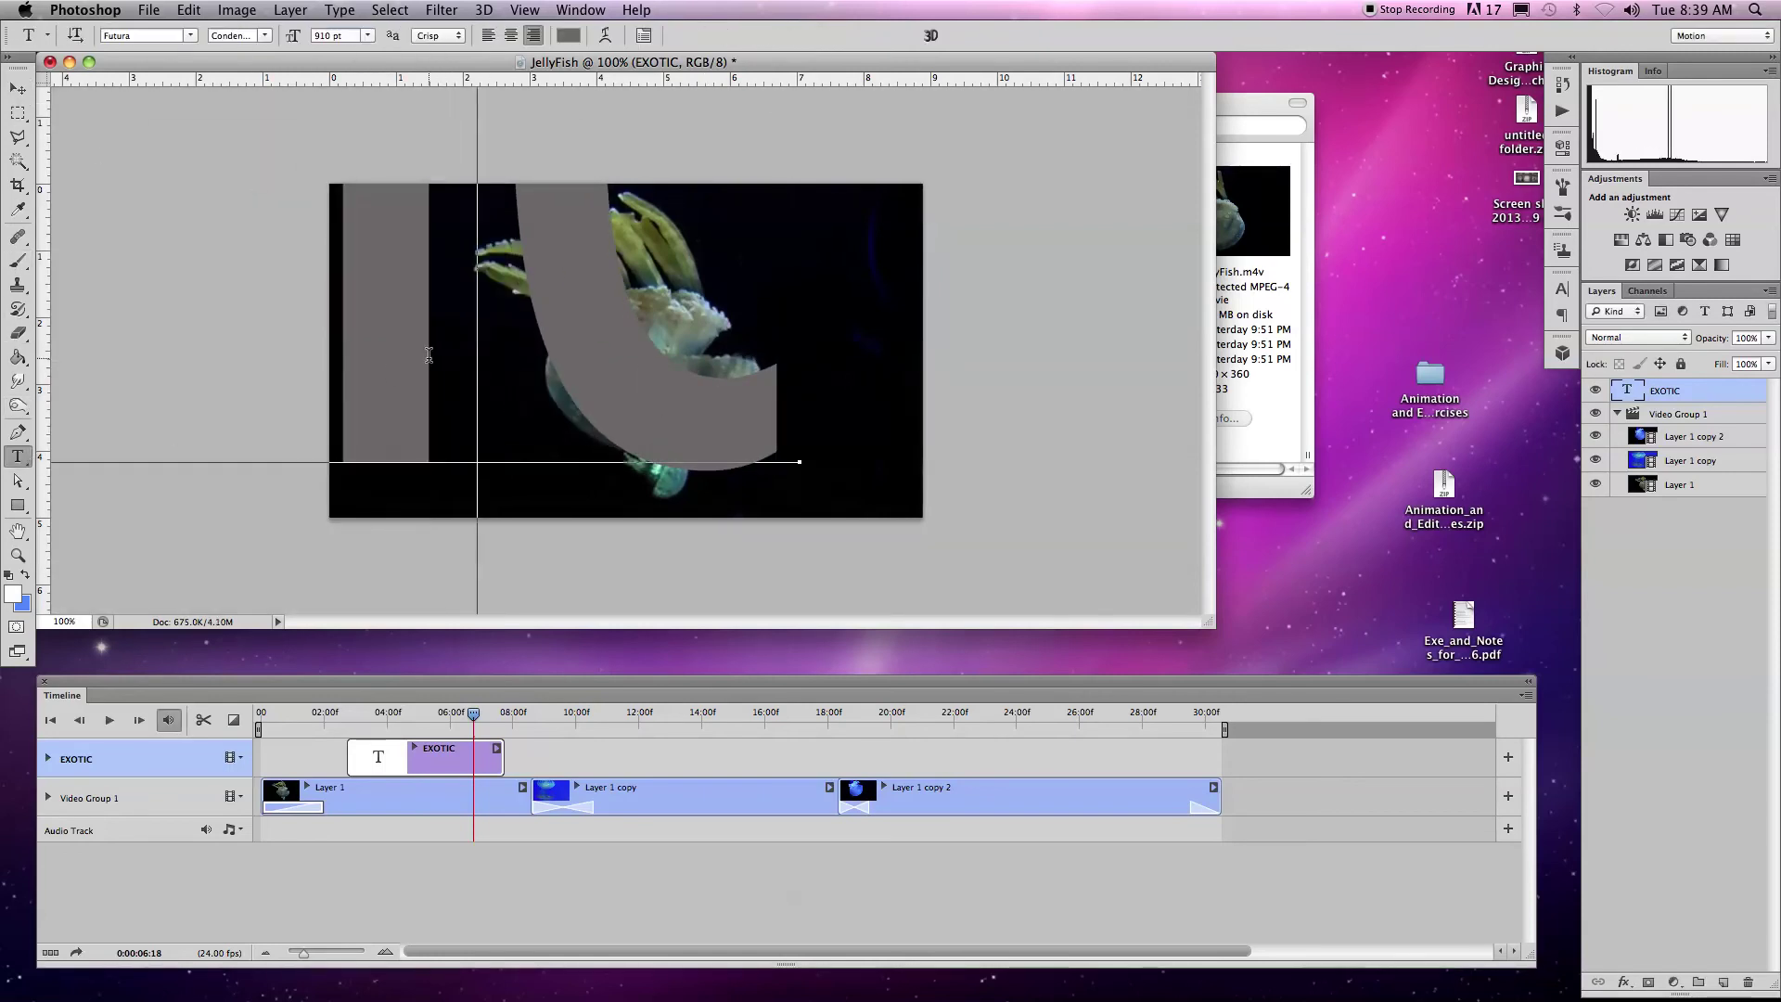
{"action": "double_click", "coordinate": [325, 90]}
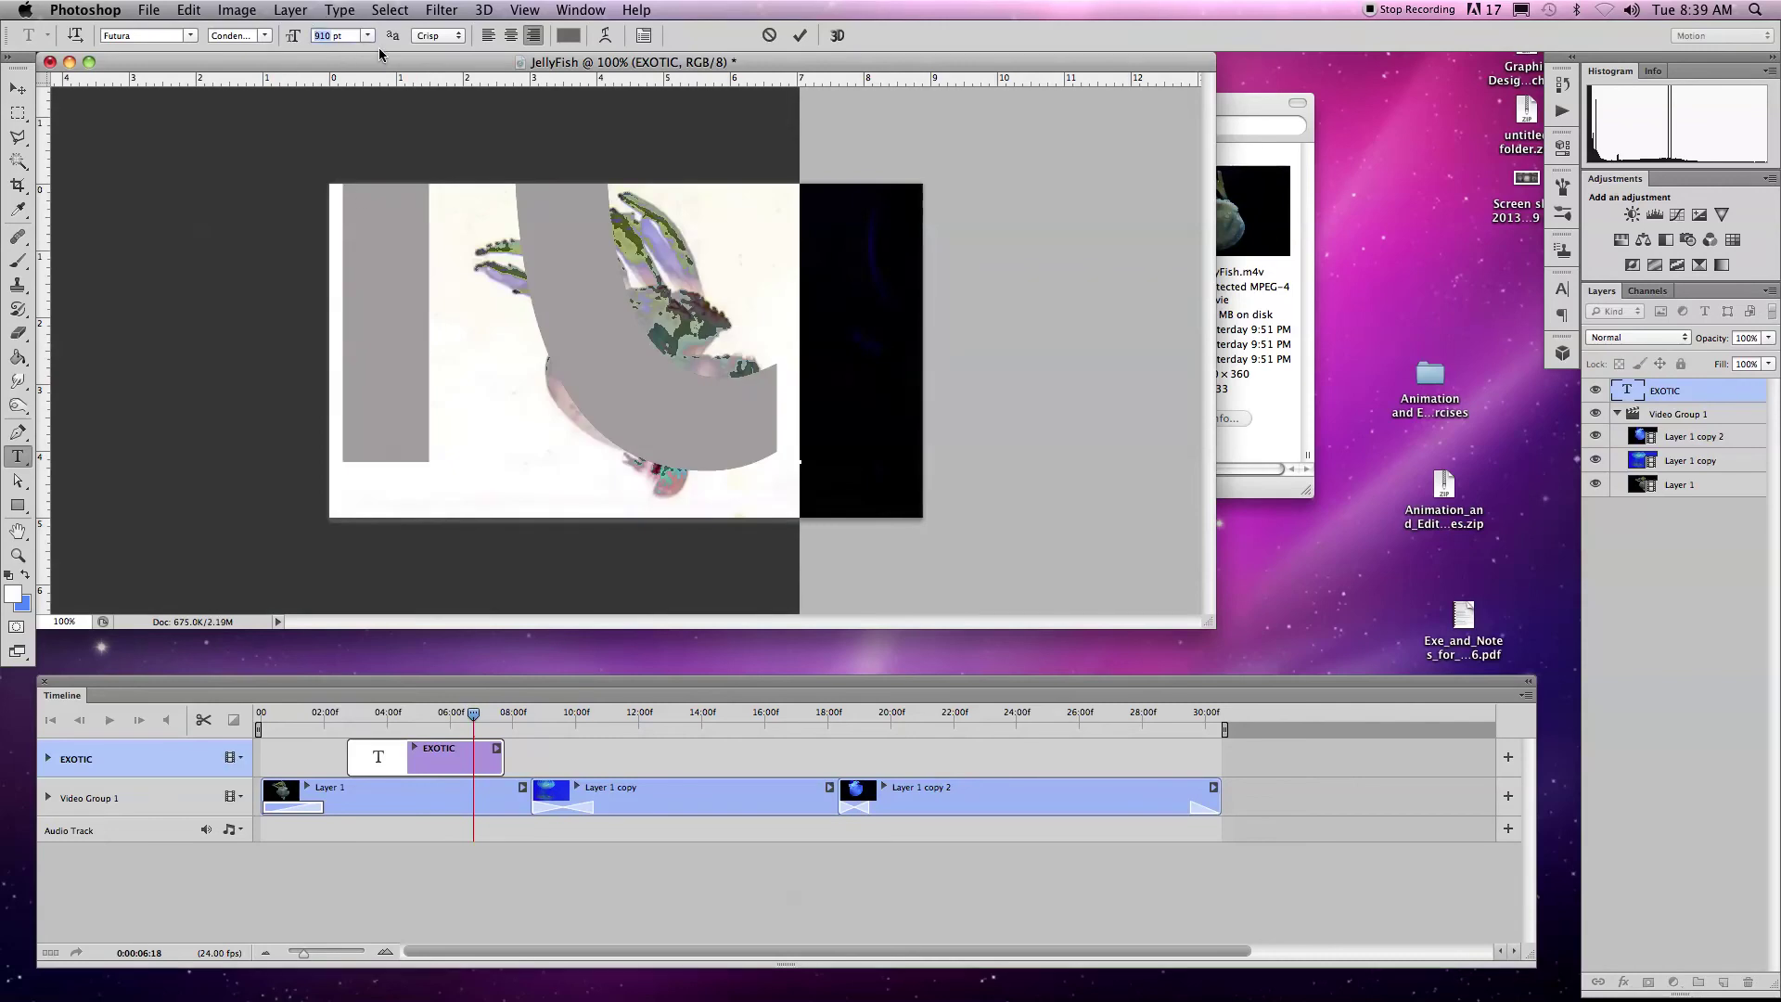
{"action": "type", "text": "90"}
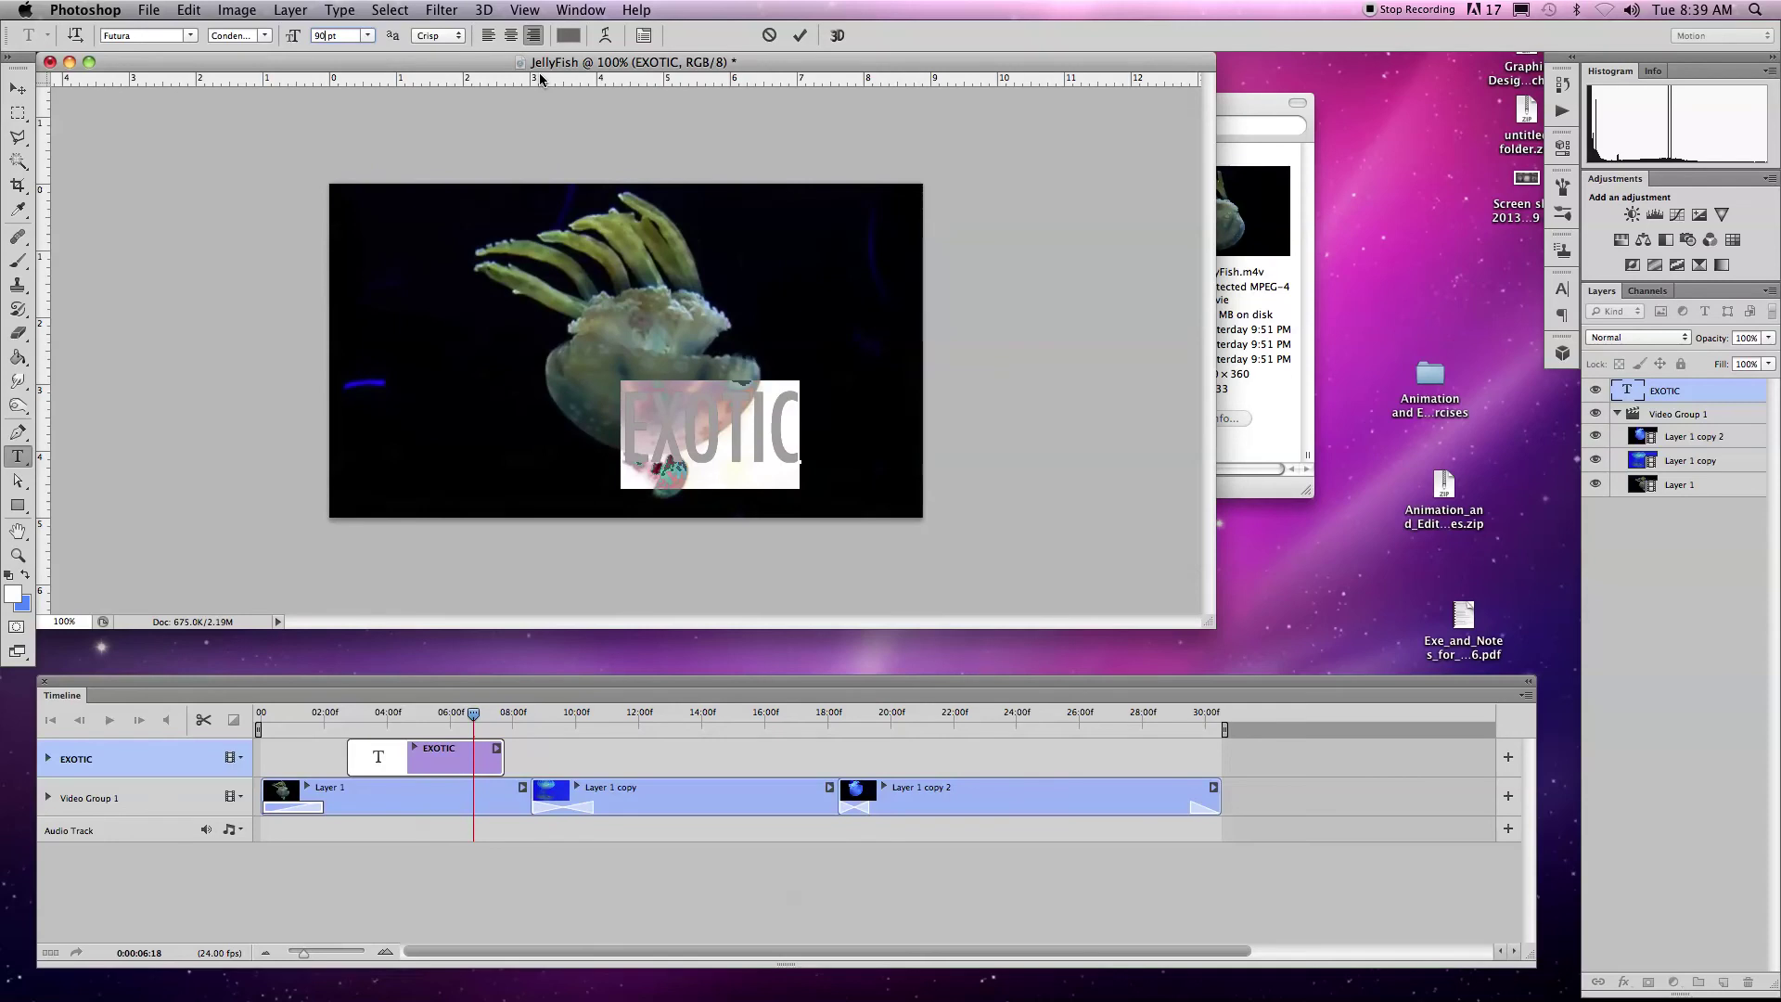
Step: Recolour the EXOTIC text bright yellow (fffc00) and commit the text edit
{"action": "left_click", "coordinate": [556, 37]}
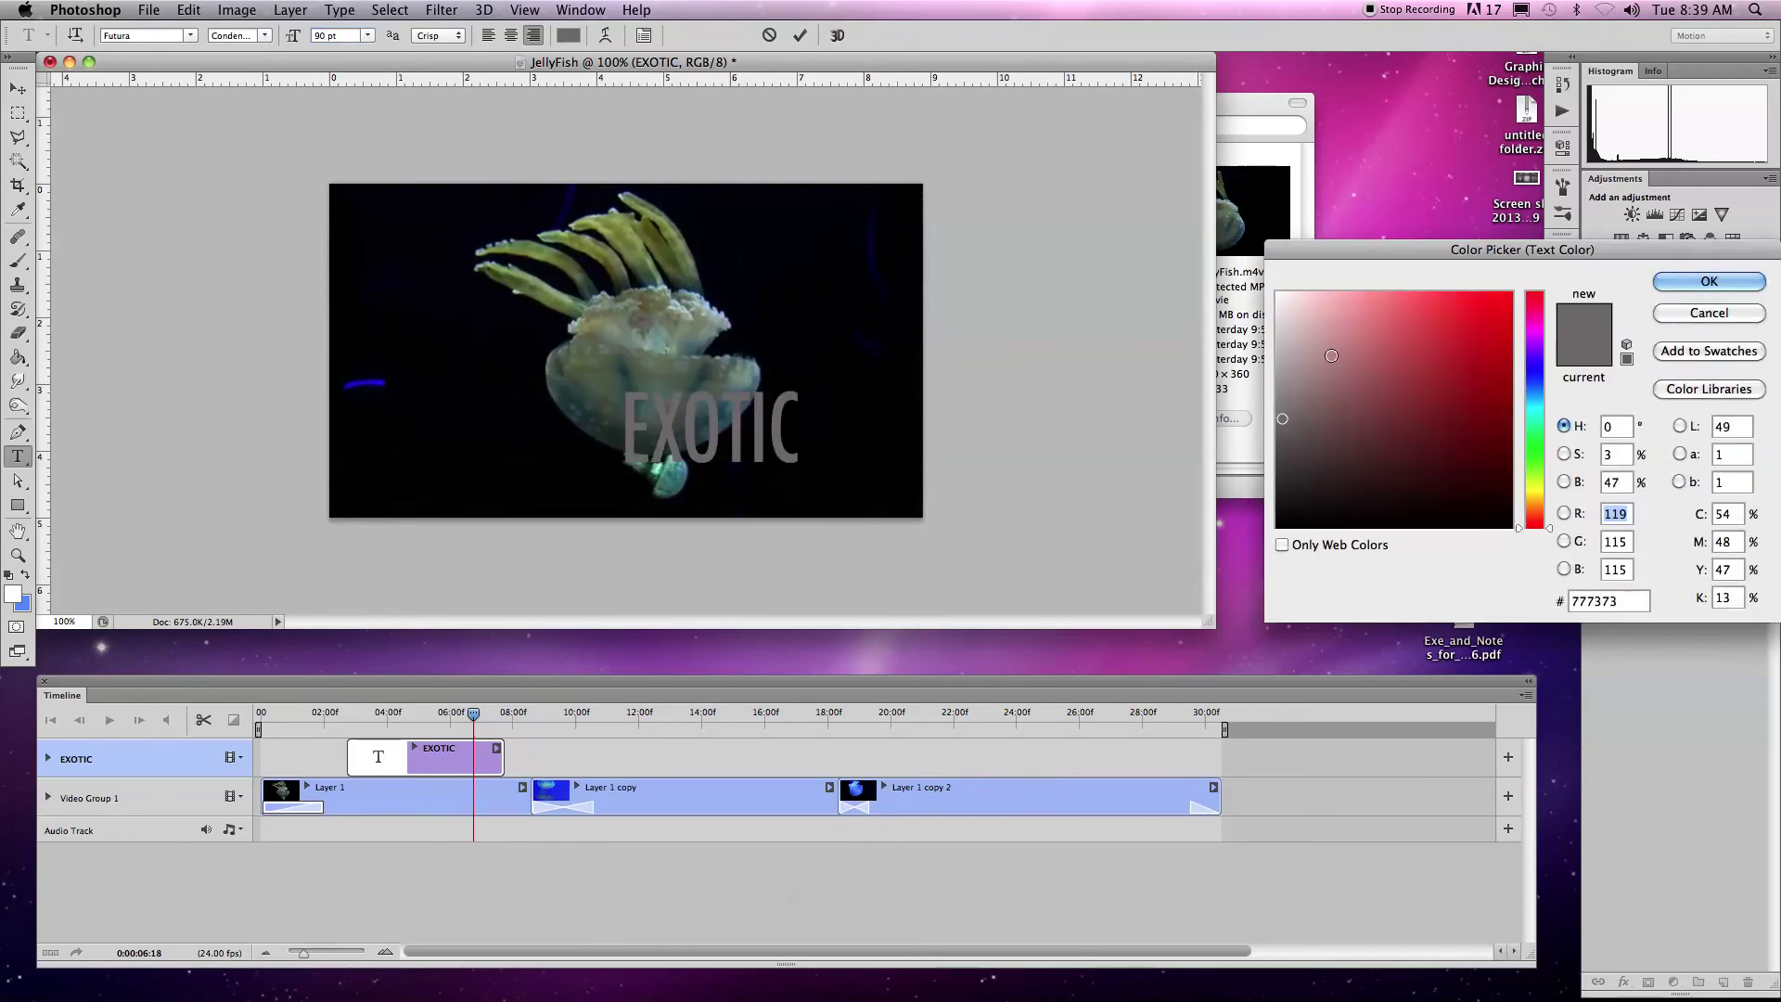
{"action": "left_click", "coordinate": [1534, 492]}
{"action": "left_click", "coordinate": [1511, 294]}
{"action": "left_click", "coordinate": [1709, 282]}
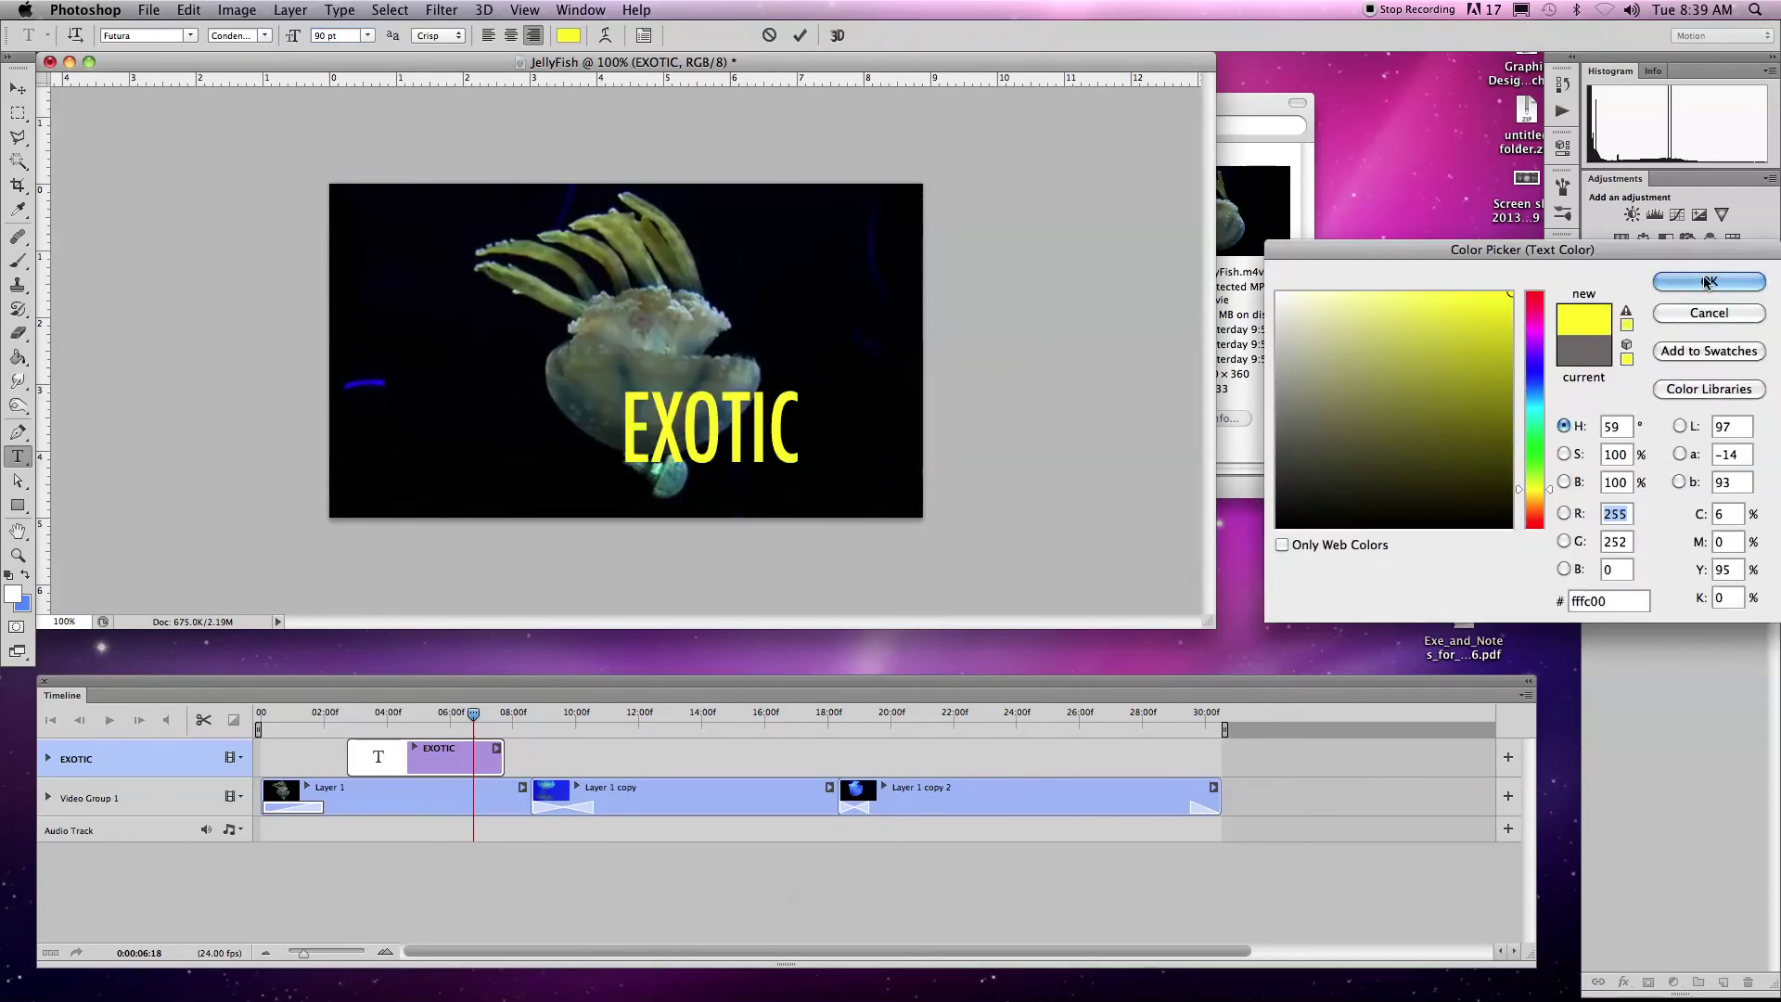
{"action": "left_click", "coordinate": [1696, 388]}
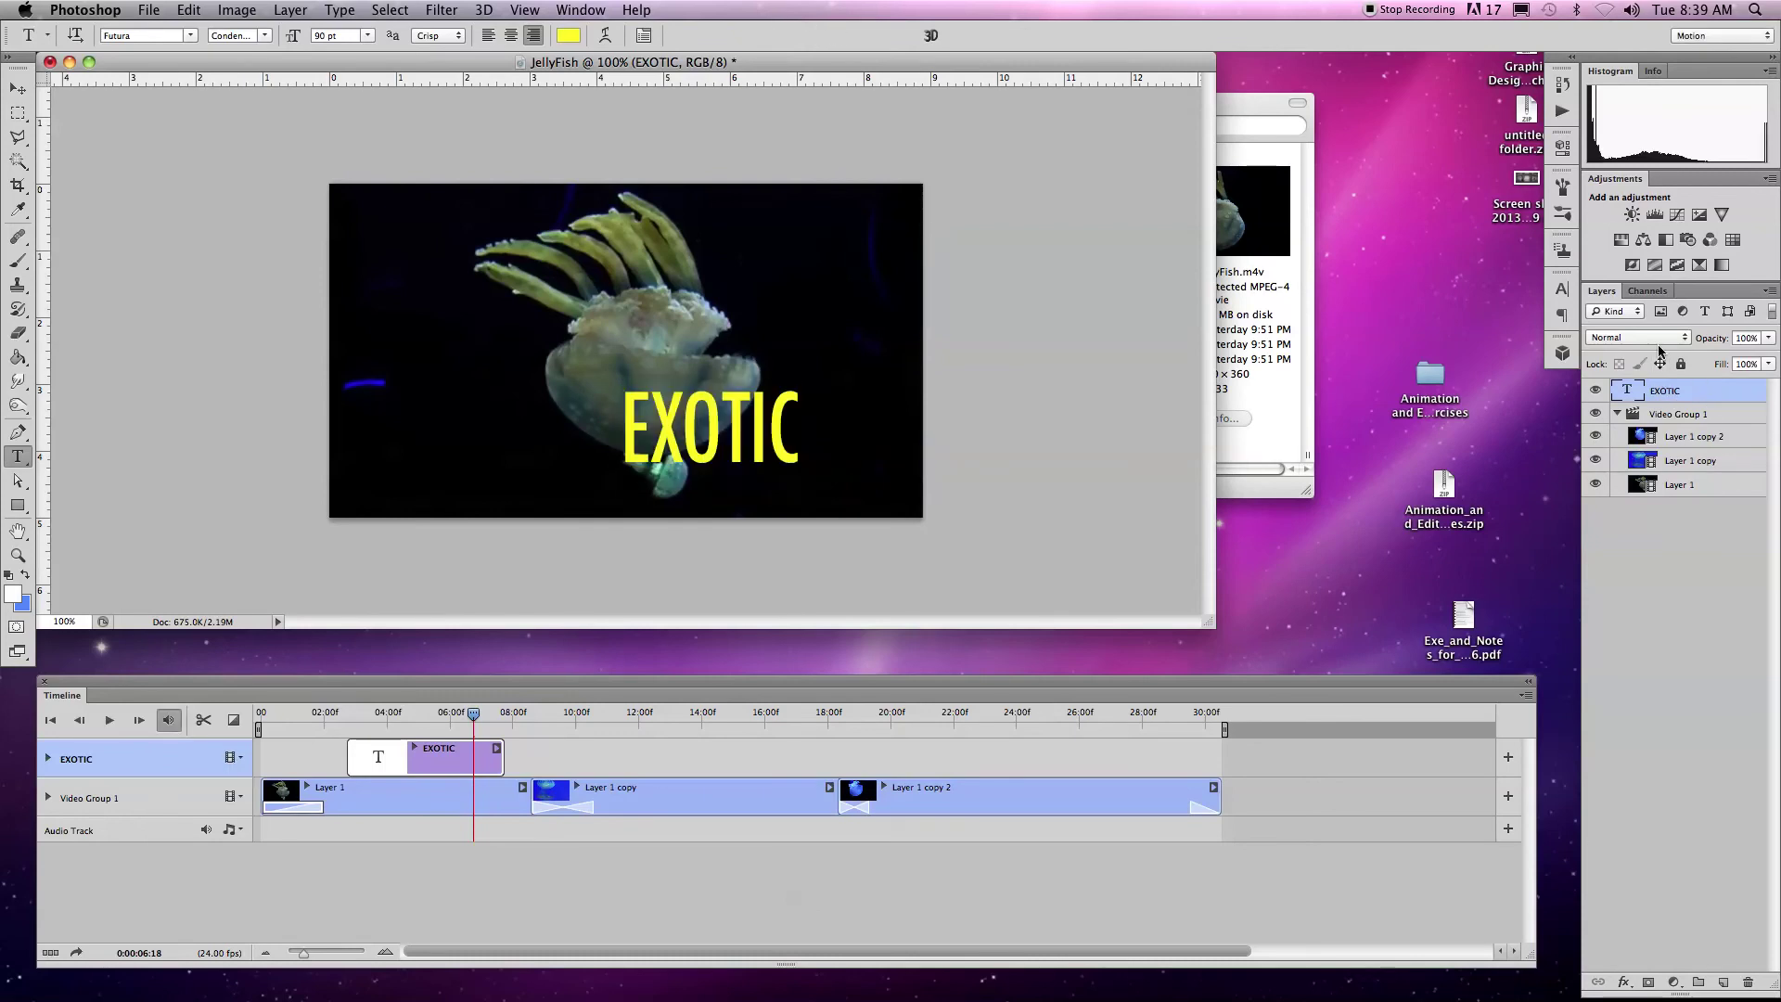
Step: Place the EXOTIC text over the jellyfish's body and set its layer's blending mode to Soft Light
{"action": "left_click", "coordinate": [1659, 339]}
{"action": "left_click", "coordinate": [1653, 456]}
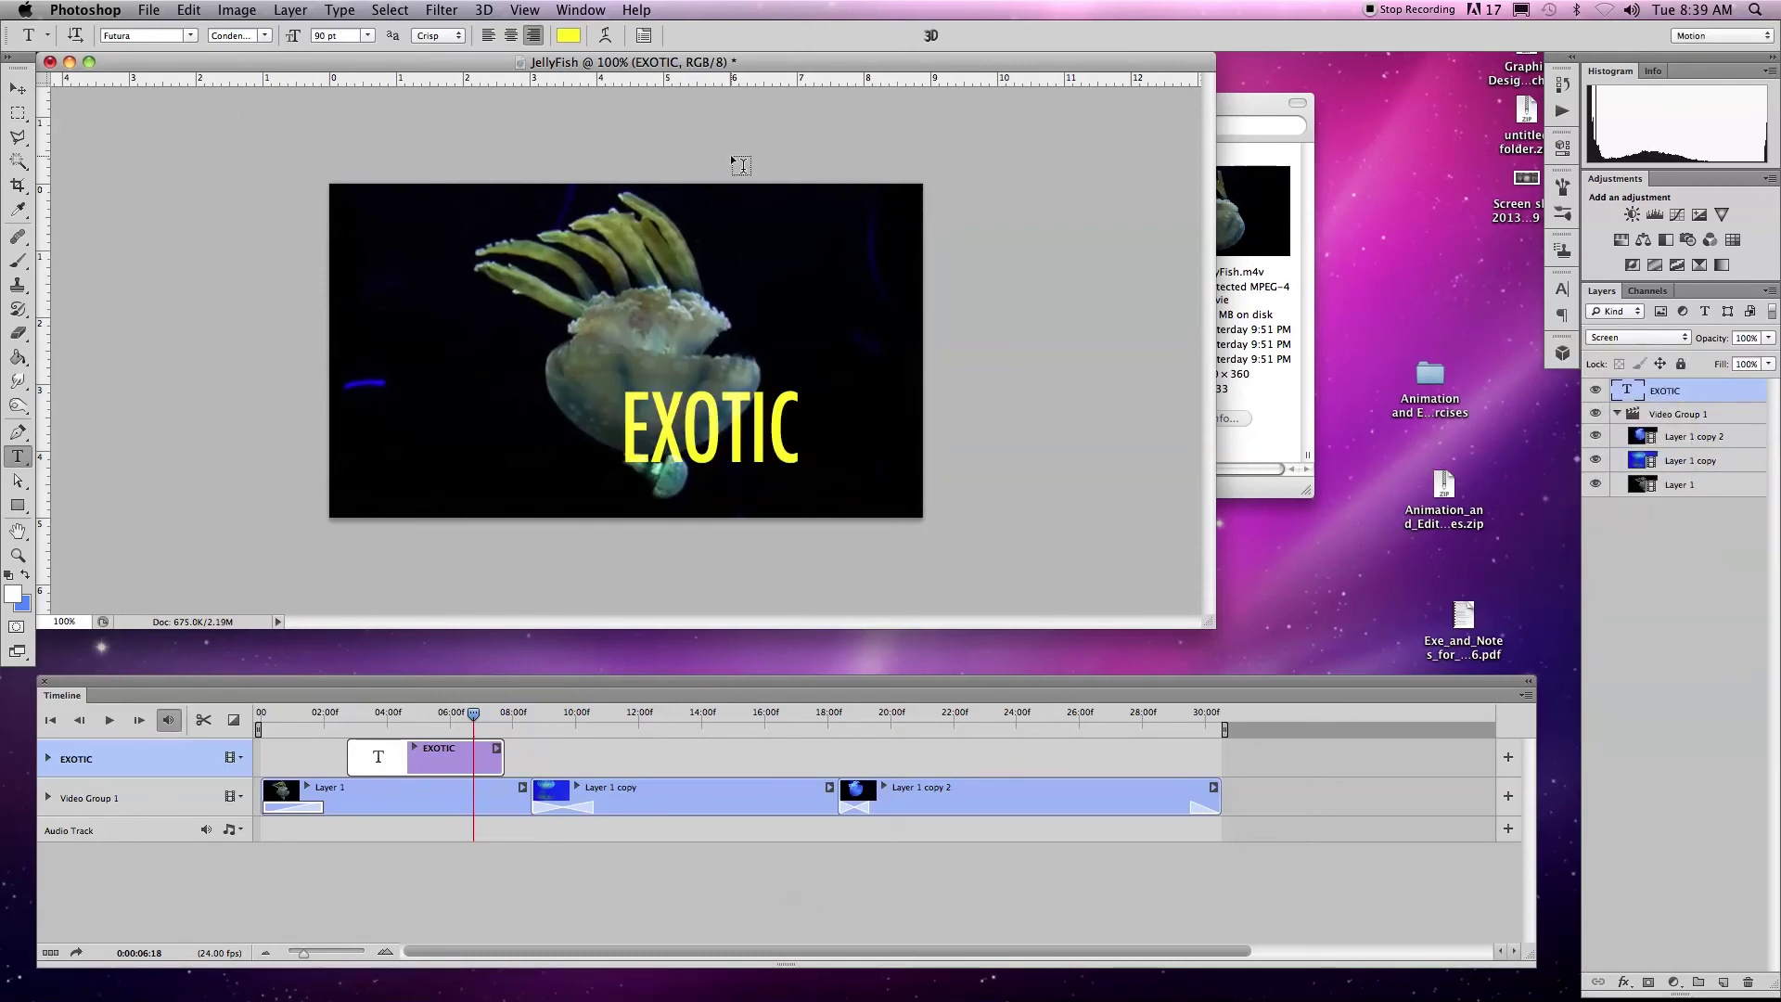
{"action": "left_click", "coordinate": [17, 89]}
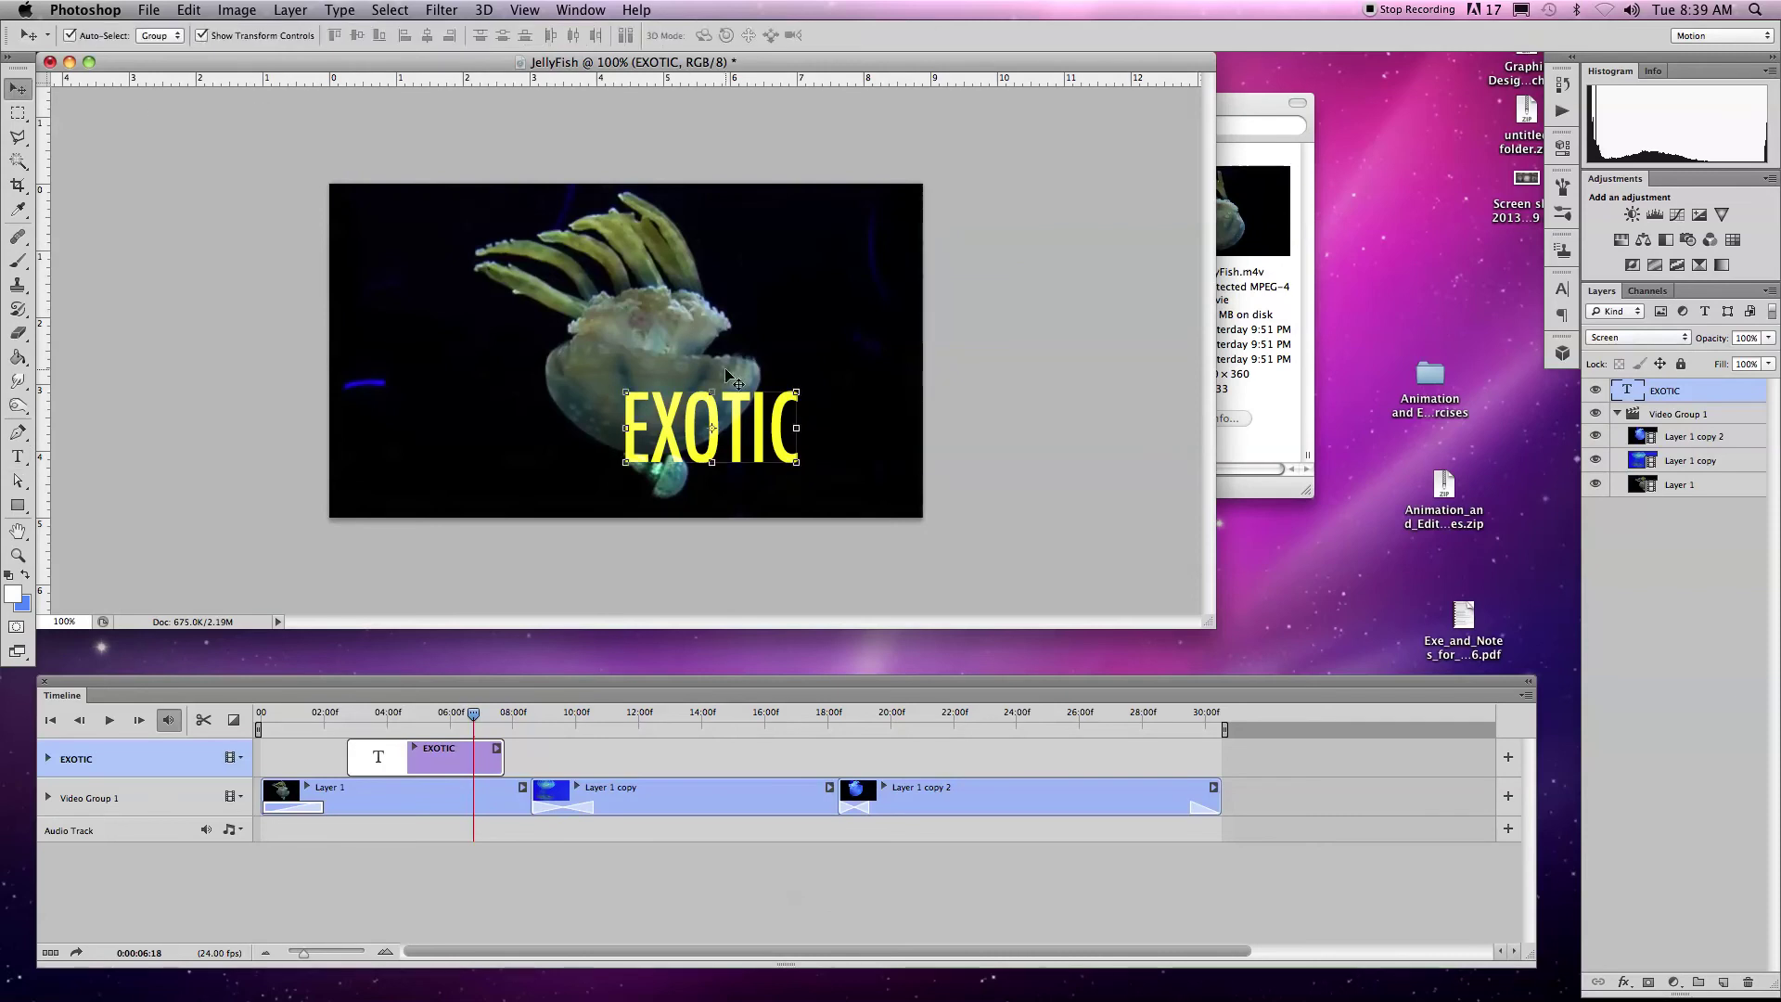
{"action": "left_click_drag", "start_coordinate": [744, 425], "coordinate": [711, 383]}
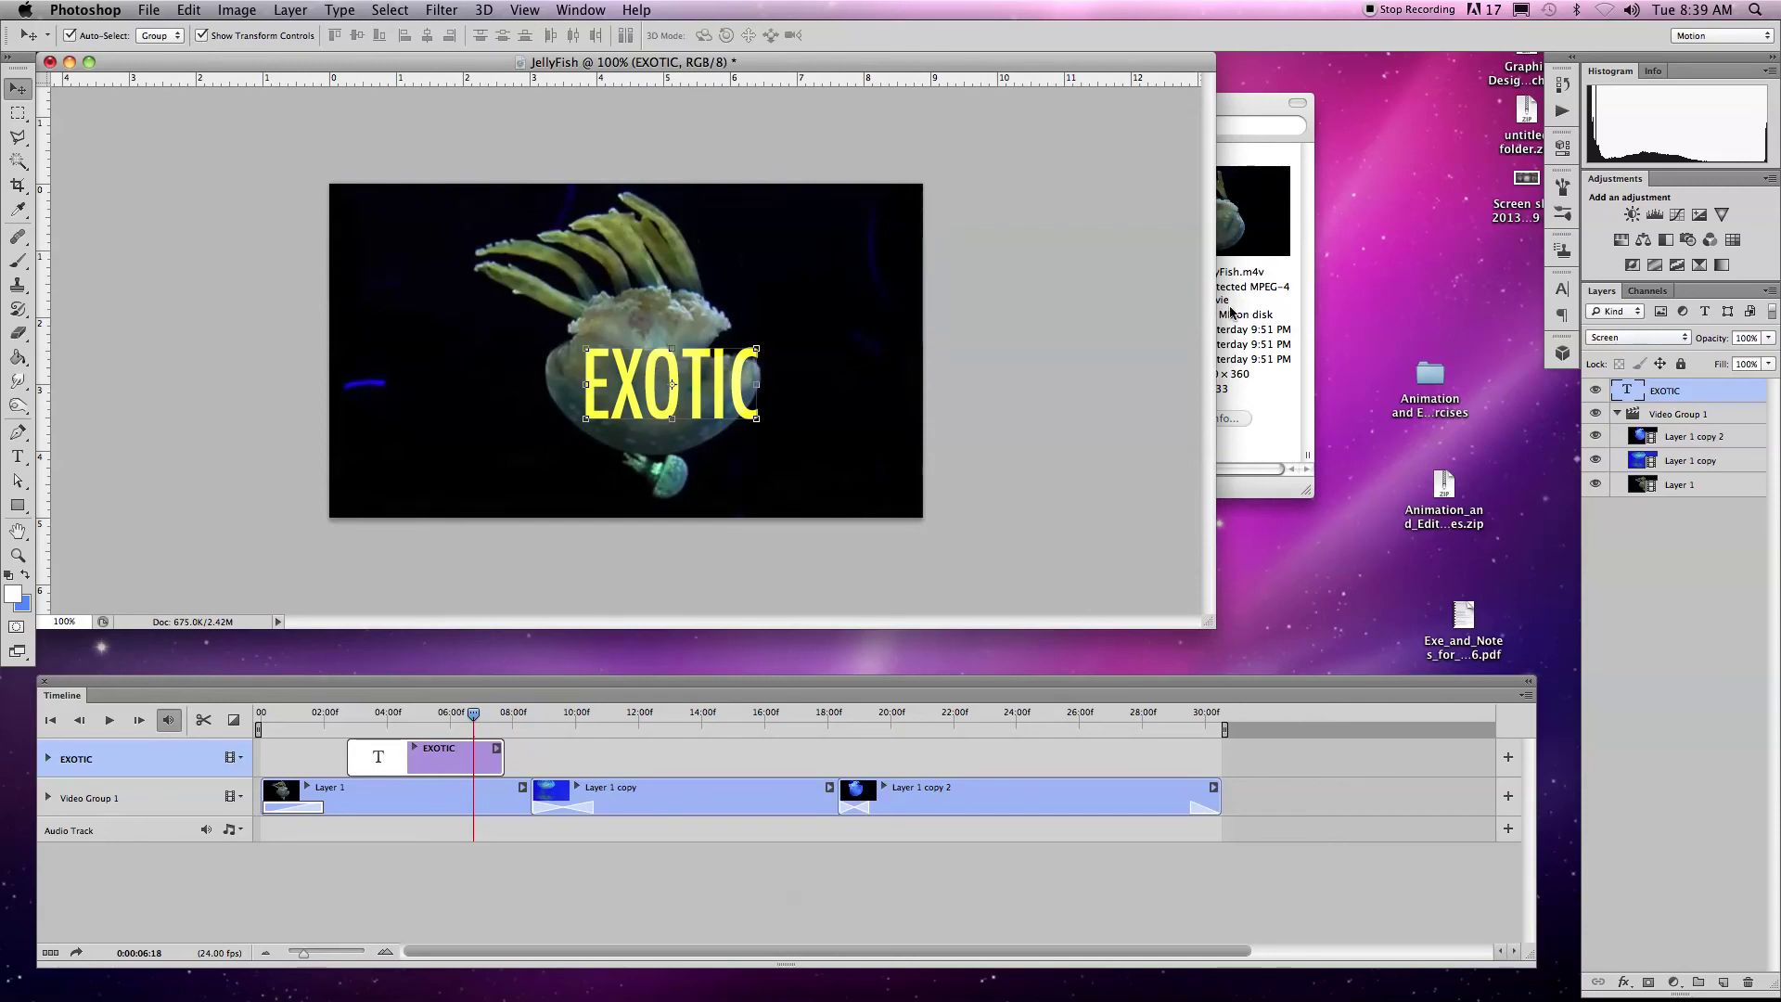
{"action": "left_click", "coordinate": [1660, 338]}
{"action": "left_click", "coordinate": [1656, 410]}
{"action": "left_click_drag", "start_coordinate": [726, 399], "coordinate": [678, 381]}
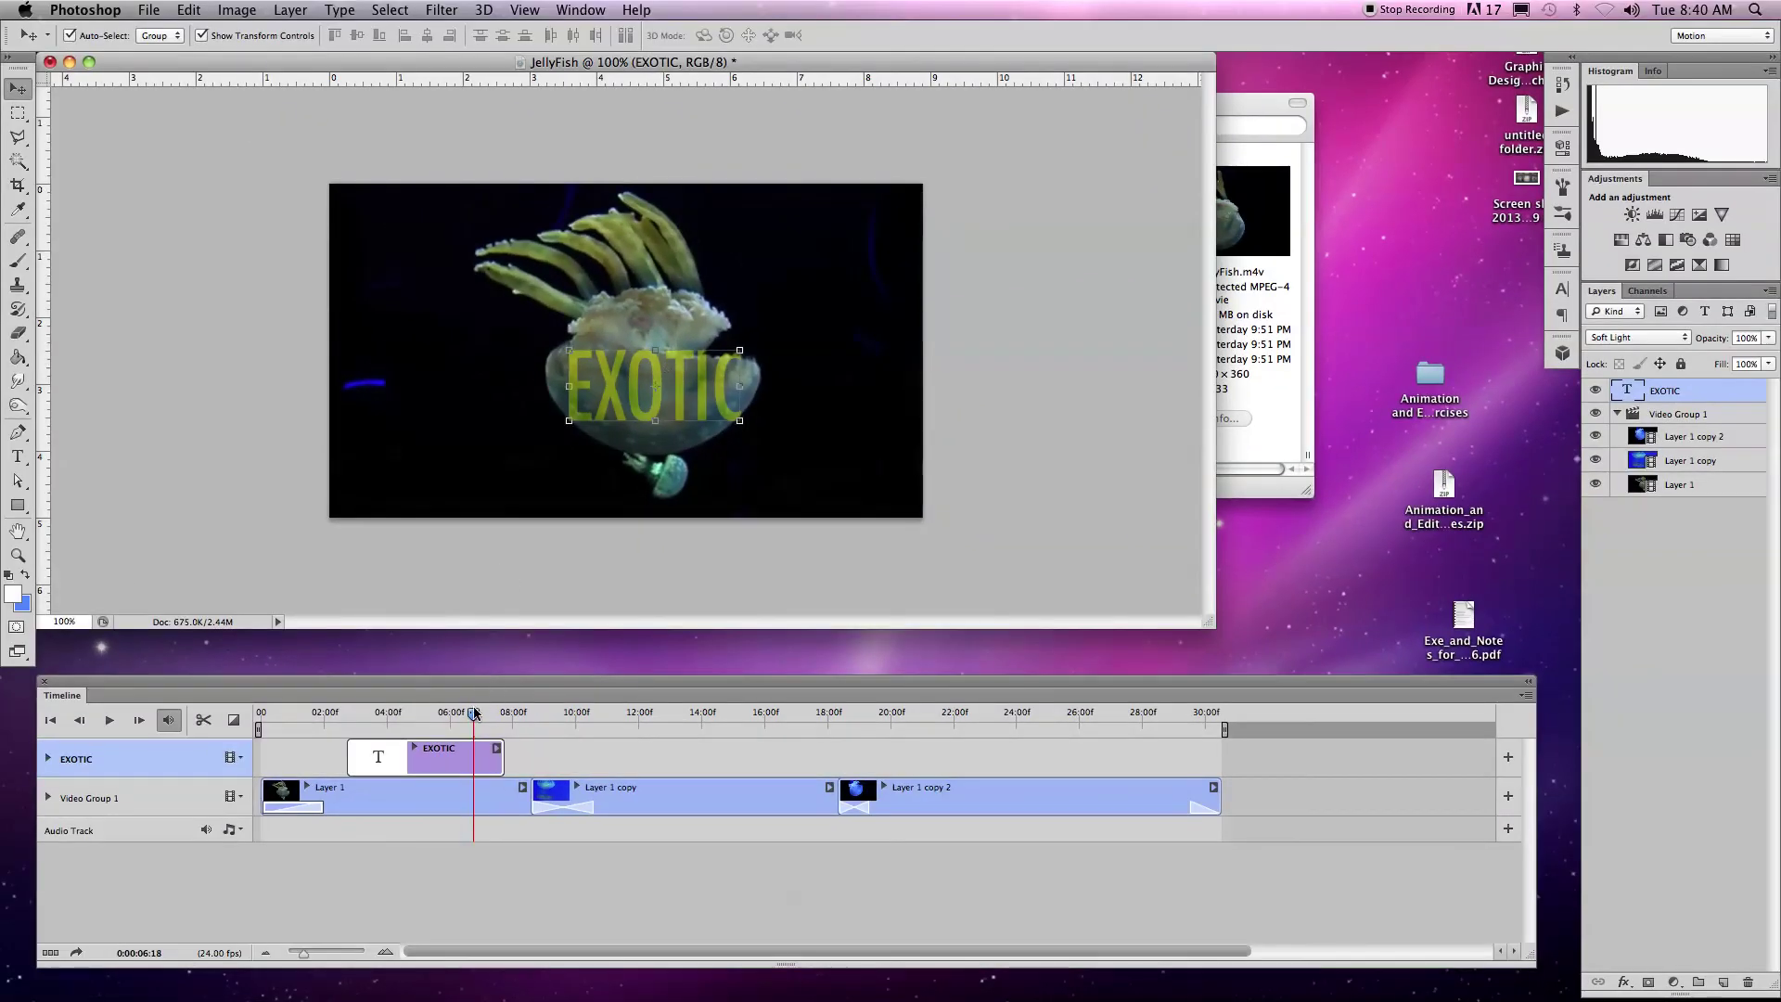
Step: Play the first shot from about 2.5 seconds to preview the blended EXOTIC title over the jellyfish
{"action": "left_click_drag", "start_coordinate": [474, 712], "coordinate": [339, 713]}
{"action": "key", "text": "space"}
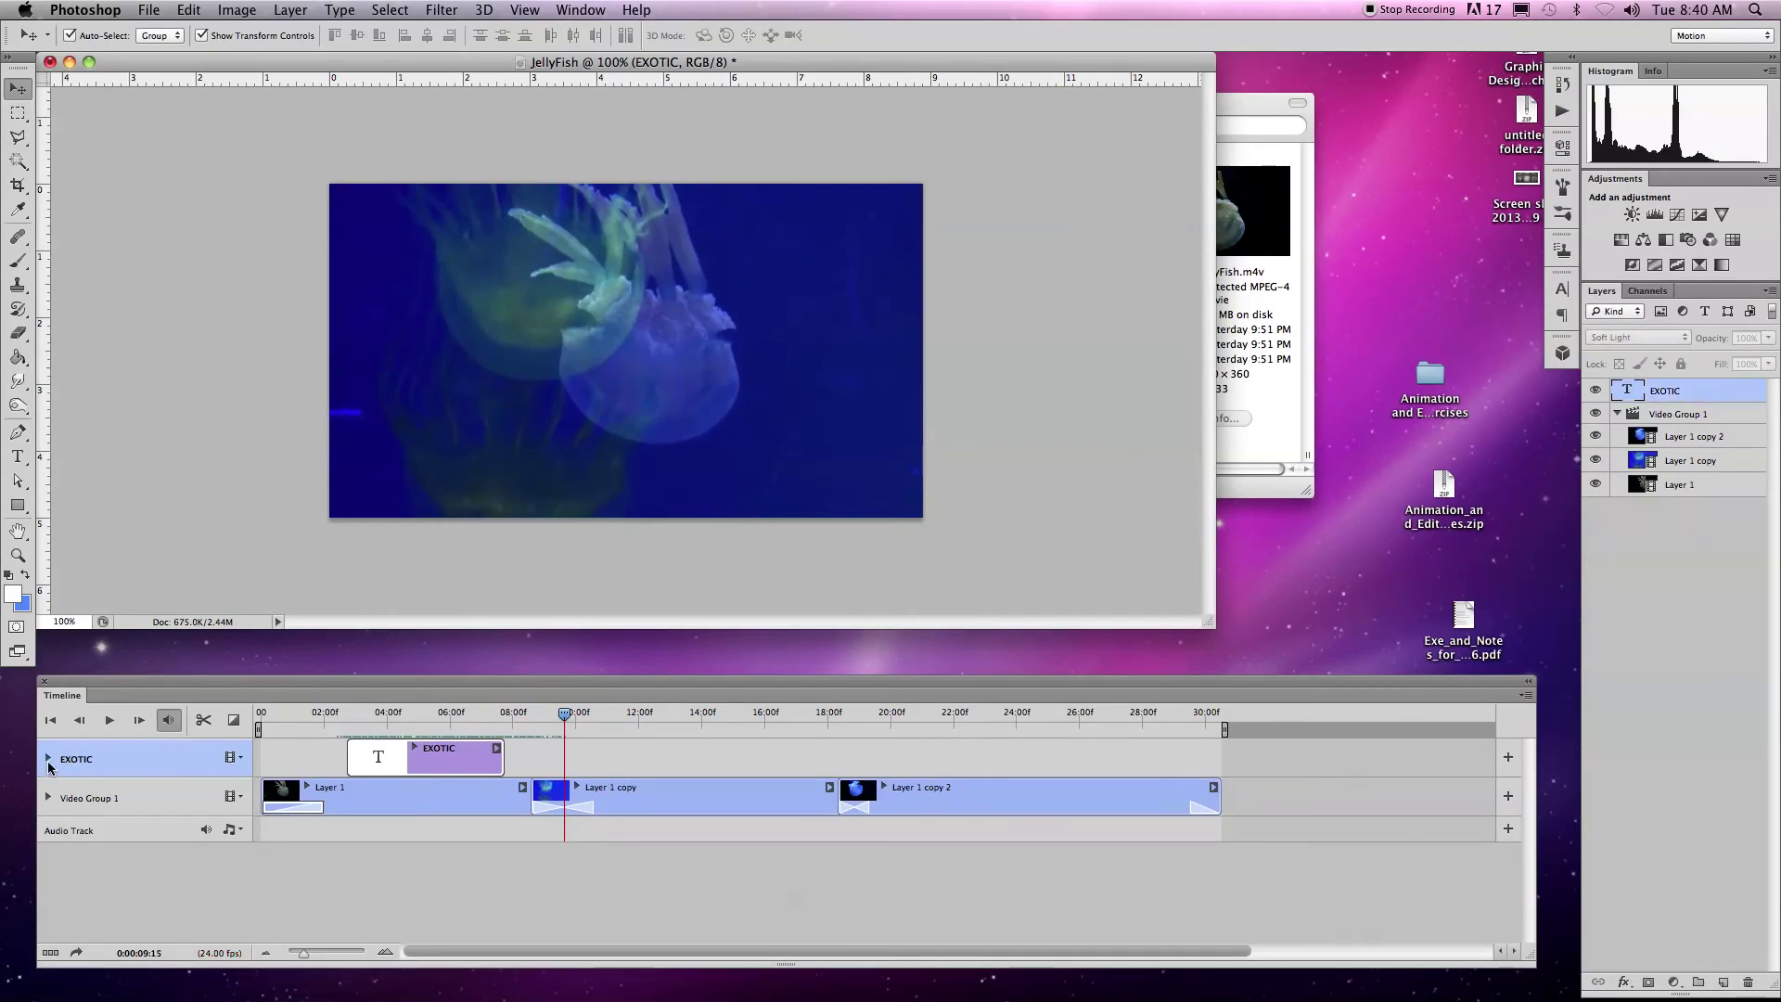
{"action": "left_click", "coordinate": [412, 717]}
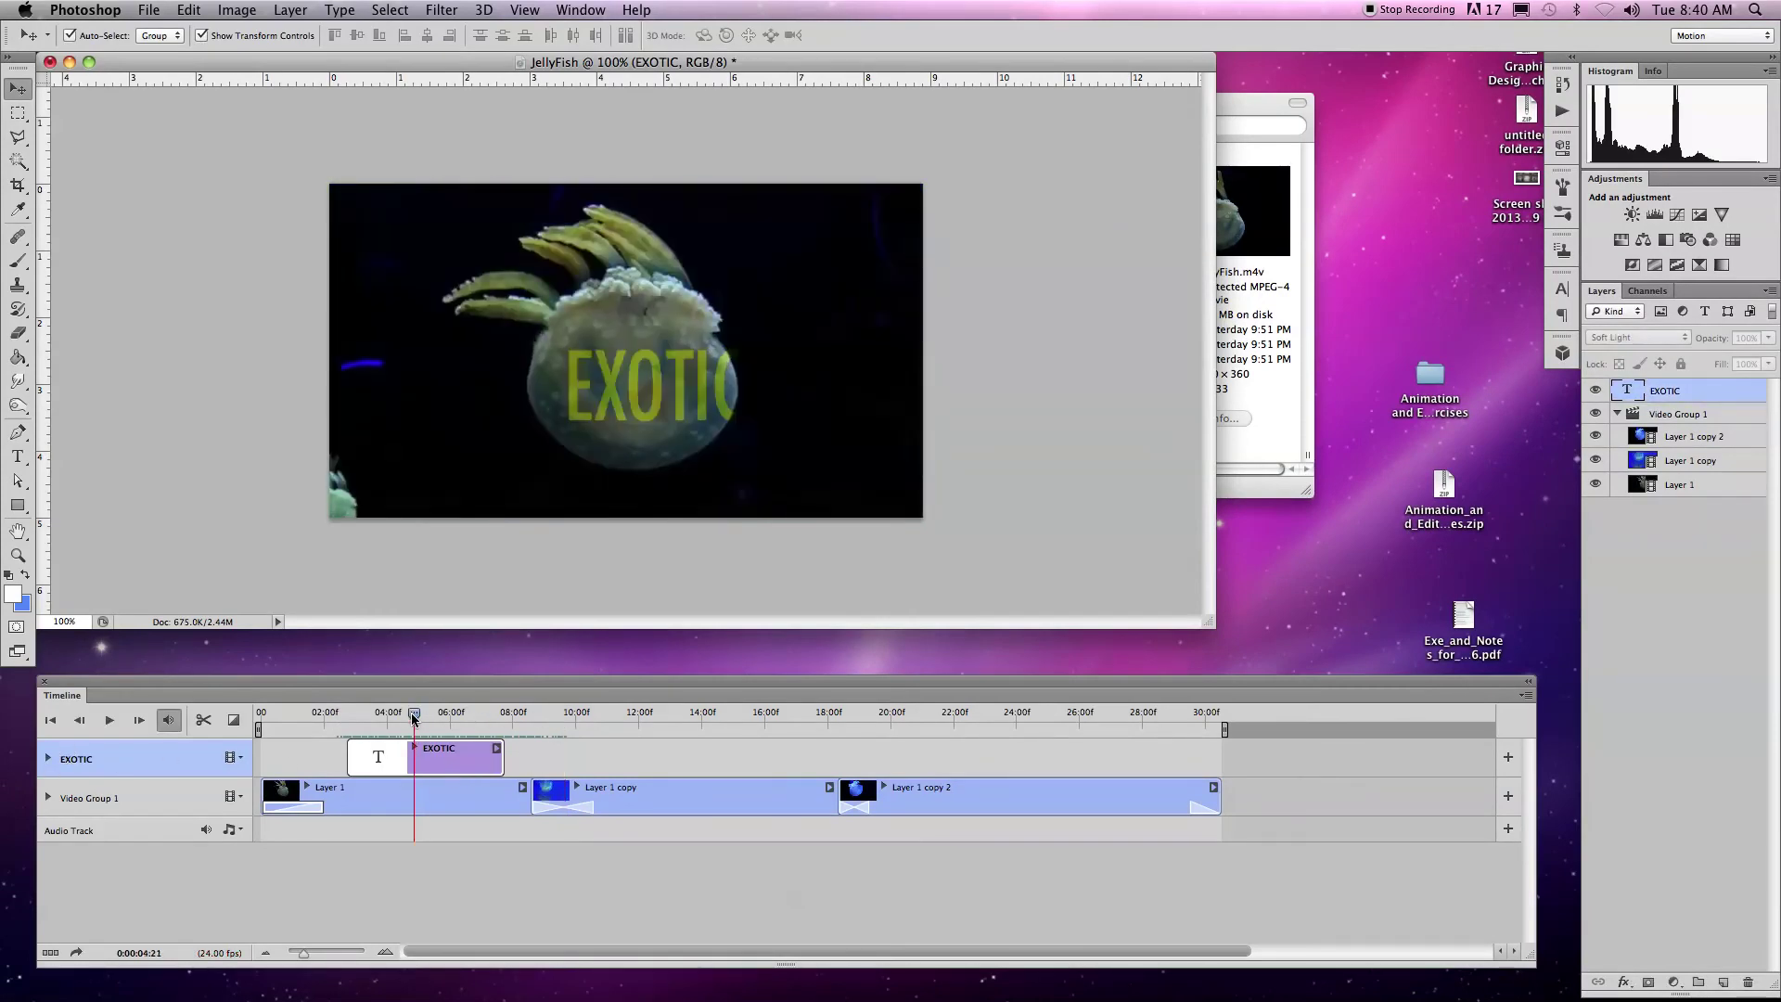
Step: Add an opacity keyframe at the start of the EXOTIC clip and set the layer's opacity there to 0%
{"action": "left_click", "coordinate": [351, 717]}
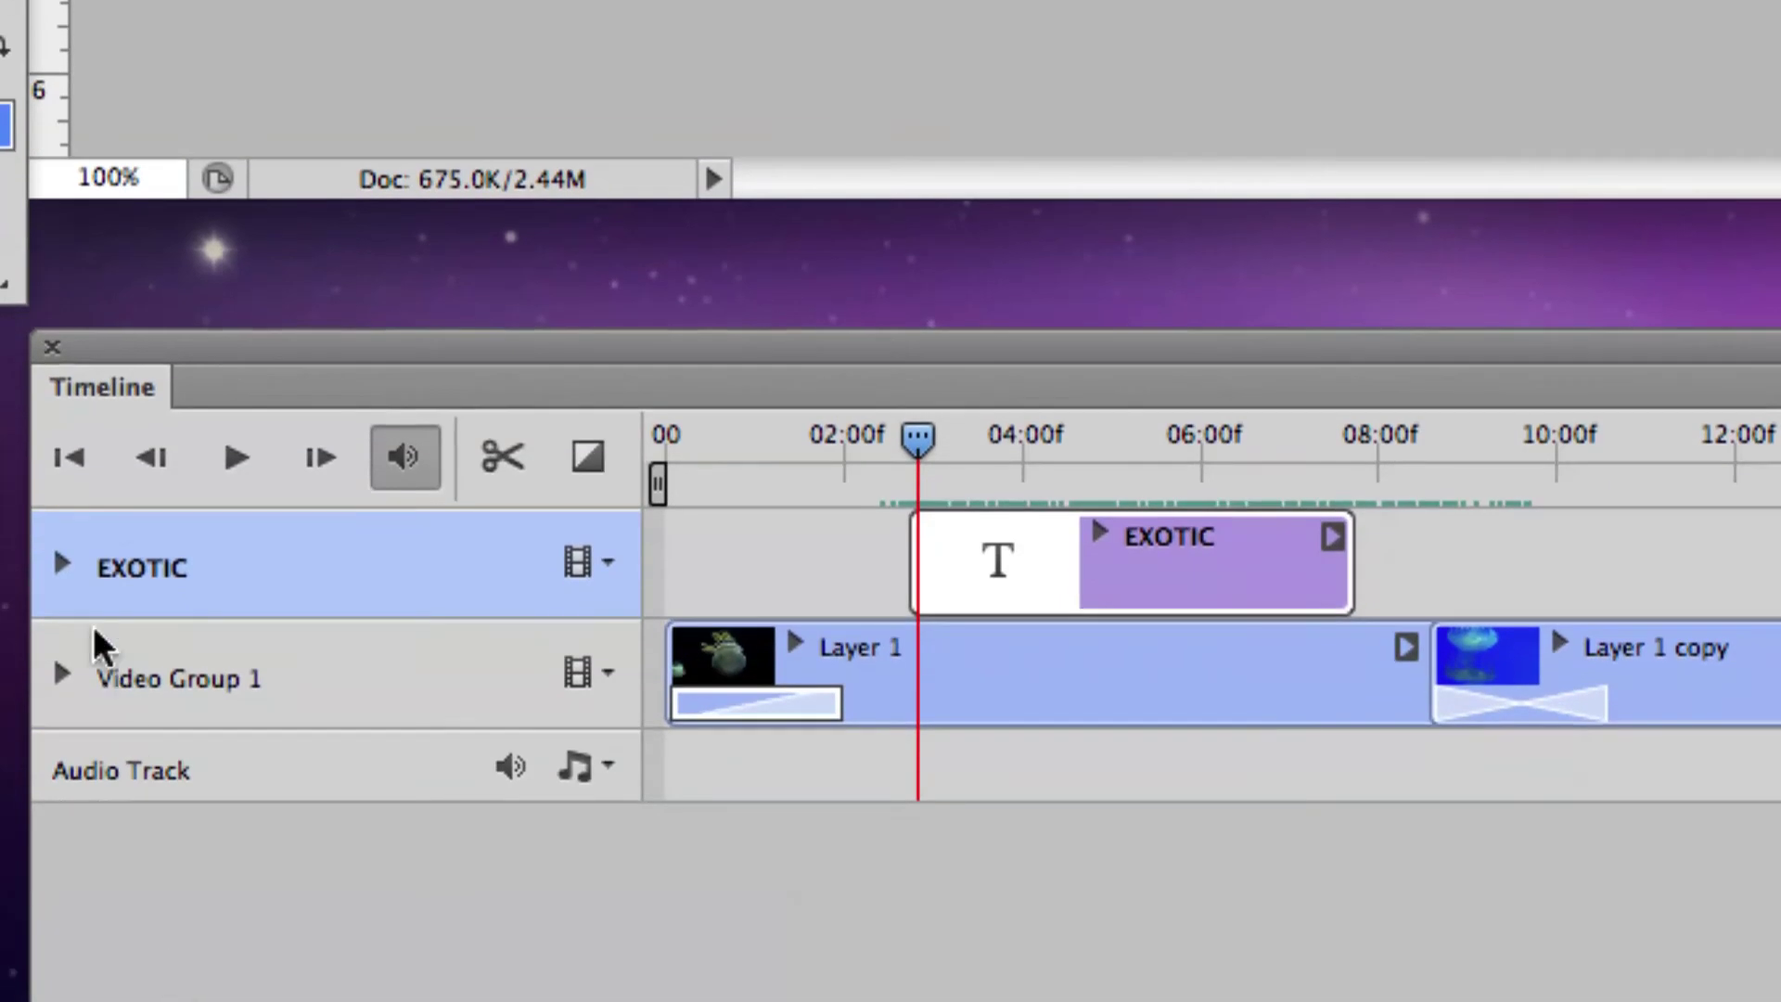
{"action": "left_click", "coordinate": [61, 563]}
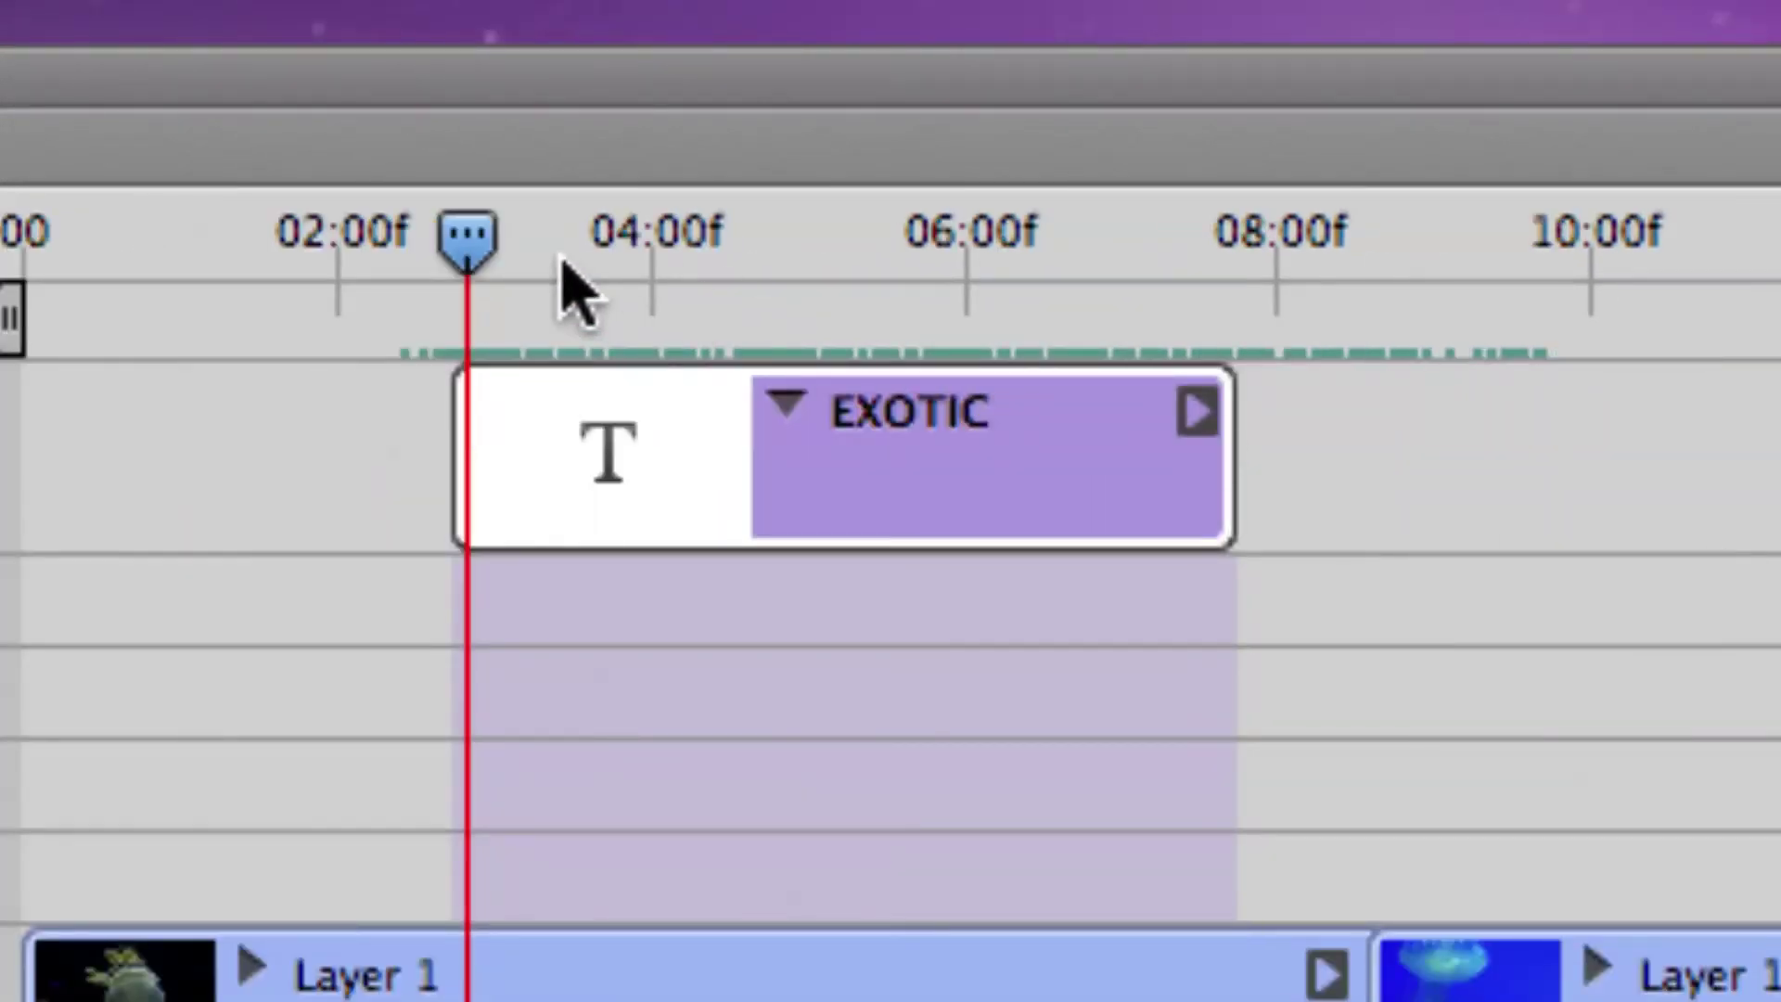
{"action": "left_click_drag", "start_coordinate": [469, 238], "coordinate": [462, 238]}
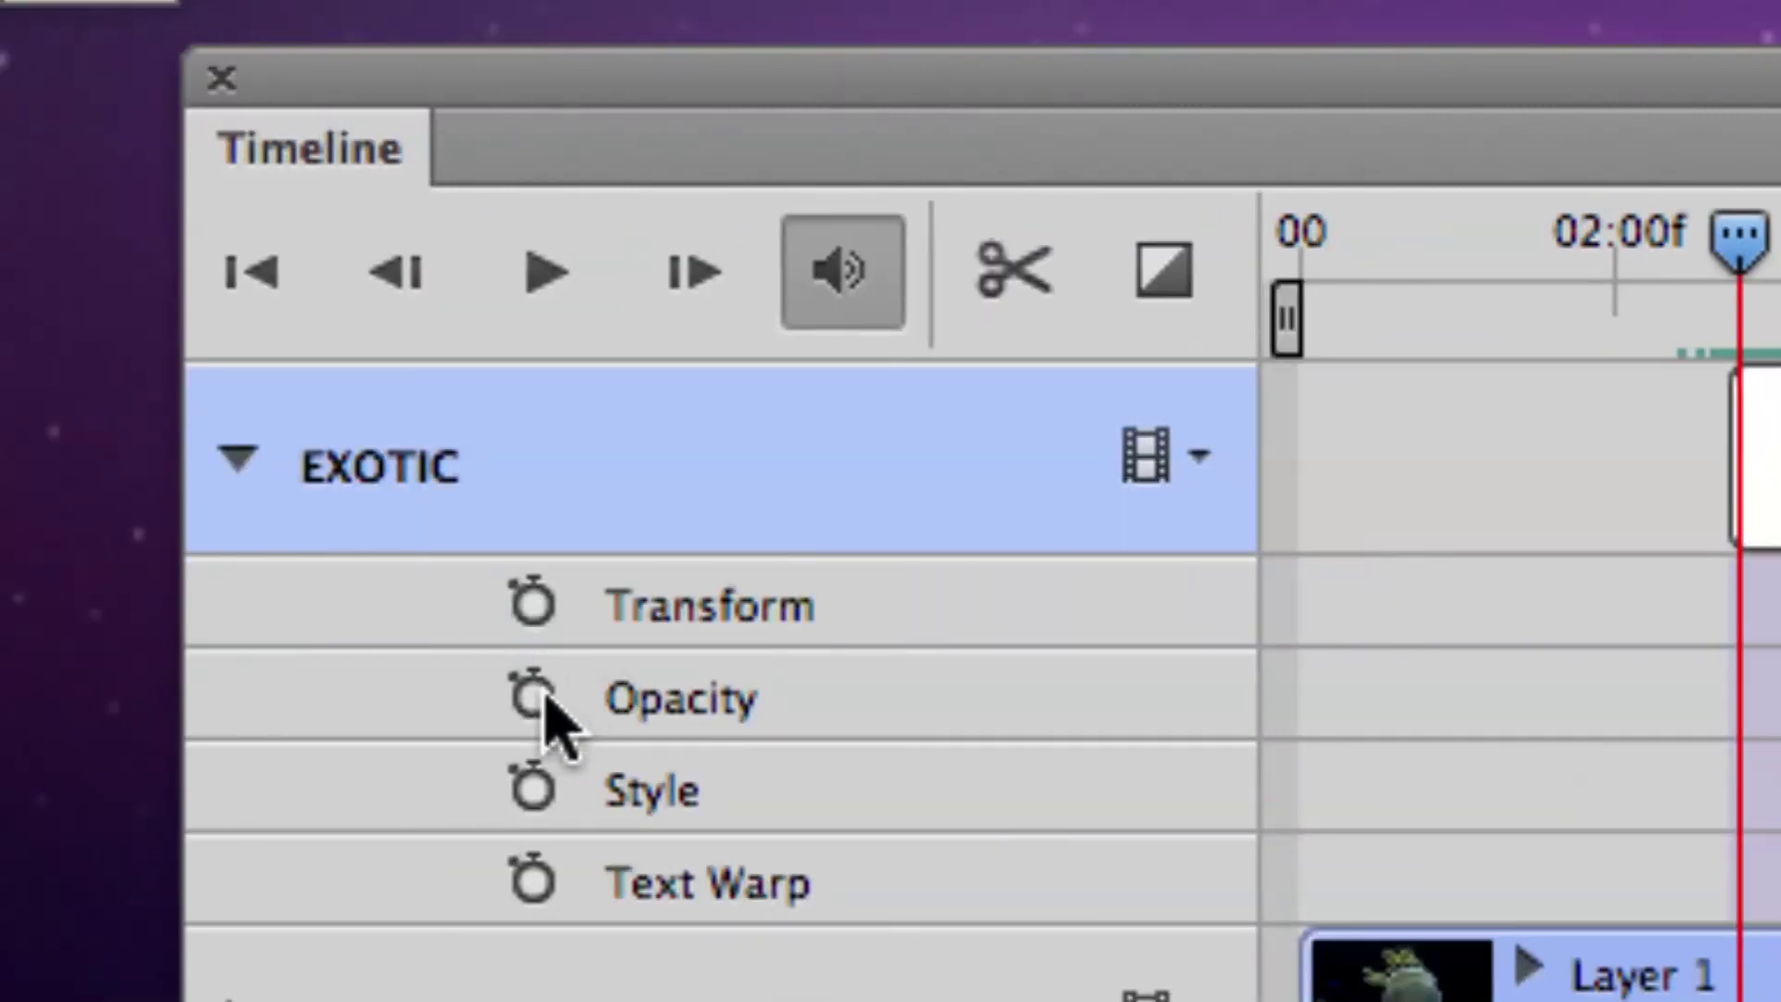
{"action": "left_click", "coordinate": [531, 697]}
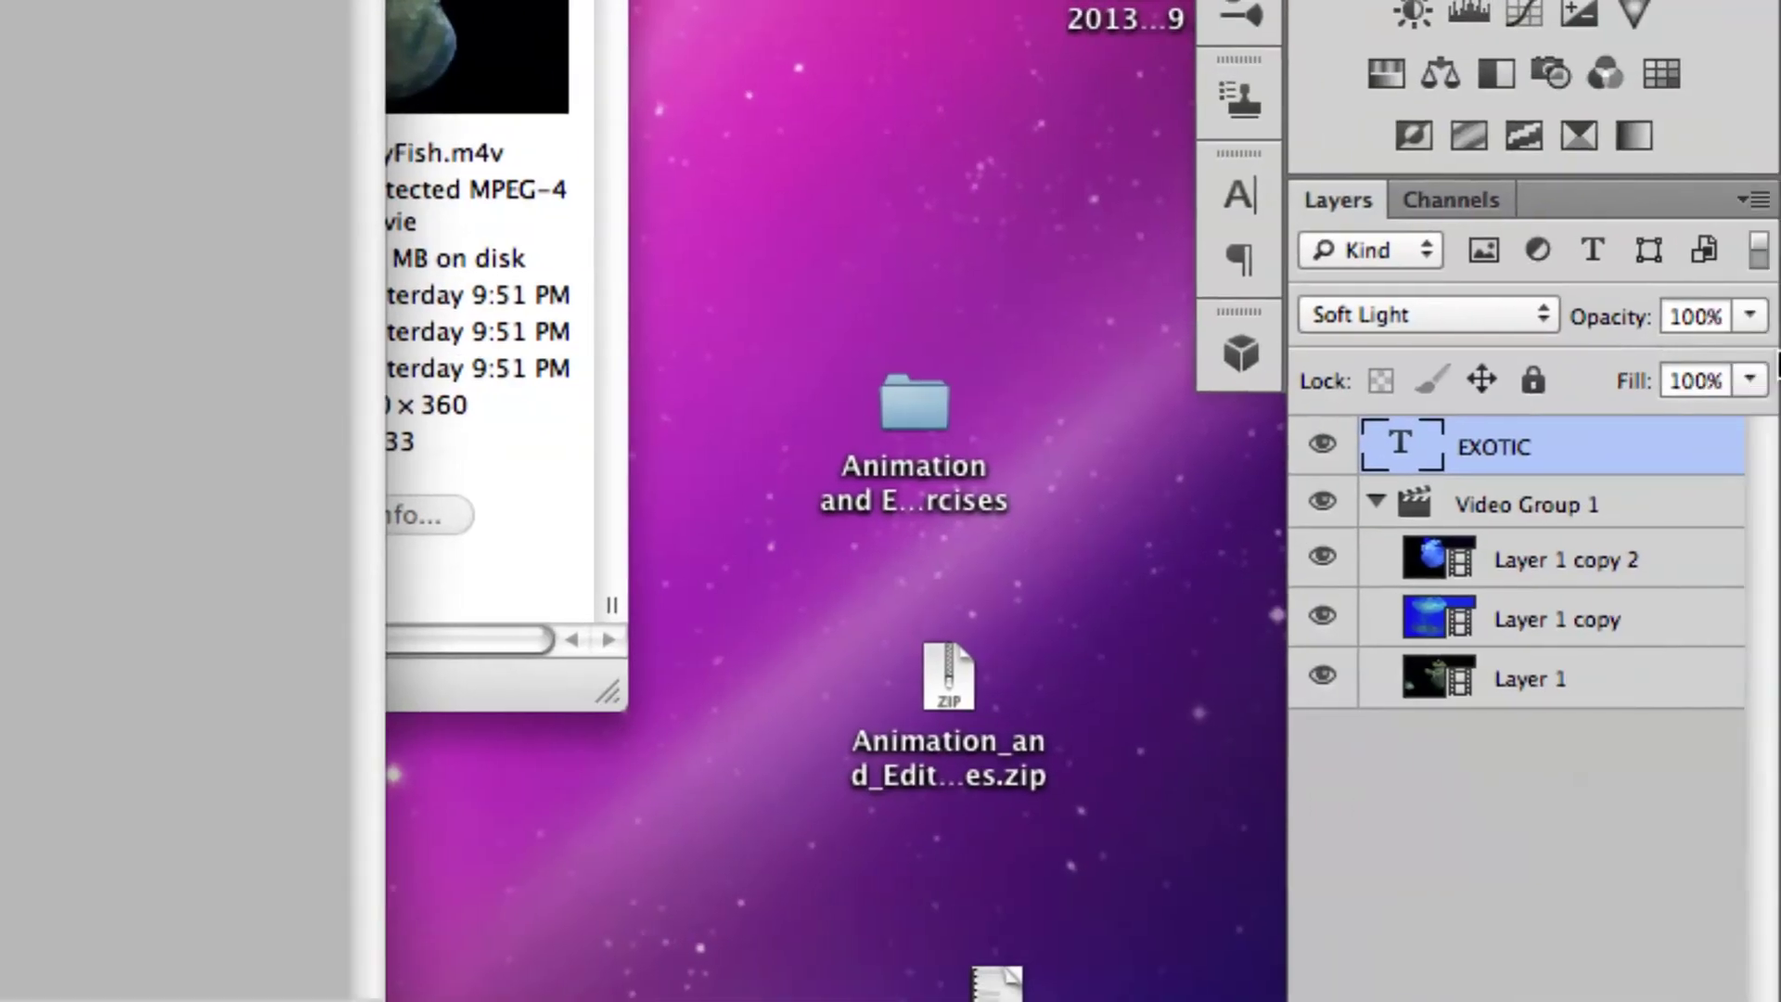
{"action": "left_click_drag", "start_coordinate": [1719, 339], "coordinate": [1640, 349]}
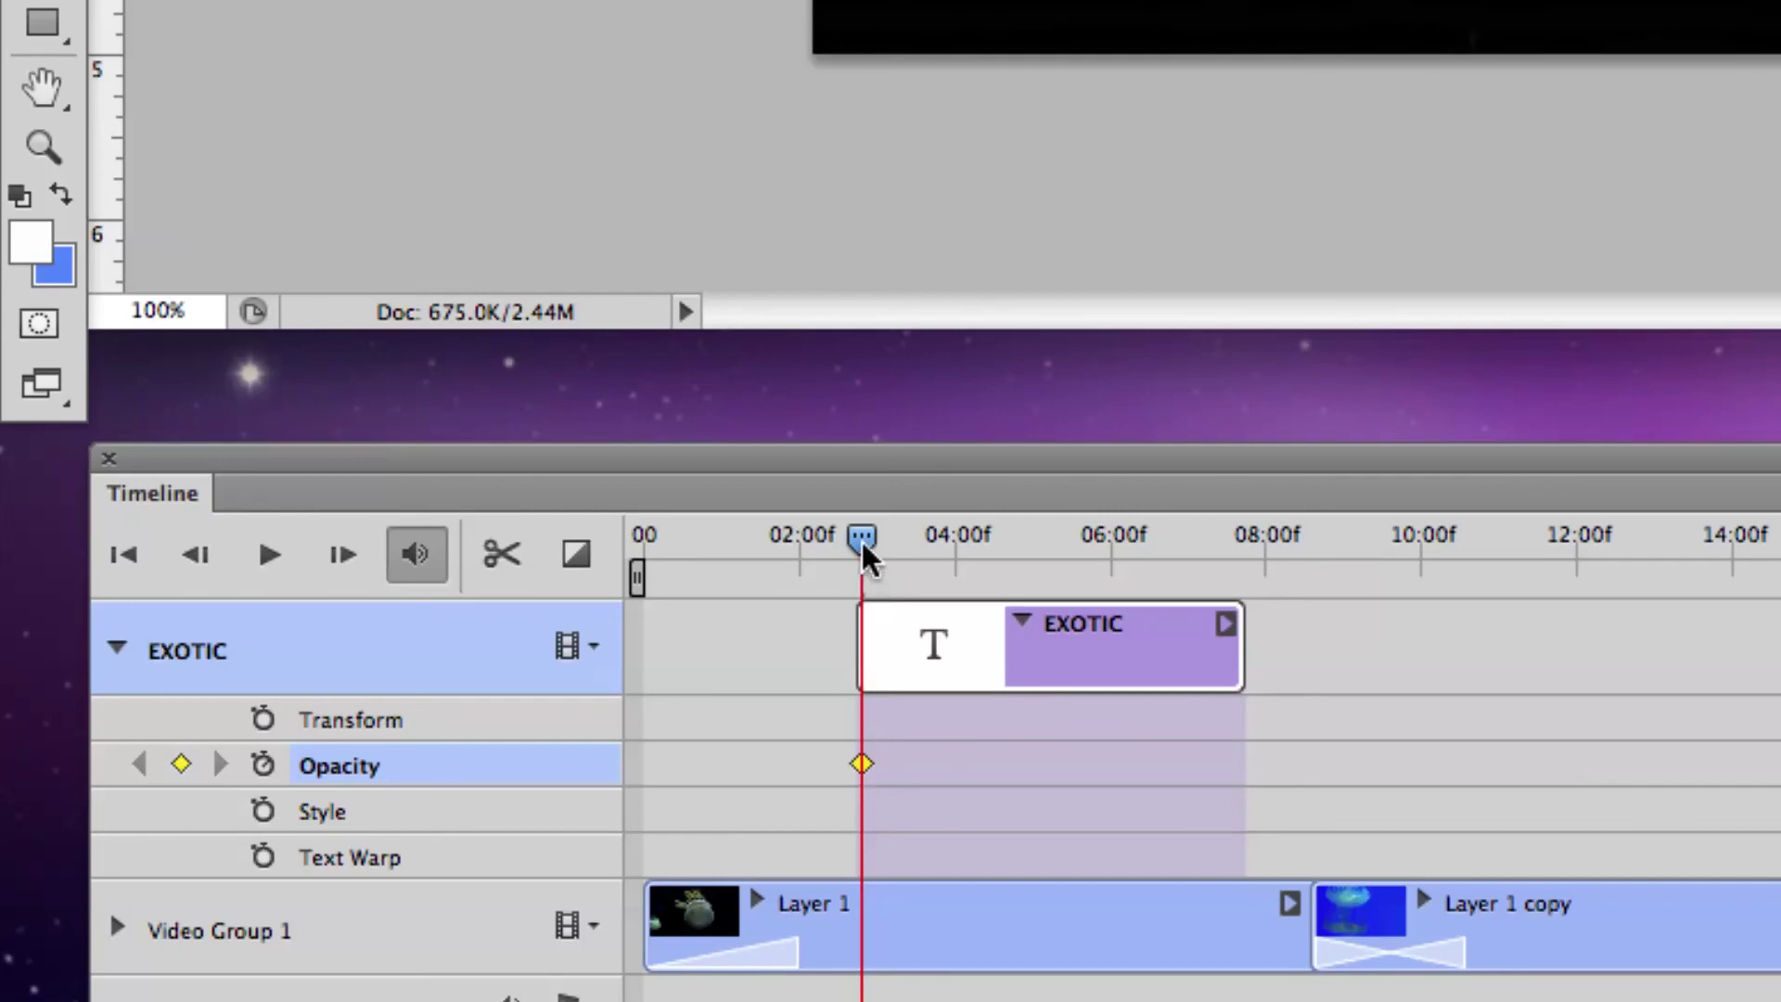
Step: Add a 100% opacity keyframe to the EXOTIC layer at 5 seconds and play back the fade-in
{"action": "left_click_drag", "start_coordinate": [861, 538], "coordinate": [1032, 547]}
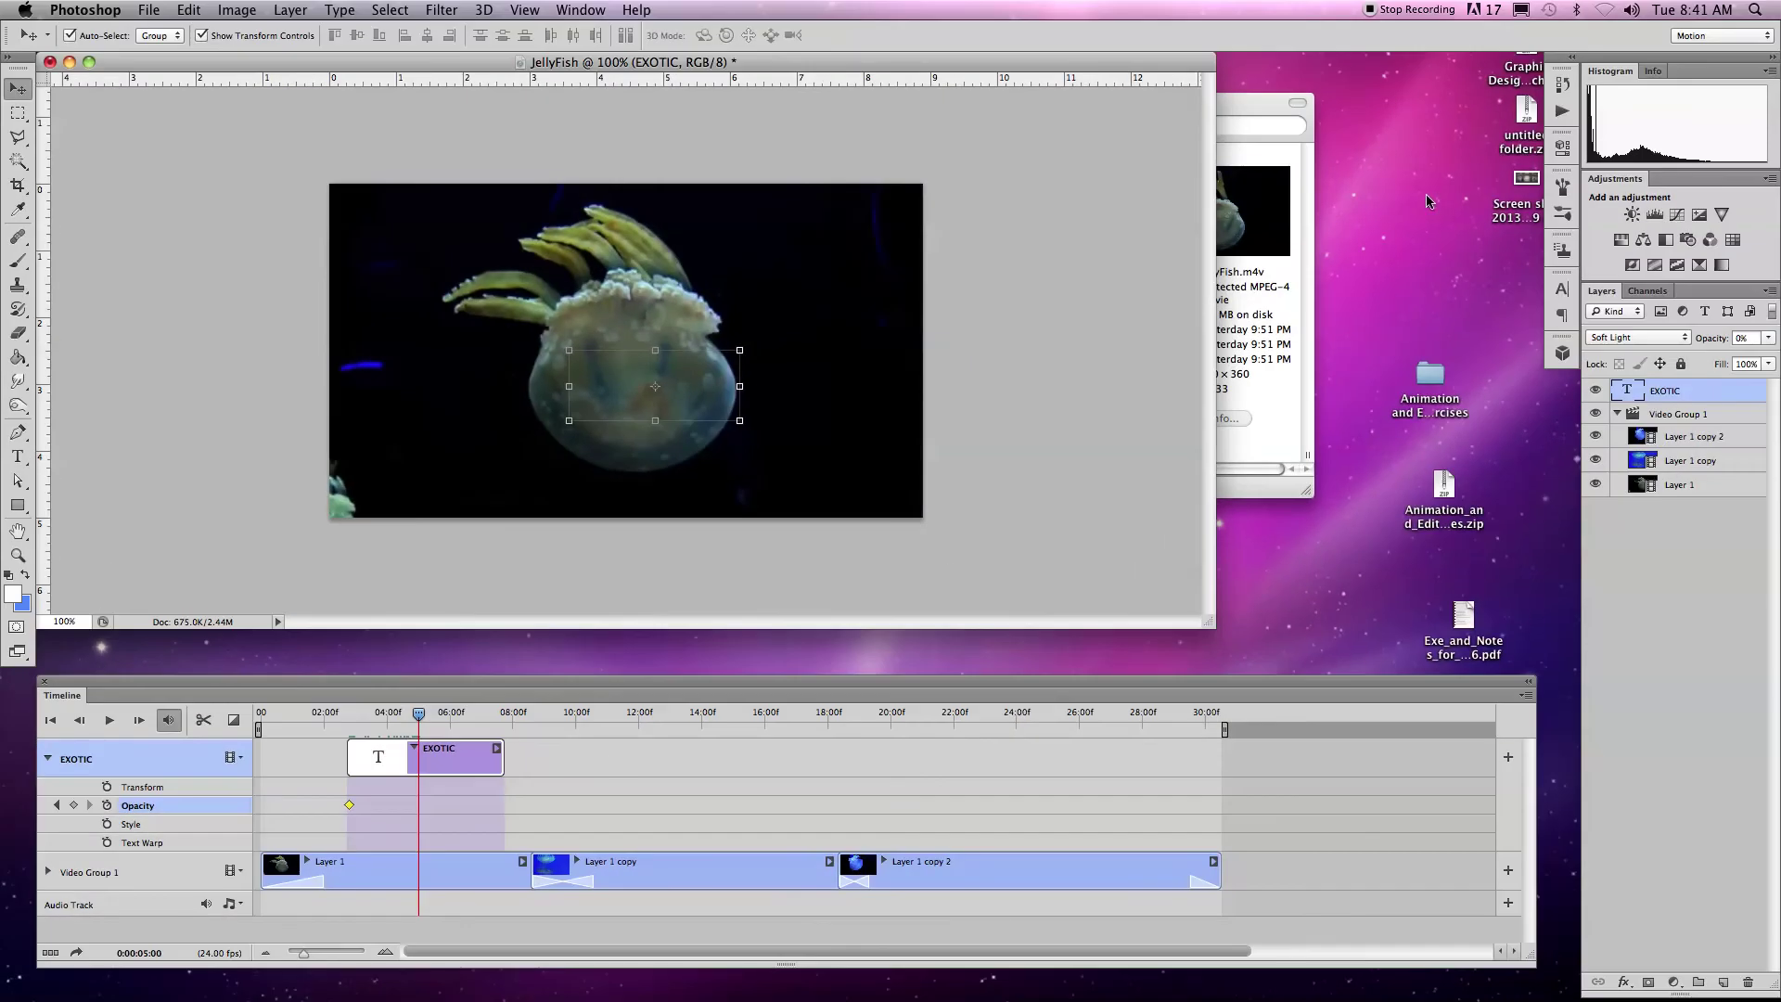
{"action": "left_click", "coordinate": [1769, 339]}
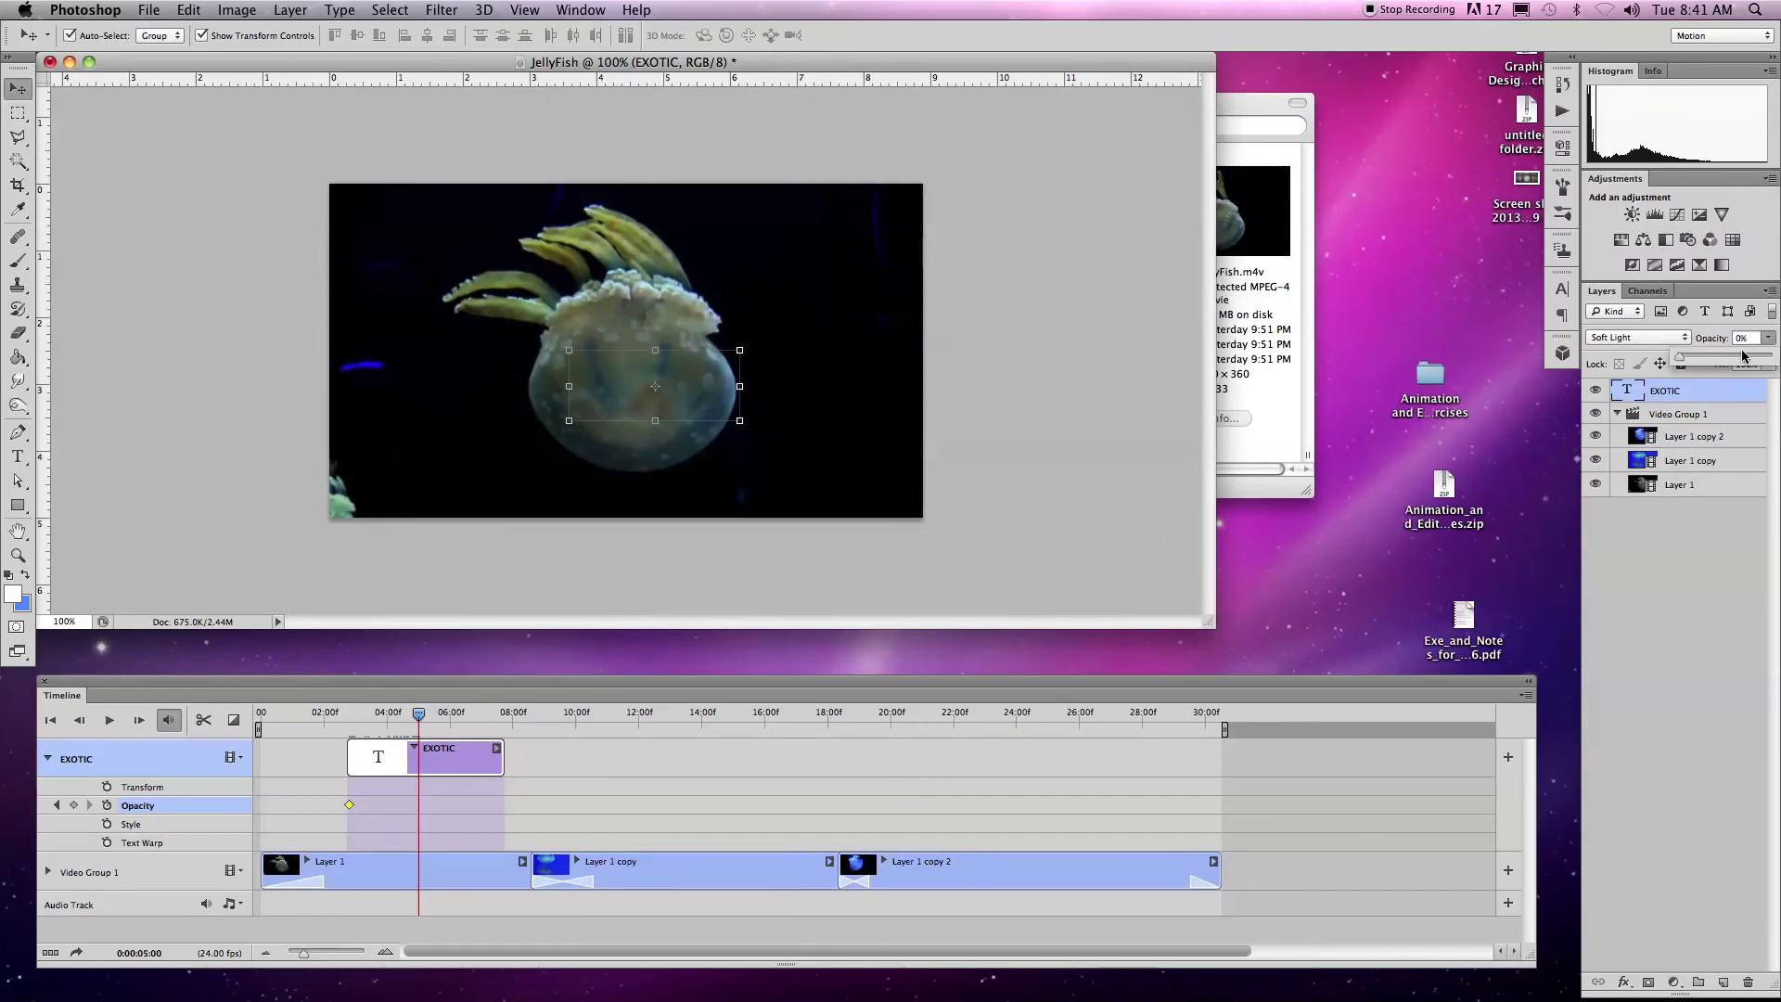
{"action": "left_click_drag", "start_coordinate": [1763, 361], "coordinate": [1776, 361]}
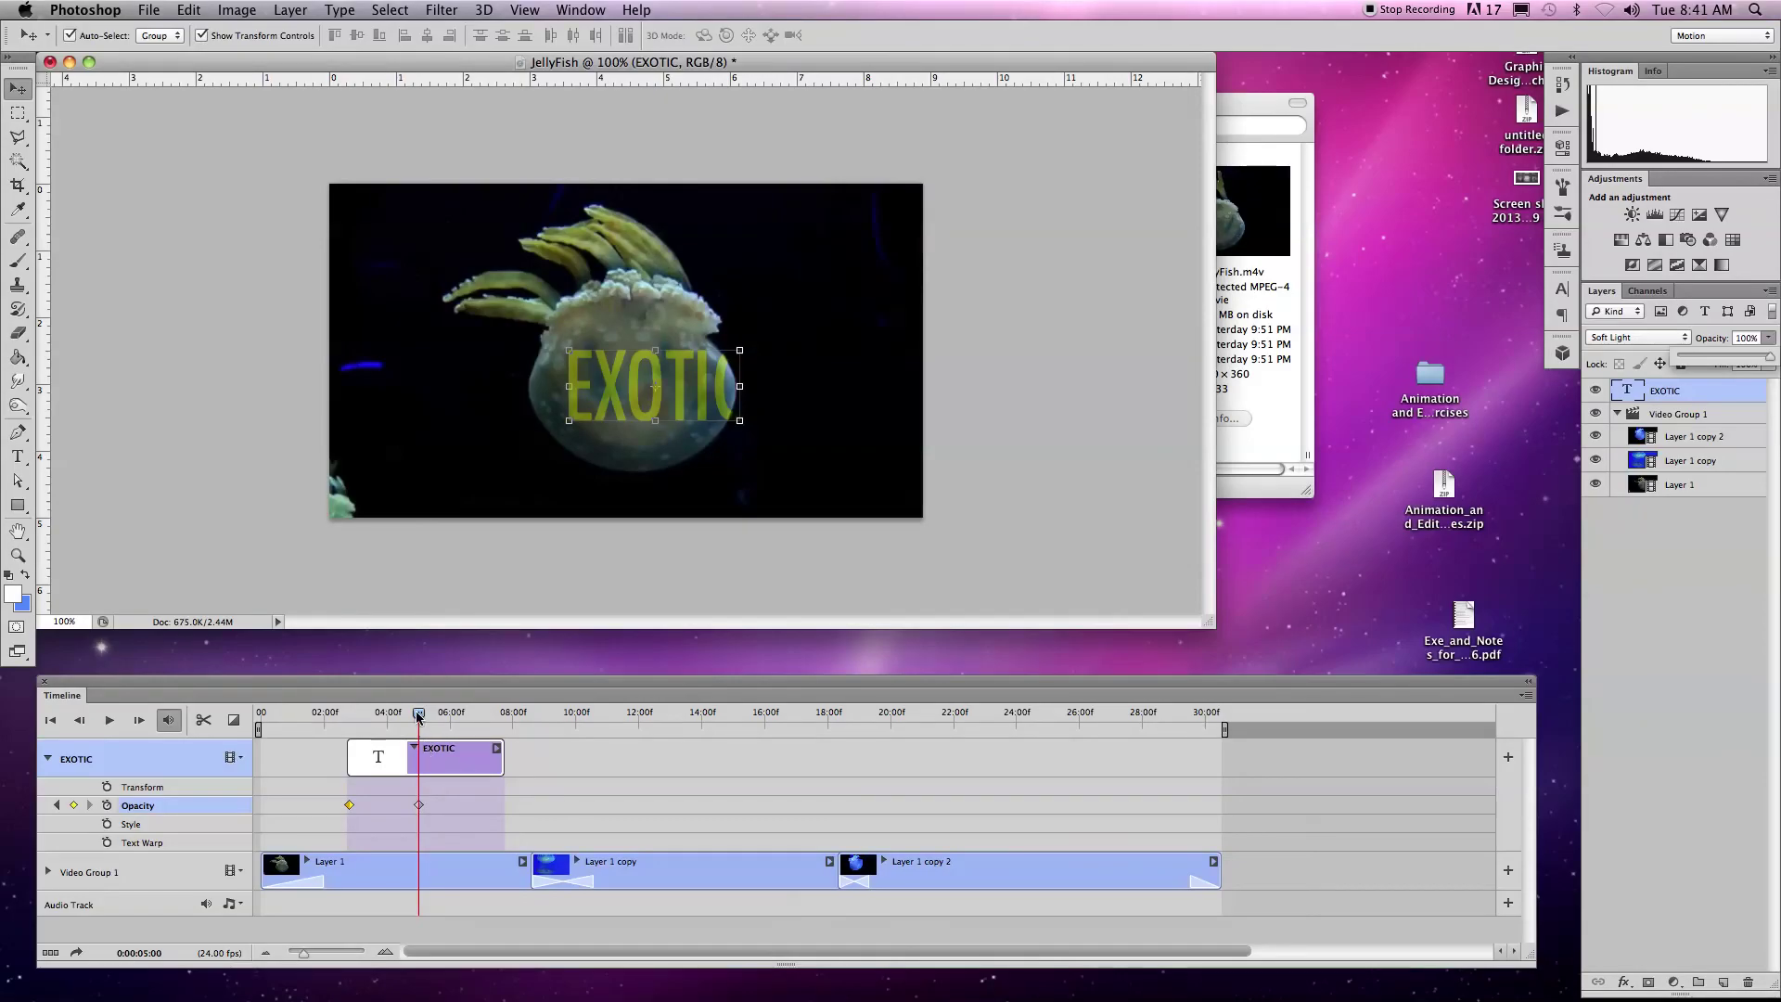
{"action": "left_click_drag", "start_coordinate": [521, 602], "coordinate": [375, 605]}
{"action": "key", "text": "space"}
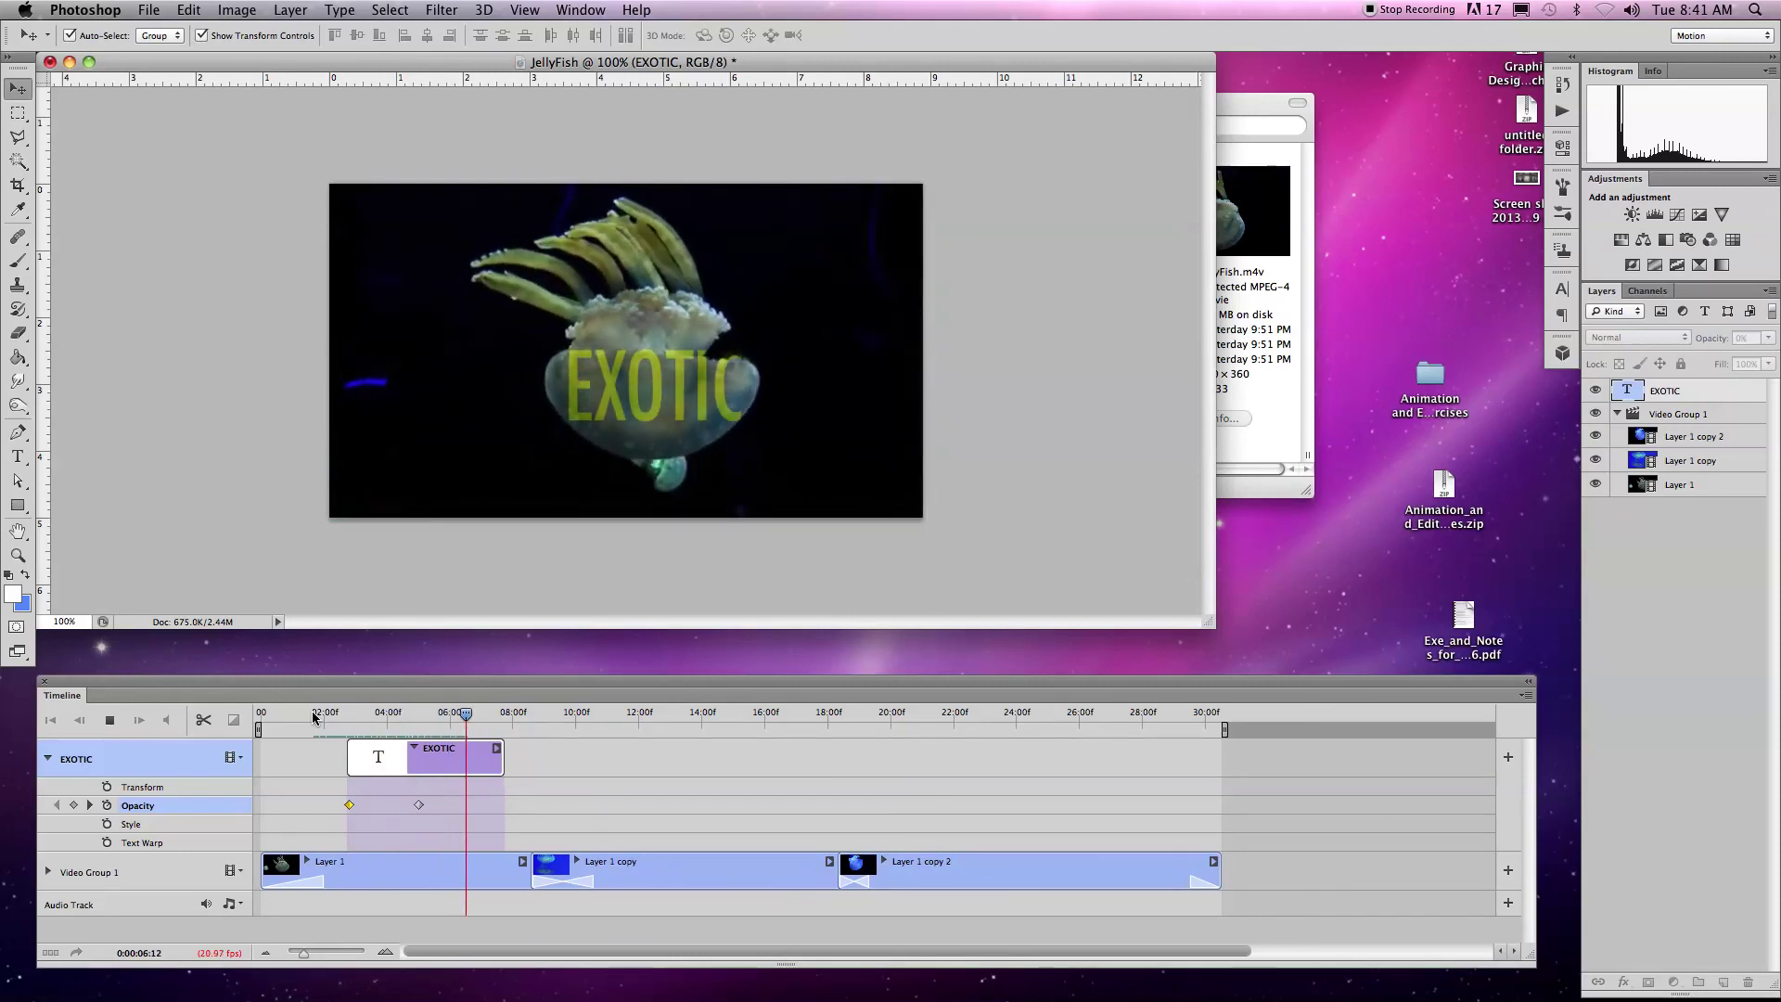
Step: Add a 0% opacity keyframe at the end of the EXOTIC clip and play back the title's fade-in and fade-out
{"action": "left_click", "coordinate": [502, 717]}
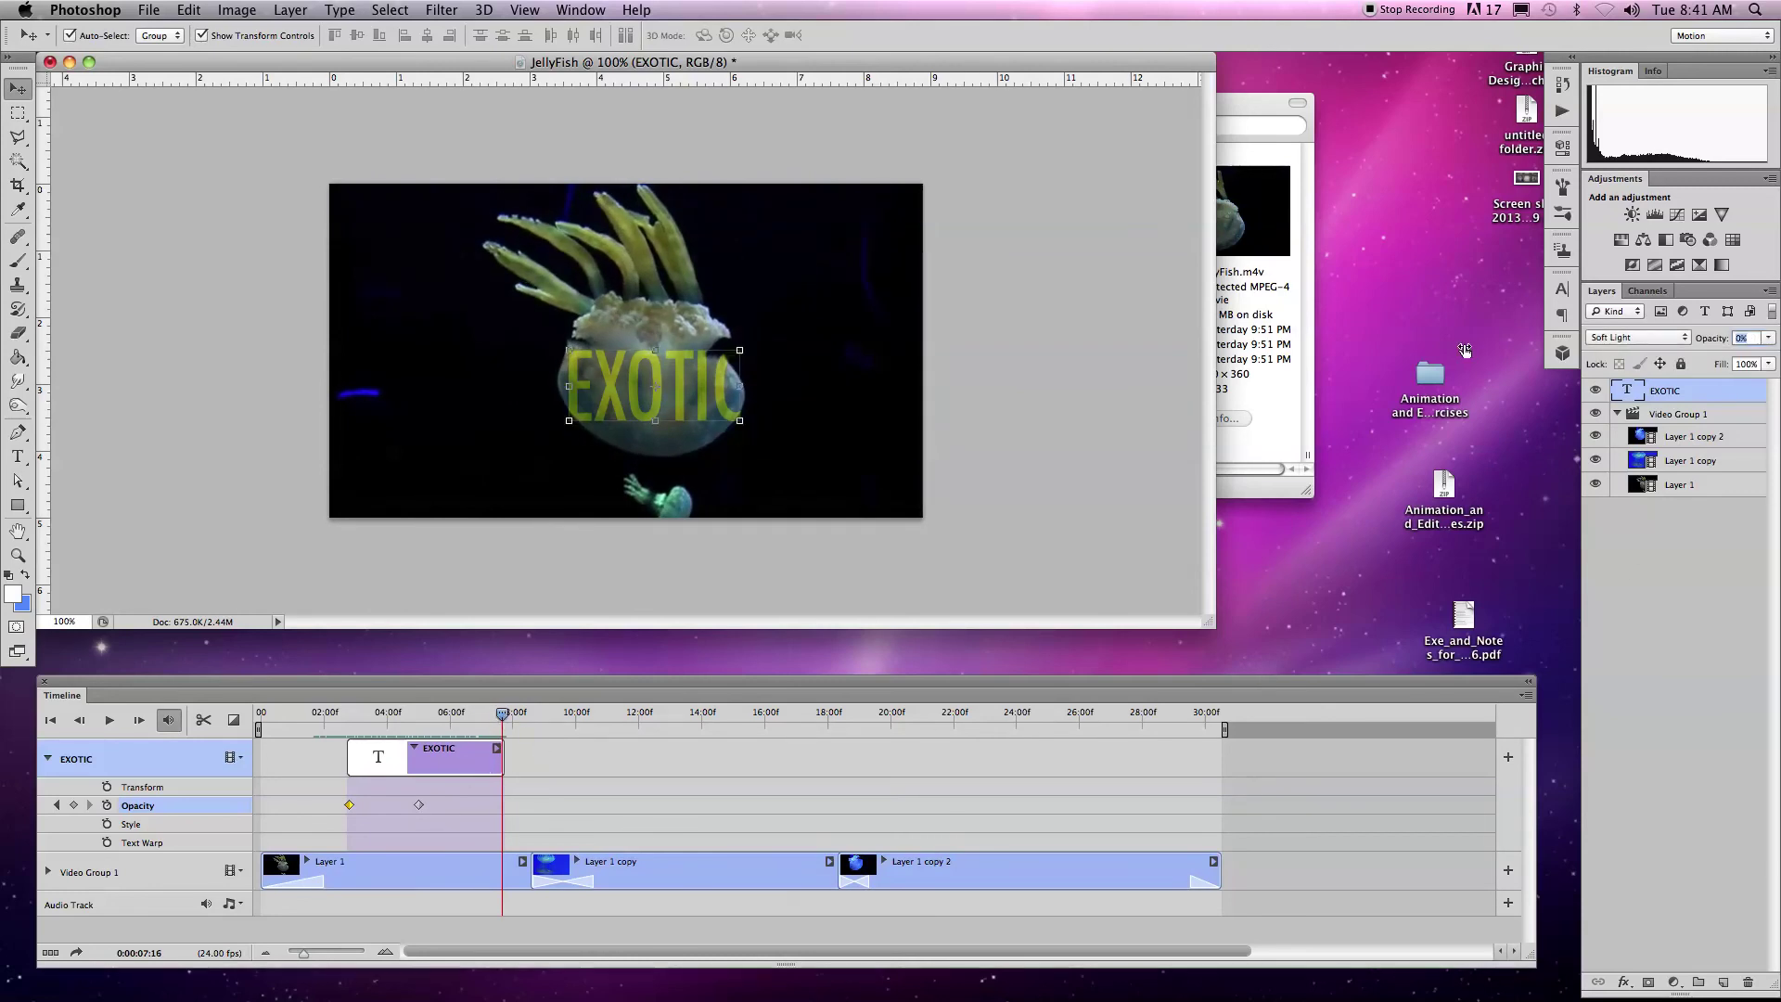
{"action": "key", "text": "Return"}
{"action": "left_click_drag", "start_coordinate": [506, 718], "coordinate": [324, 717]}
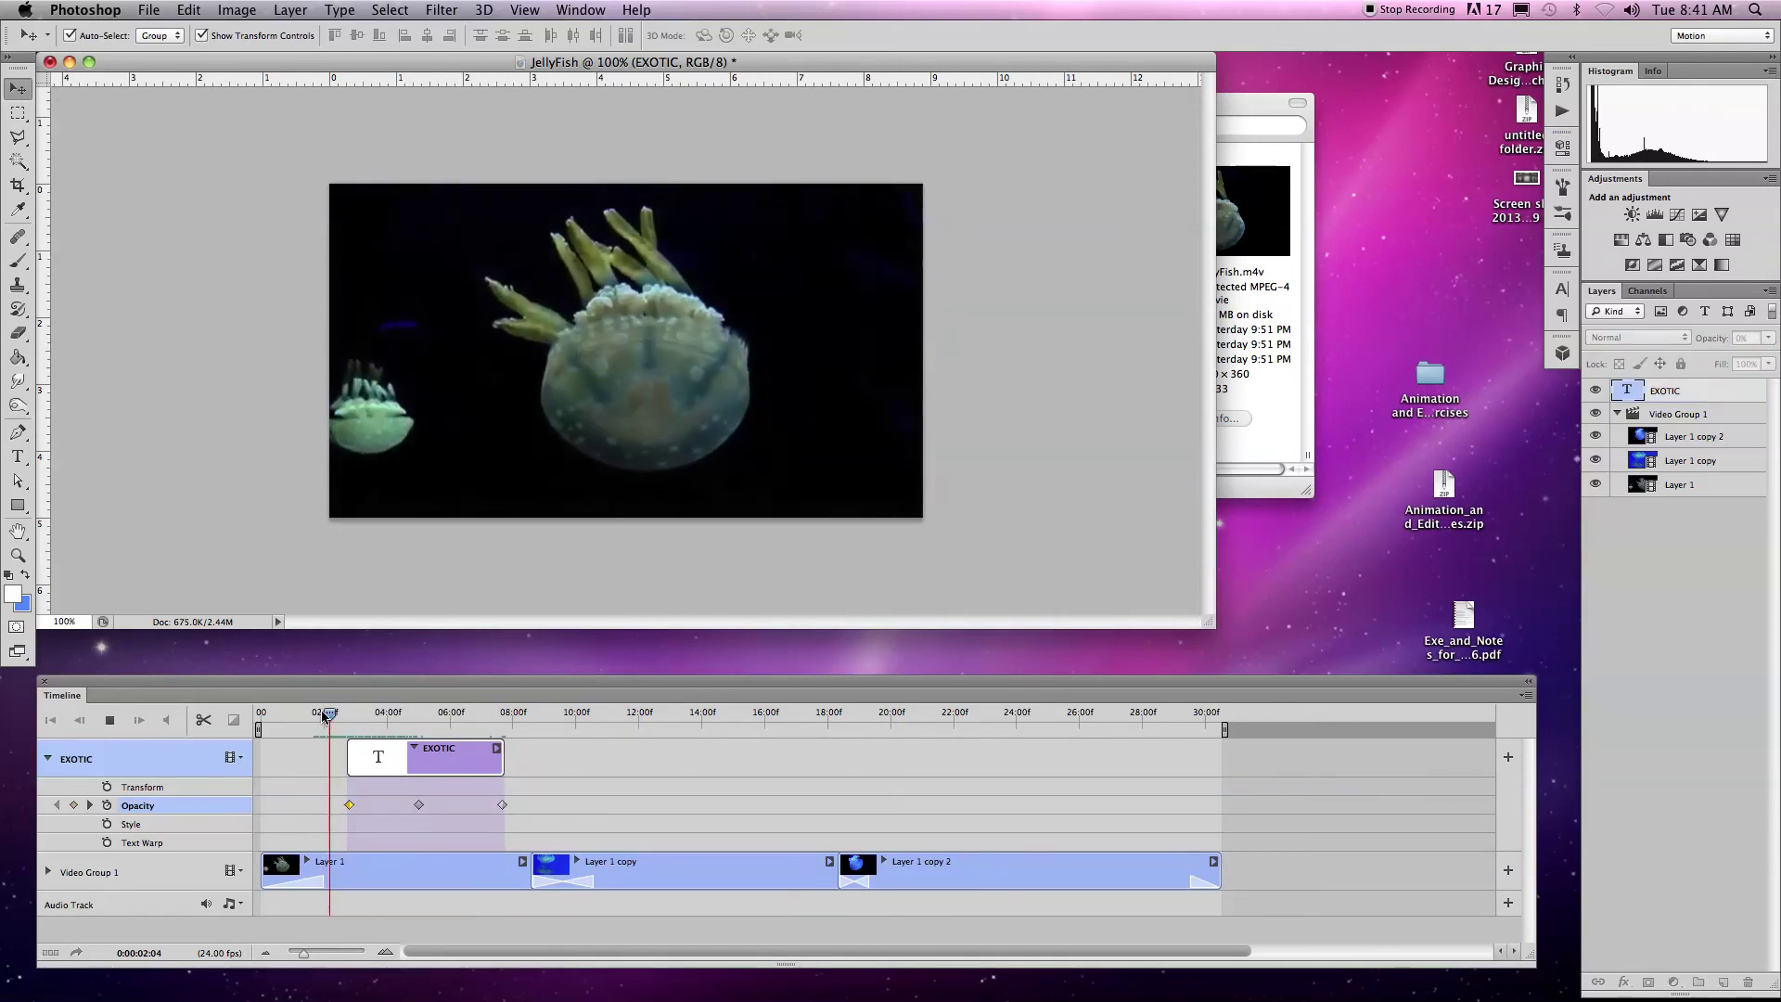
{"action": "key", "text": "space"}
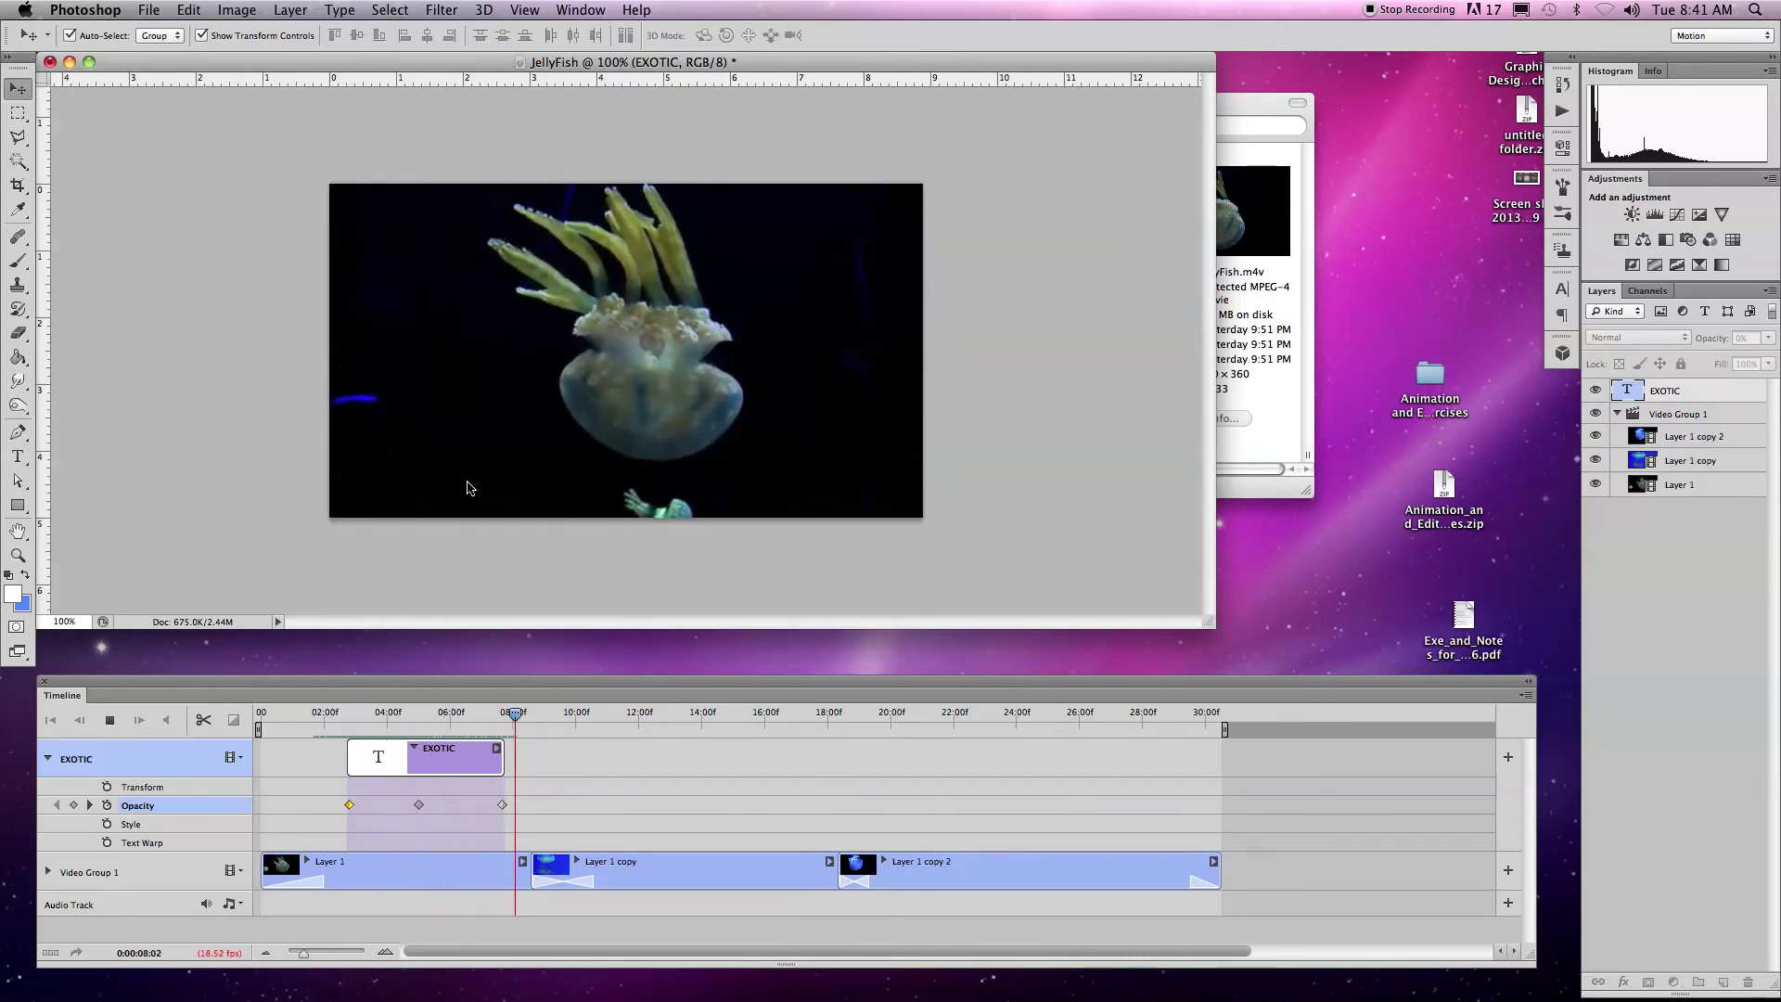
{"action": "key", "text": "space"}
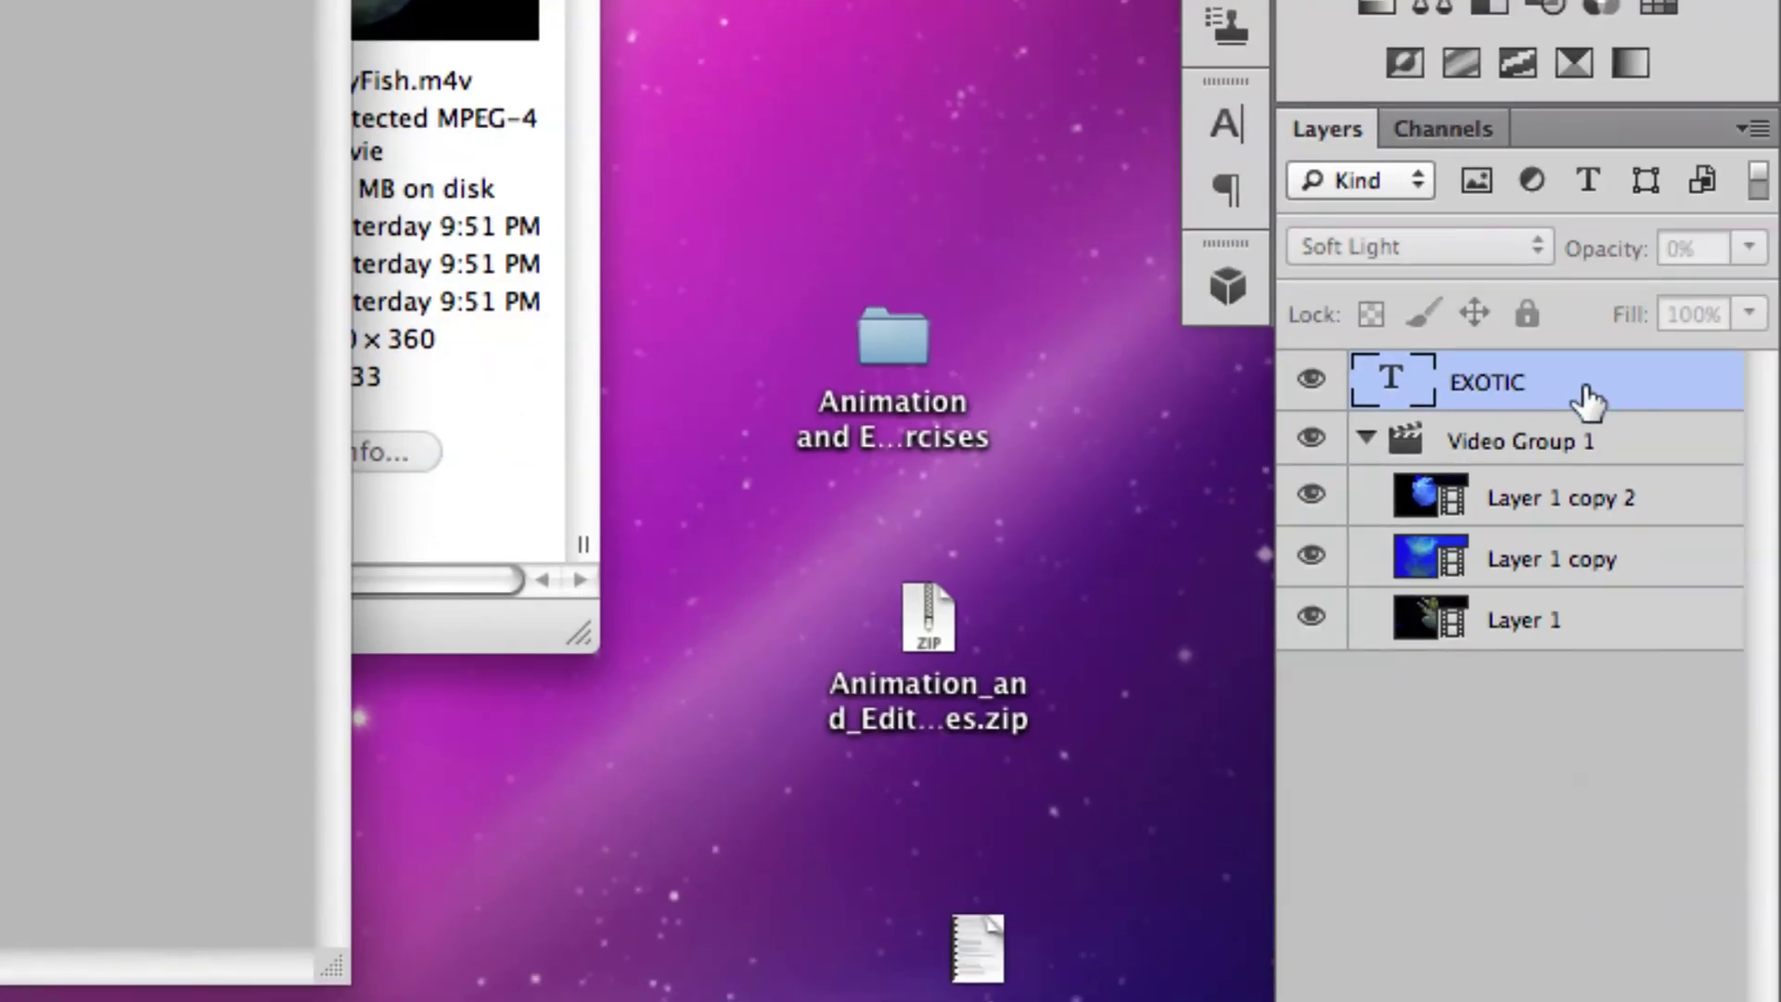
Step: Duplicate the EXOTIC layer with its opacity keyframes and move the copy's clip to about 12 seconds, above the second shot
{"action": "left_click_drag", "start_coordinate": [1598, 397], "coordinate": [1635, 956]}
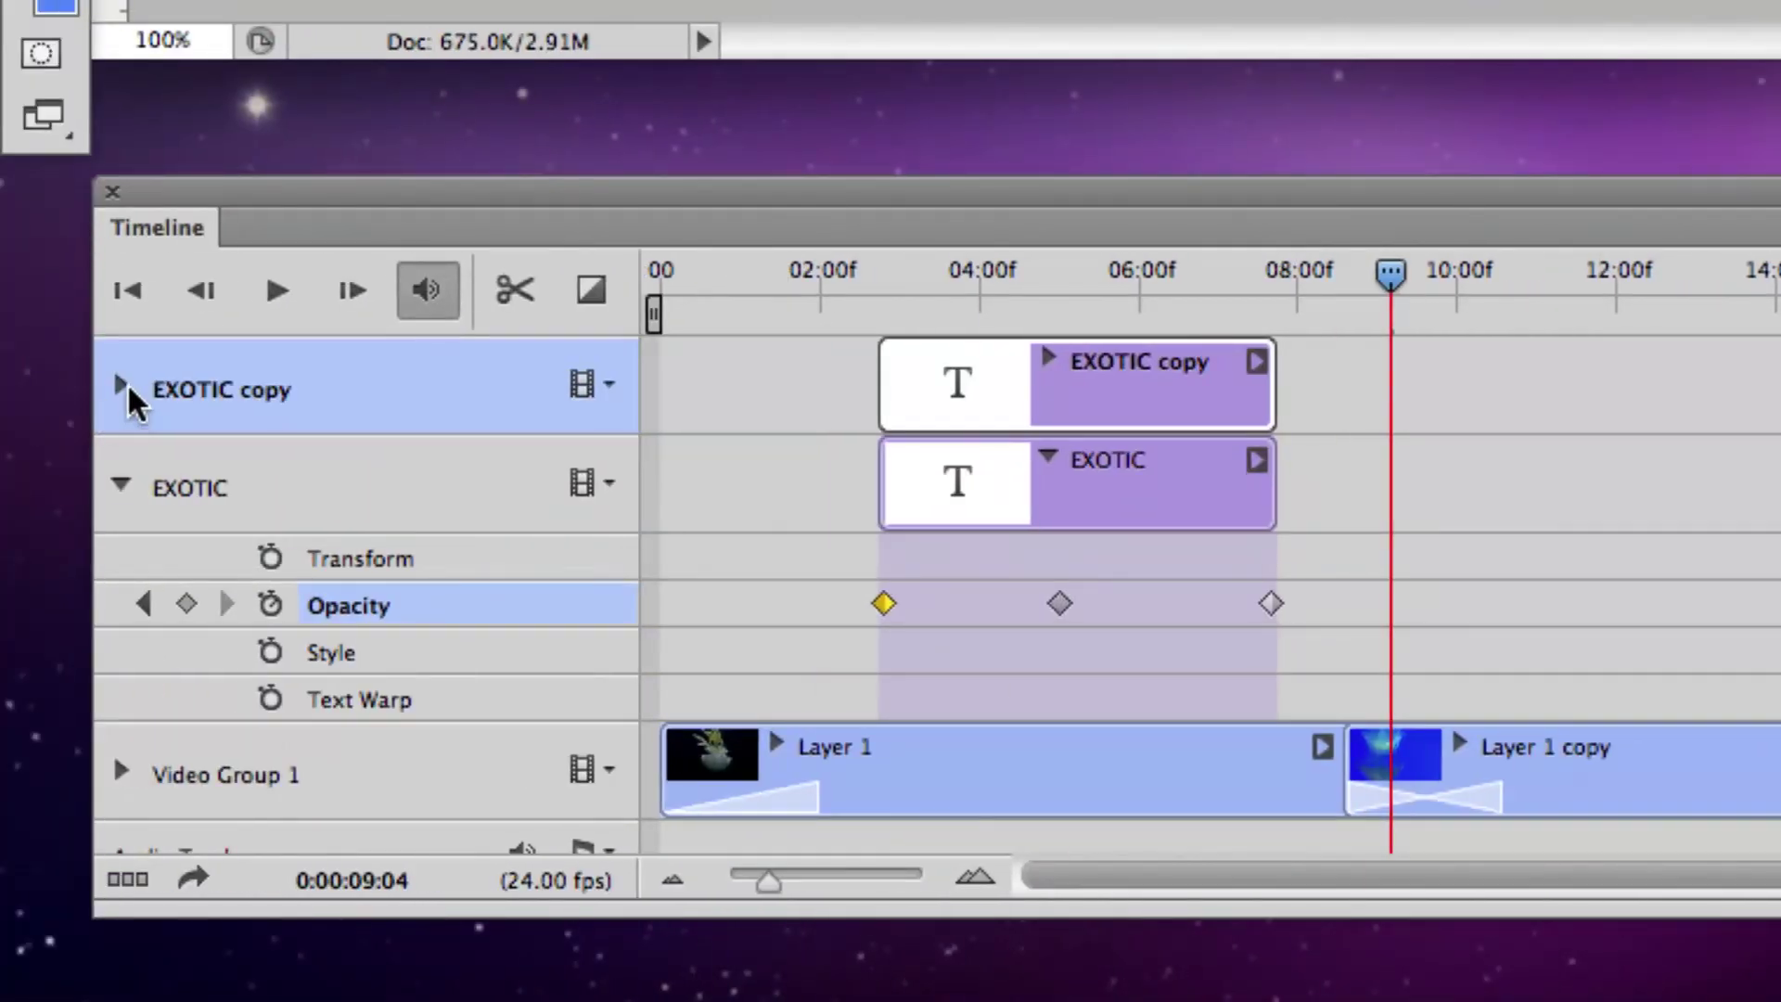
{"action": "left_click", "coordinate": [122, 386]}
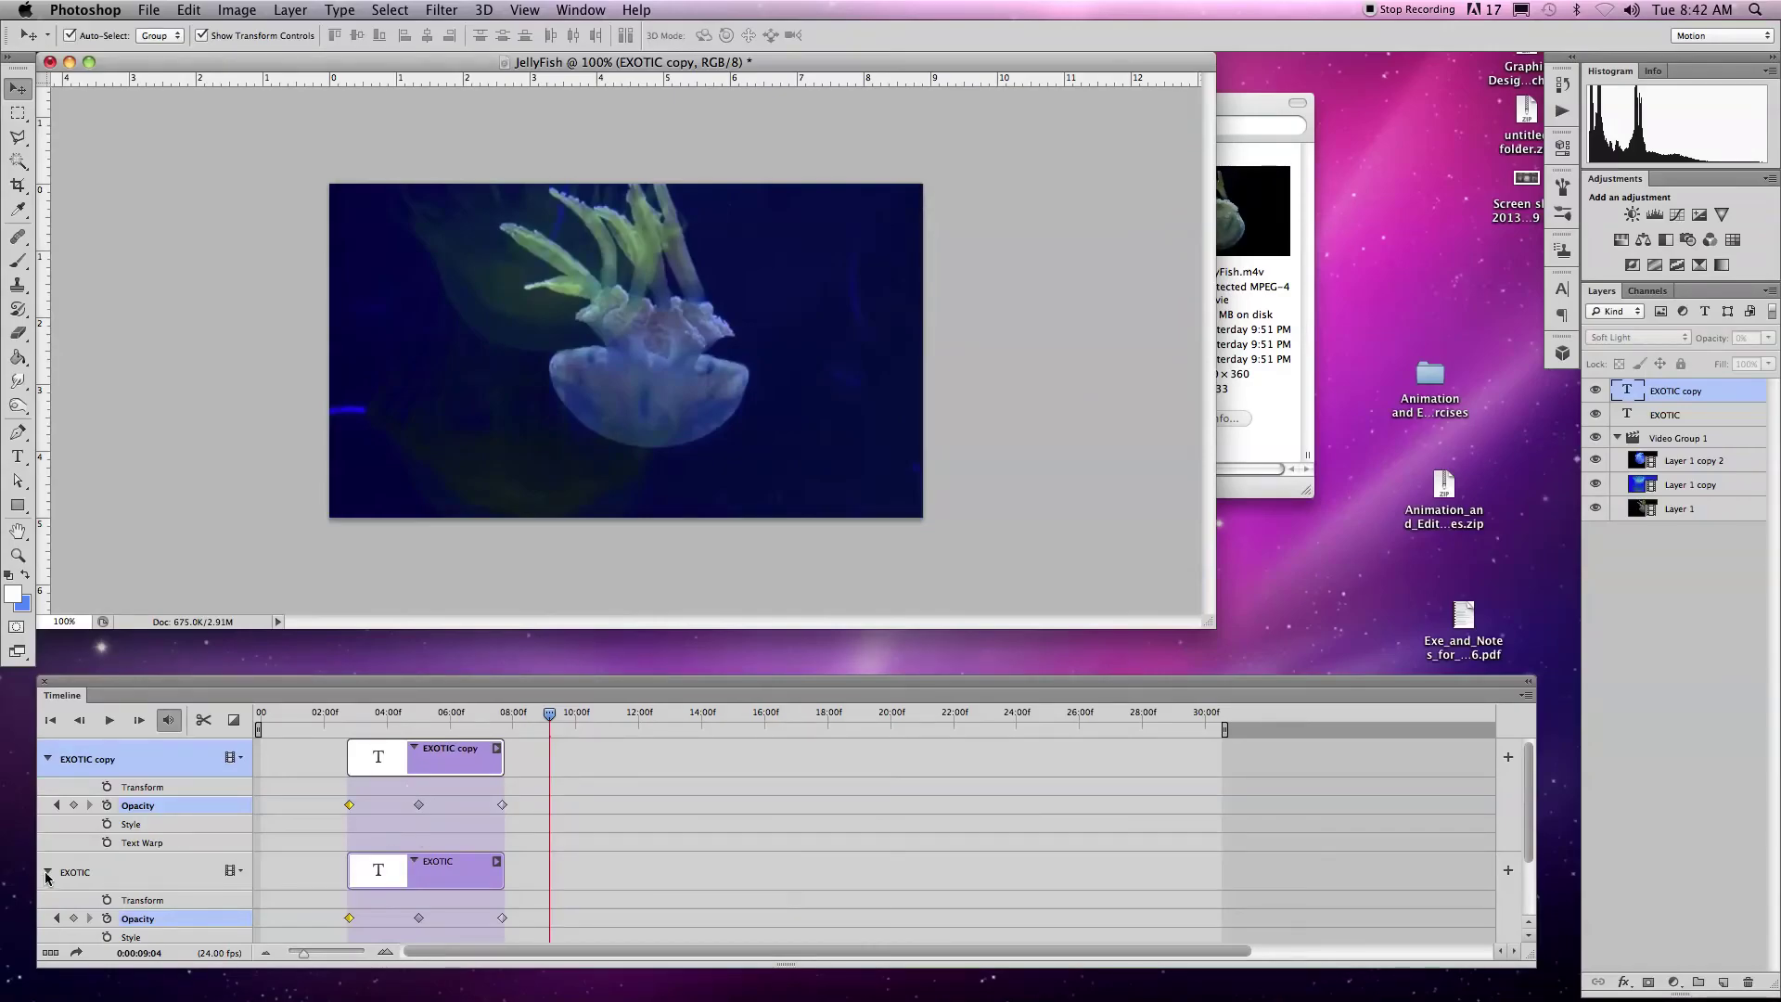
{"action": "left_click", "coordinate": [47, 872]}
{"action": "left_click_drag", "start_coordinate": [434, 756], "coordinate": [710, 757]}
Step: Change the duplicated EXOTIC title's text to ALIEN at about 13 seconds, where the text is visible
{"action": "left_click", "coordinate": [17, 455]}
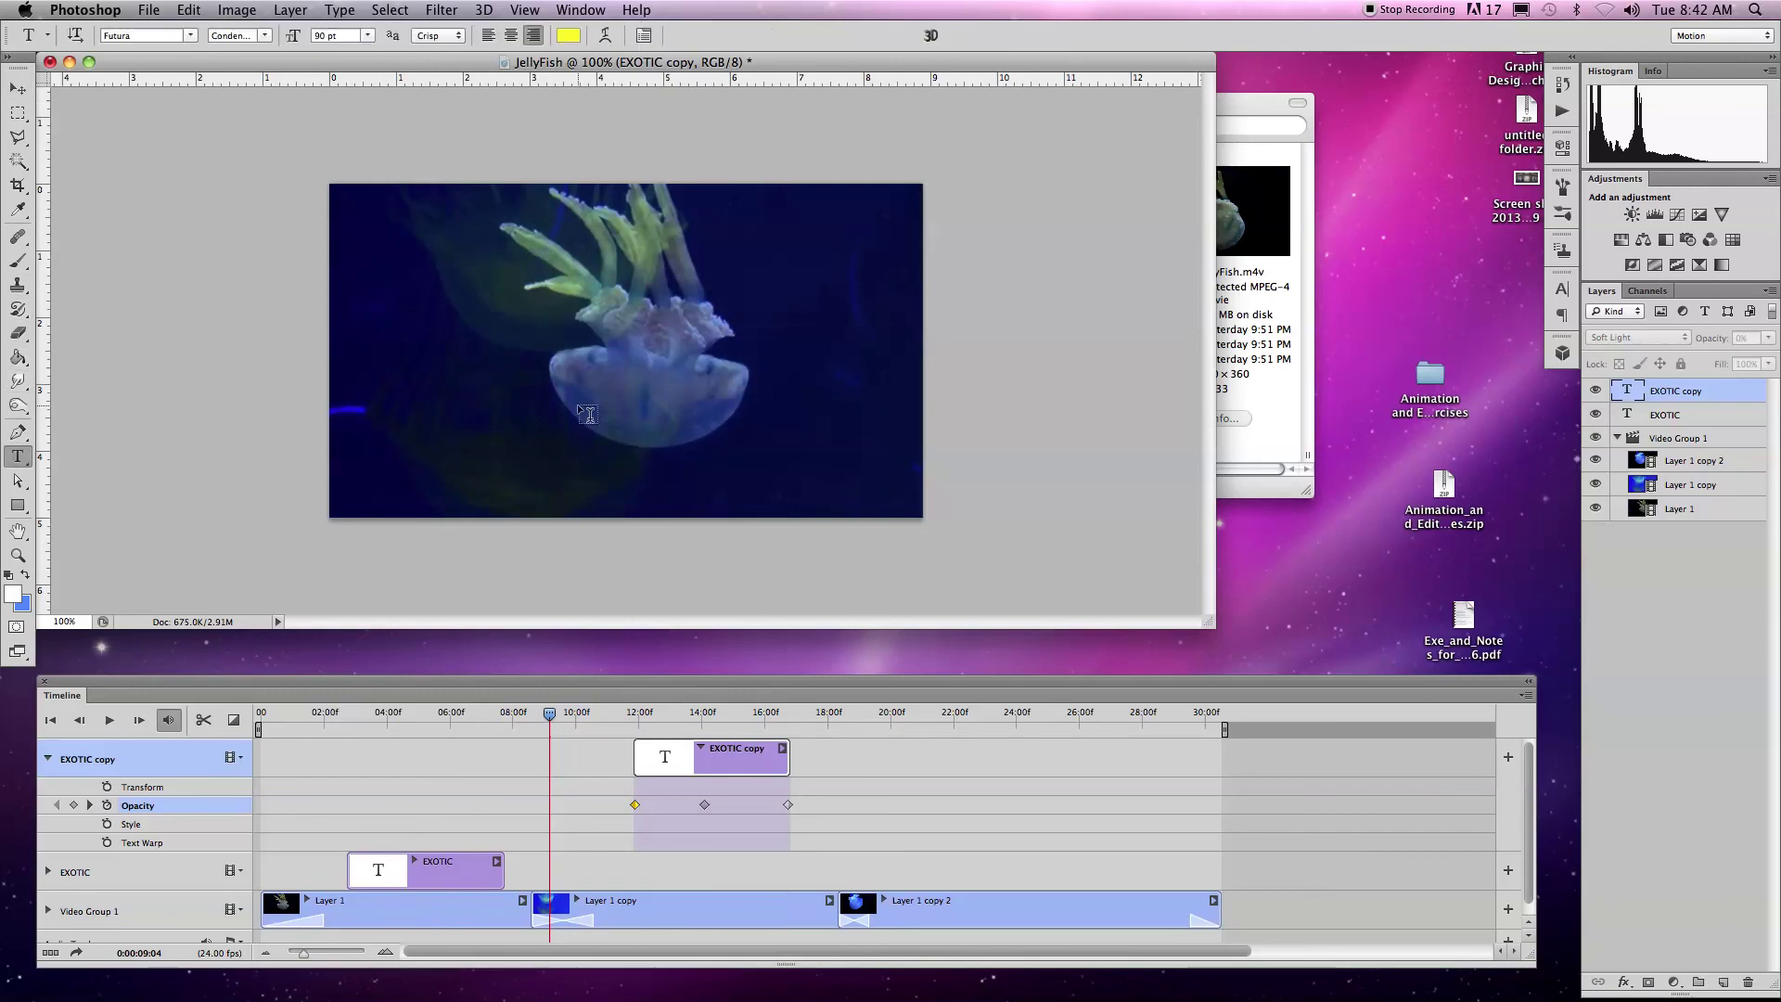
{"action": "left_click_drag", "start_coordinate": [550, 714], "coordinate": [697, 715]}
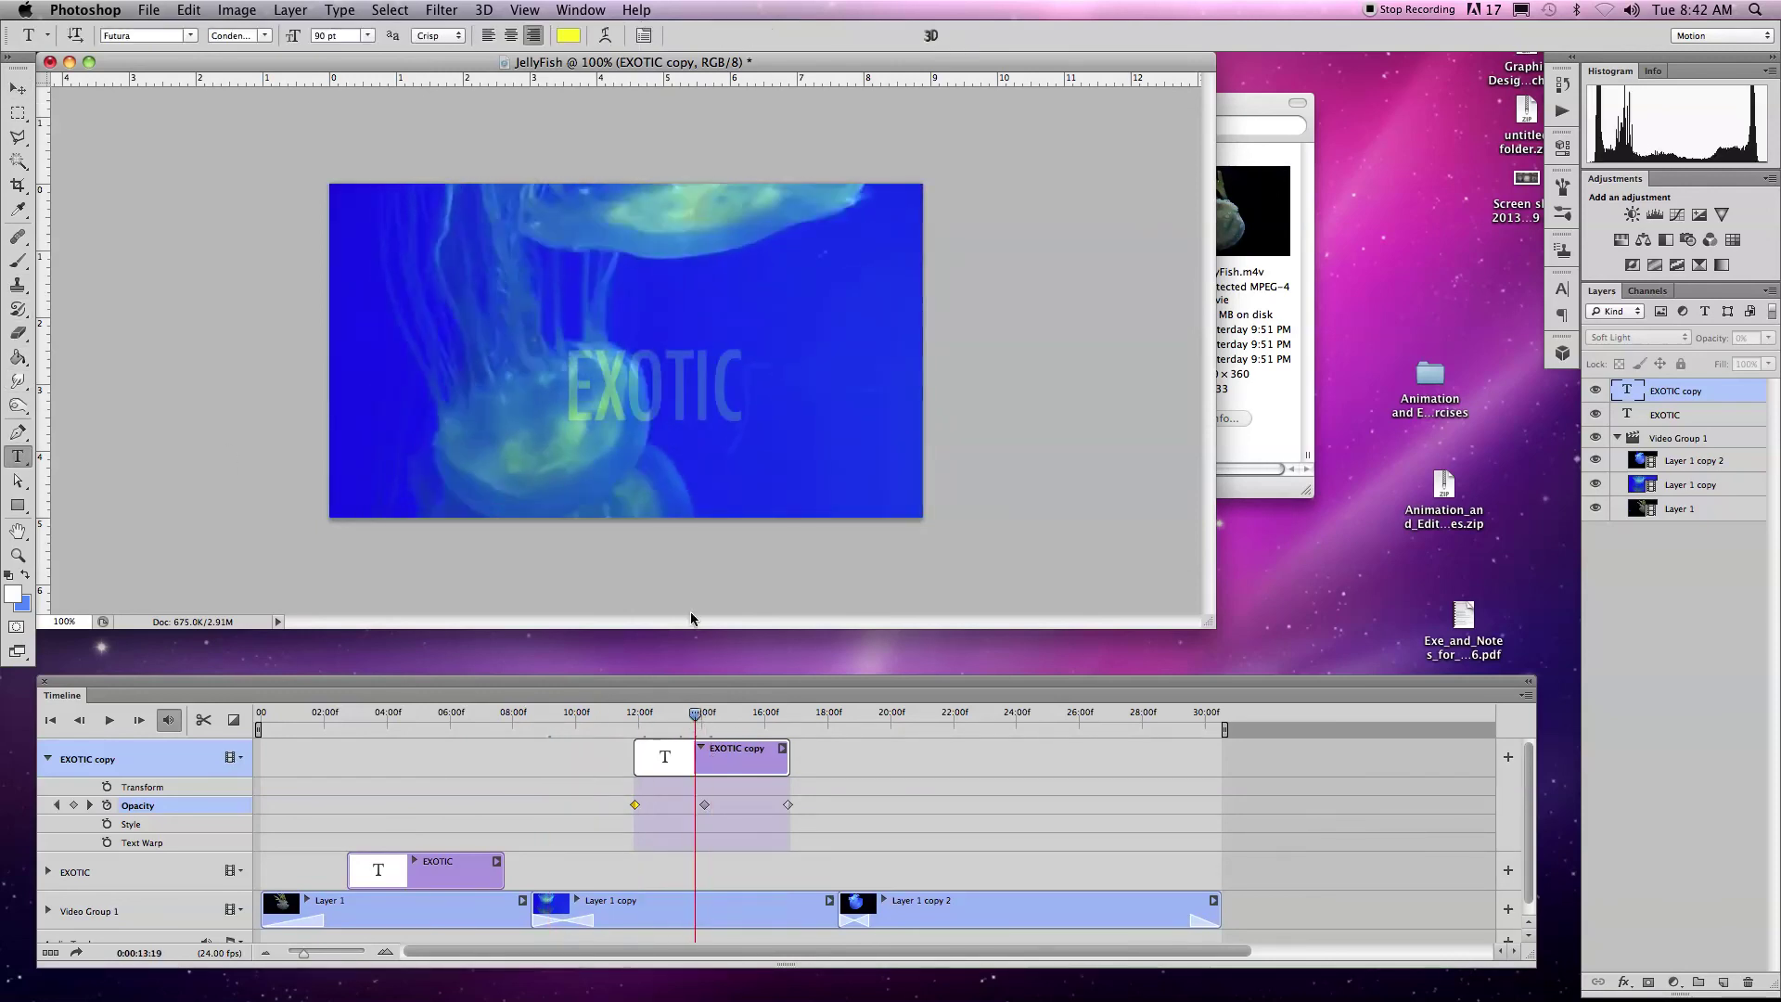
{"action": "double_click", "coordinate": [653, 399]}
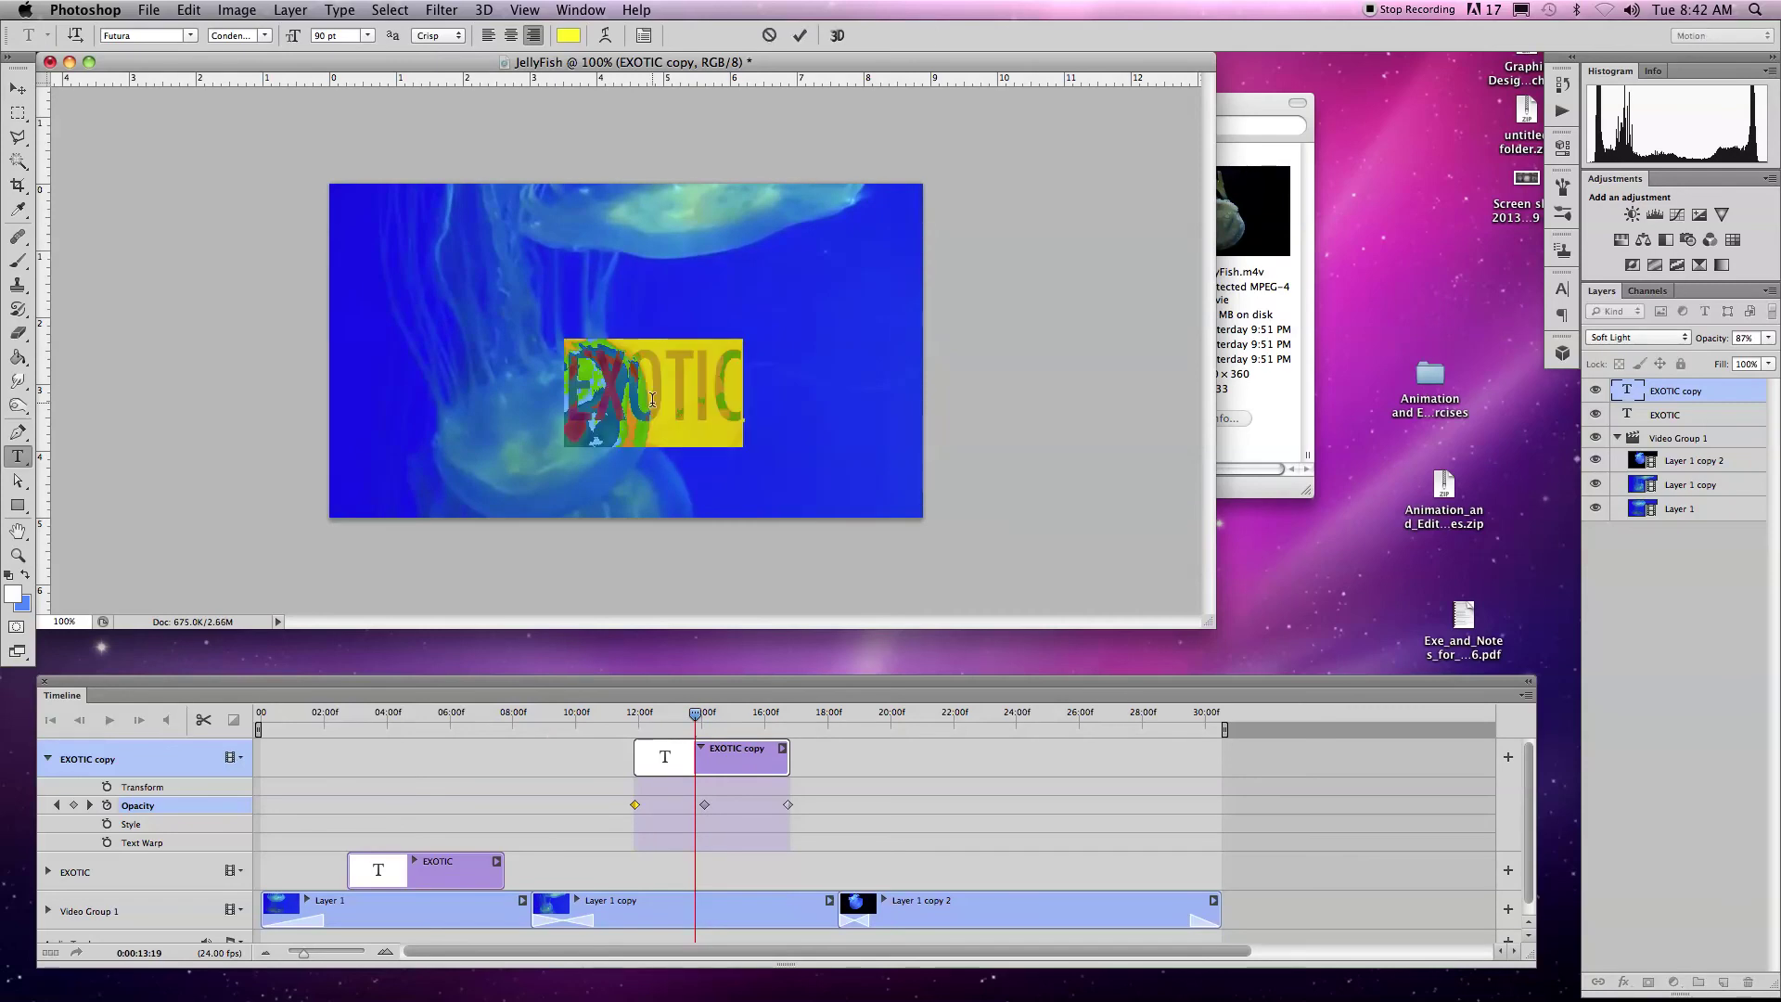
{"action": "type", "text": "ALIENT"}
{"action": "key", "text": "BackSpace"}
{"action": "left_click", "coordinate": [18, 88]}
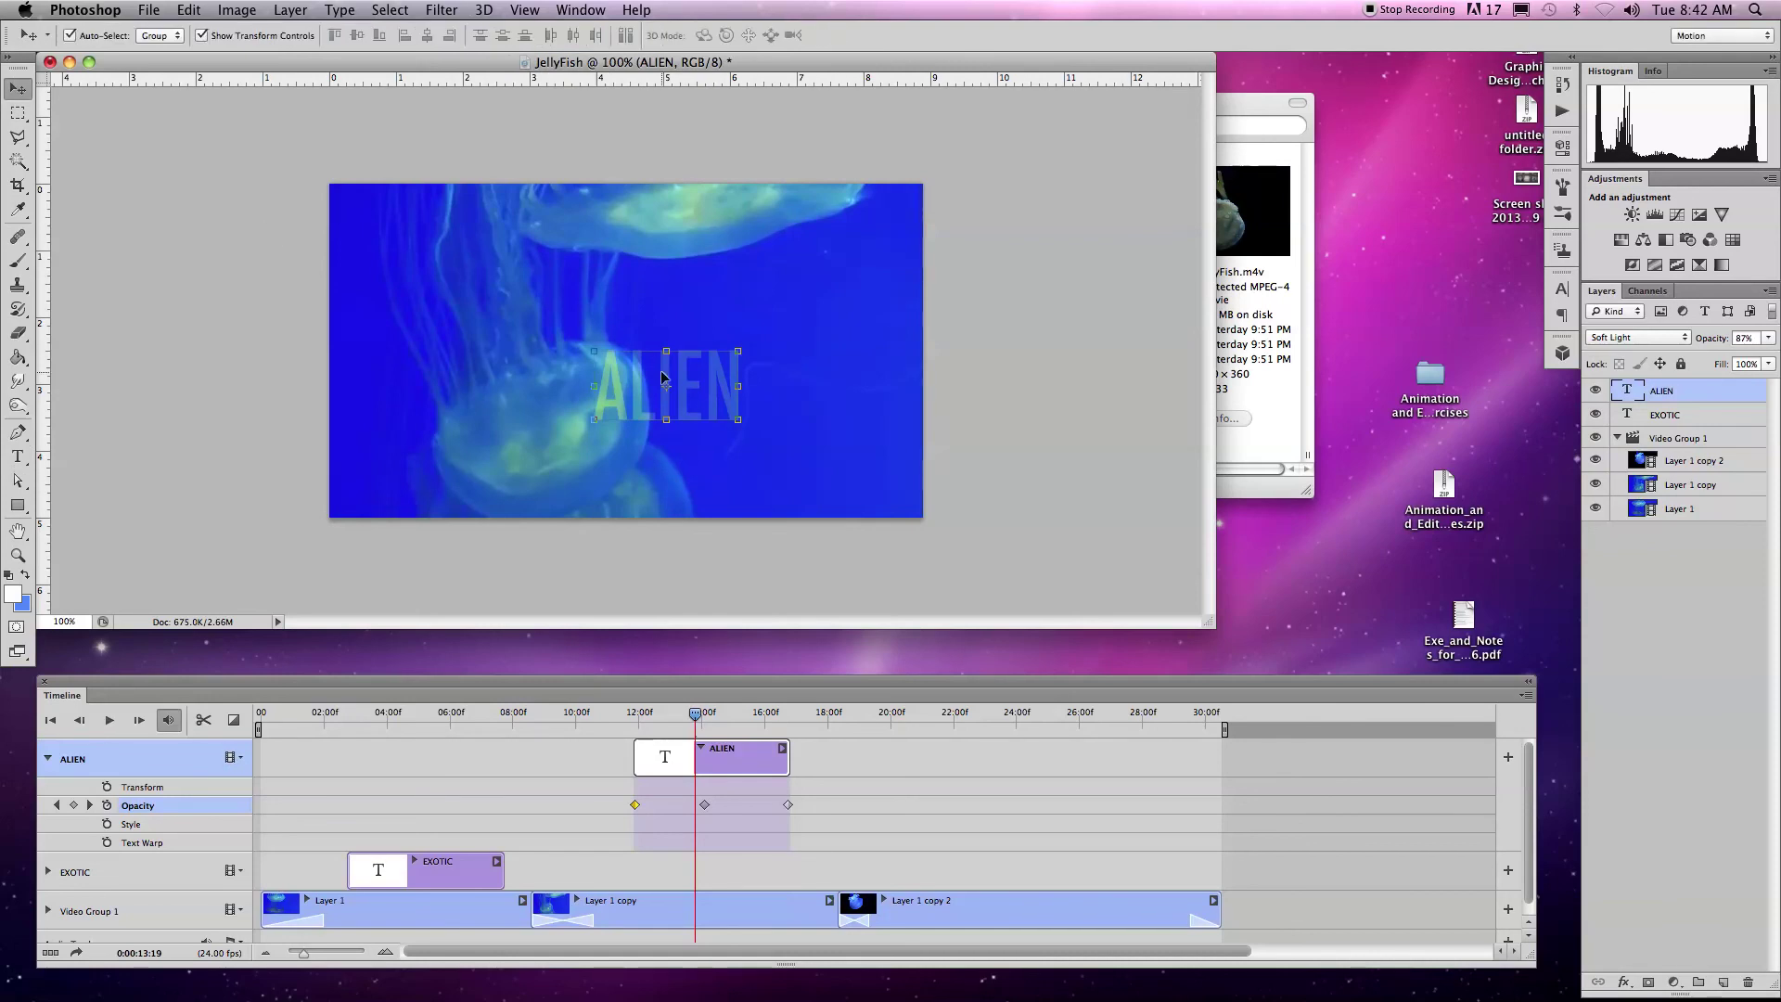
Step: Move the ALIEN title to the upper-left area of the video frame and play back its fade from about 11 seconds
{"action": "left_click_drag", "start_coordinate": [668, 406], "coordinate": [438, 291]}
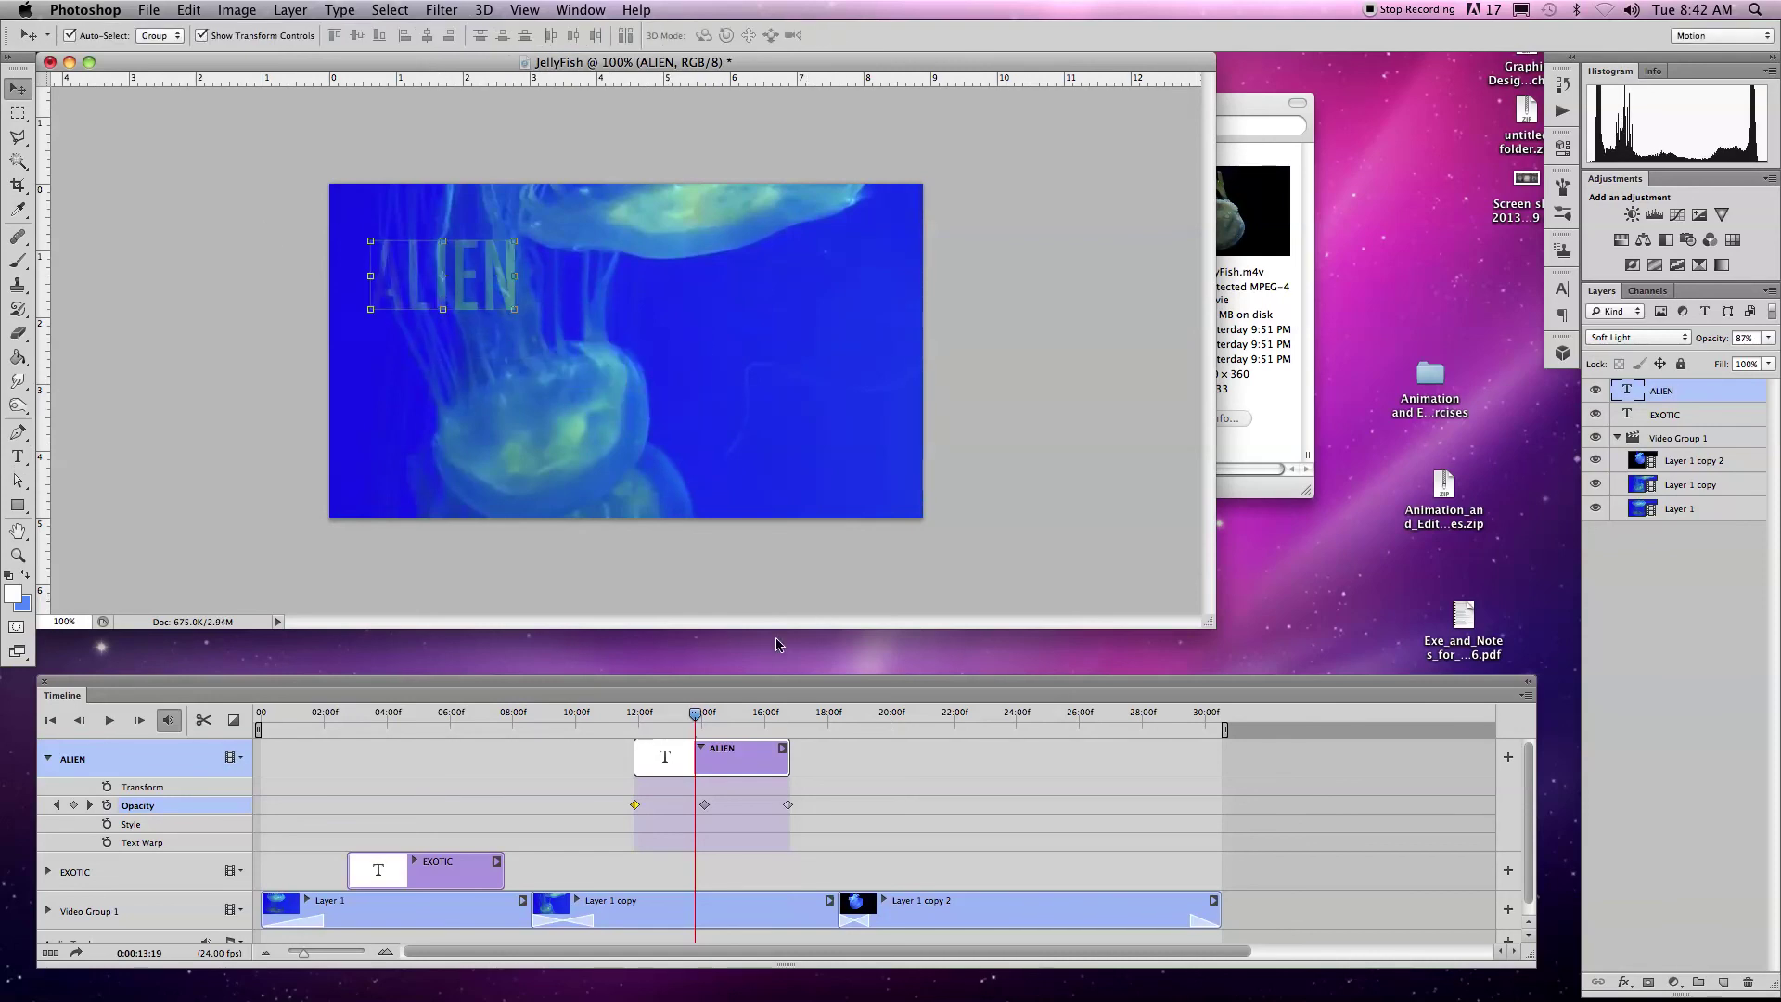
{"action": "left_click_drag", "start_coordinate": [695, 717], "coordinate": [604, 717]}
{"action": "key", "text": "space"}
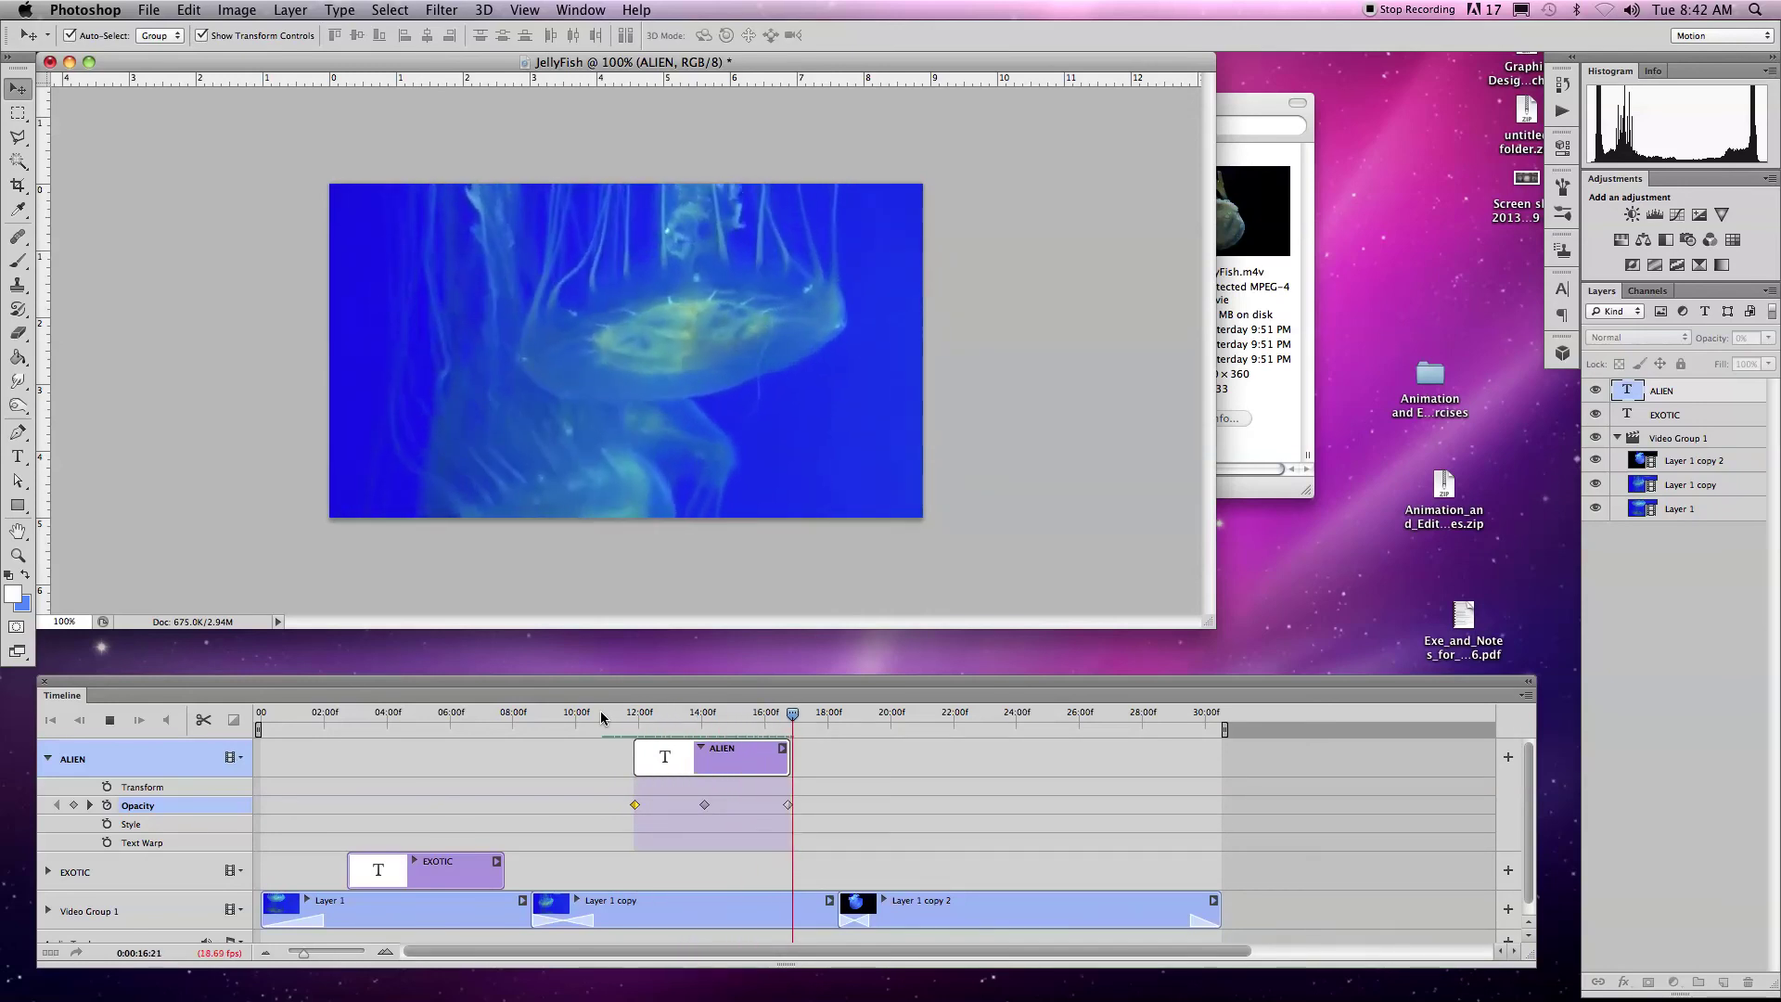
{"action": "key", "text": "space"}
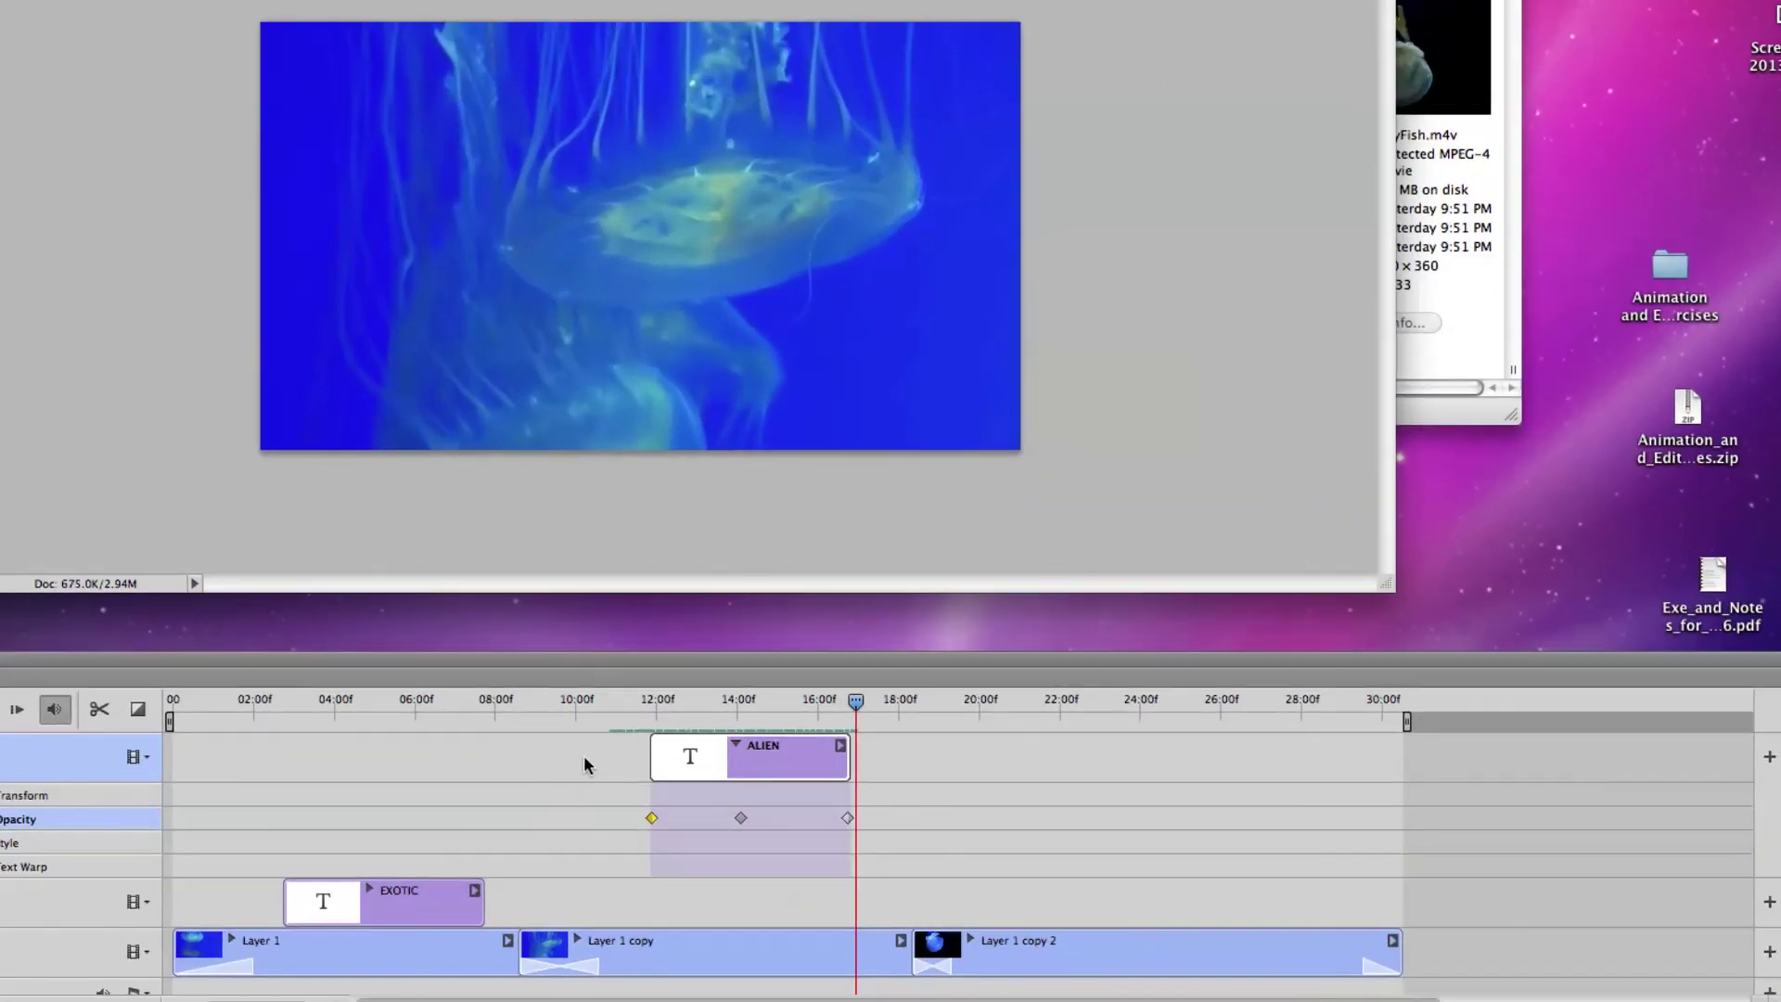
Step: Add a Transform keyframe to the ALIEN layer and shift that keyframe to the start of its clip
{"action": "left_click_drag", "start_coordinate": [855, 702], "coordinate": [713, 705]}
{"action": "left_click", "coordinate": [100, 796]}
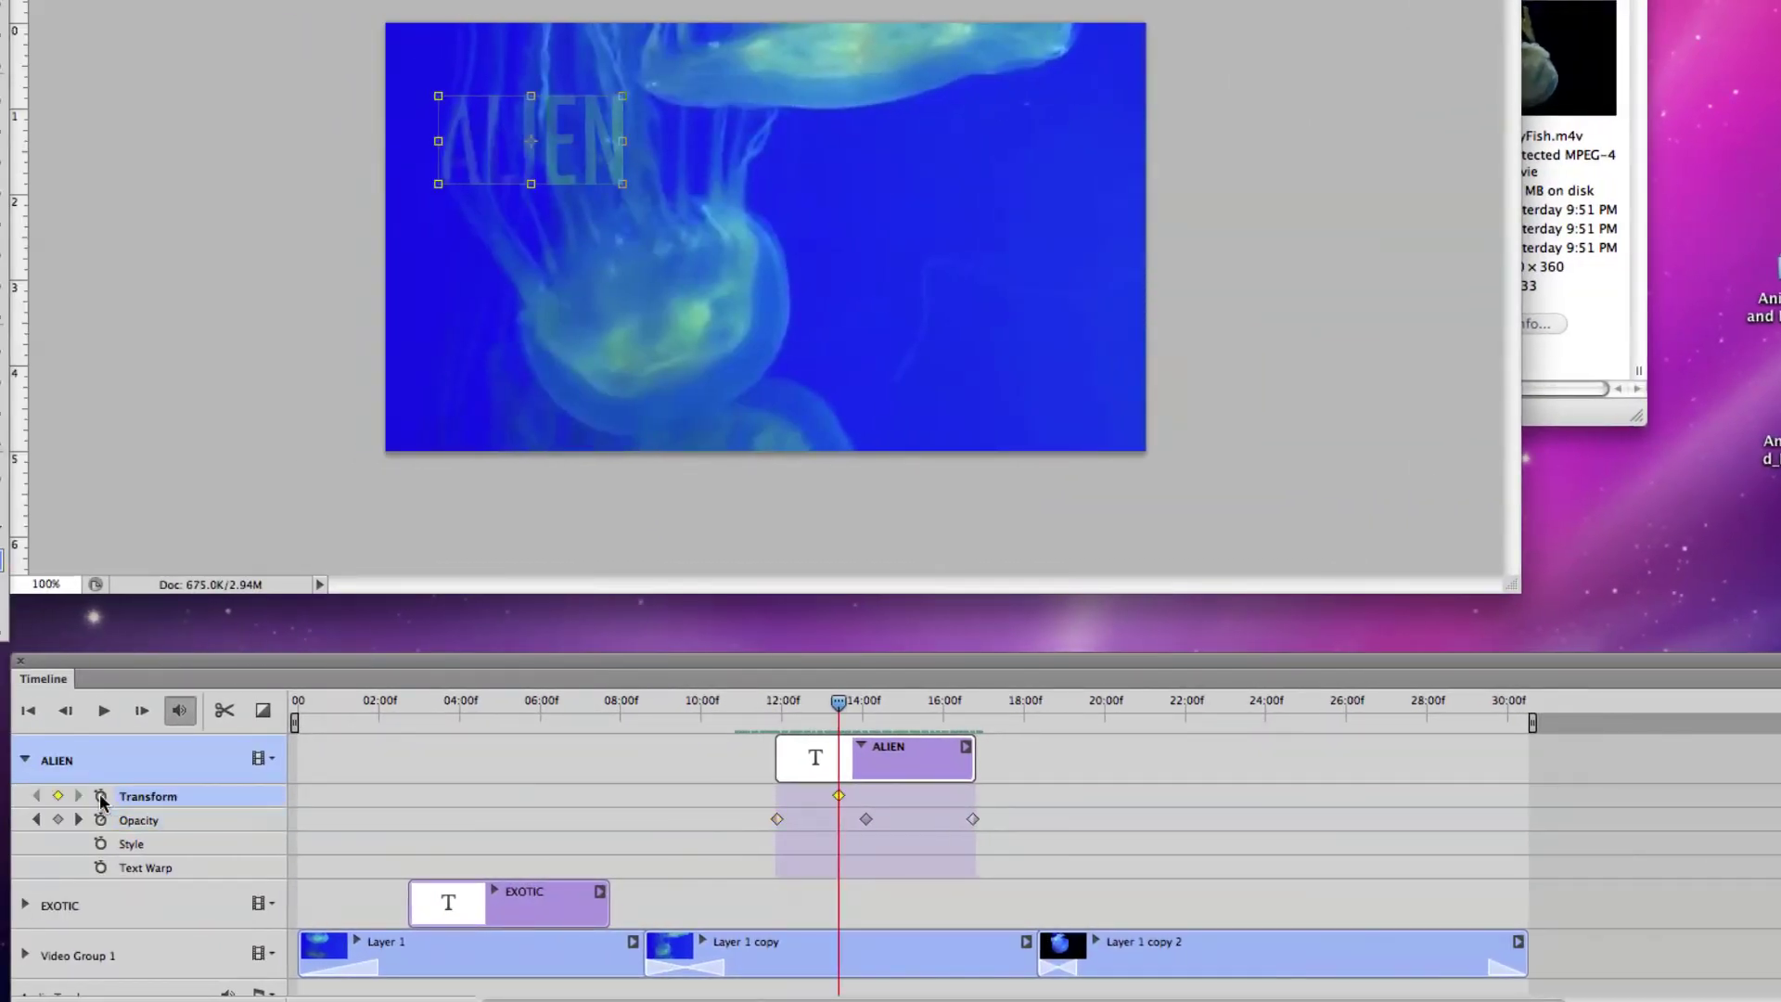
{"action": "left_click_drag", "start_coordinate": [840, 703], "coordinate": [924, 703]}
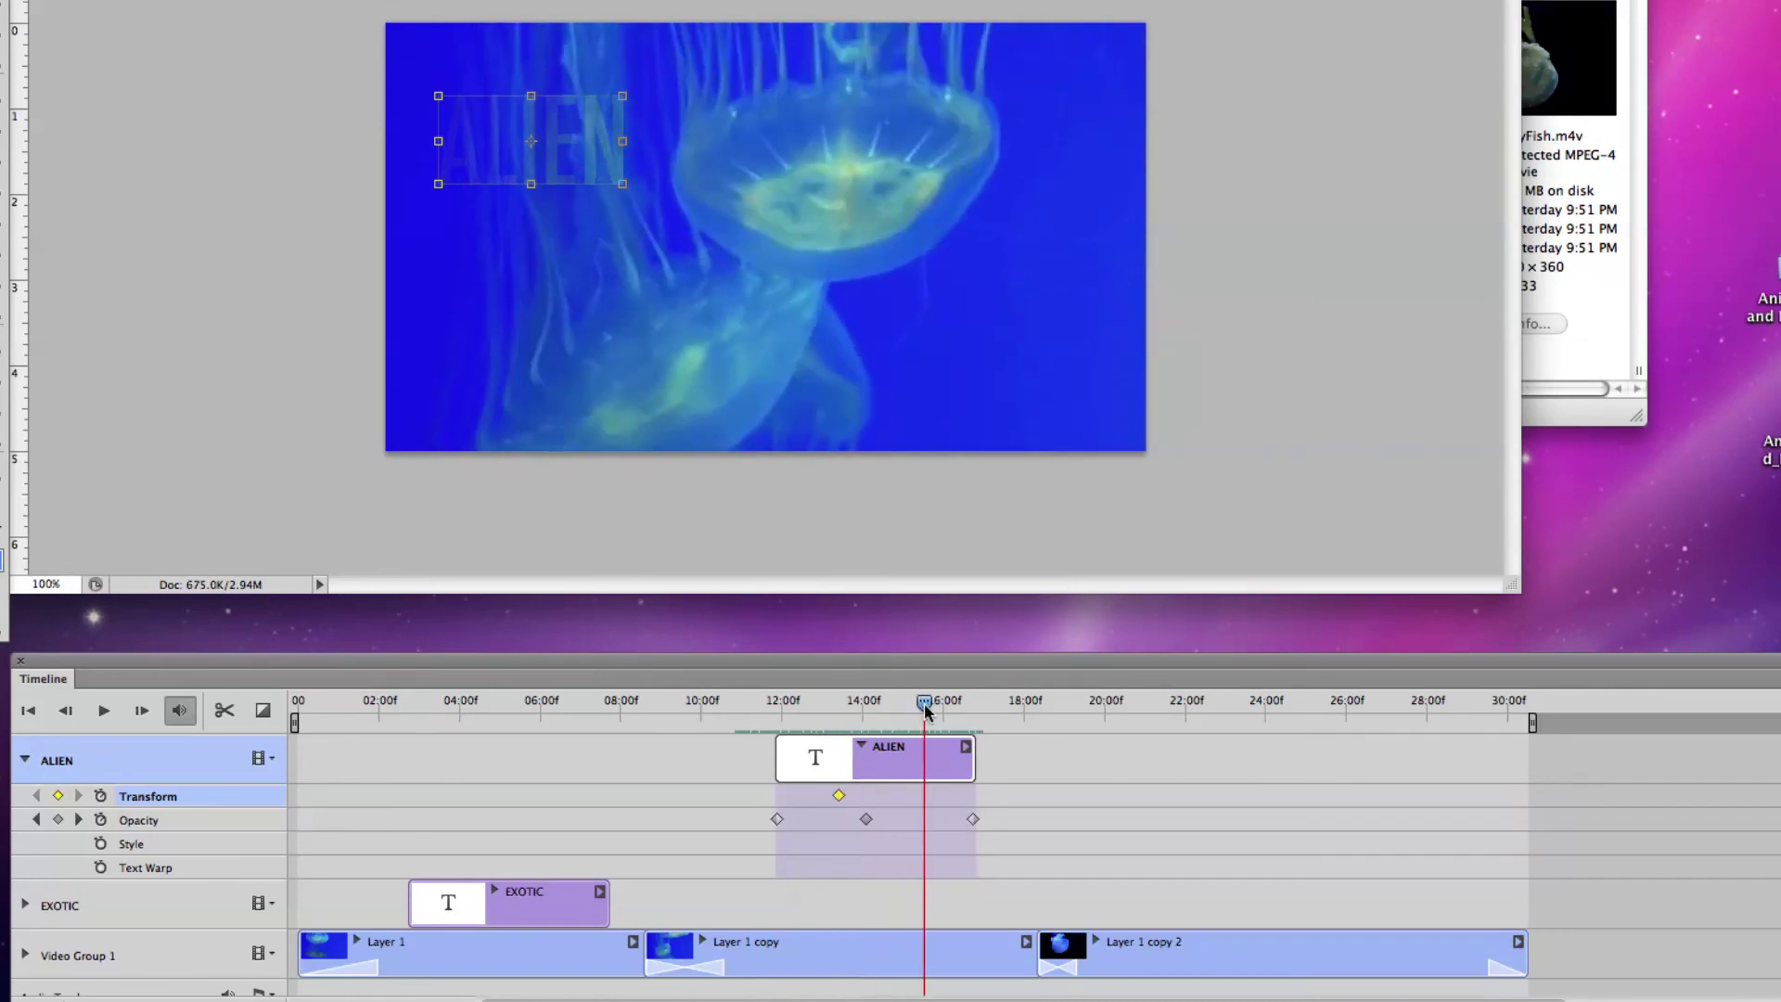
{"action": "left_click_drag", "start_coordinate": [838, 795], "coordinate": [776, 796]}
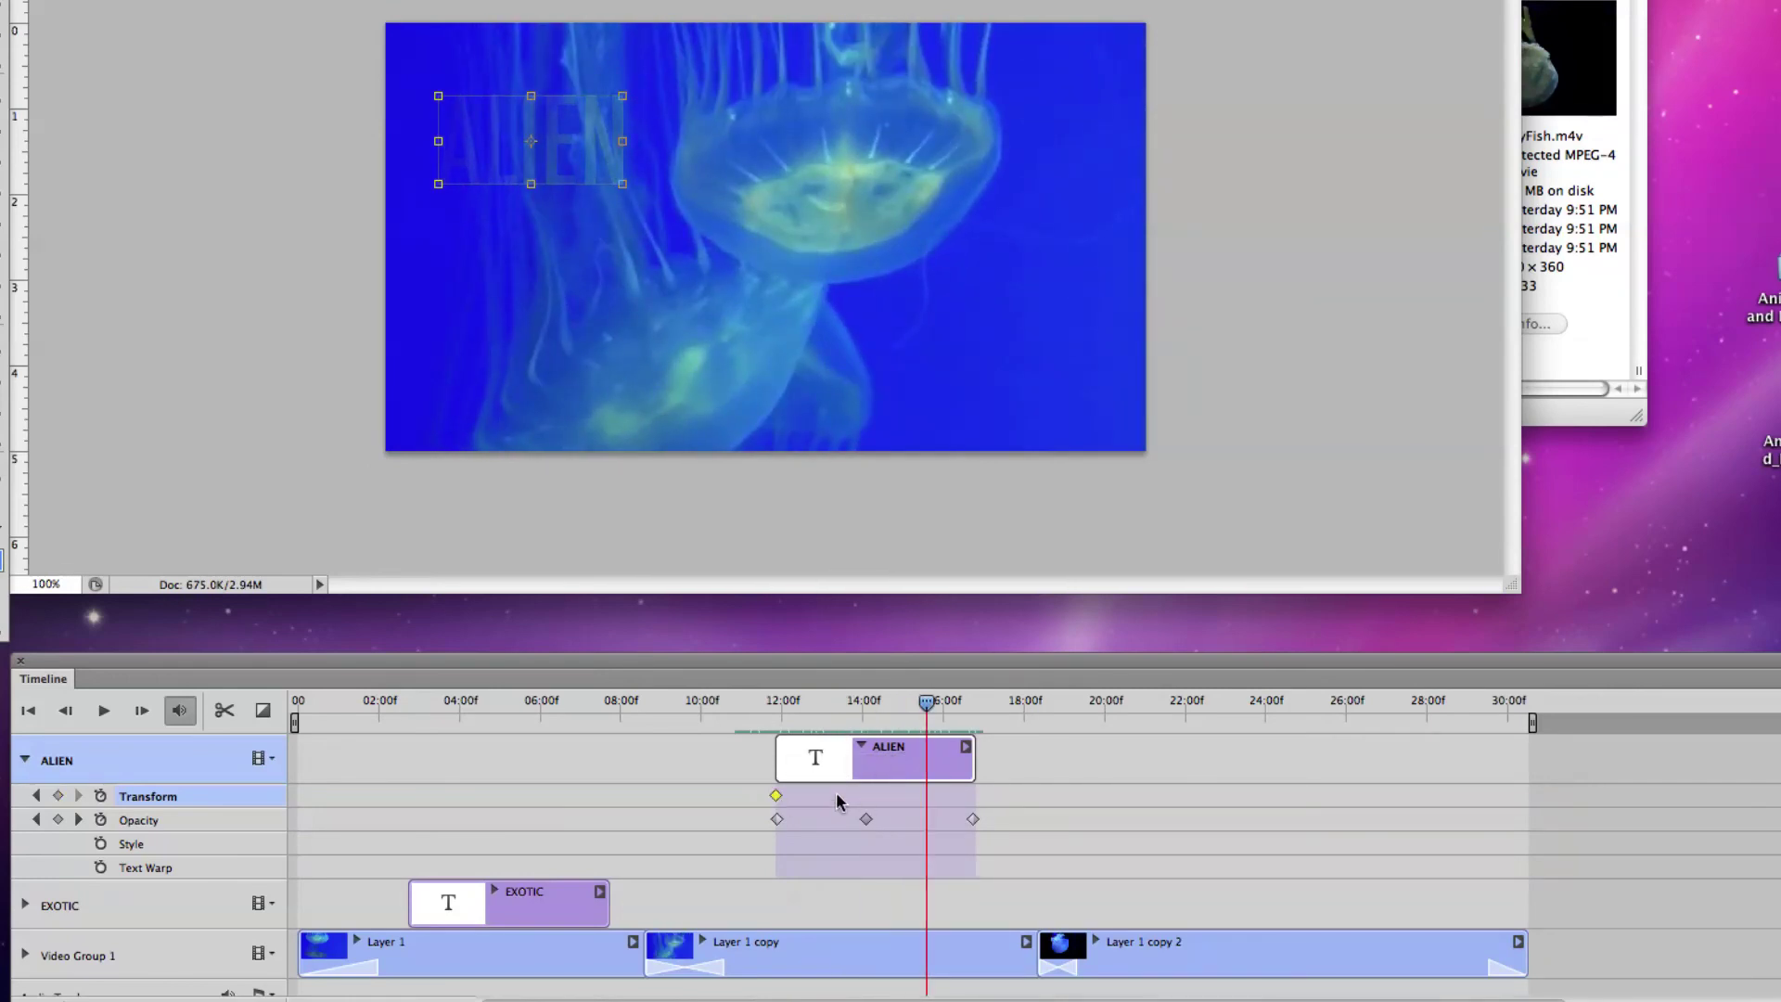
Step: At about 15:15, move the ALIEN title right over the upper jellyfish to keyframe its end position, and play back the movement
{"action": "left_click_drag", "start_coordinate": [492, 144], "coordinate": [803, 153]}
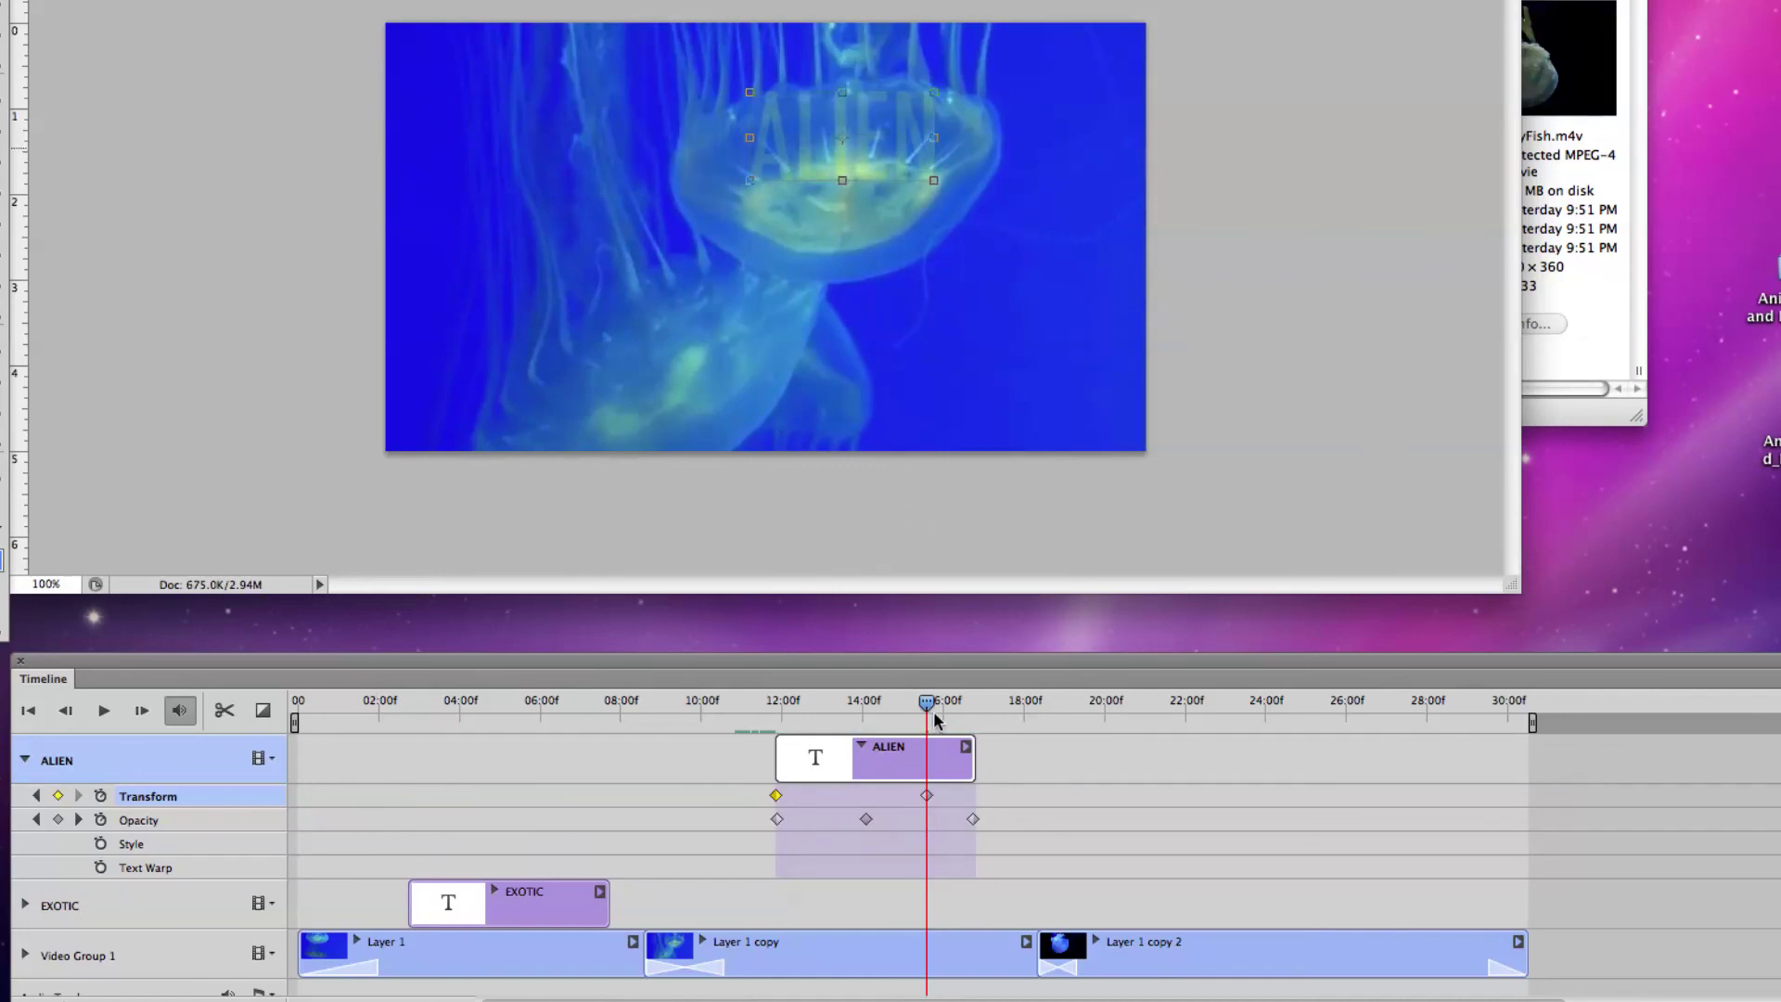
{"action": "left_click", "coordinate": [752, 711]}
{"action": "key", "text": "space"}
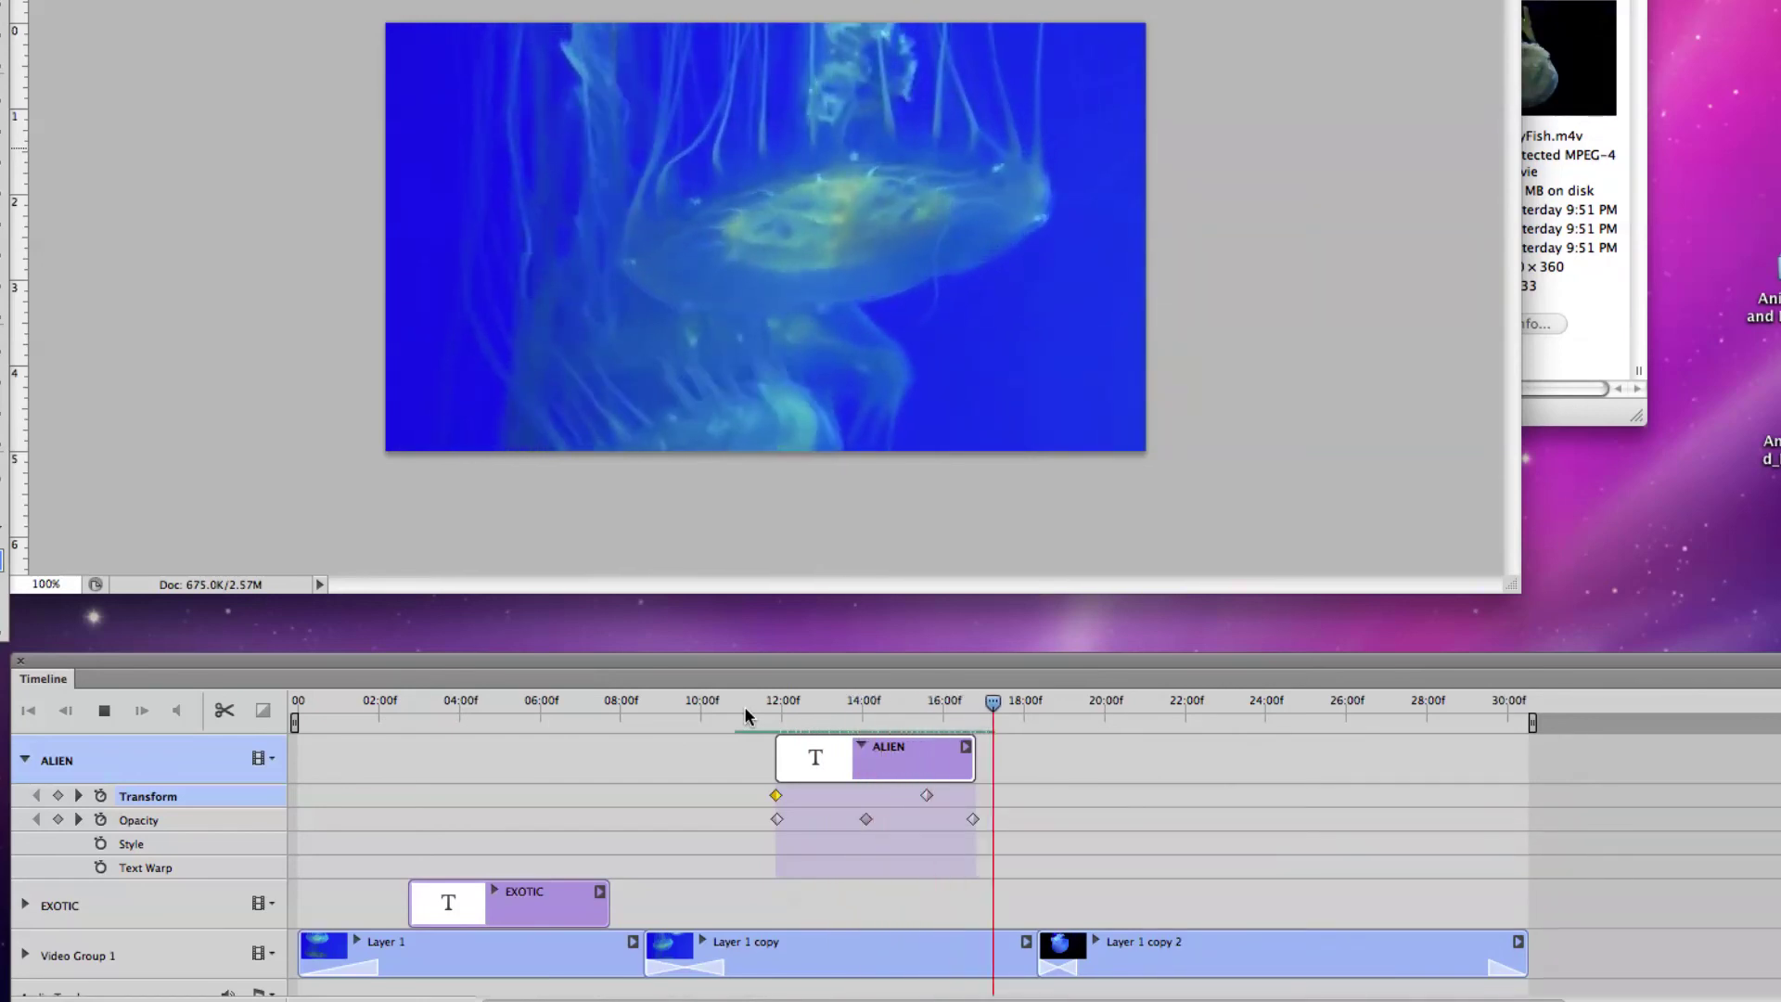
{"action": "key", "text": "space"}
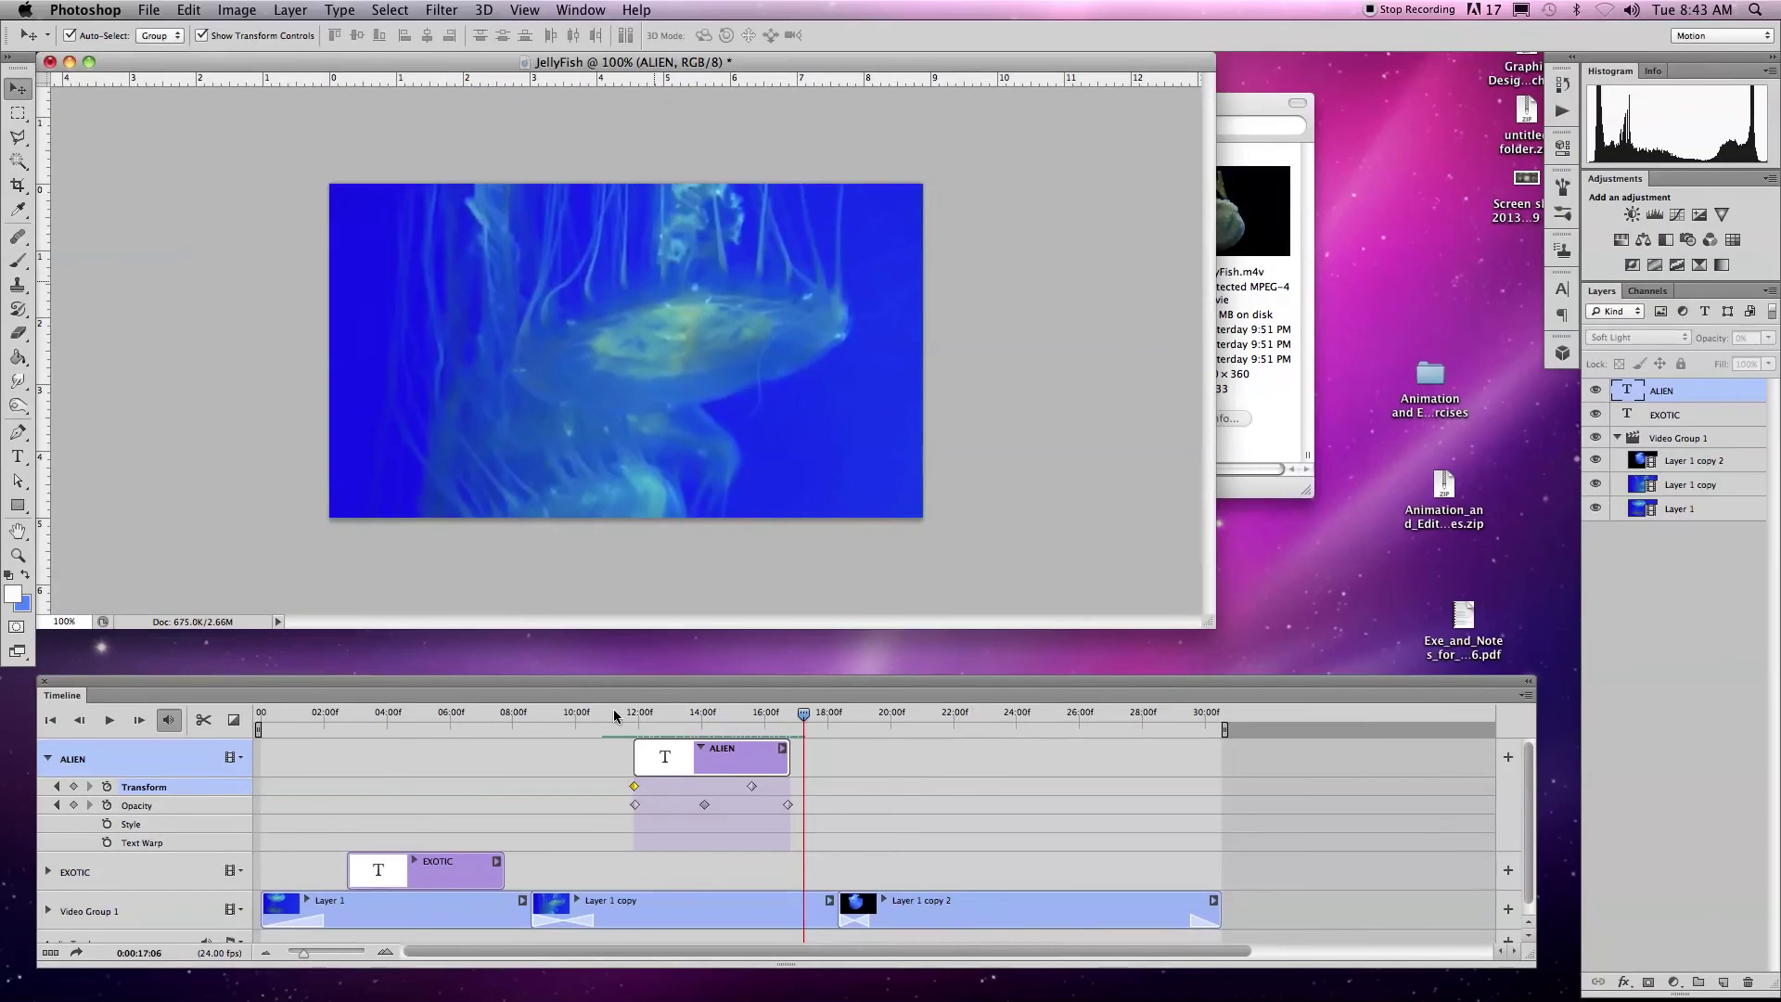
Step: Collapse the ALIEN layer's properties and add BackgroundMusic.m4a from the Title Sequence folder to the audio track
{"action": "scroll", "coordinate": [542, 764], "scroll_direction": "down", "scroll_amount": 1}
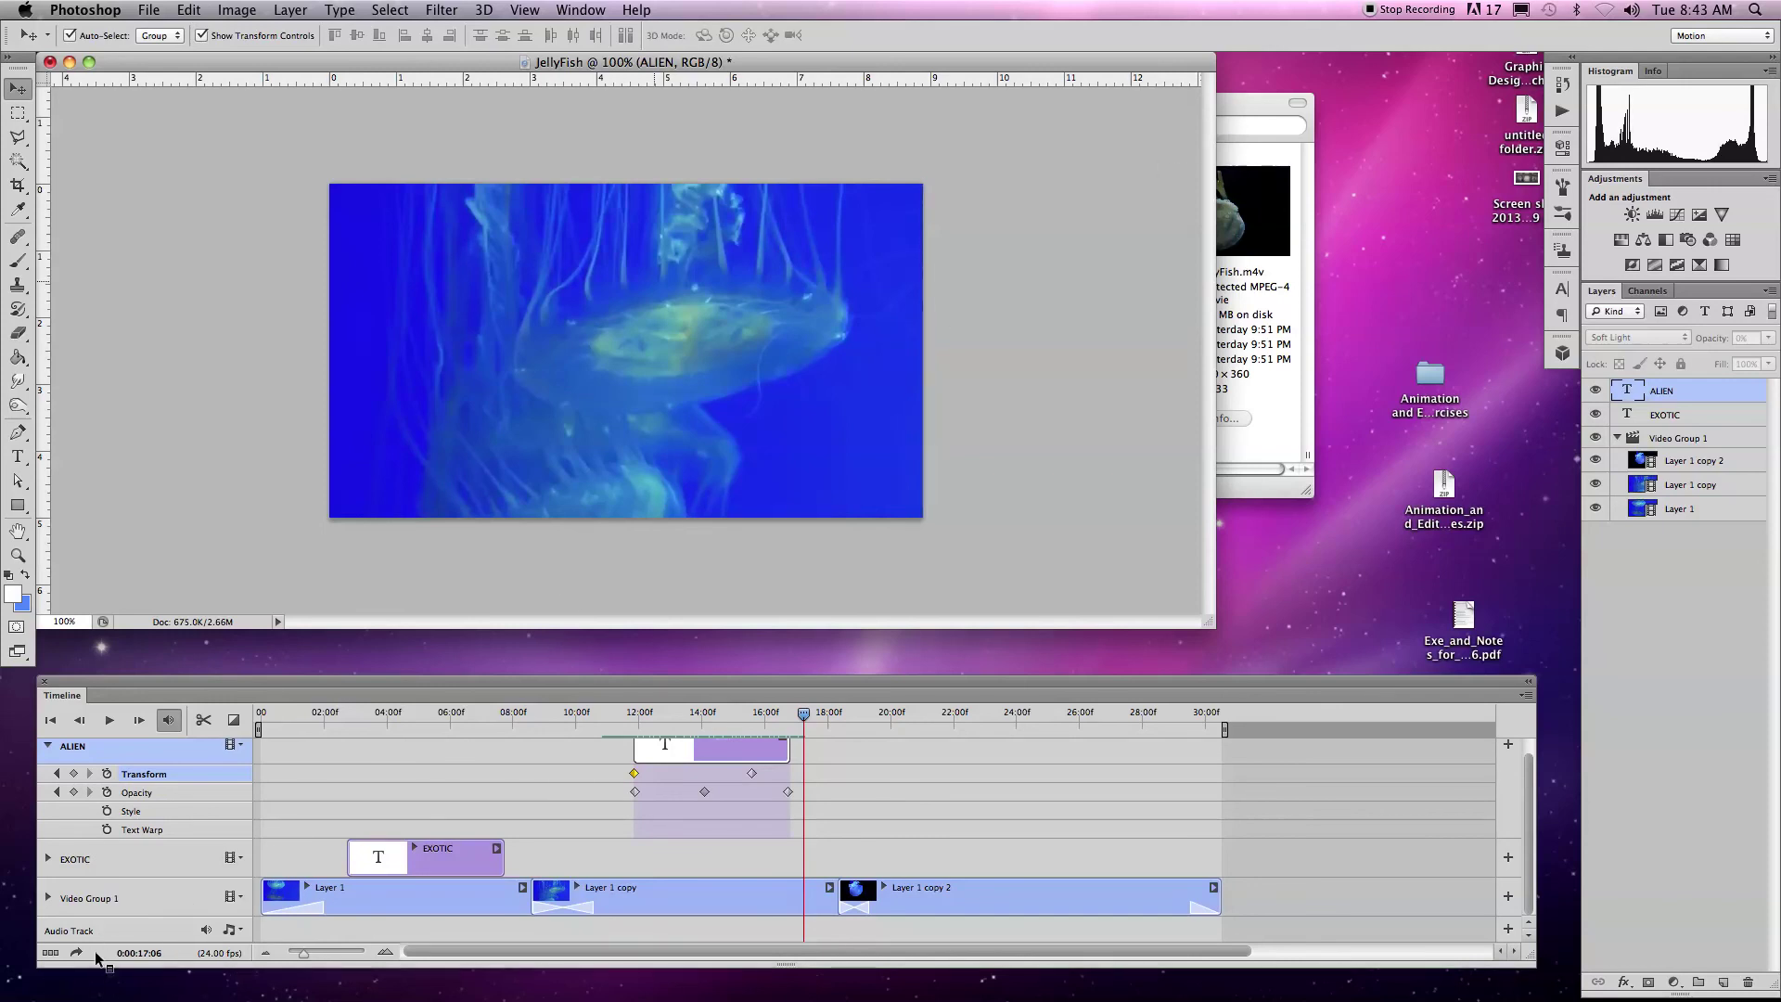
{"action": "left_click", "coordinate": [48, 748]}
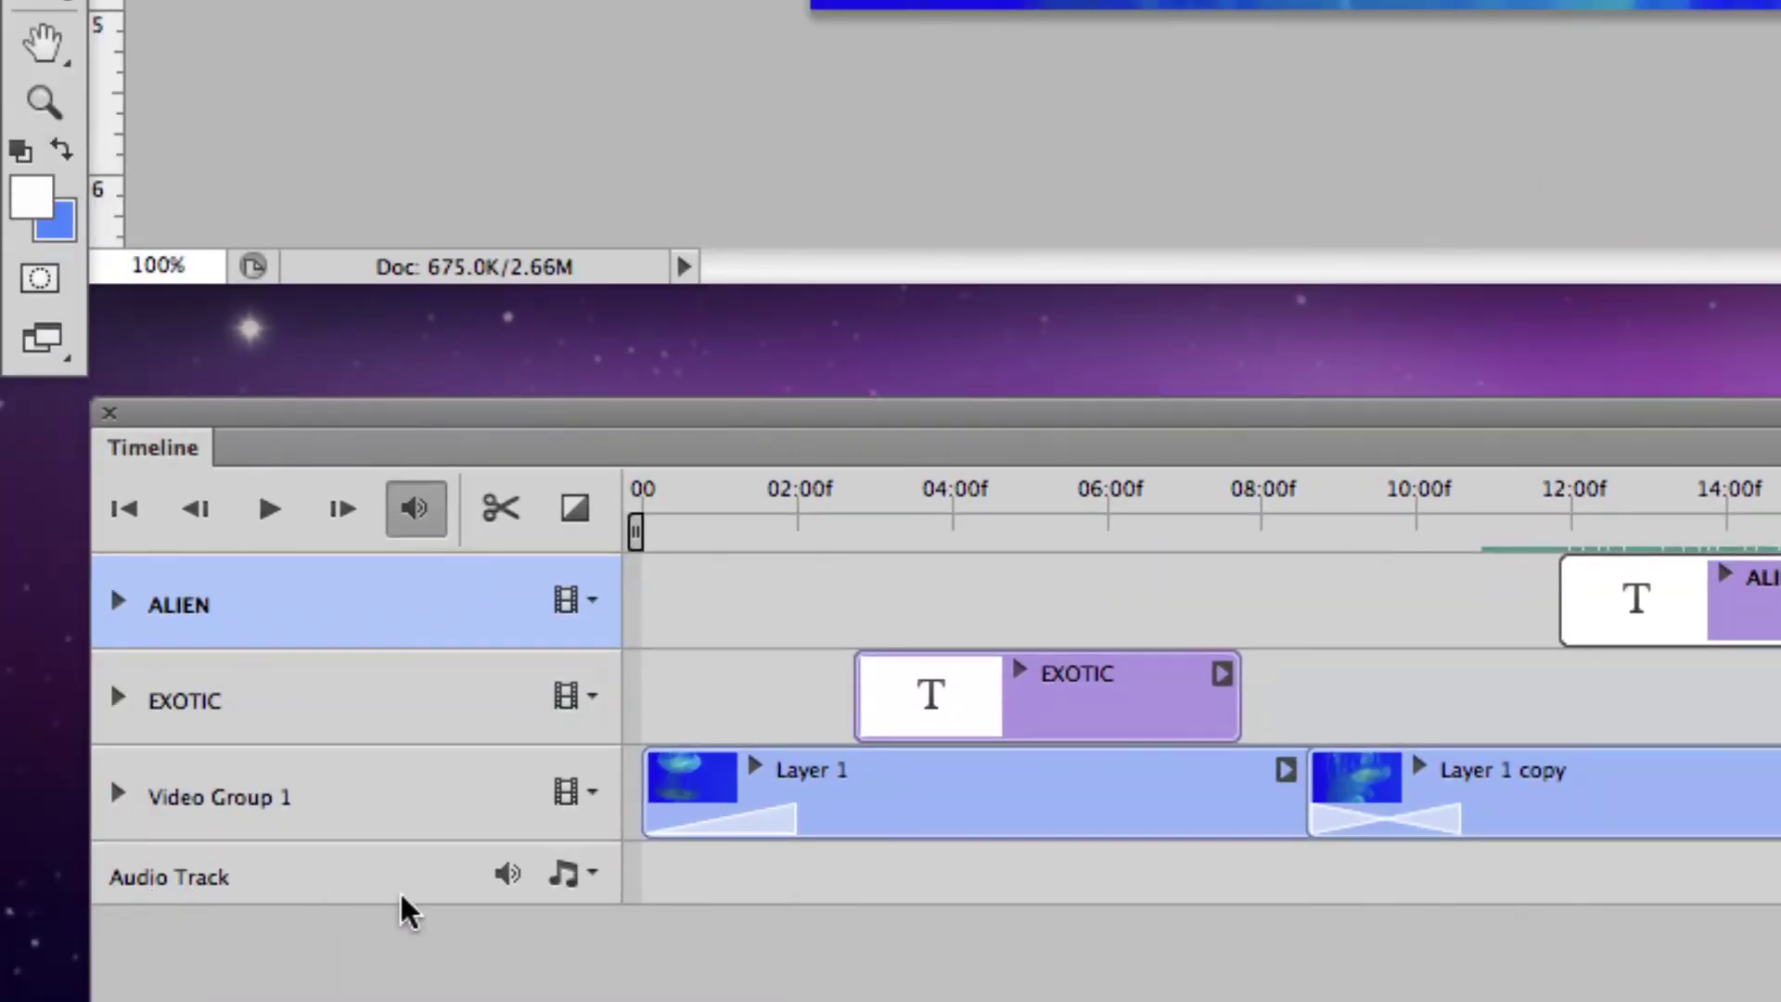
{"action": "left_click", "coordinate": [590, 874]}
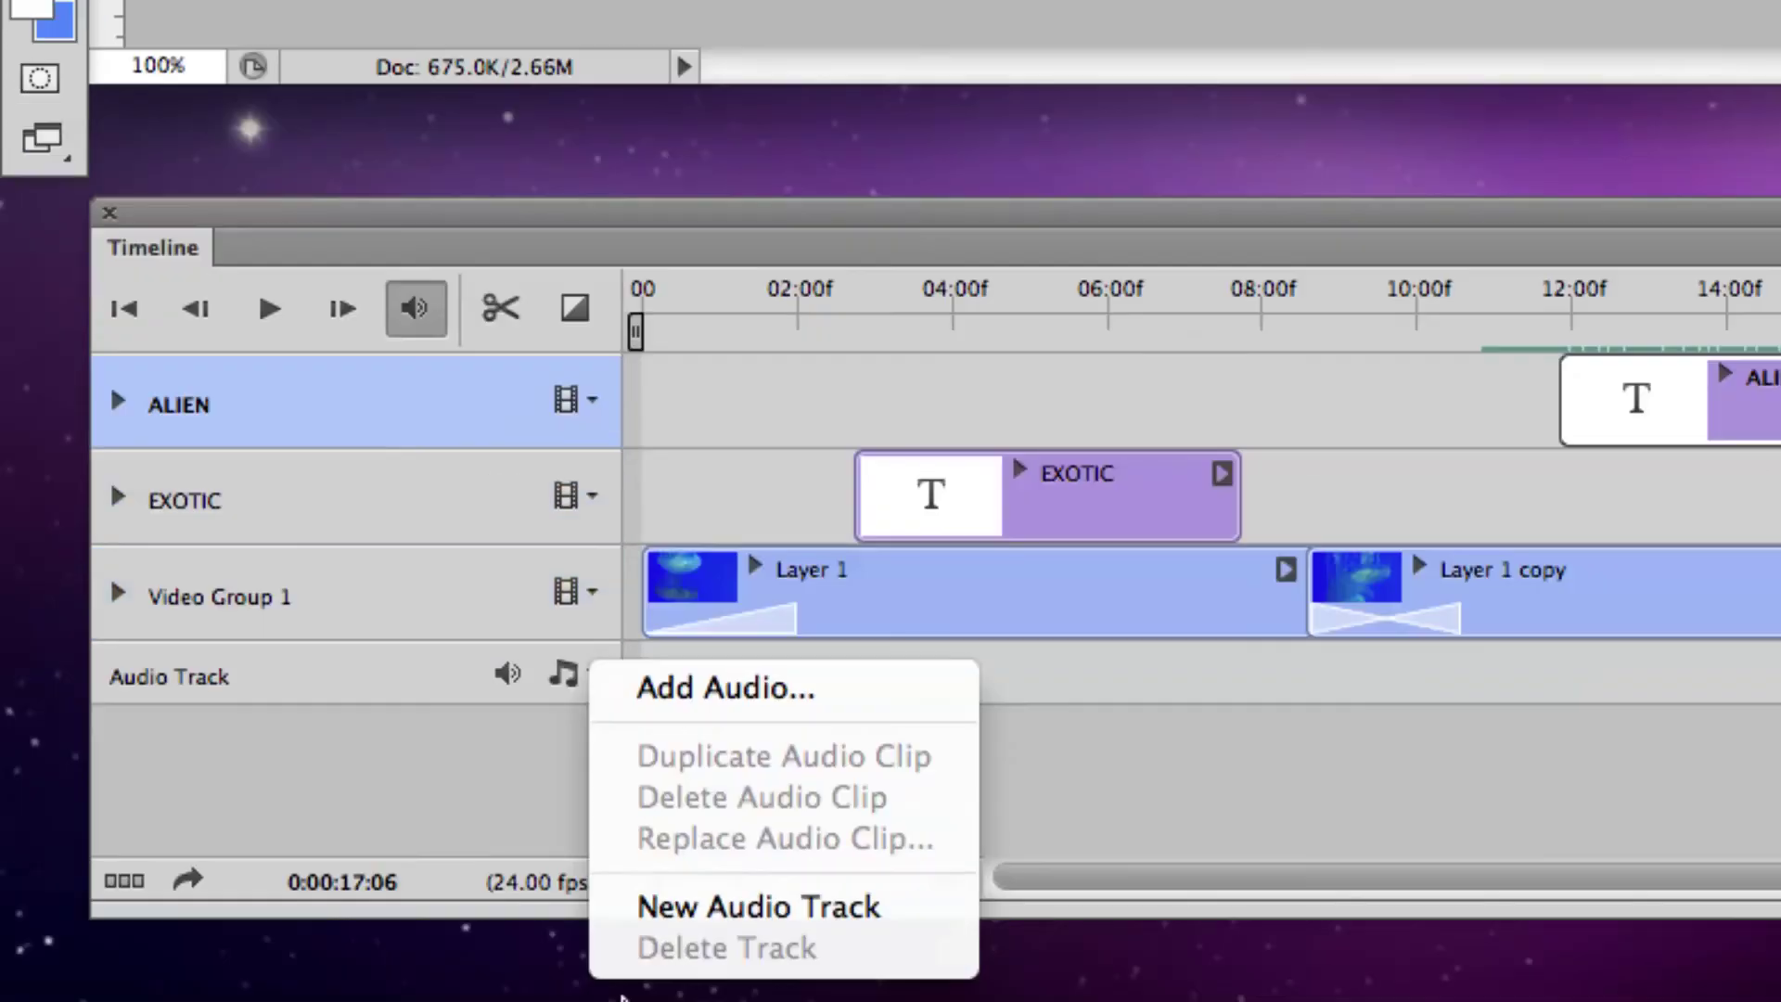
{"action": "left_click", "coordinate": [703, 692]}
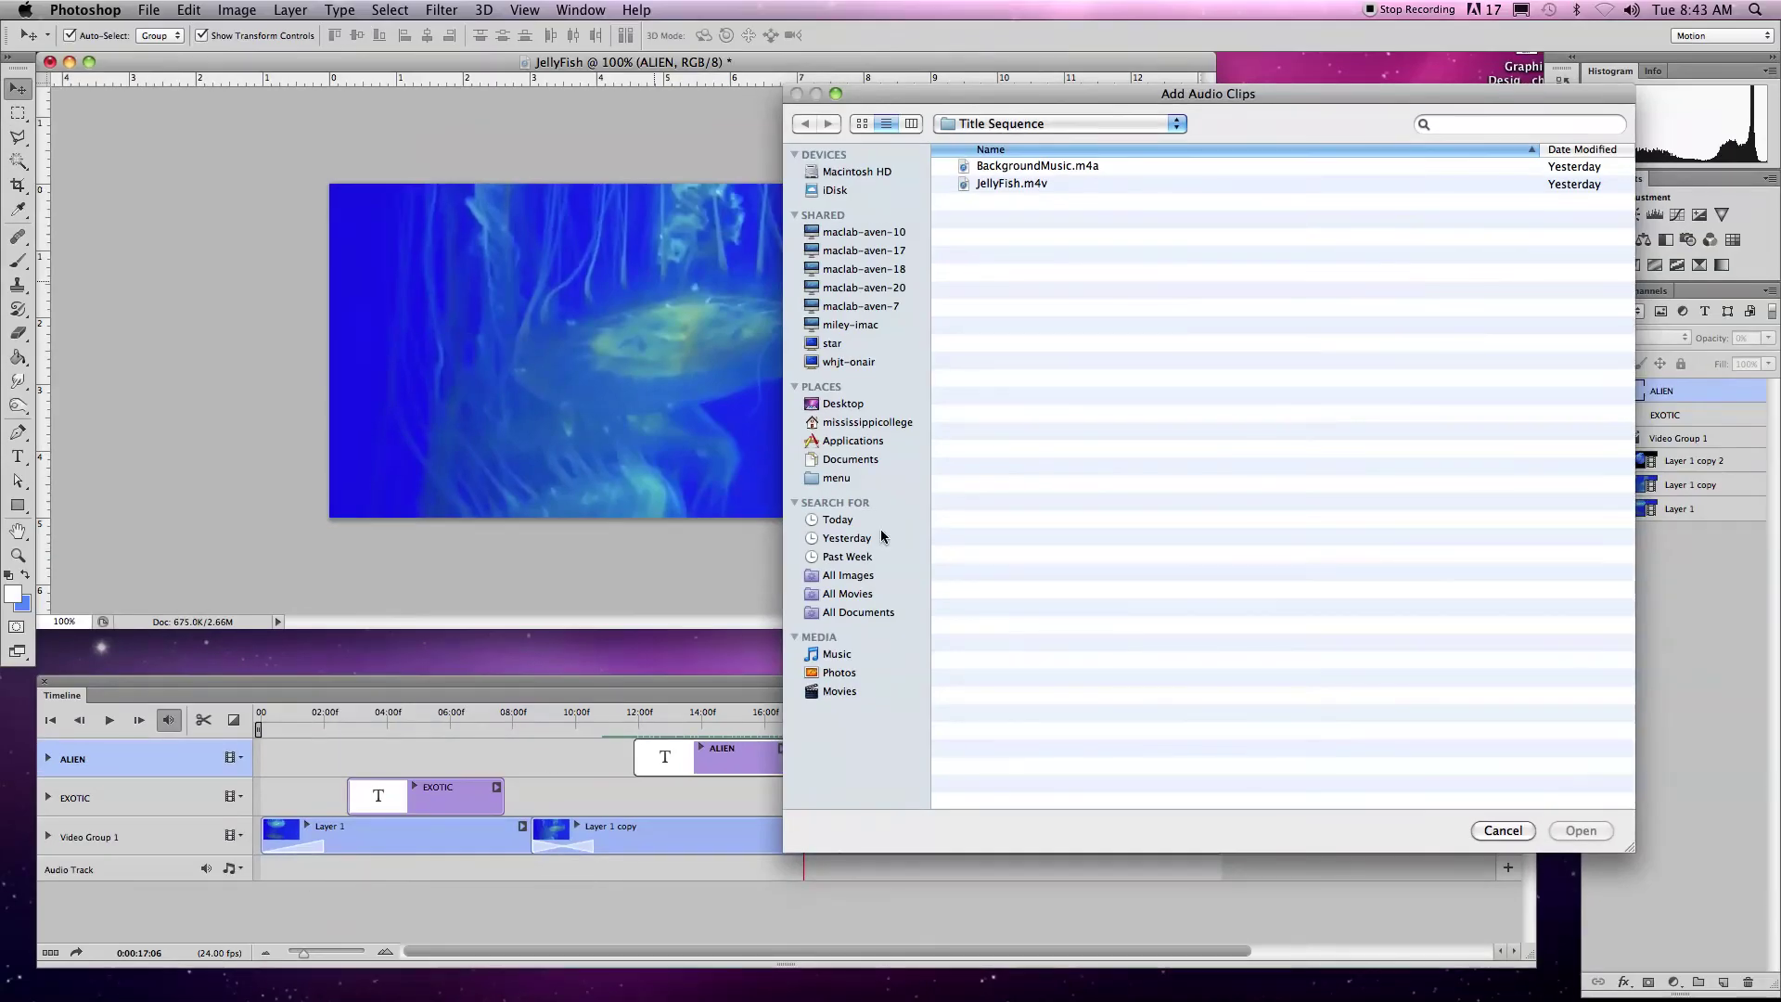
{"action": "left_click_drag", "start_coordinate": [1104, 97], "coordinate": [865, 102]}
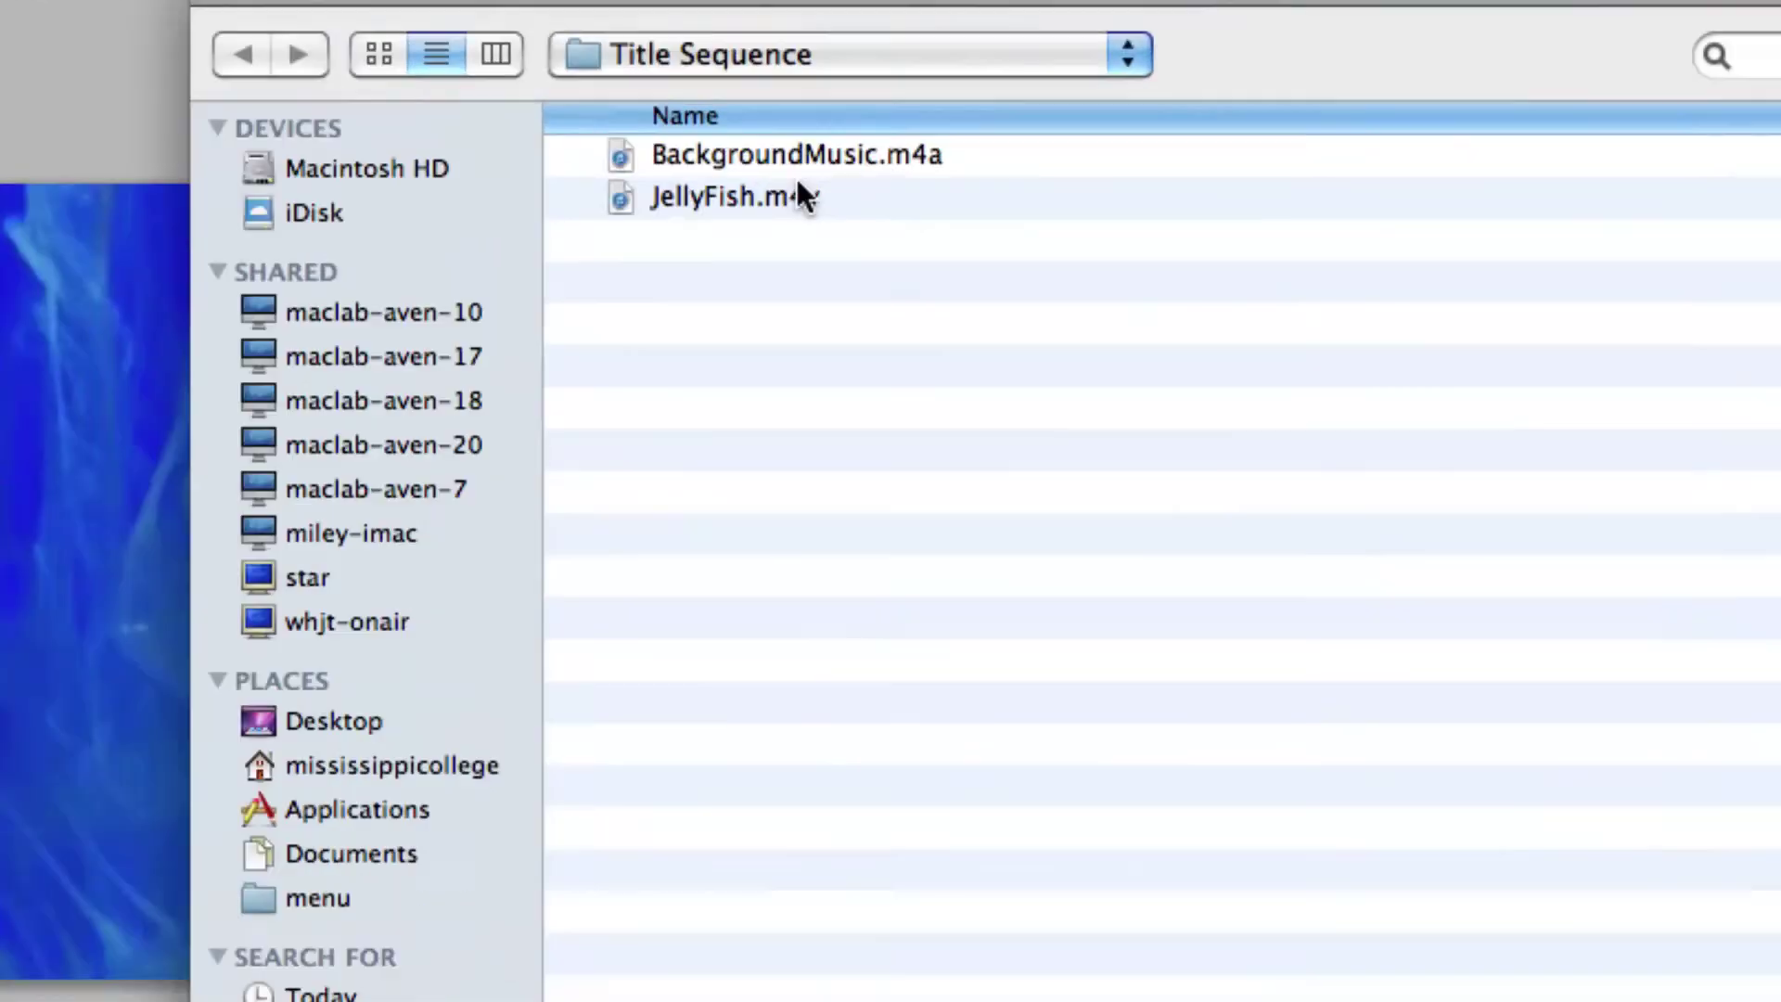
{"action": "left_click", "coordinate": [765, 173]}
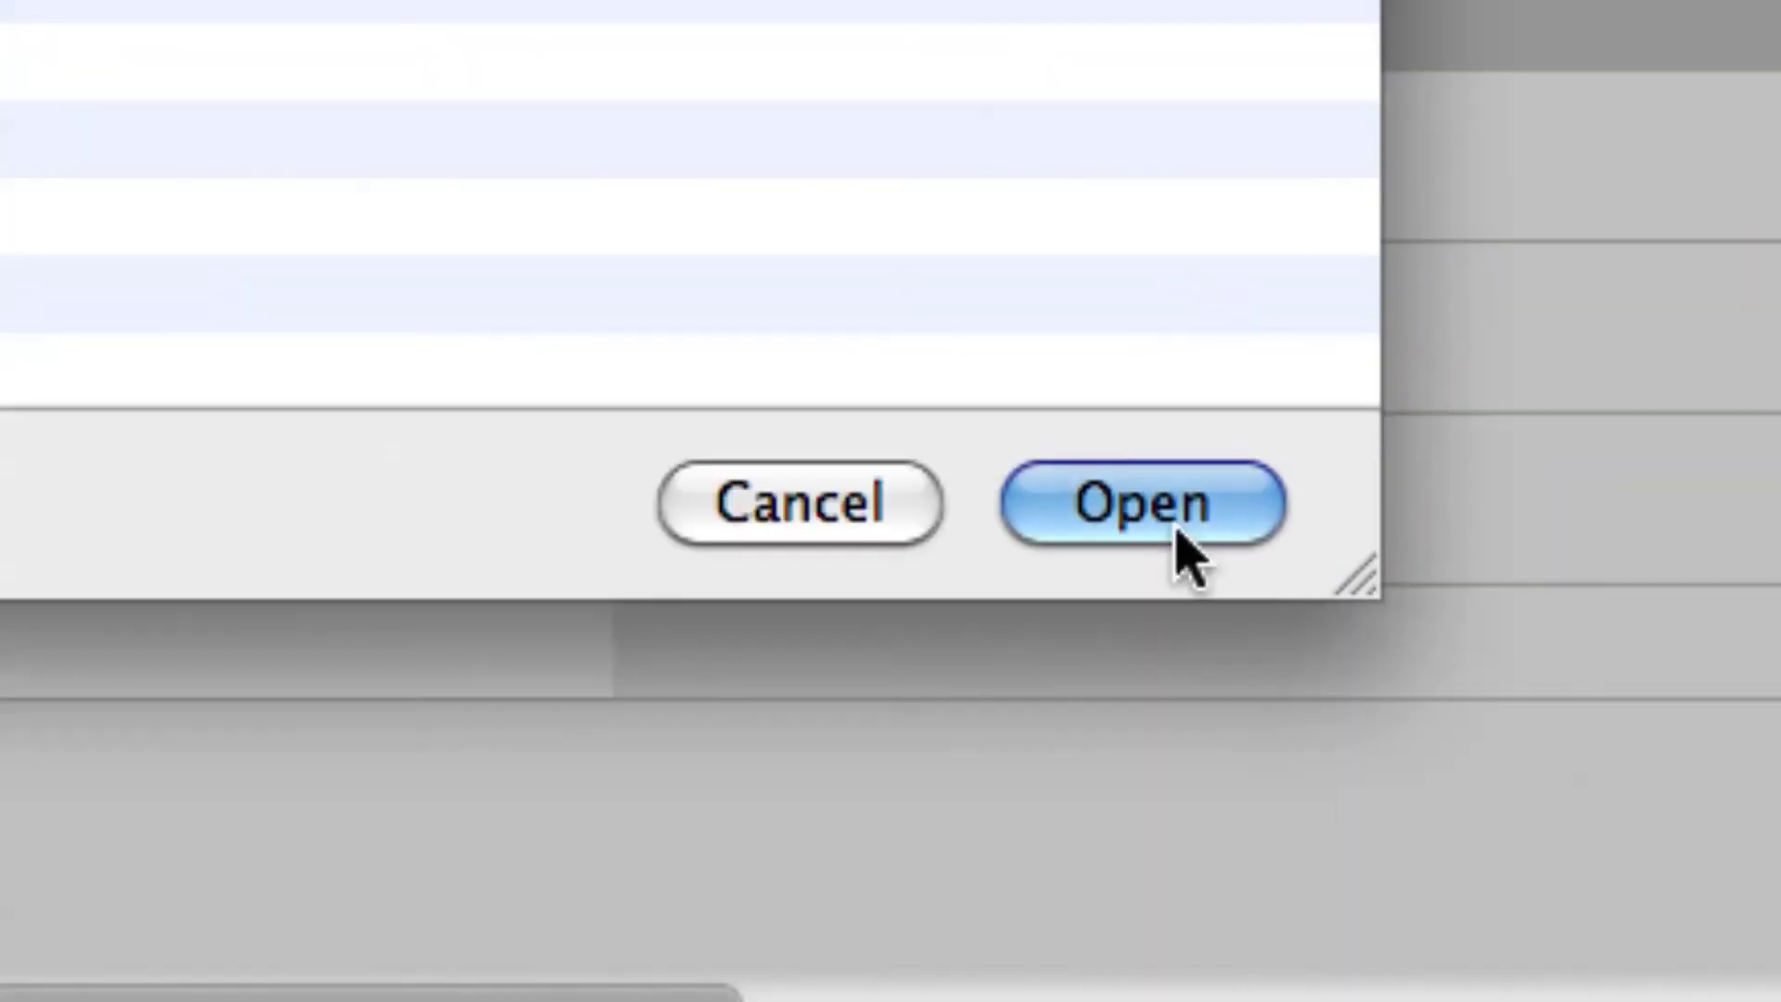
{"action": "left_click", "coordinate": [1177, 533]}
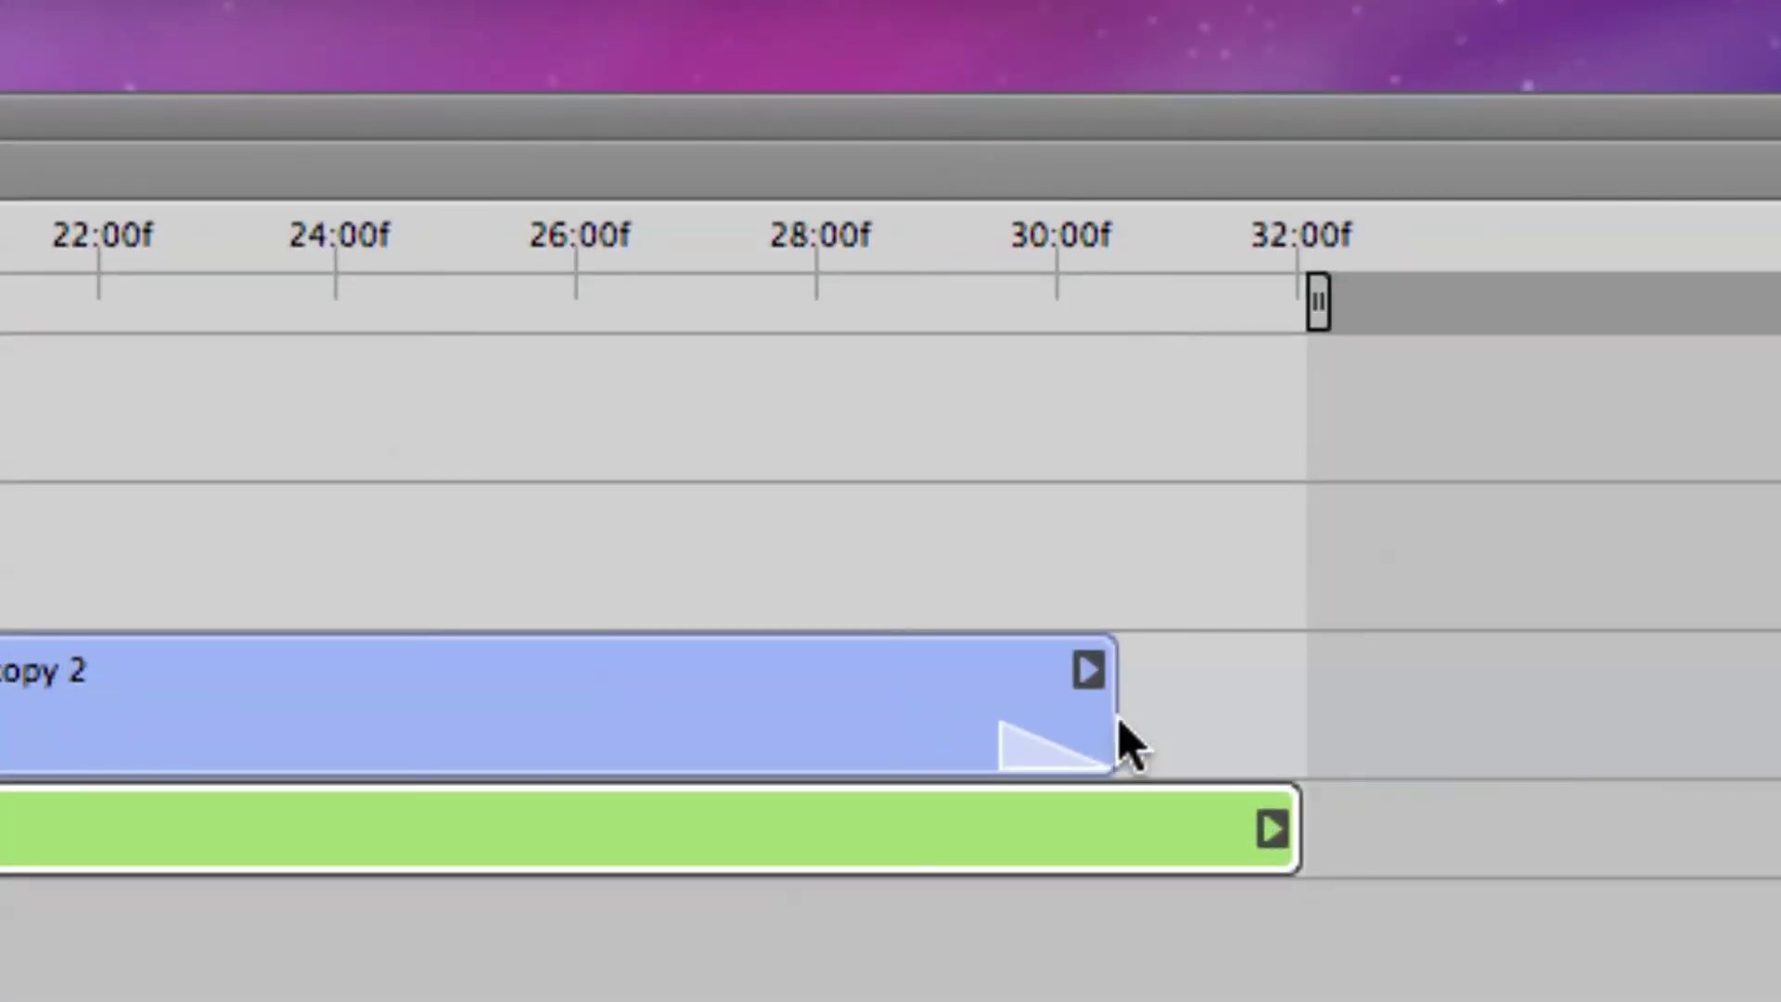
Step: Trim the end of the background music to match the end of the last video clip, and play back the ending from 28 seconds
{"action": "left_click_drag", "start_coordinate": [1296, 831], "coordinate": [1122, 824]}
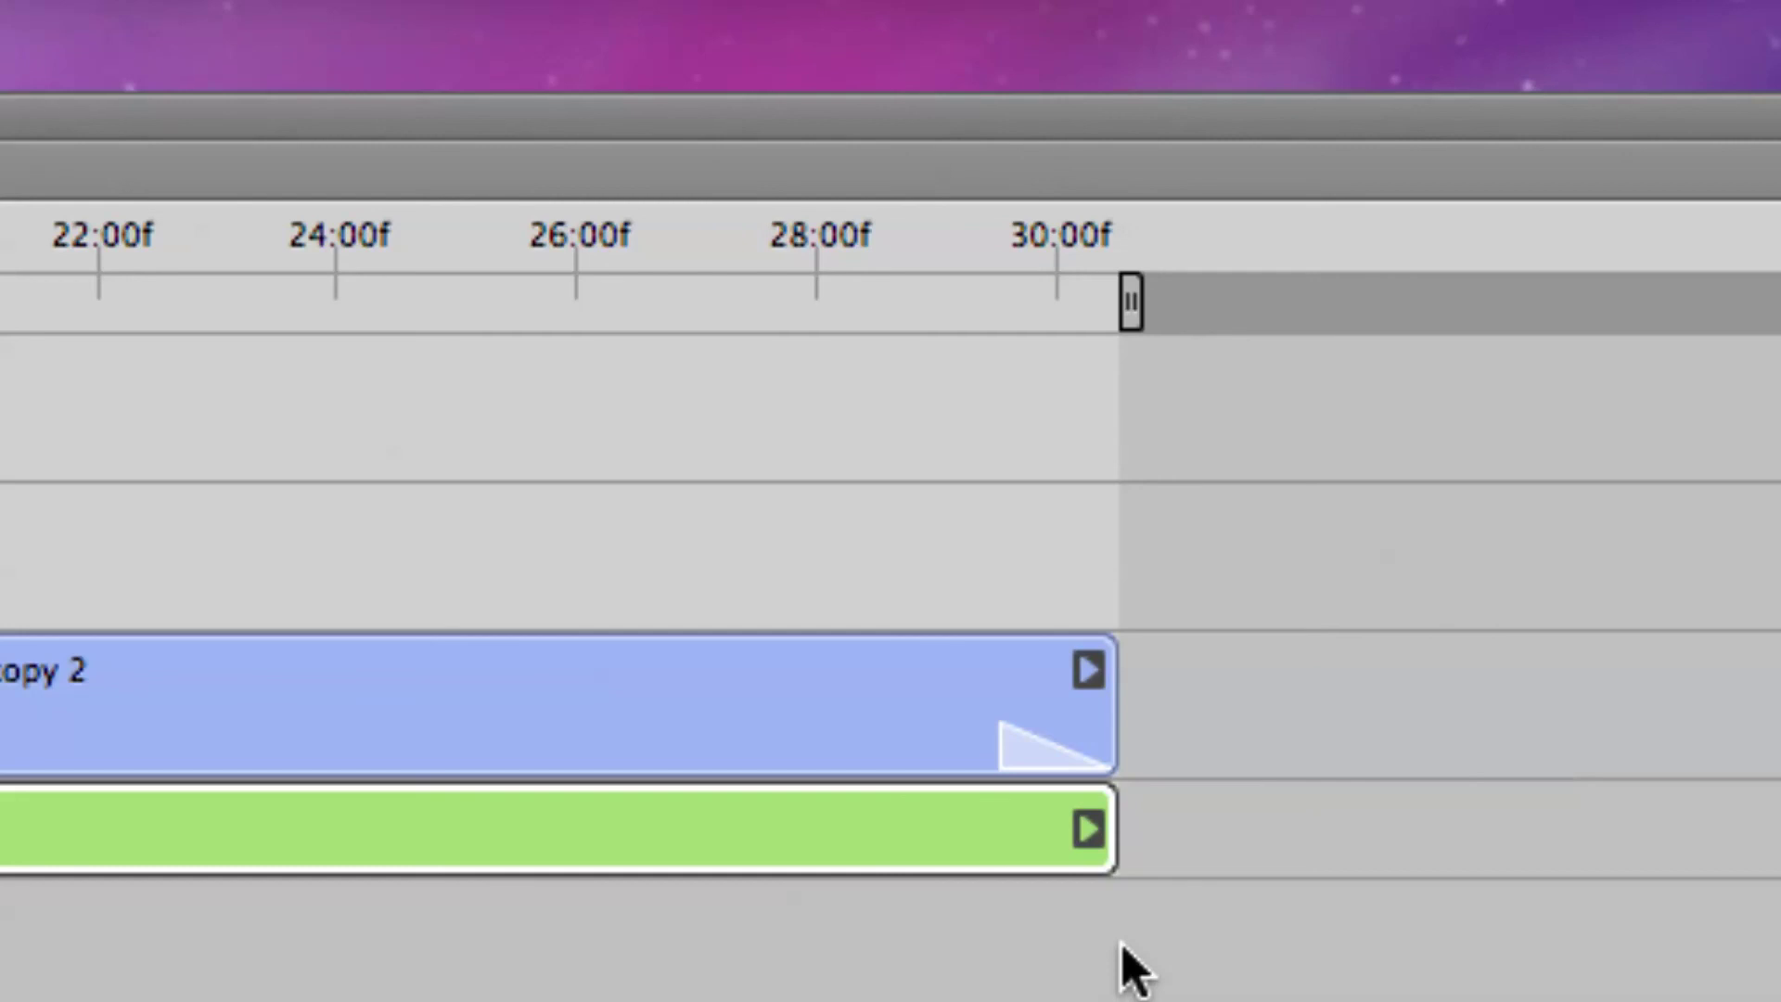
{"action": "left_click", "coordinate": [823, 265]}
{"action": "key", "text": "space"}
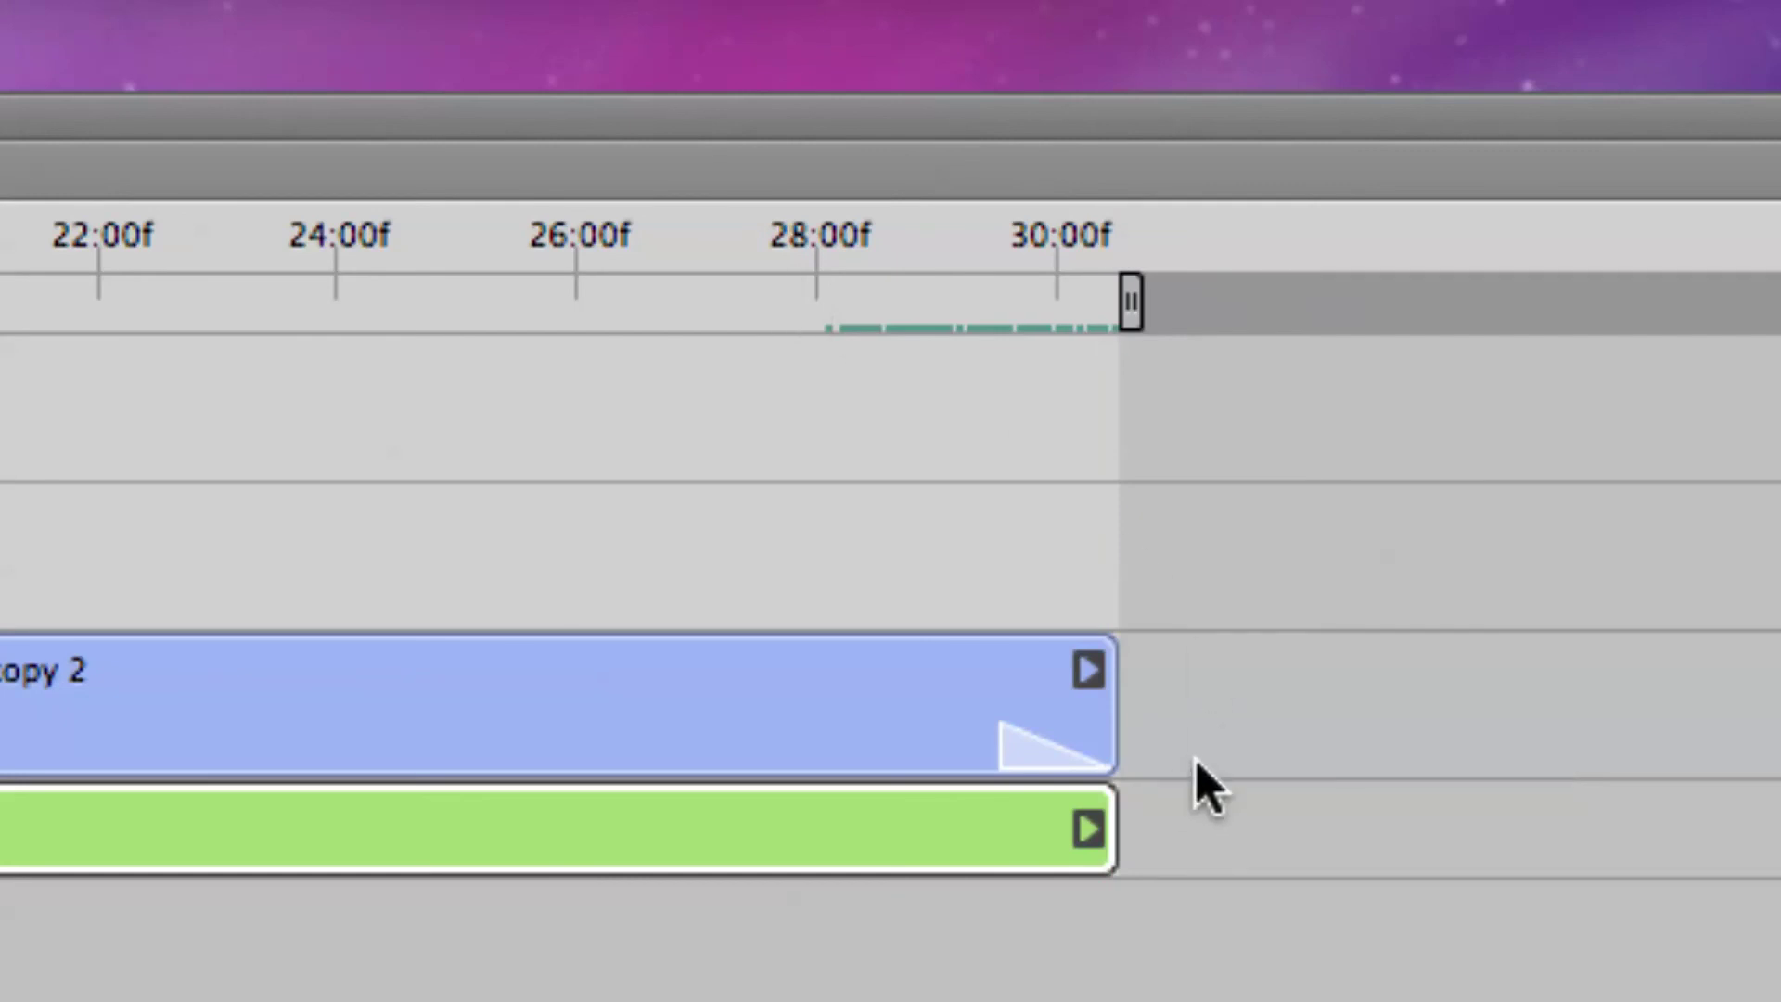
Step: Set the background music's fade-out to 4.00 s and return to about 28 seconds to play back the ending
{"action": "left_click", "coordinate": [1095, 829]}
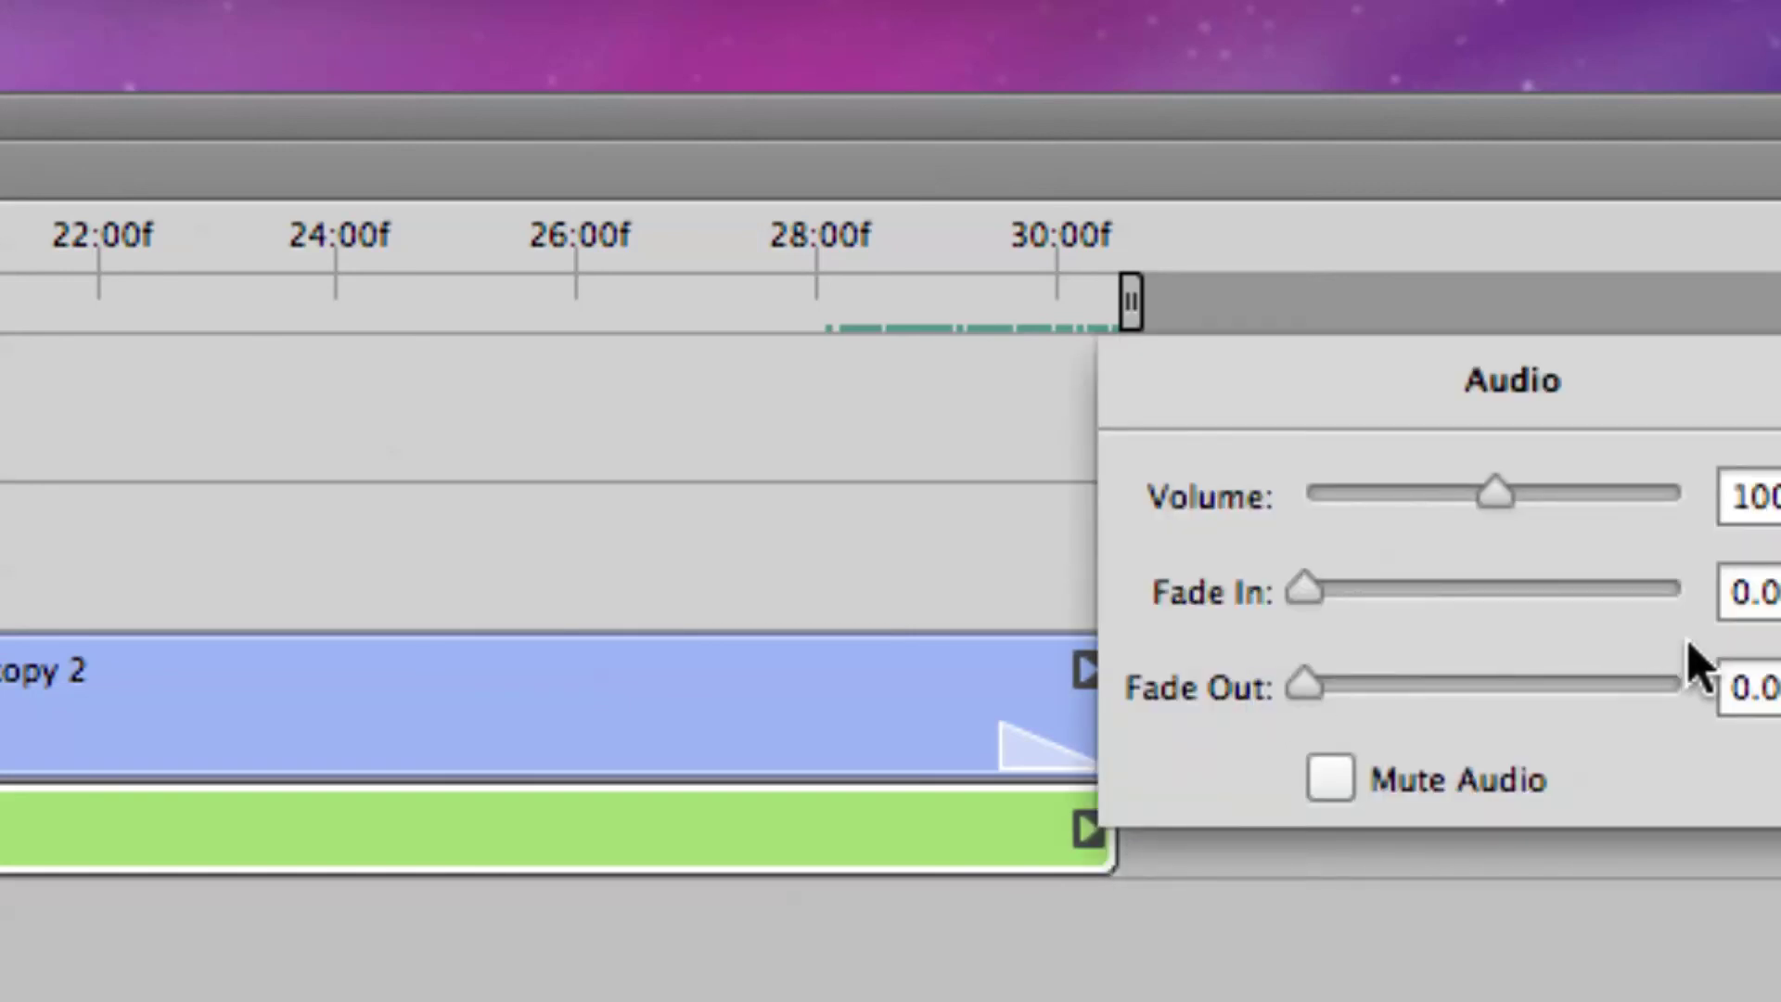
{"action": "left_click_drag", "start_coordinate": [960, 694], "coordinate": [1009, 703]}
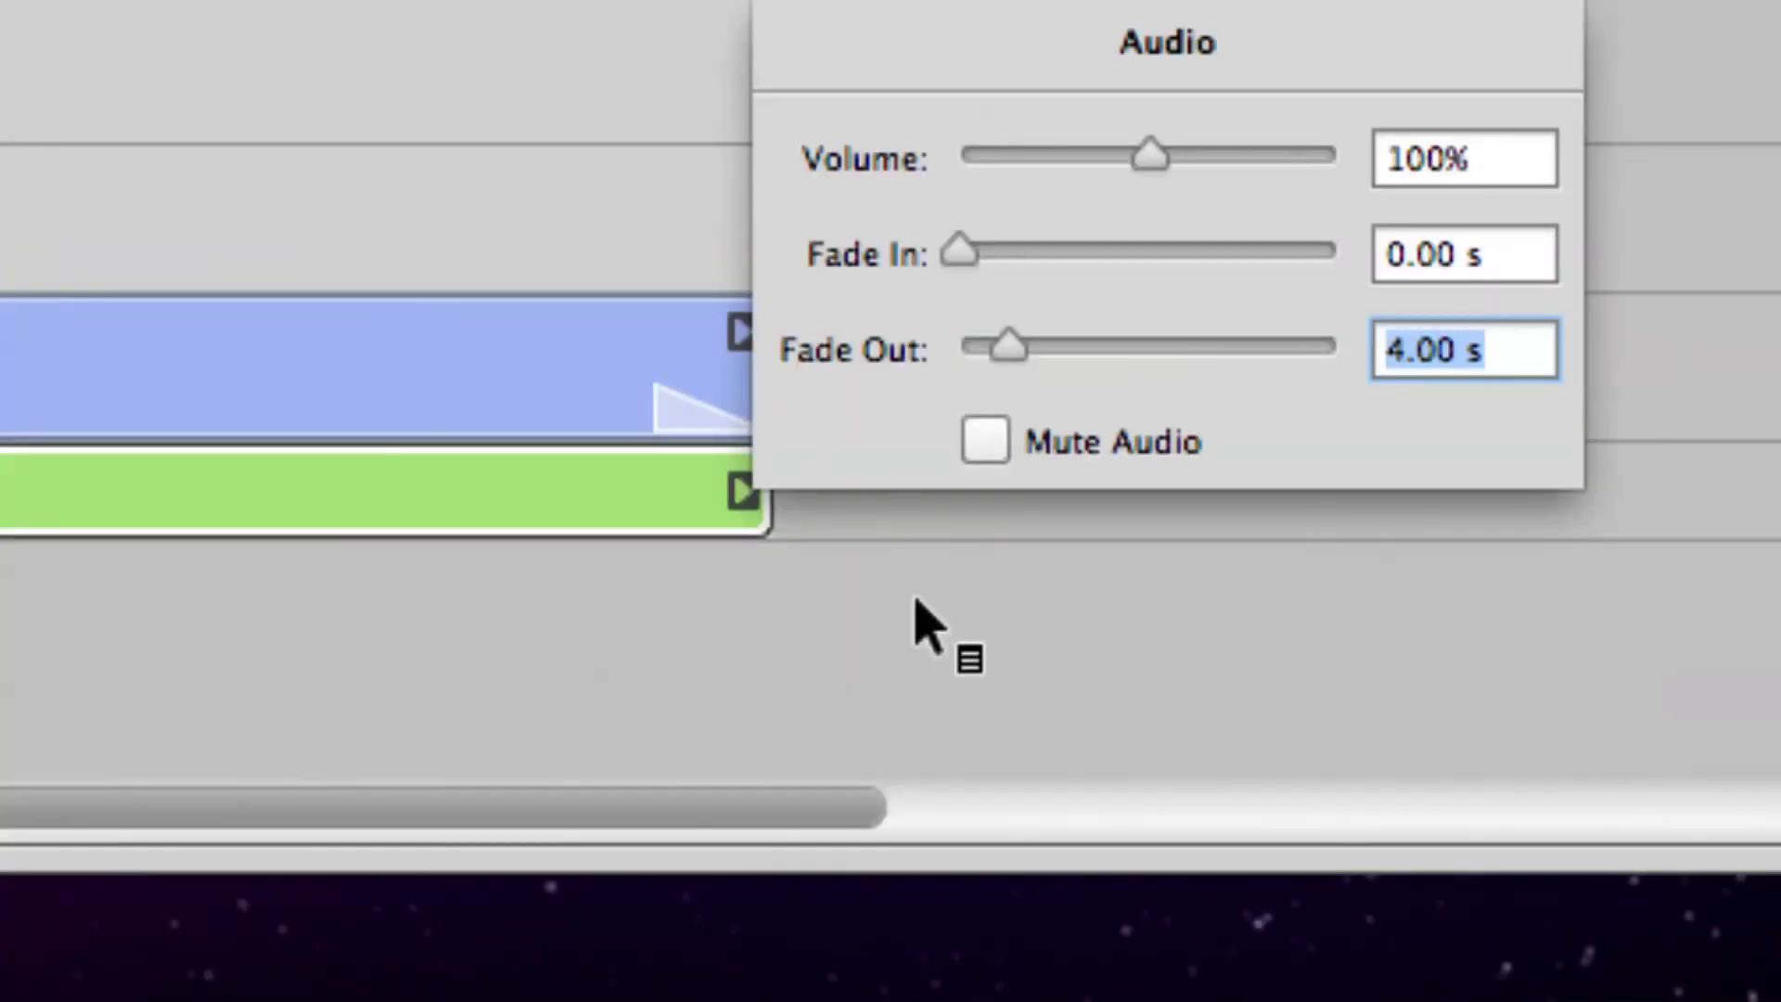
{"action": "left_click", "coordinate": [691, 849]}
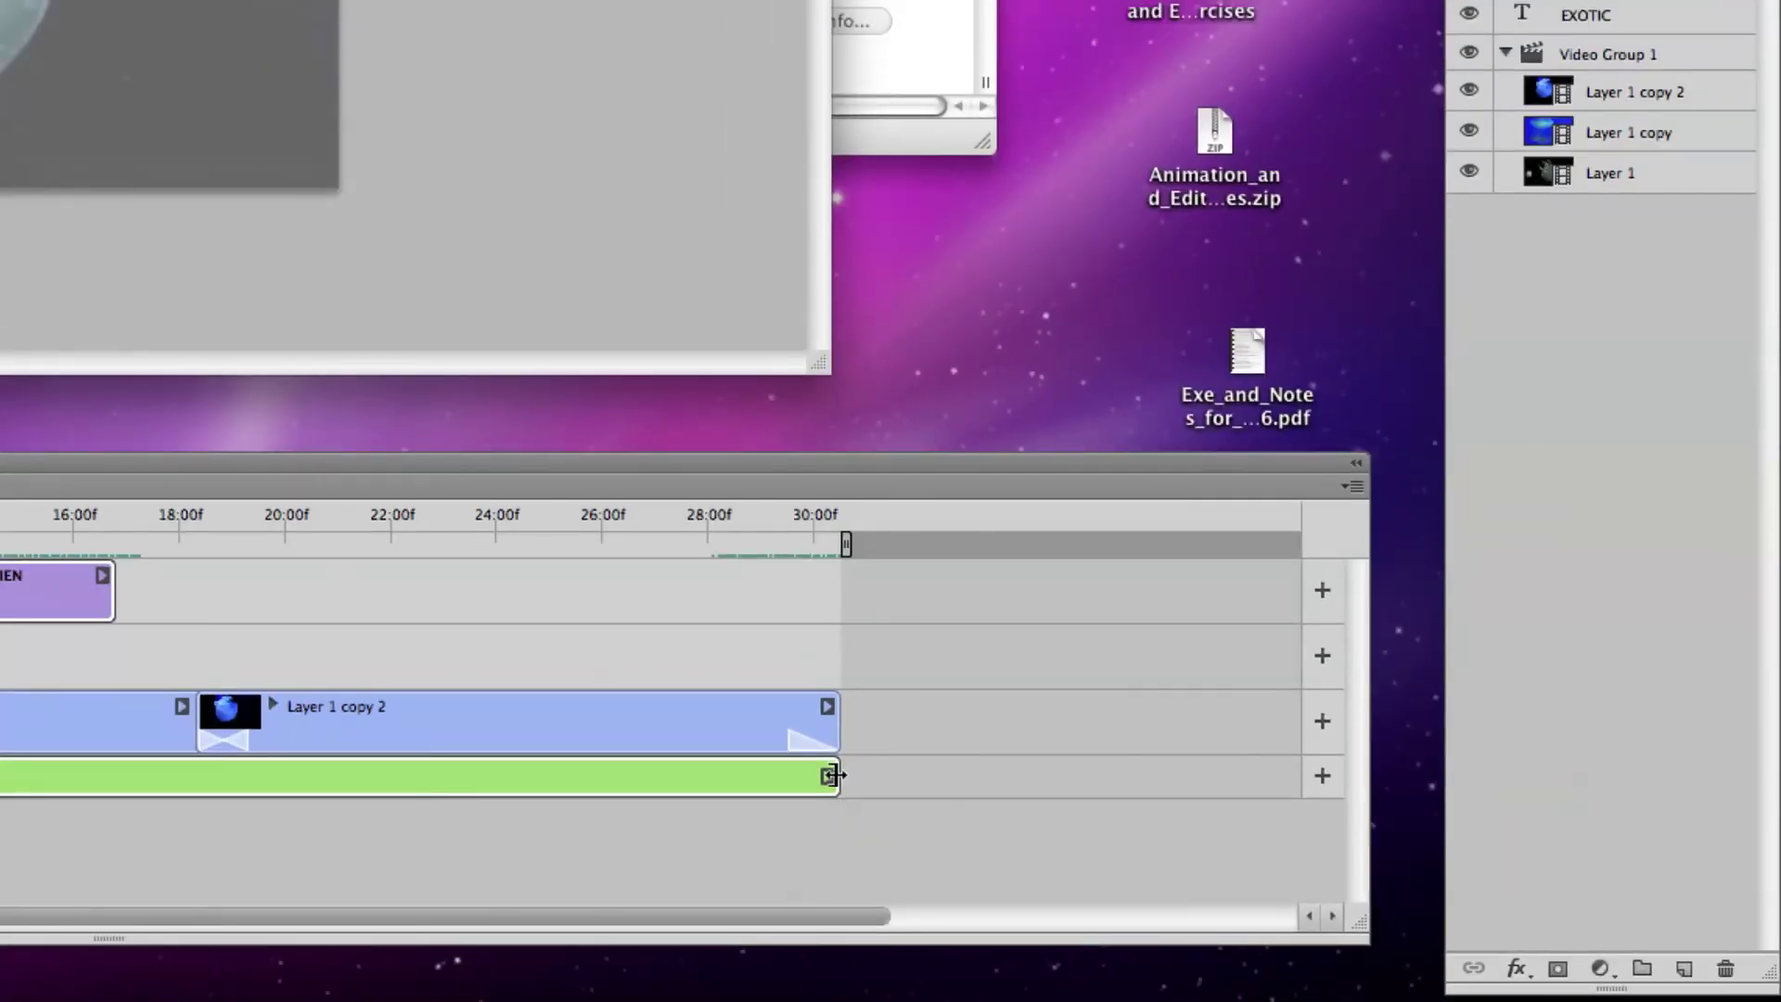
{"action": "left_click", "coordinate": [827, 776]}
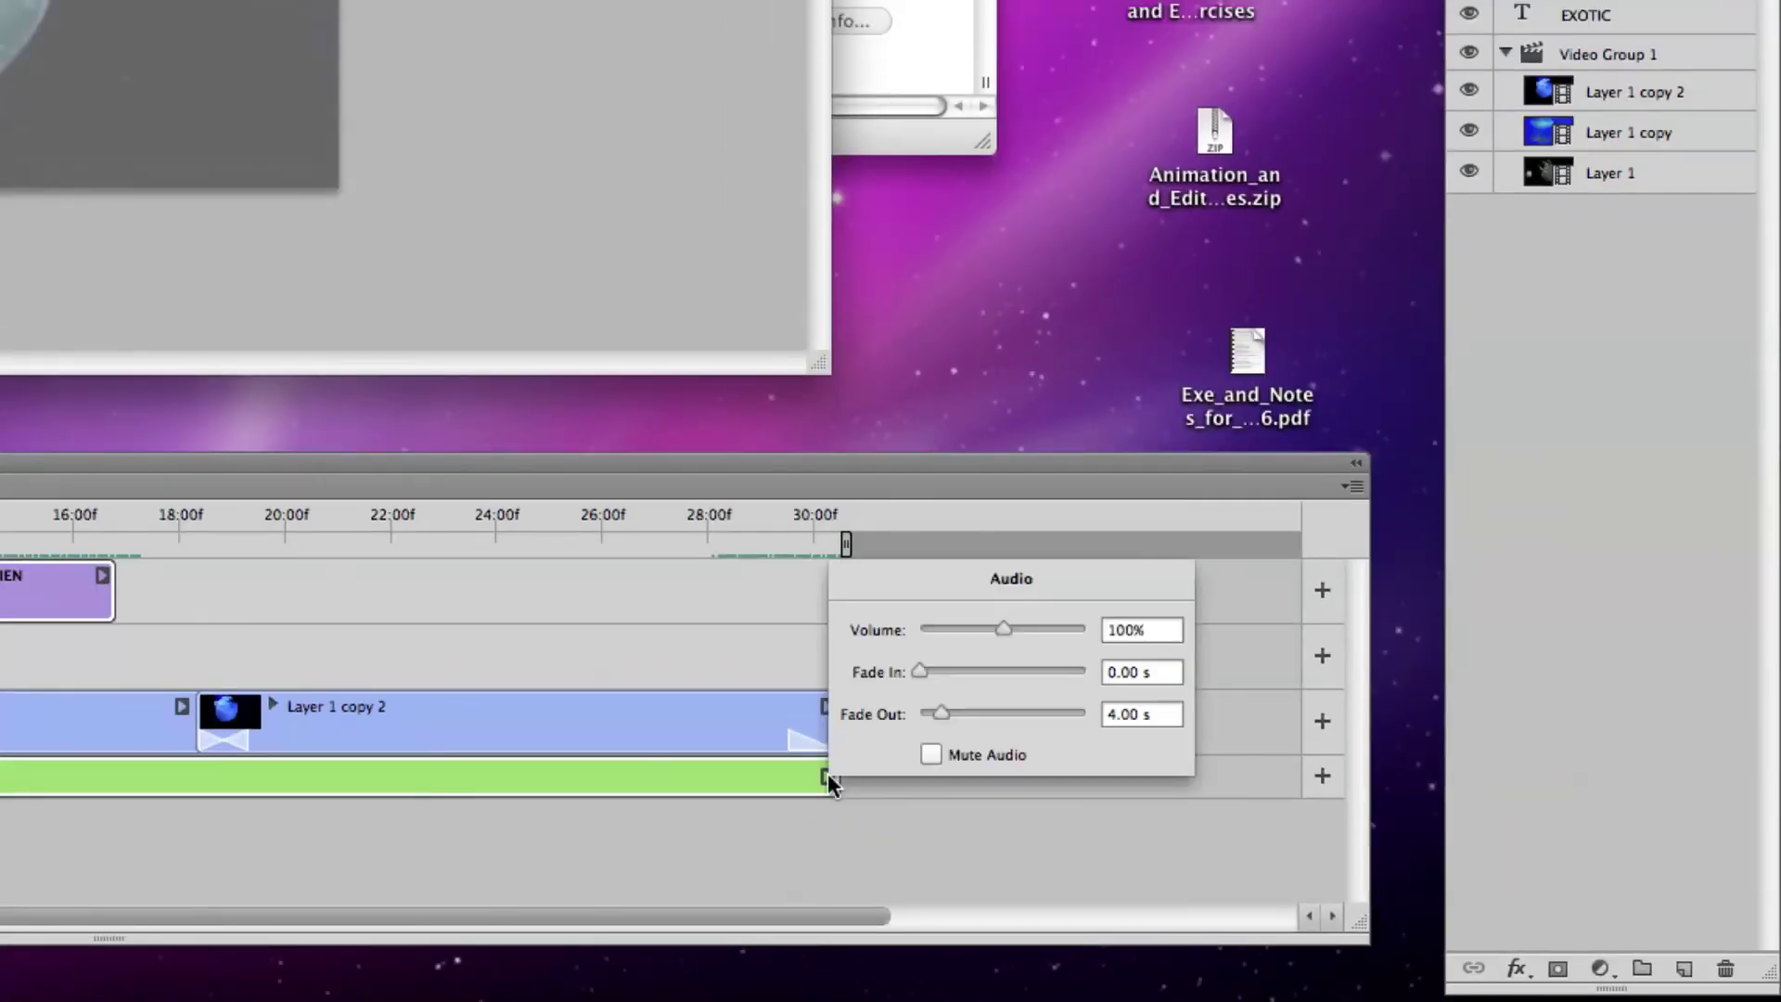
{"action": "left_click", "coordinate": [827, 775]}
{"action": "left_click", "coordinate": [733, 516]}
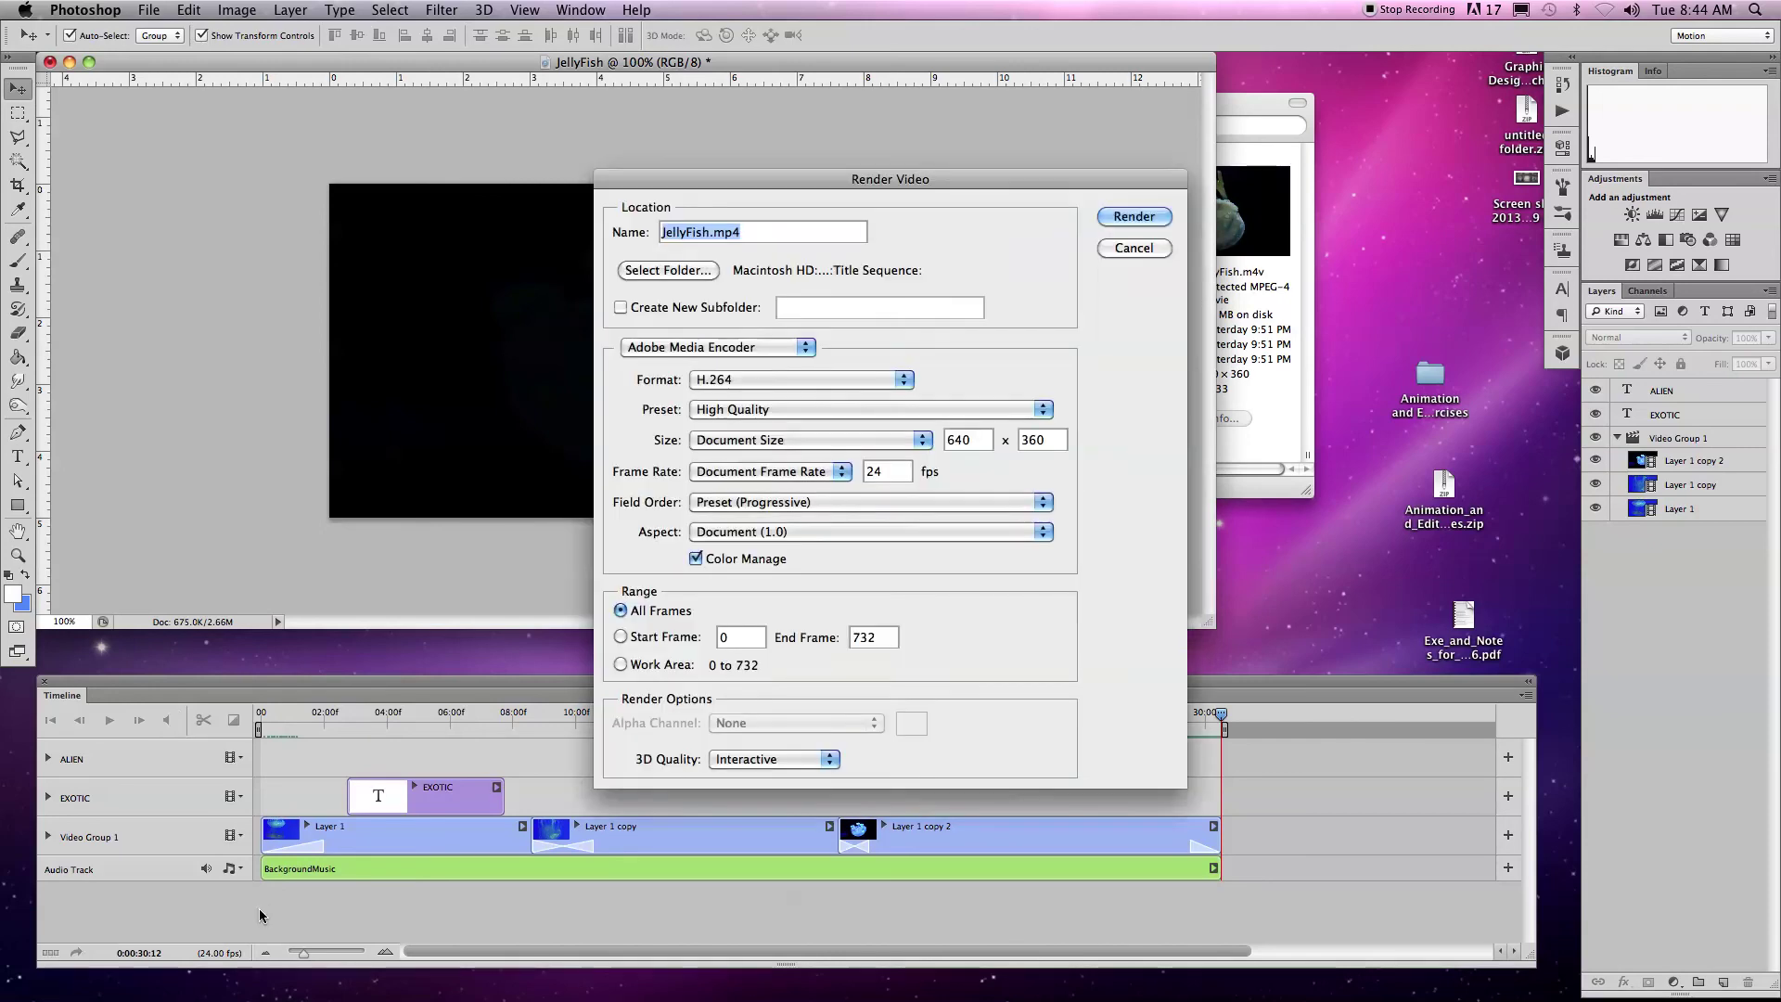
Step: Review the format and preset choices, and render all frames as JellyFish.mp4 in H.264 with the High Quality preset
{"action": "left_click_drag", "start_coordinate": [682, 183], "coordinate": [616, 128]}
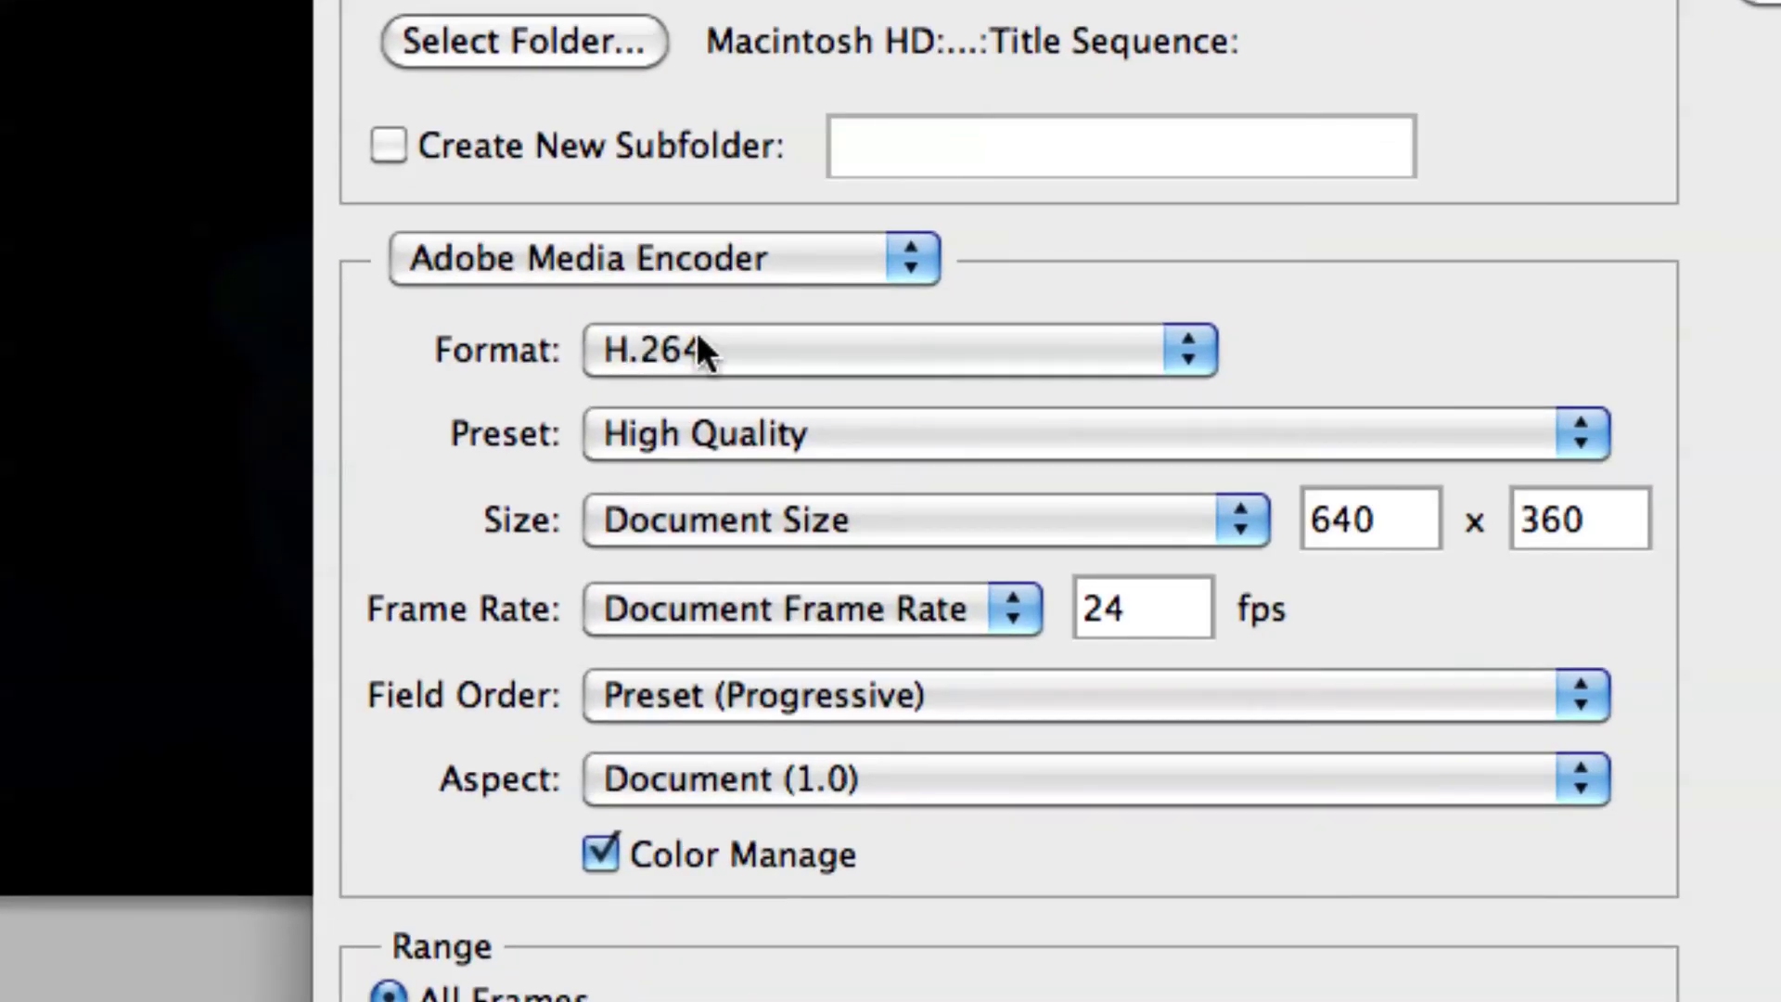
{"action": "left_click", "coordinate": [751, 349]}
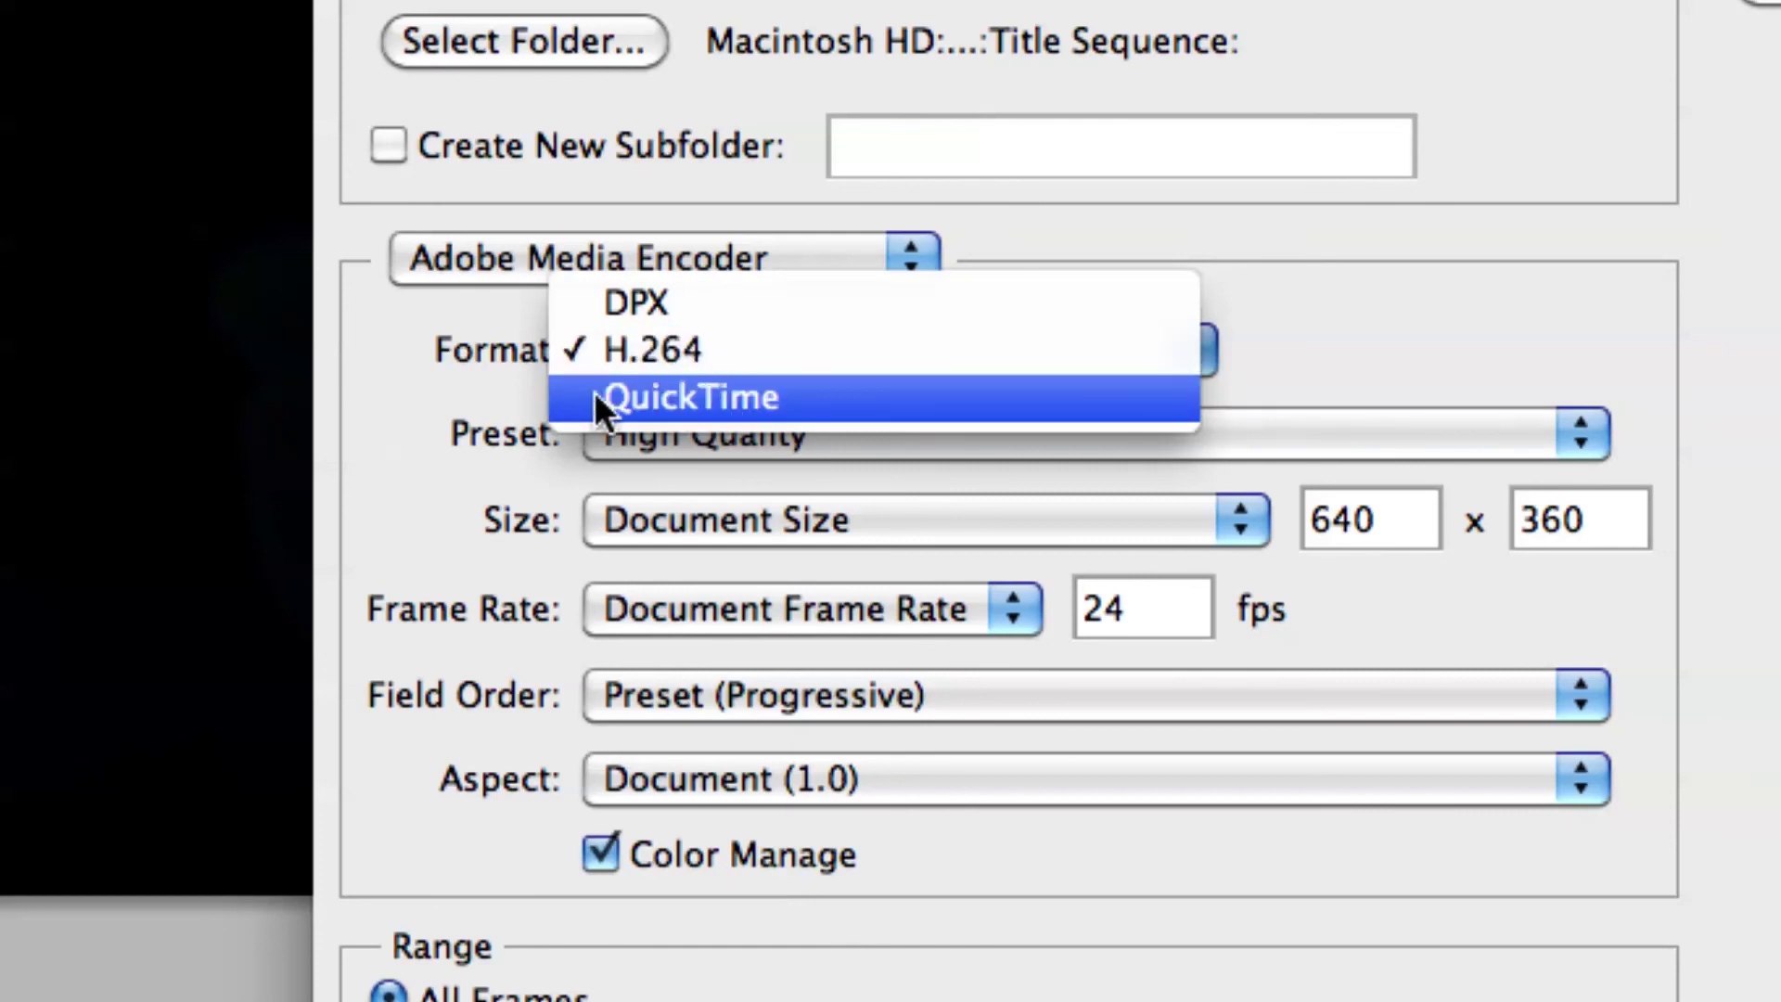
{"action": "left_click", "coordinate": [419, 383]}
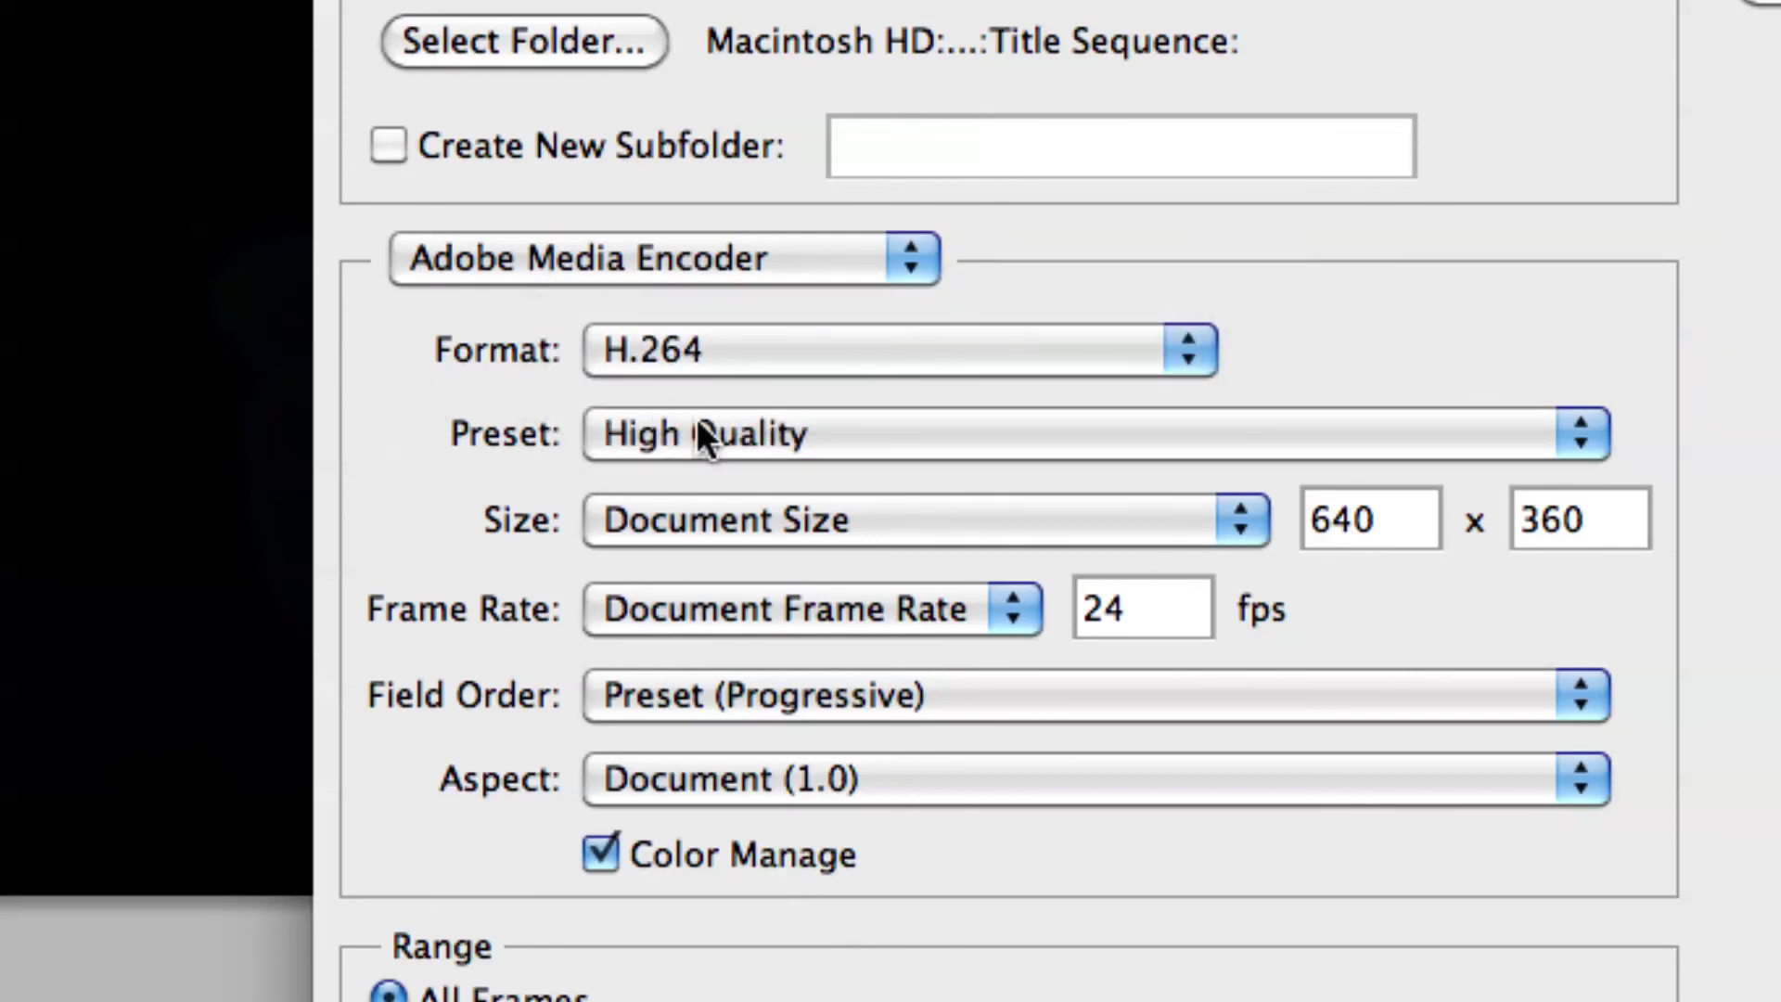
{"action": "left_click", "coordinate": [671, 427]}
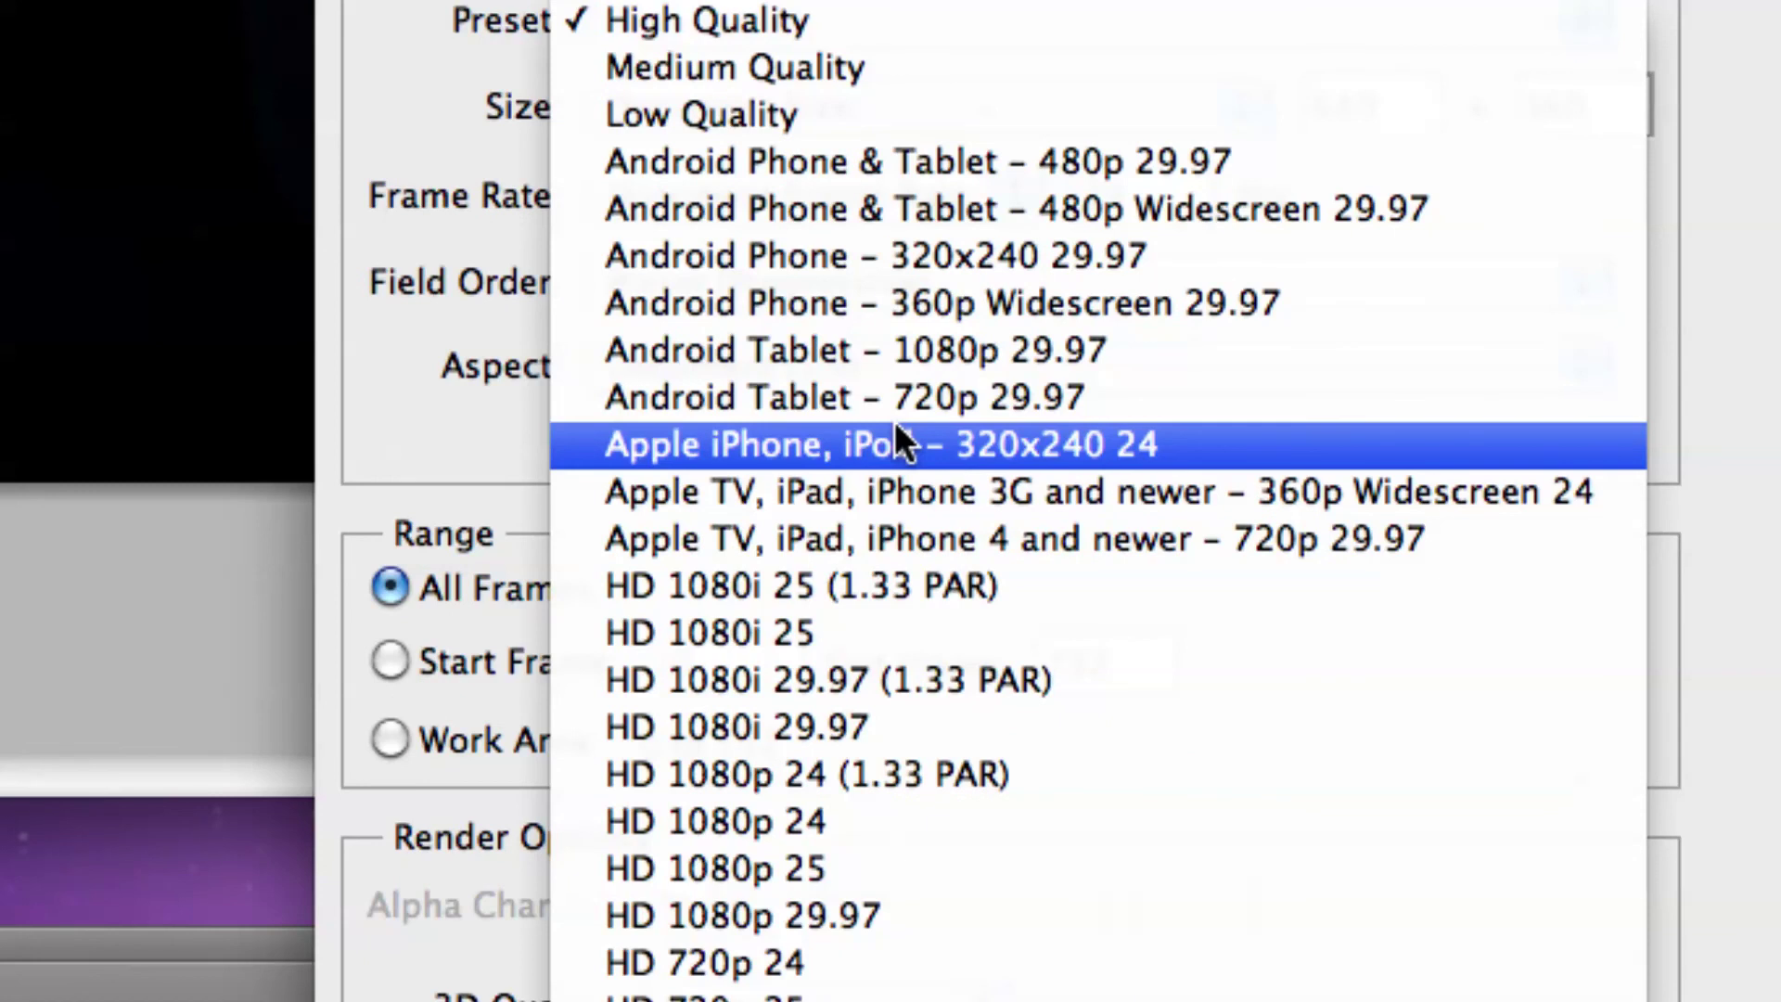
{"action": "left_click", "coordinate": [536, 295]}
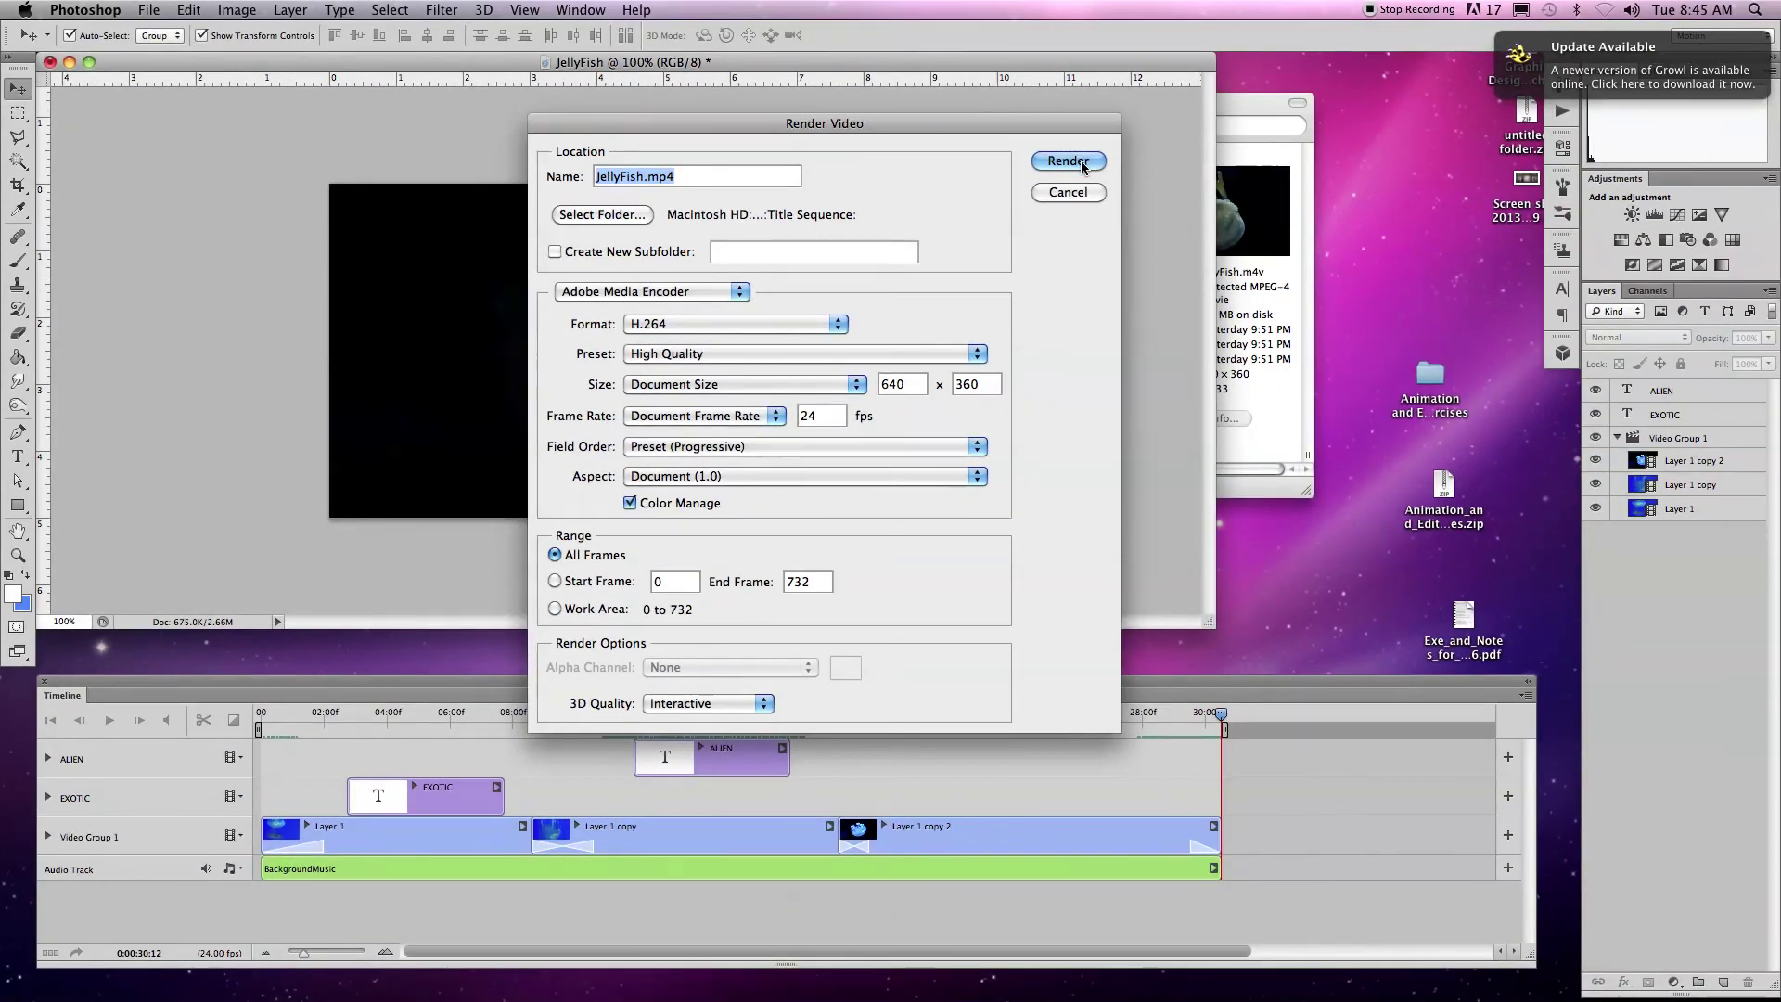
{"action": "left_click", "coordinate": [1069, 161]}
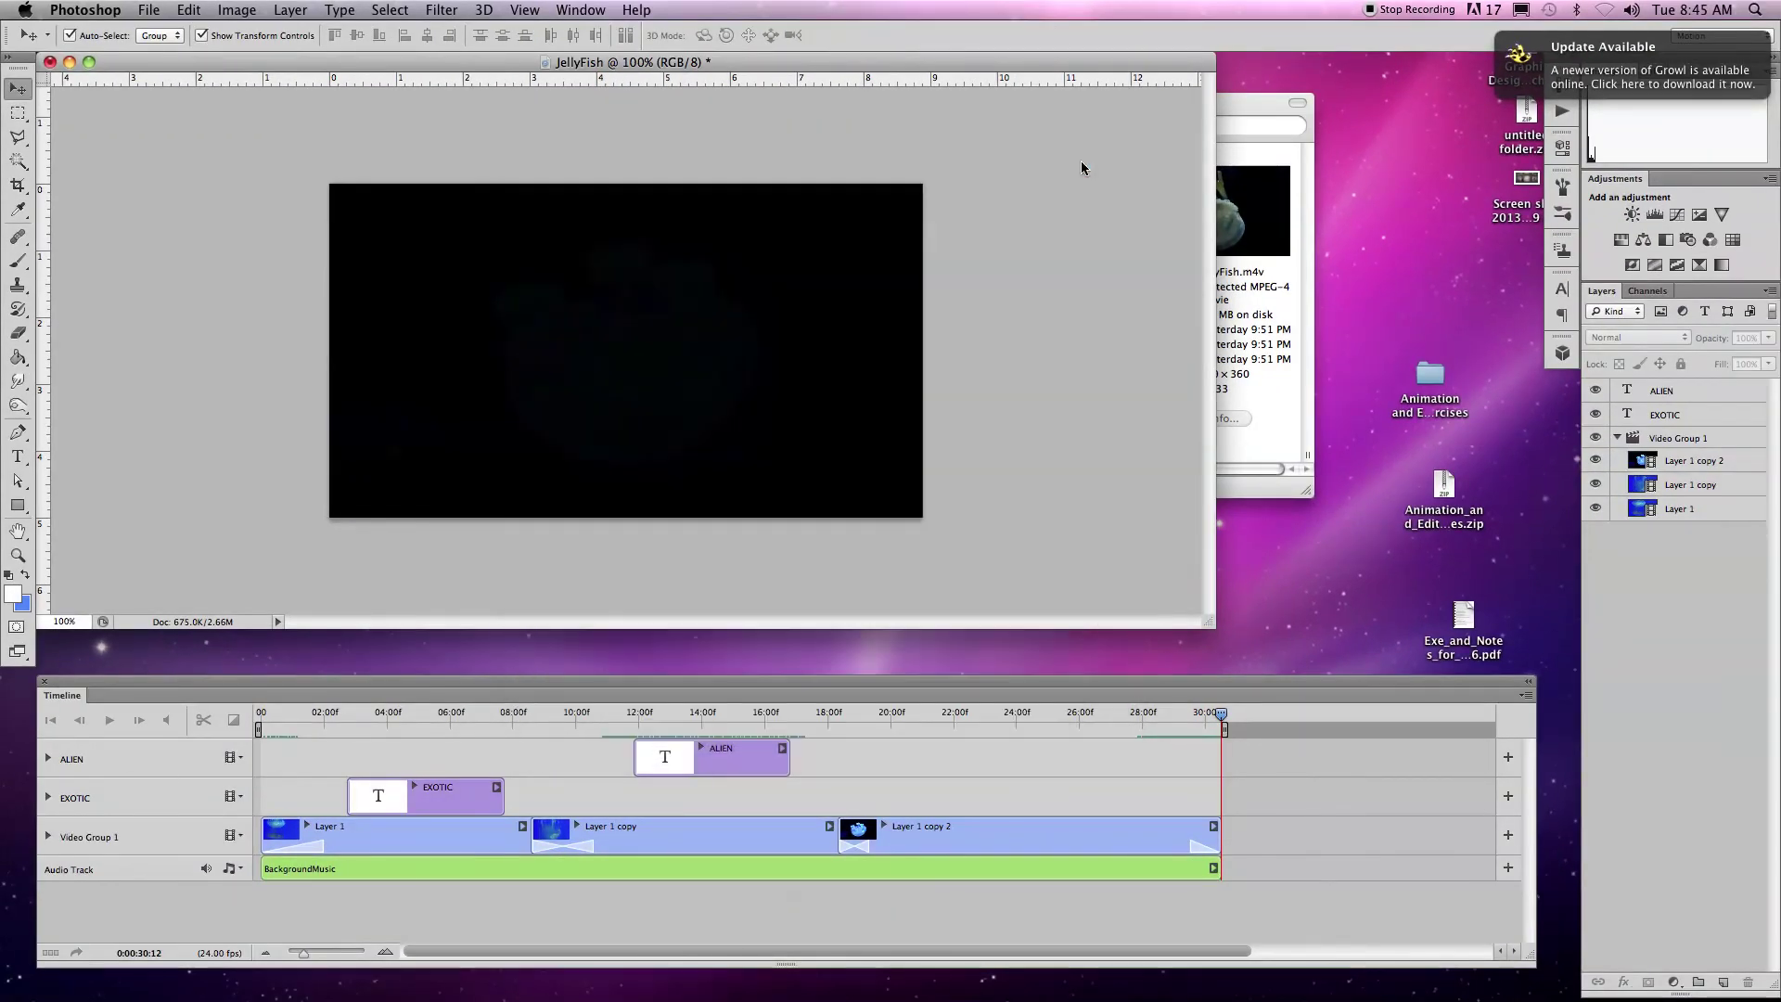